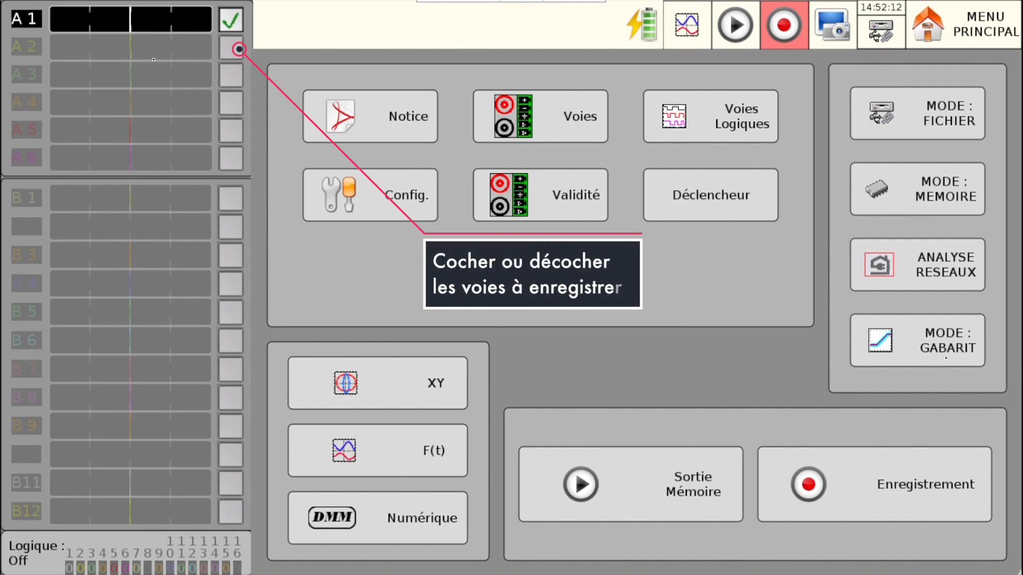
- Enable channels A 2, A 3, A 4, A 5 and A 6 for recording
click(231, 53)
click(231, 76)
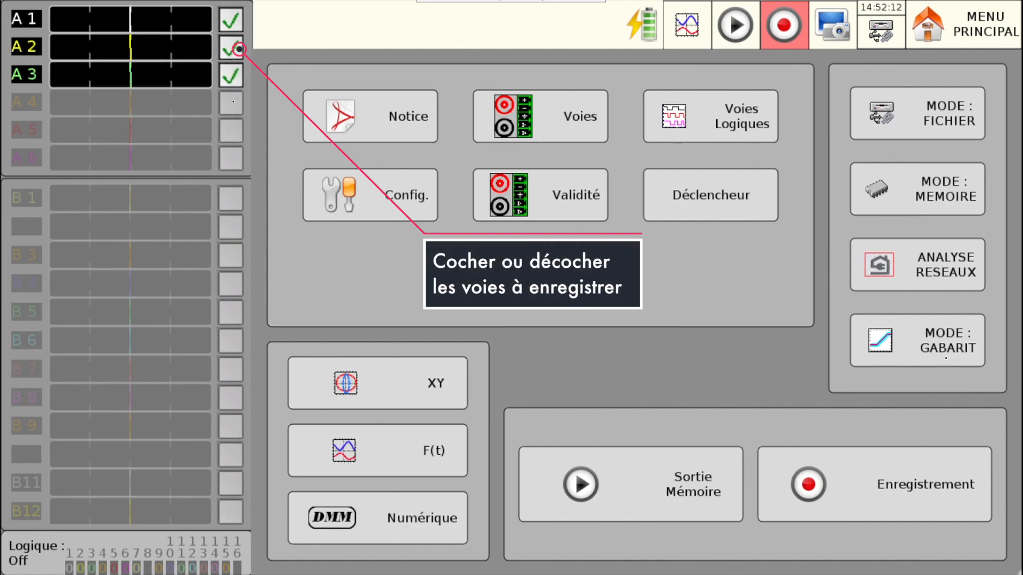
click(231, 111)
click(231, 133)
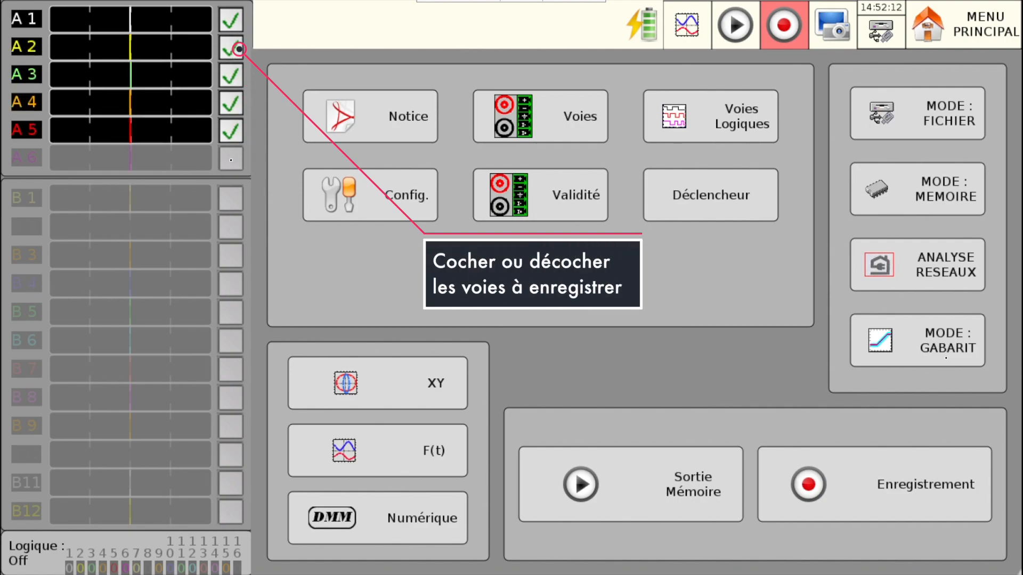
click(230, 160)
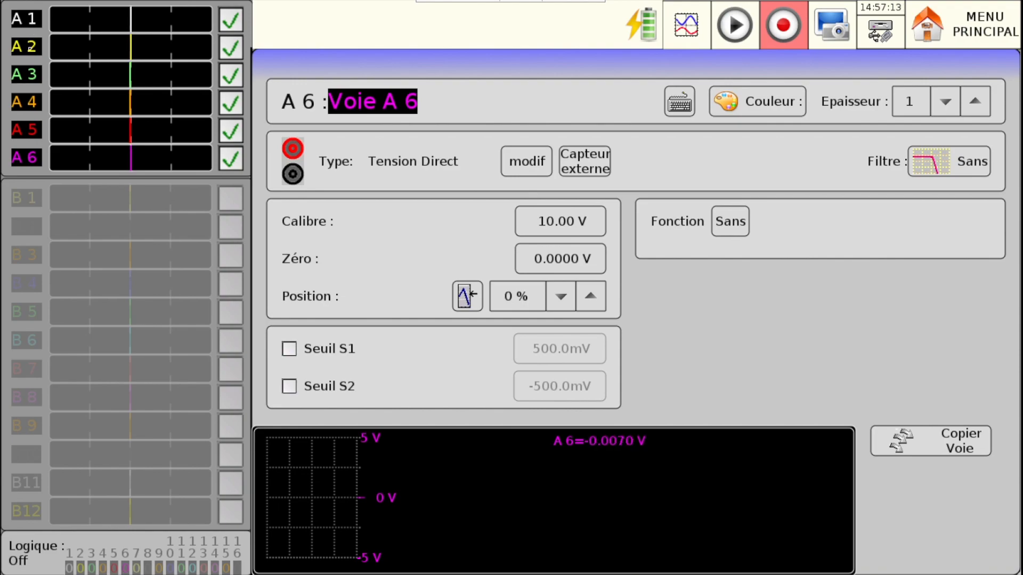
- View the settings pages of channels A 2, A 3 and A 4 one after another
click(31, 48)
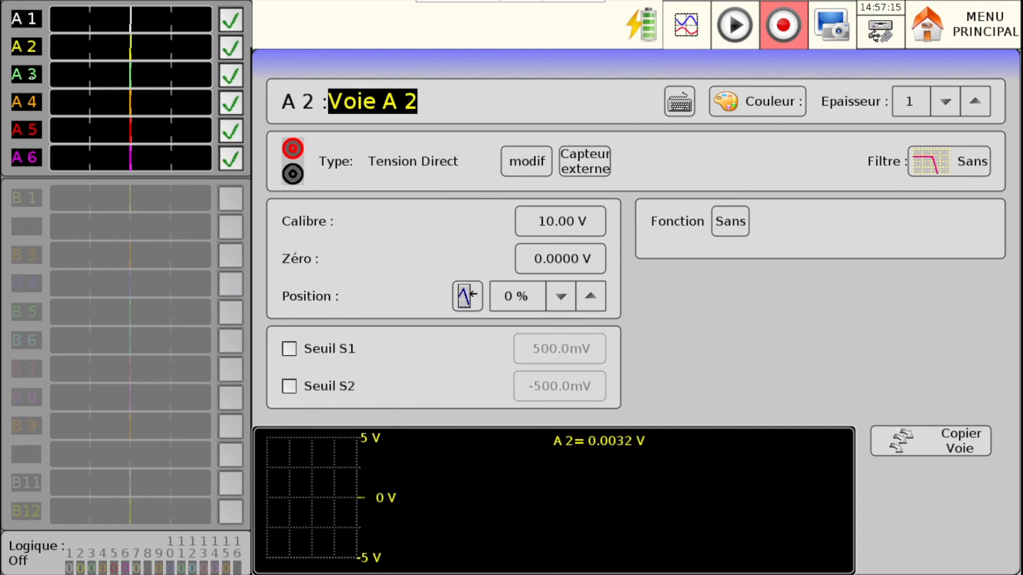
click(32, 75)
click(32, 103)
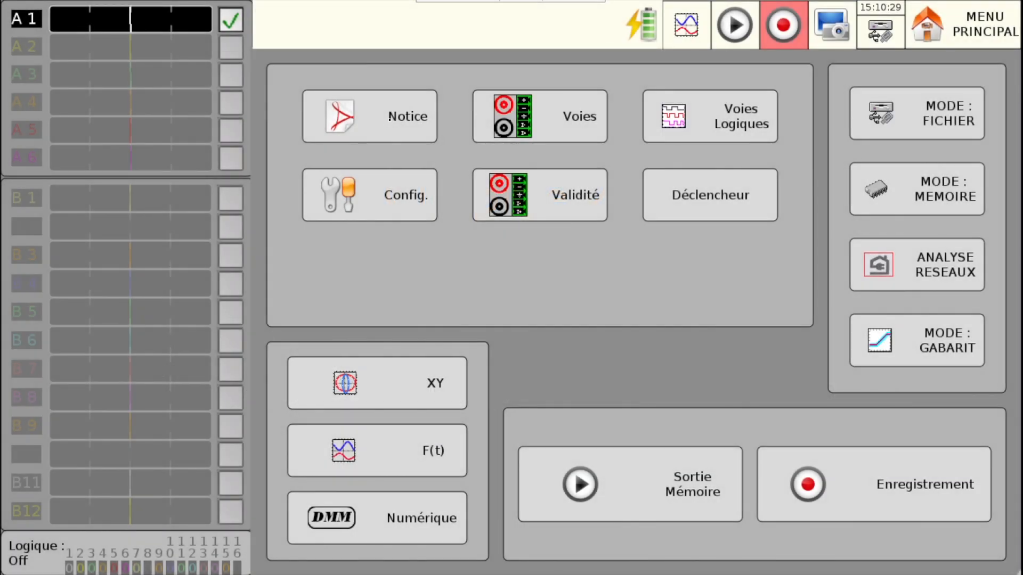
- Open the built-in user manual and browse through its table of contents pages
click(390, 117)
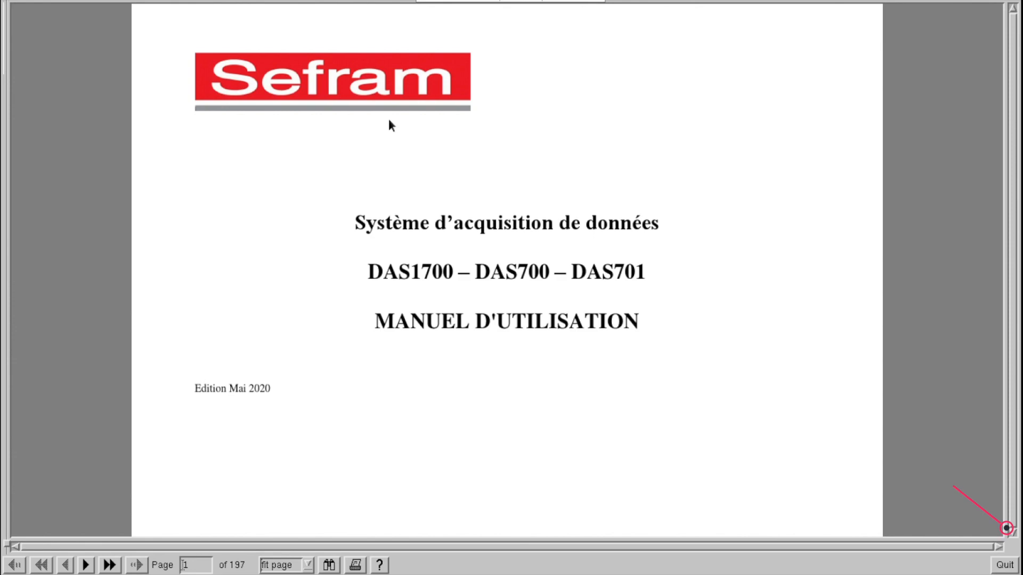
scroll(404, 230, down, 5)
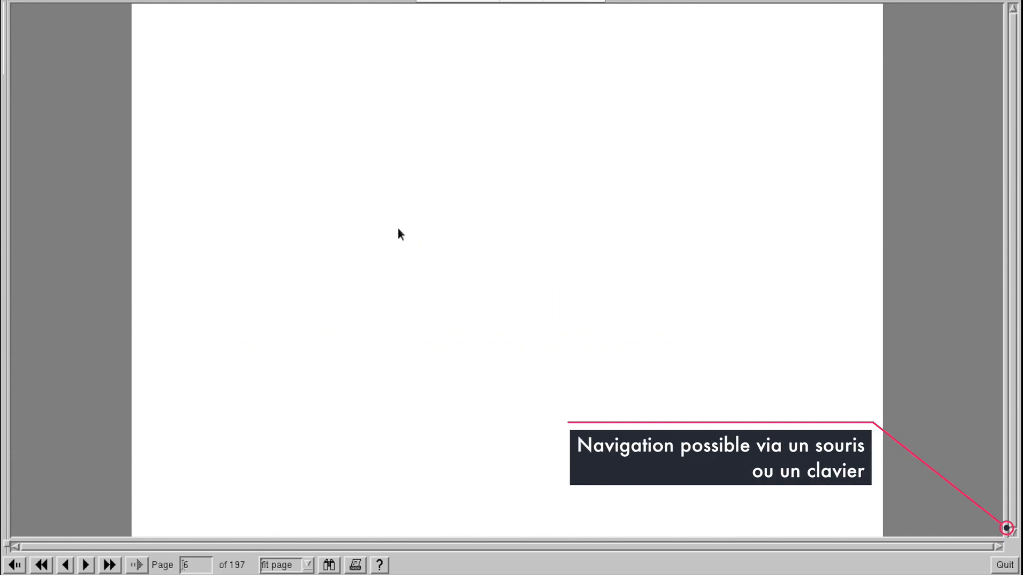
scroll(404, 236, down, 6)
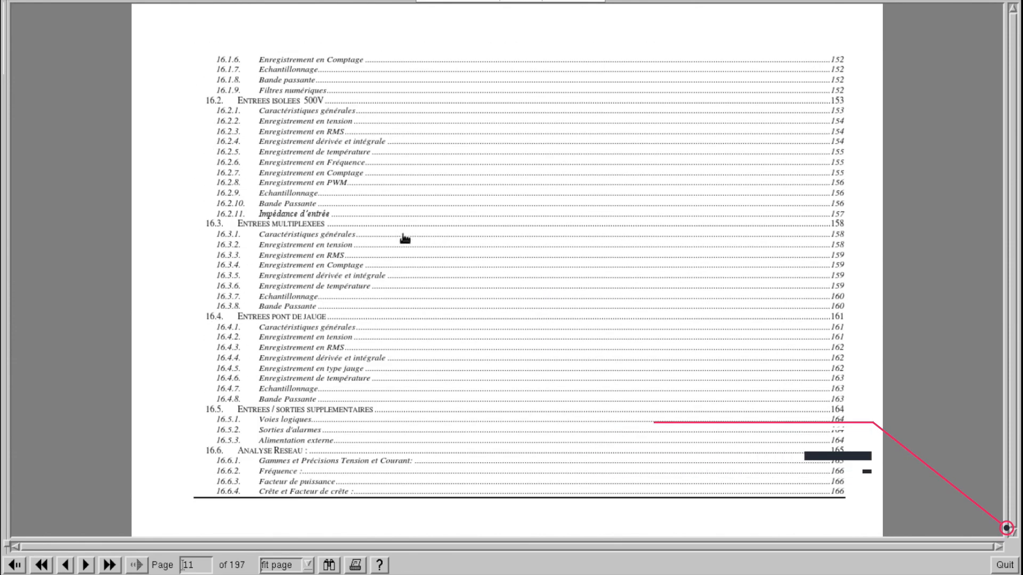
scroll(400, 236, down, 4)
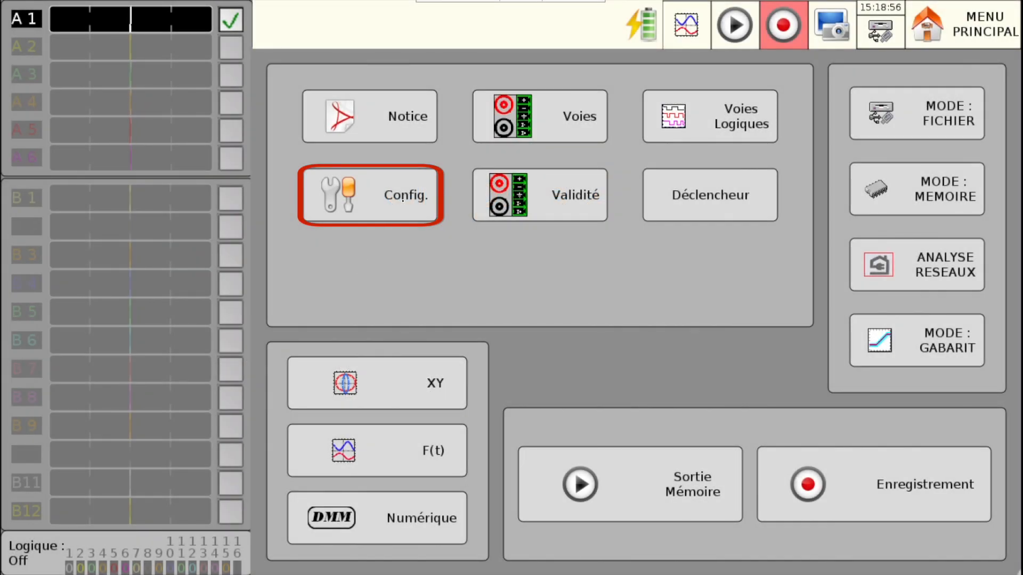
- Open the device configuration and review the available interface languages and the date and time settings
click(403, 199)
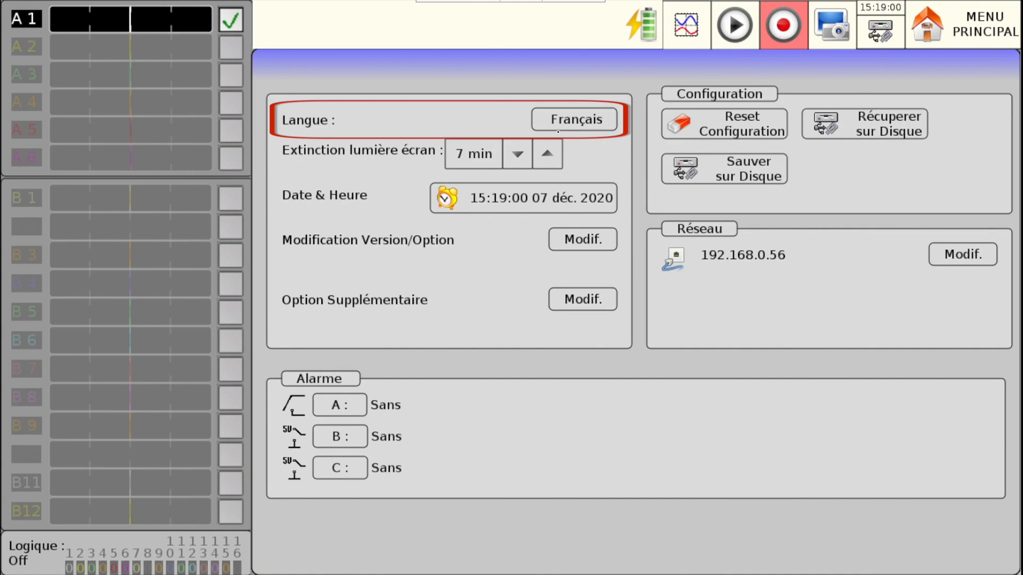
click(559, 129)
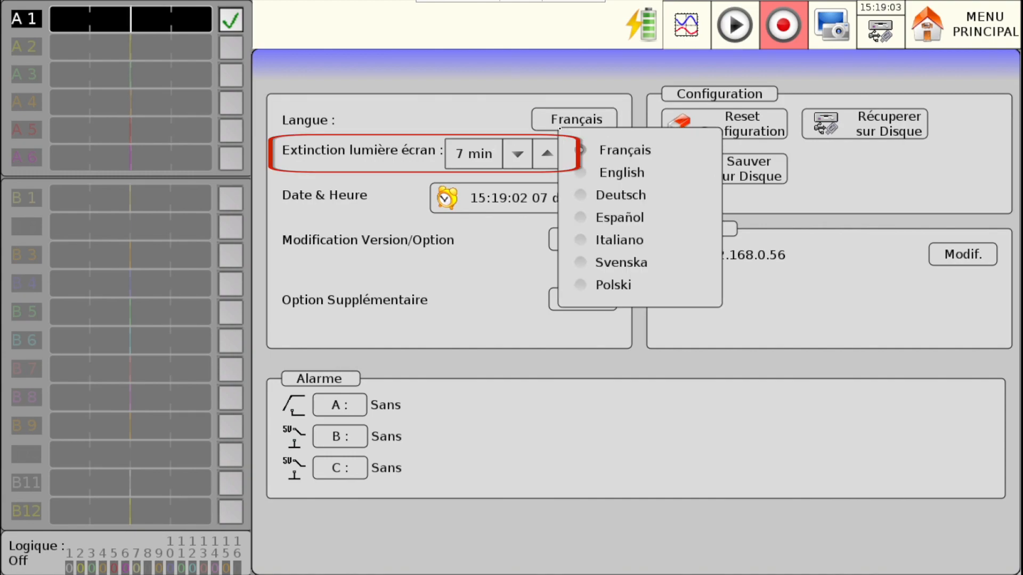
click(559, 128)
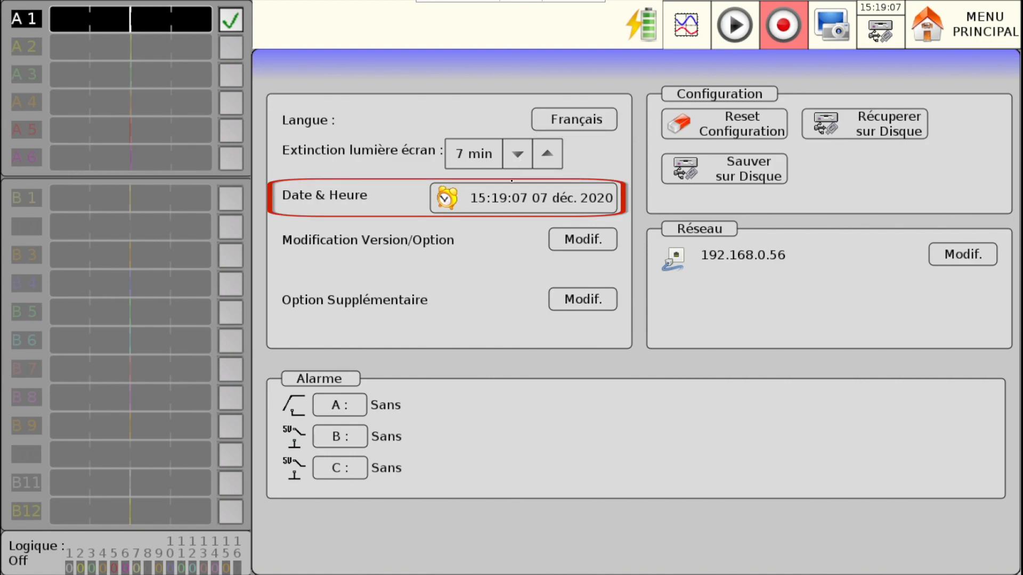
click(508, 197)
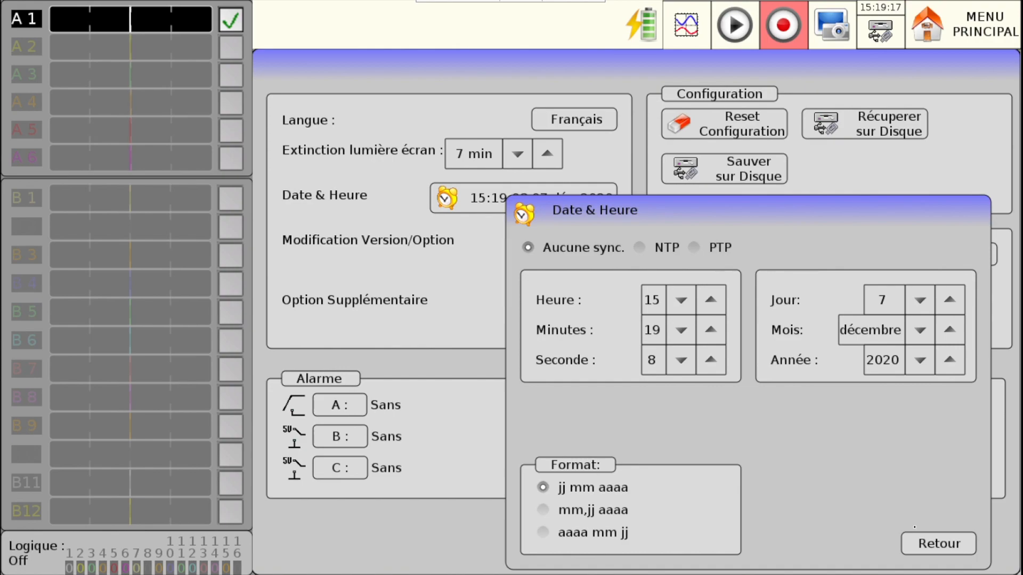
click(935, 545)
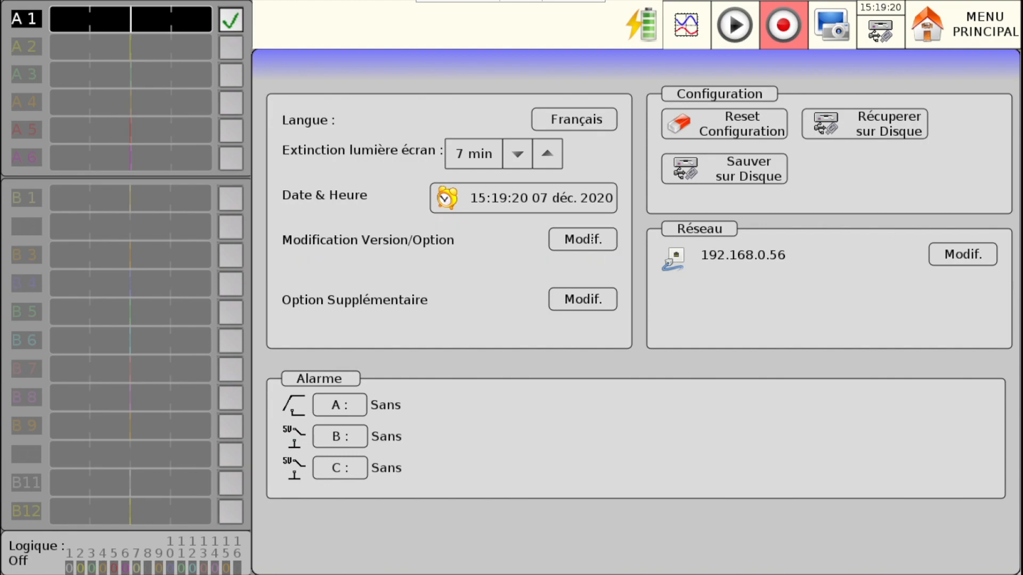
- Review the version and option information and the list of supplementary options
click(592, 239)
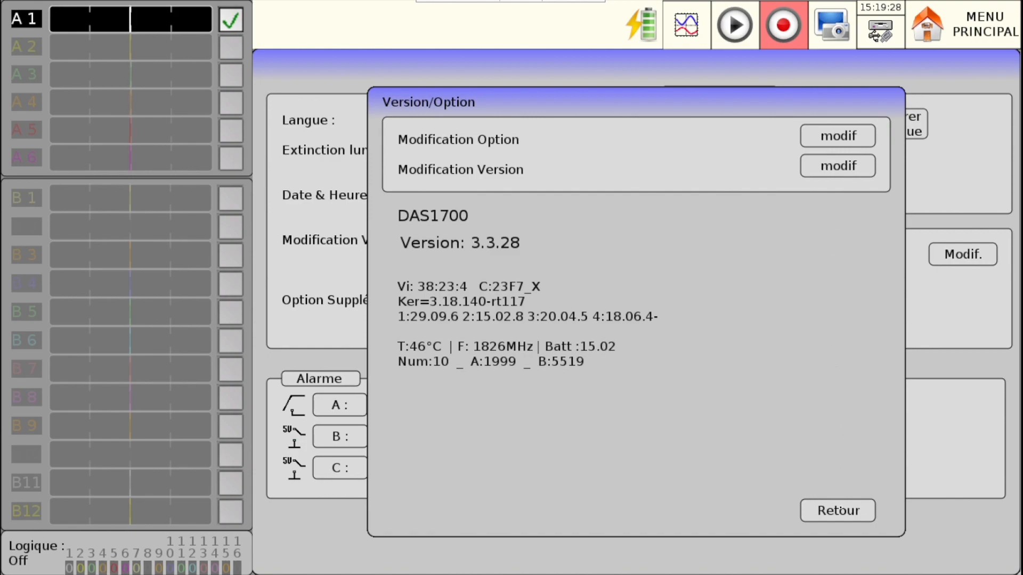
click(838, 511)
click(566, 299)
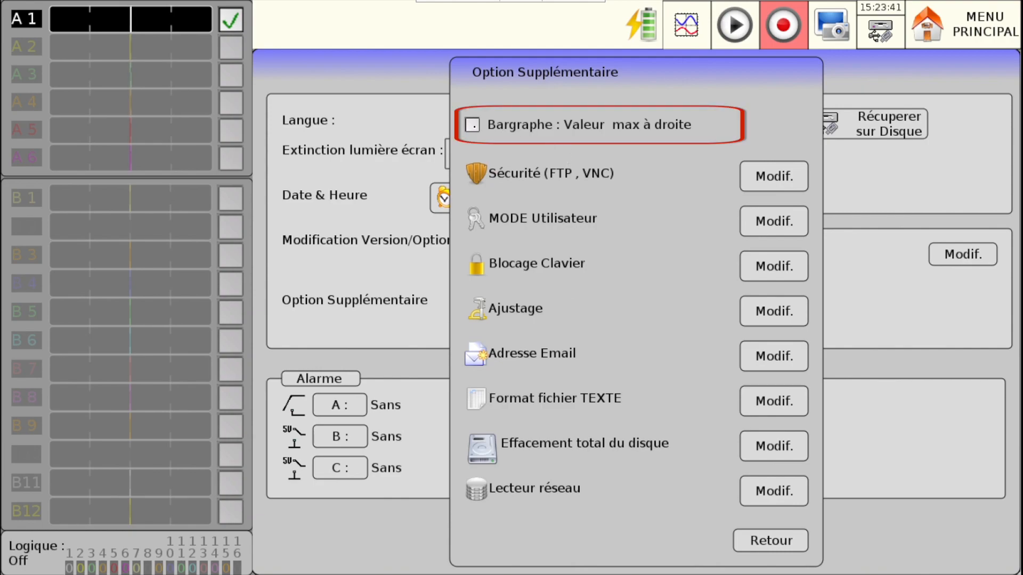
key(Down)
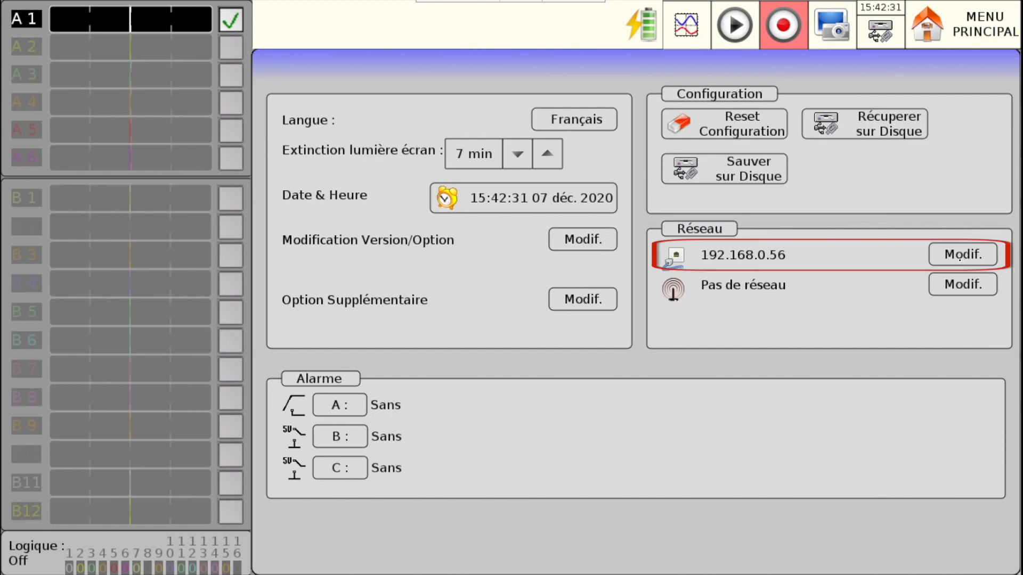
- Examine the wired network's DHCP and address settings and return to the configuration page
click(957, 256)
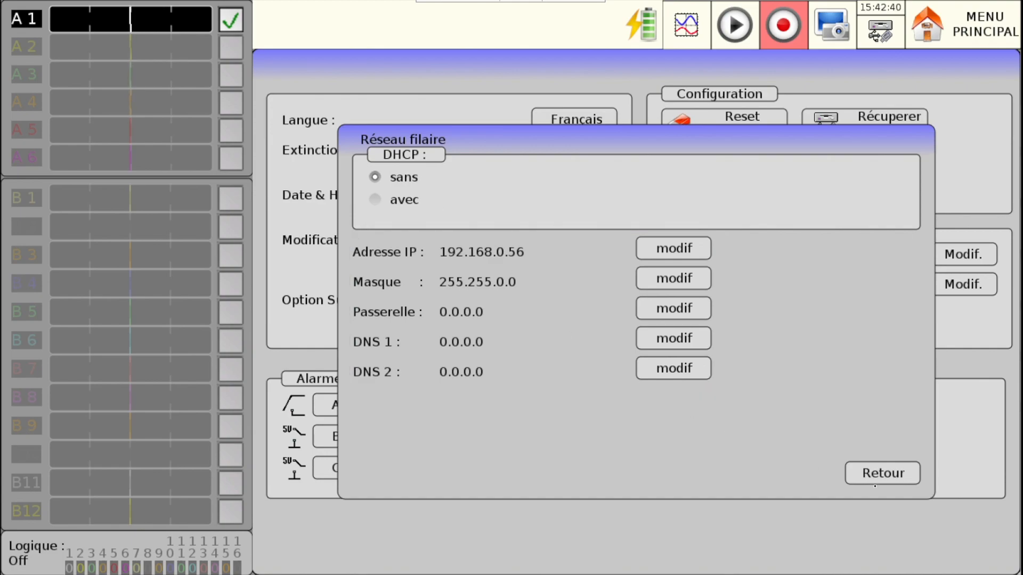
click(883, 473)
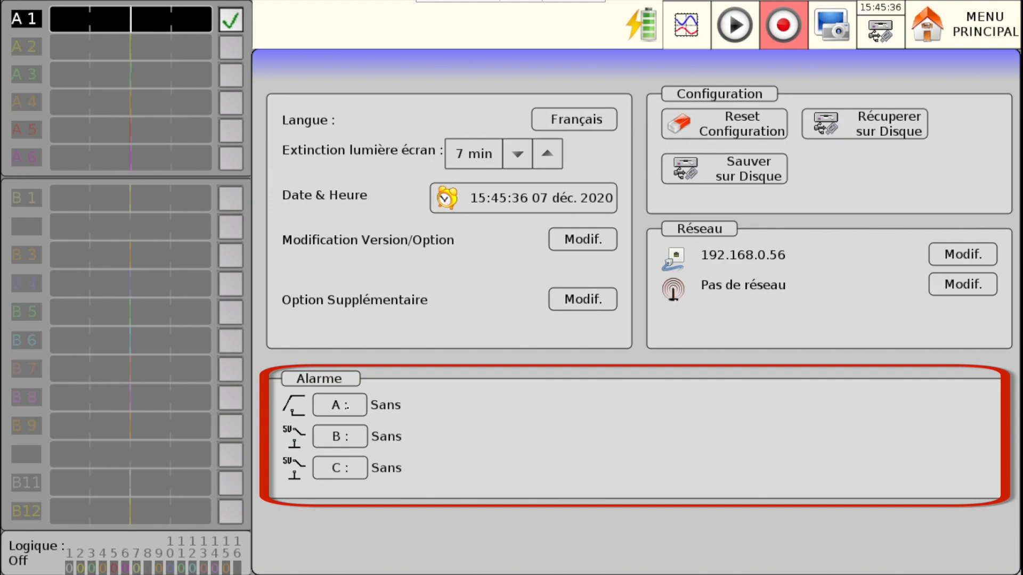
- Set alarm A to Déclencheur
click(341, 406)
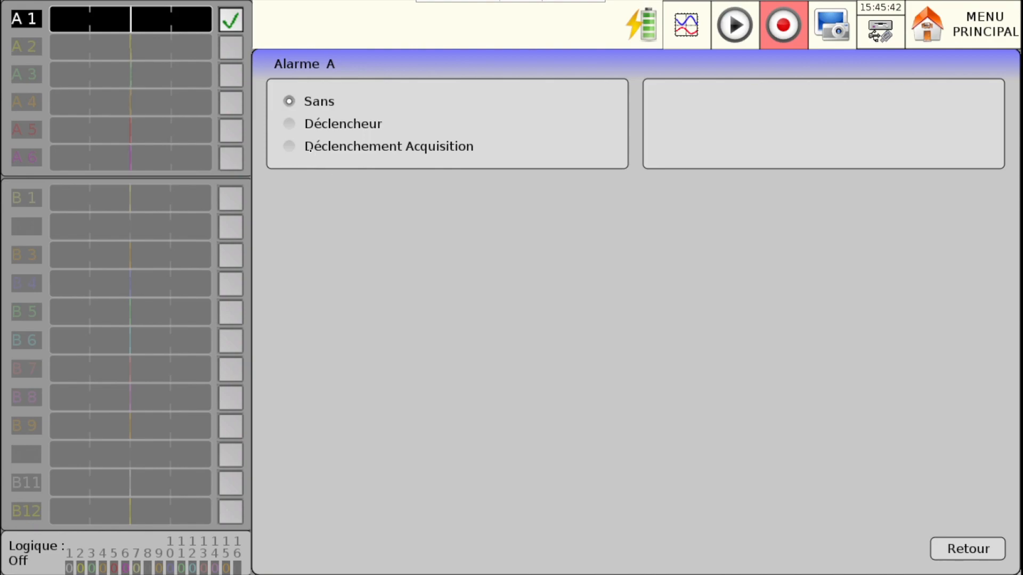
click(319, 124)
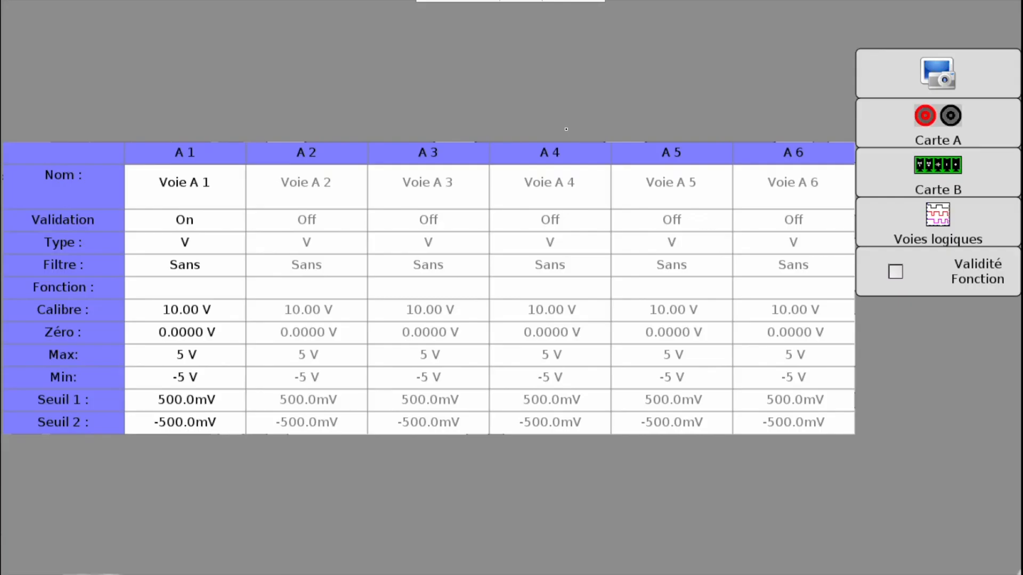
- Inspect the channel parameter tables of Carte A and Carte B, including the settings page of channel A 2
click(539, 115)
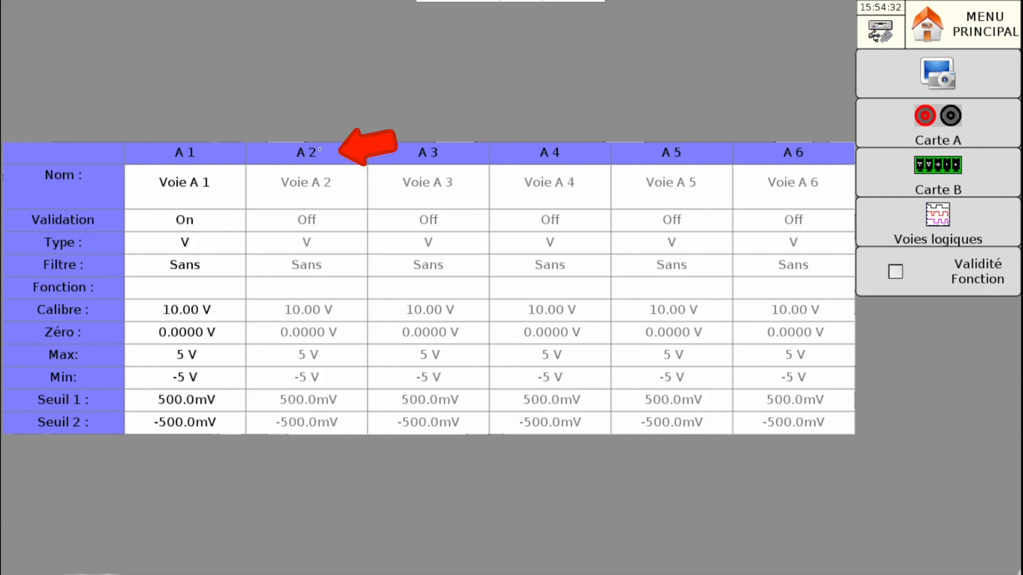
click(319, 150)
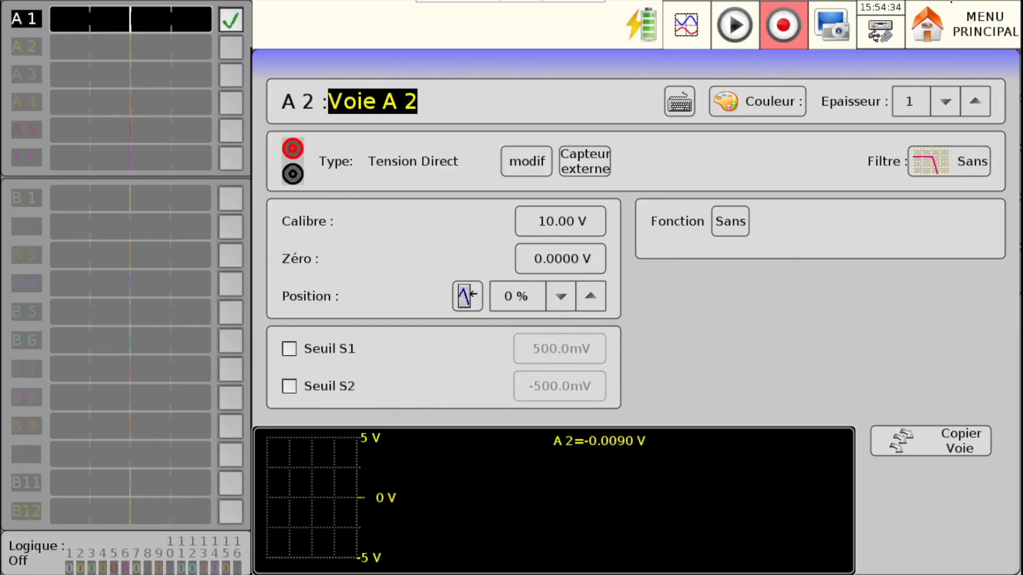
click(951, 6)
click(527, 139)
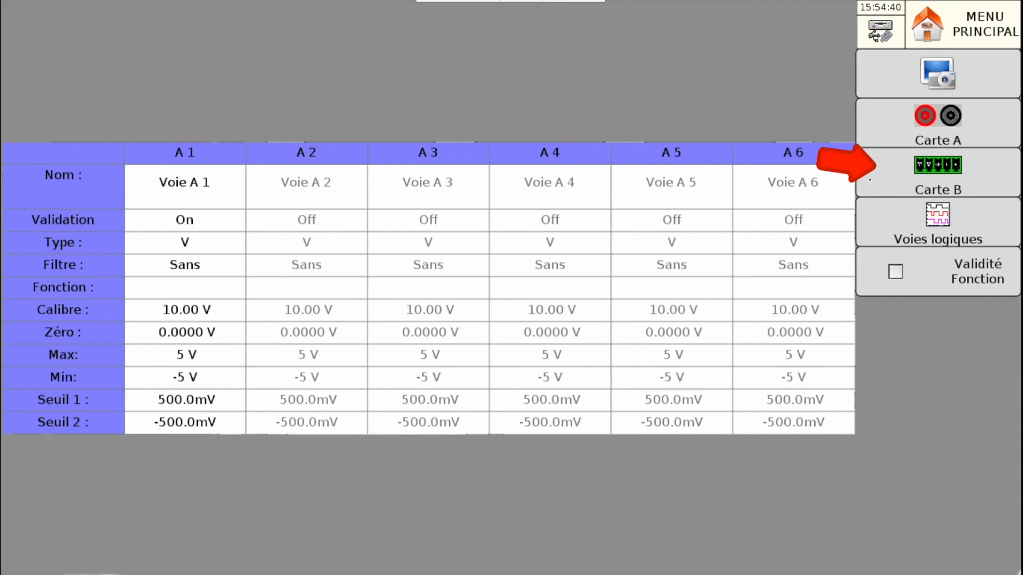
click(893, 179)
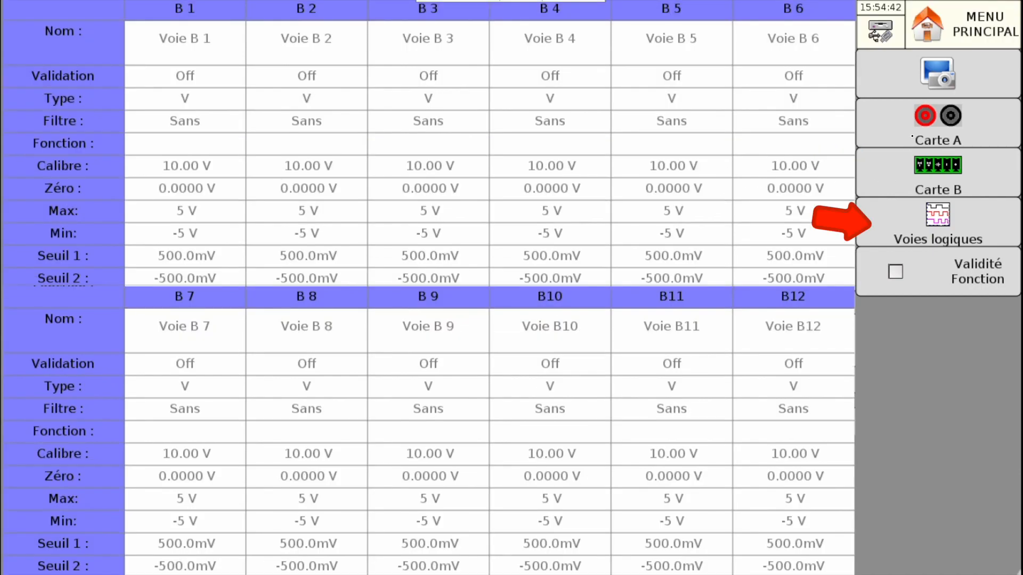
click(911, 135)
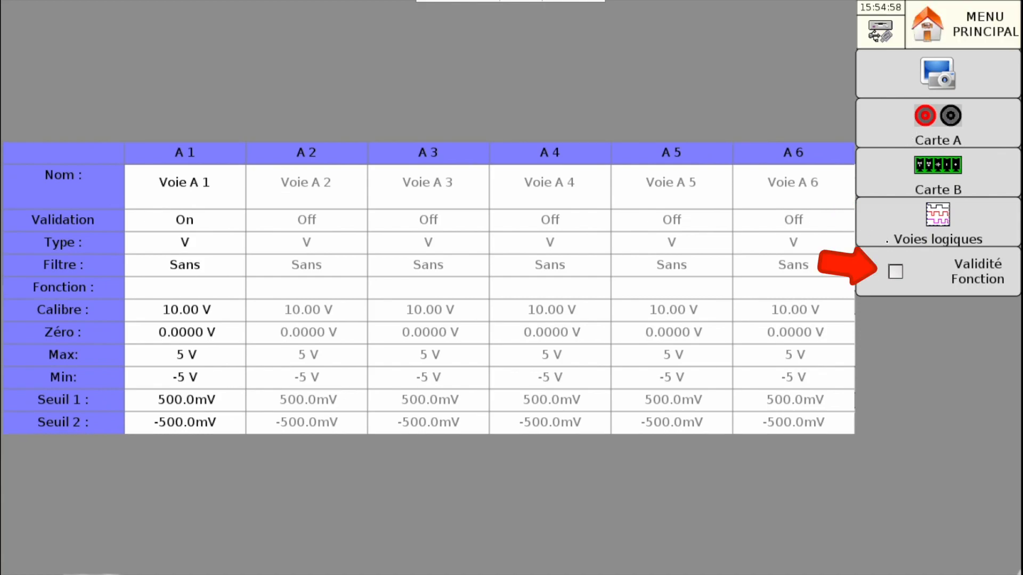
- Turn on Validité Fonction, raise the number of functions to 2 and bring it back to 1
click(896, 272)
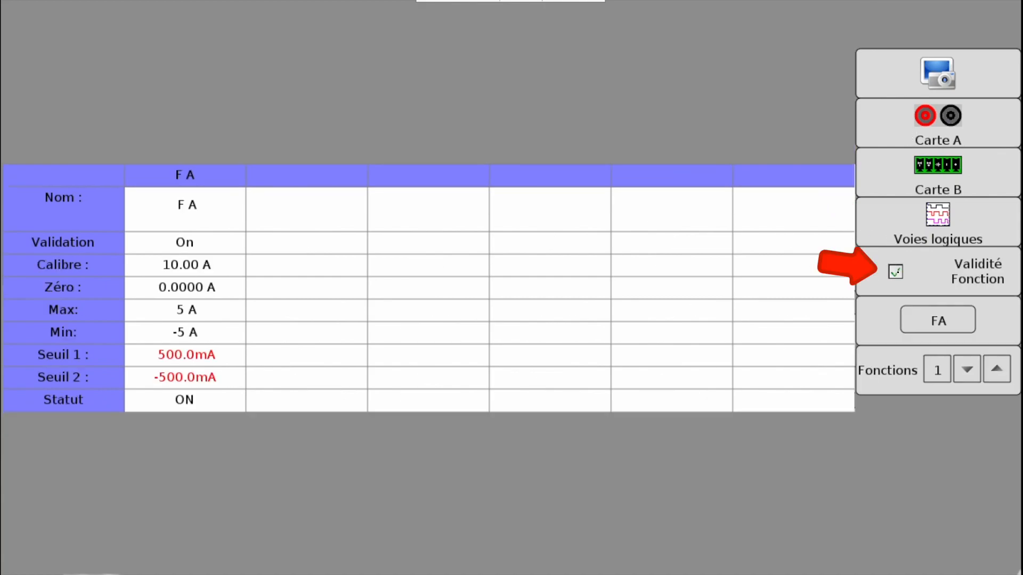
click(996, 369)
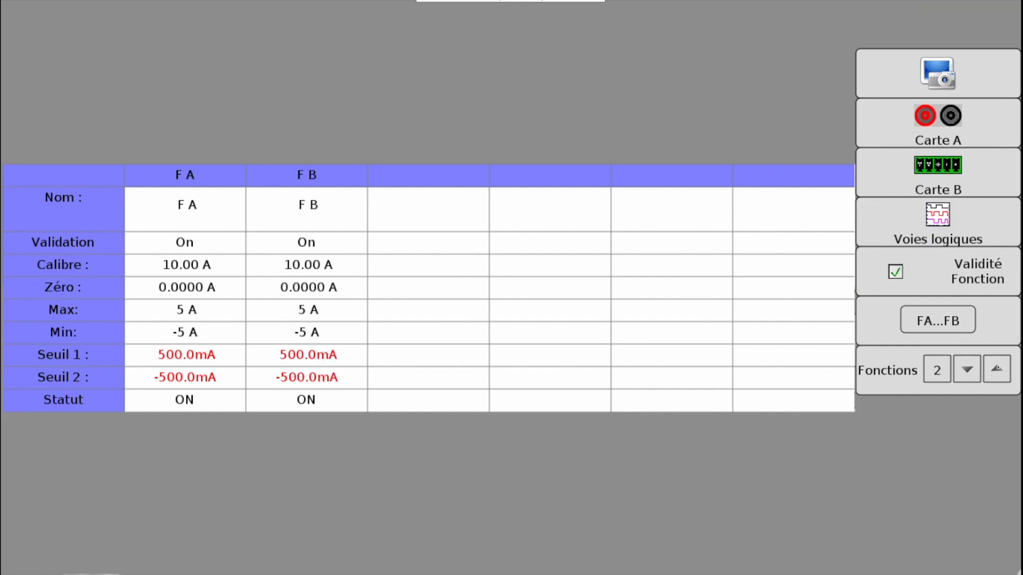
click(967, 368)
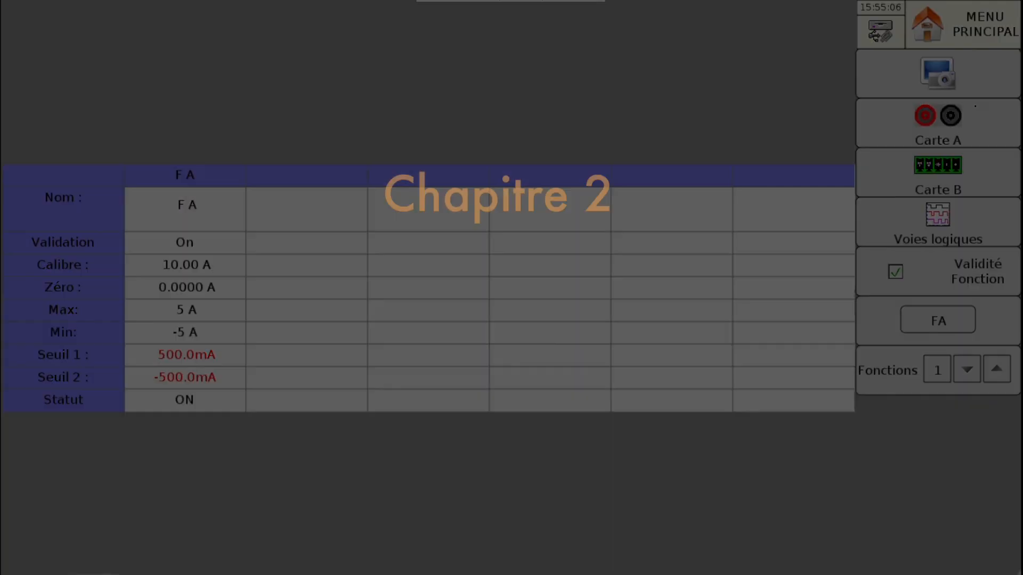
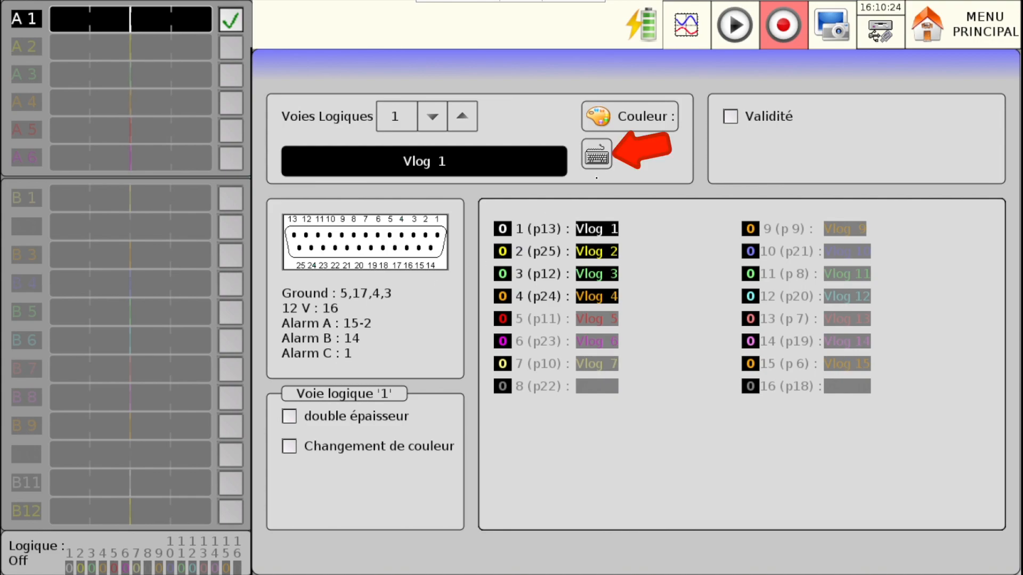
- Rename logic channel 1 as "relais electrique"
click(597, 157)
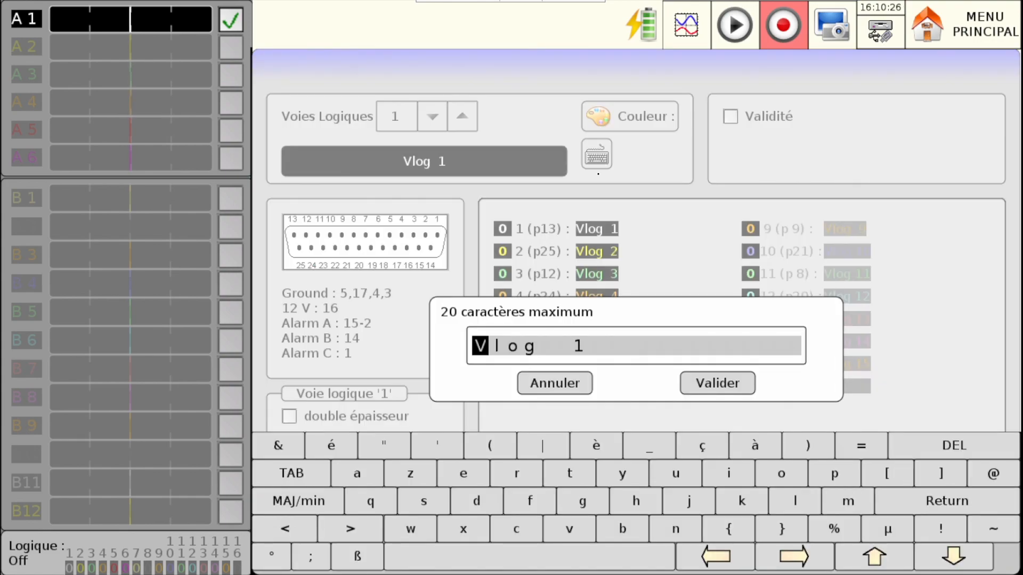
text(relai)
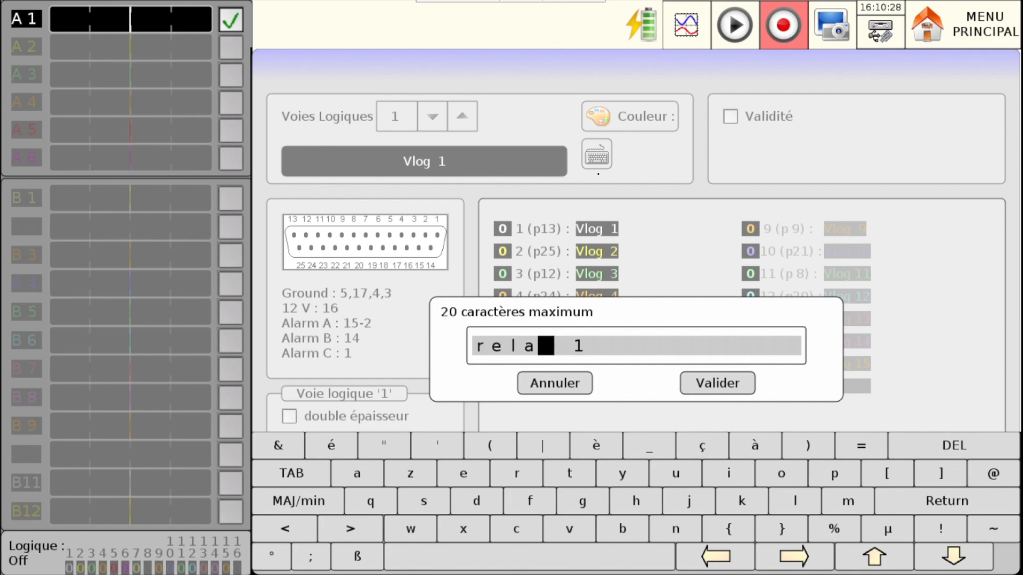
text(s el)
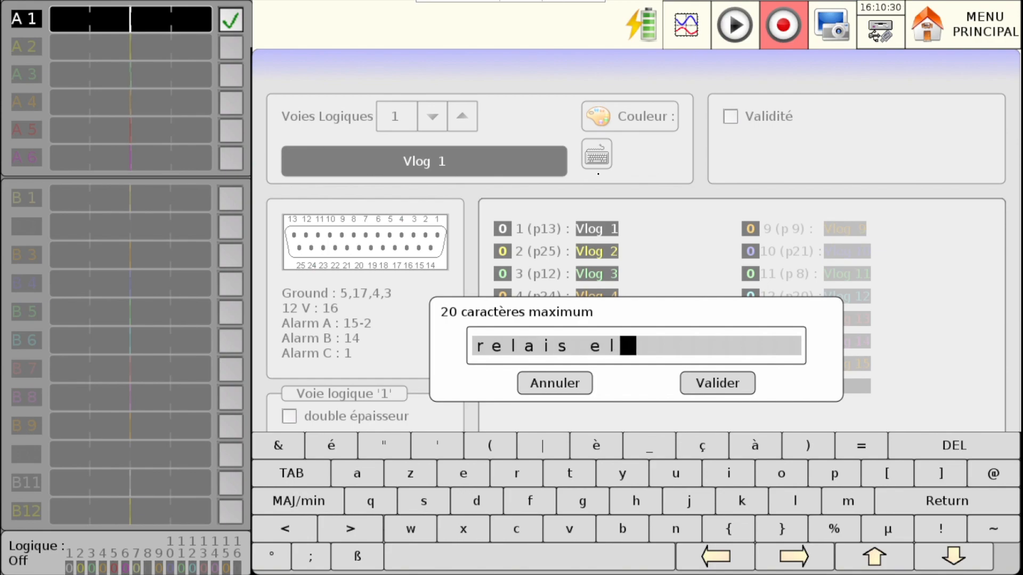
text(ectr)
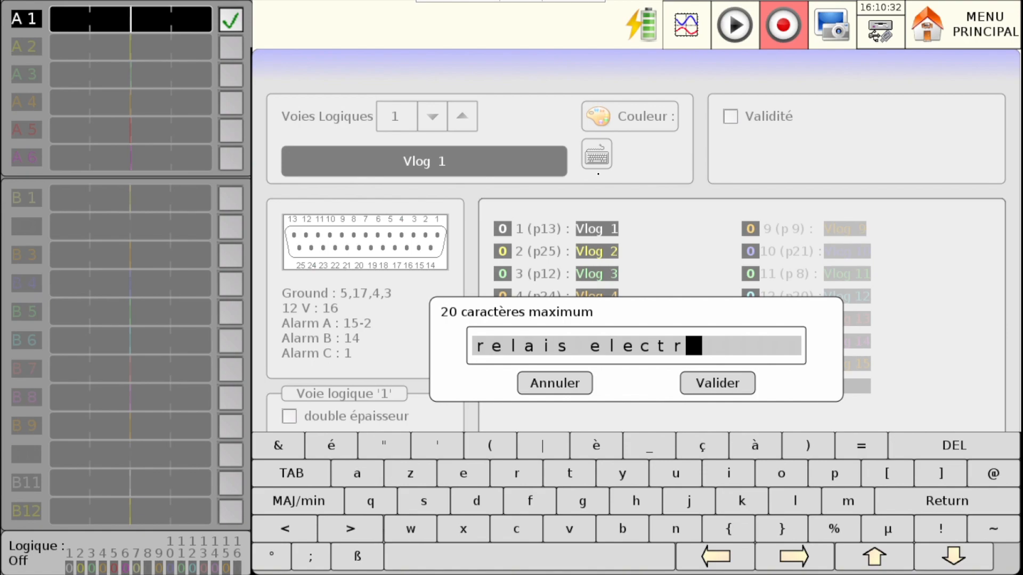
text(ique)
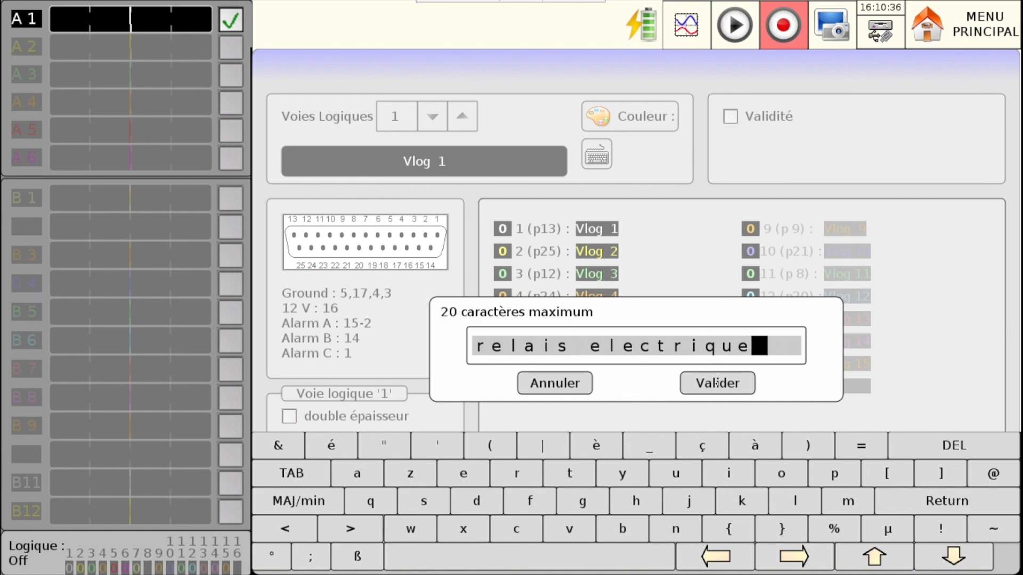
click(714, 384)
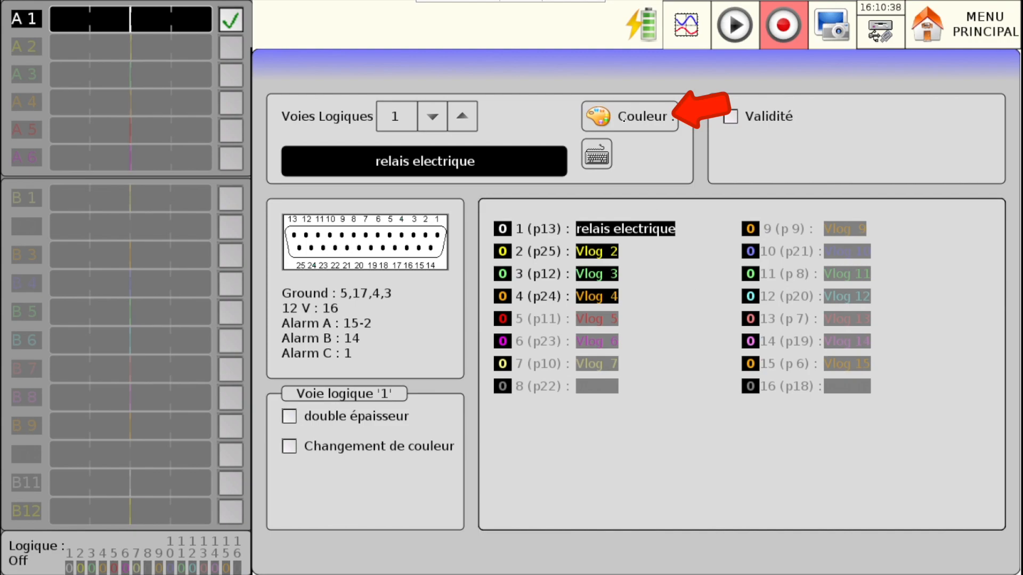
- Set logic channel 1's colour to yellow and turn on its Changement de couleur option
click(578, 118)
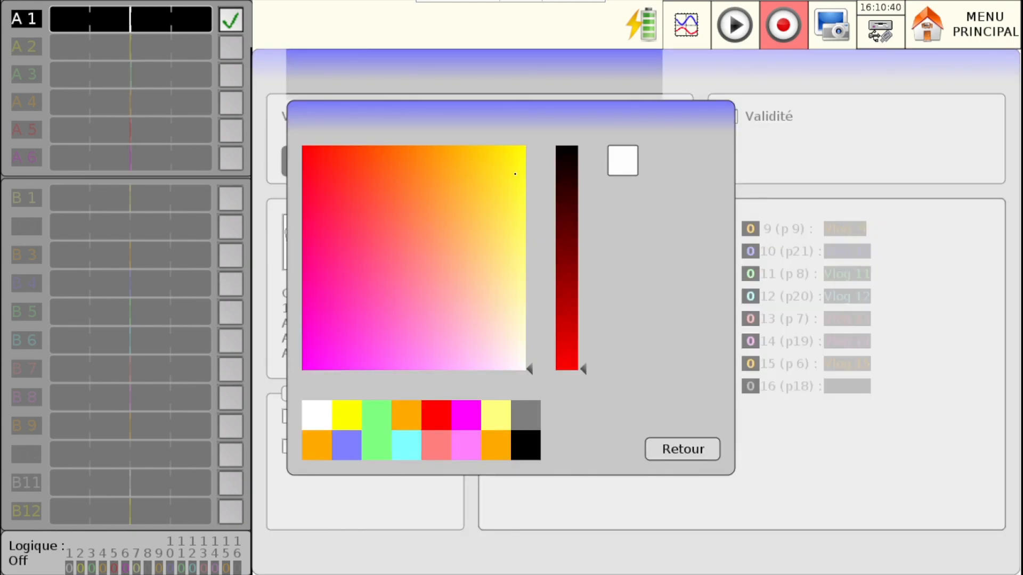
click(518, 172)
click(682, 449)
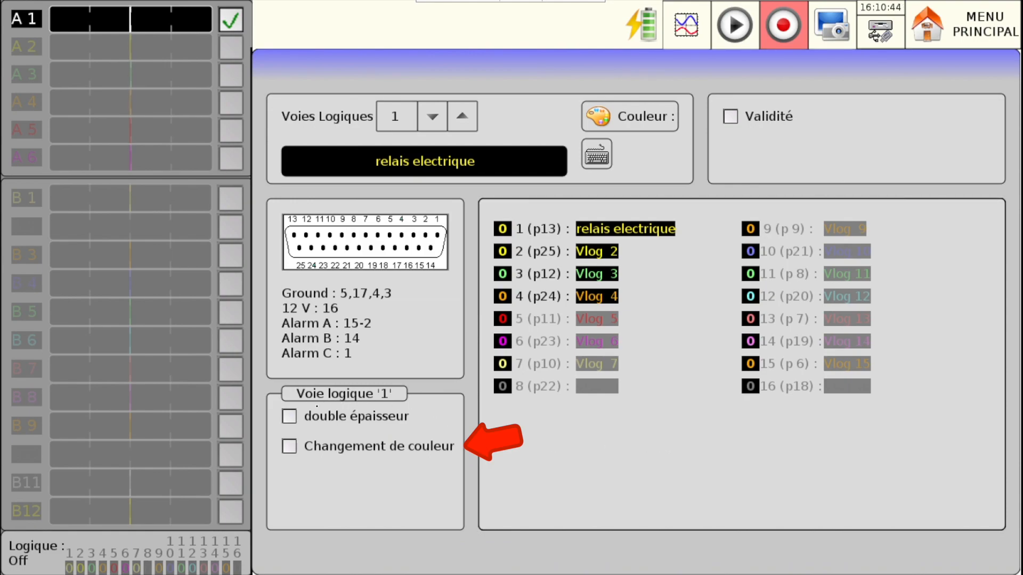
click(289, 448)
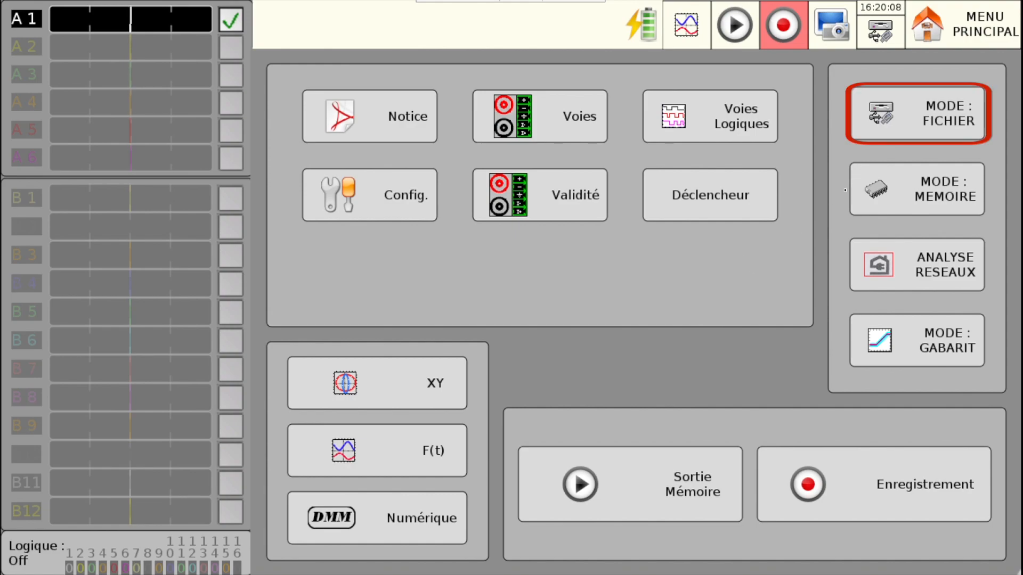
- In the file mode's trigger settings, create a directory named test inside DD/FolderREC/ and return to the Déclenchement page
click(932, 121)
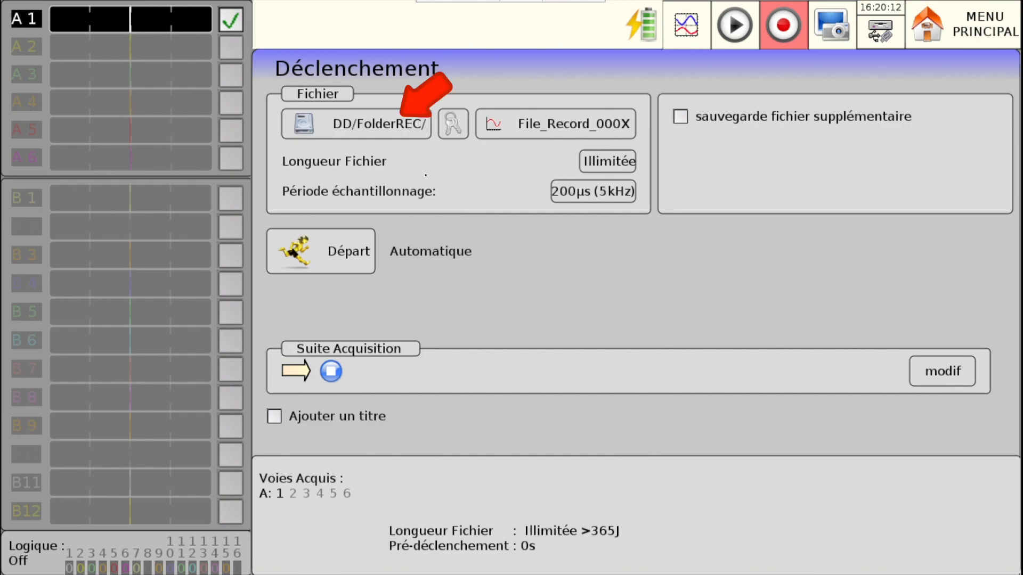
click(383, 128)
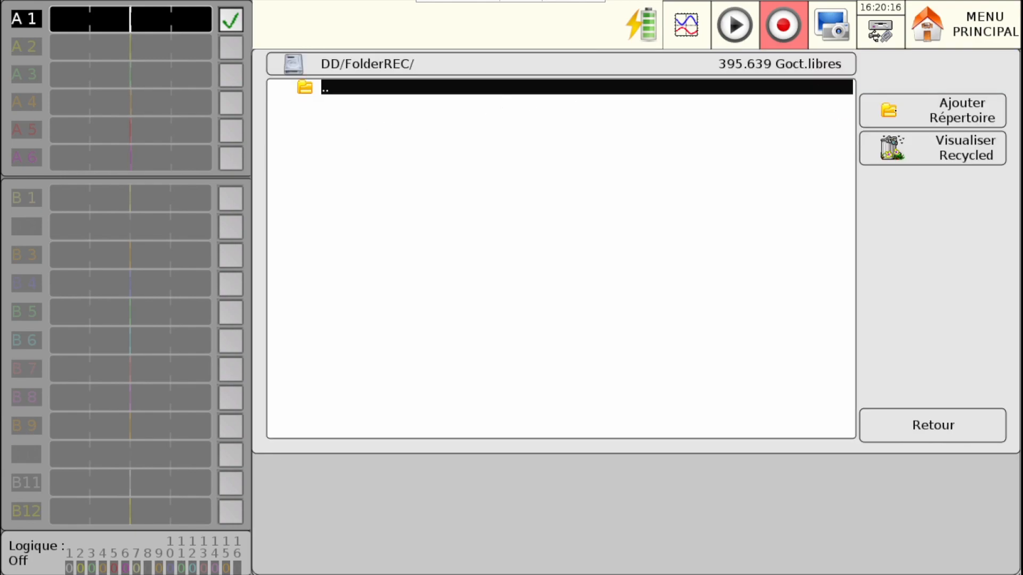
click(932, 110)
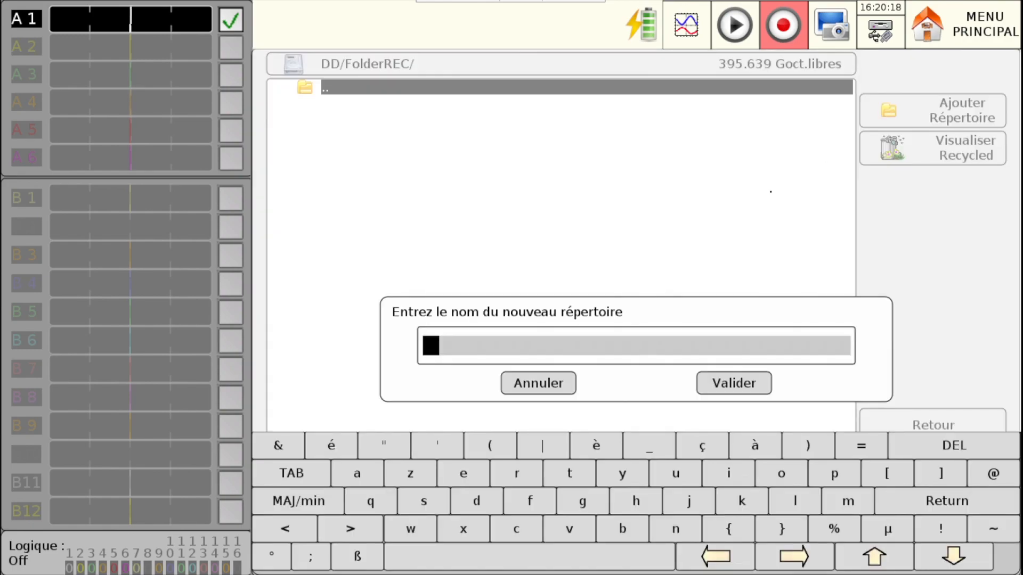
text(test)
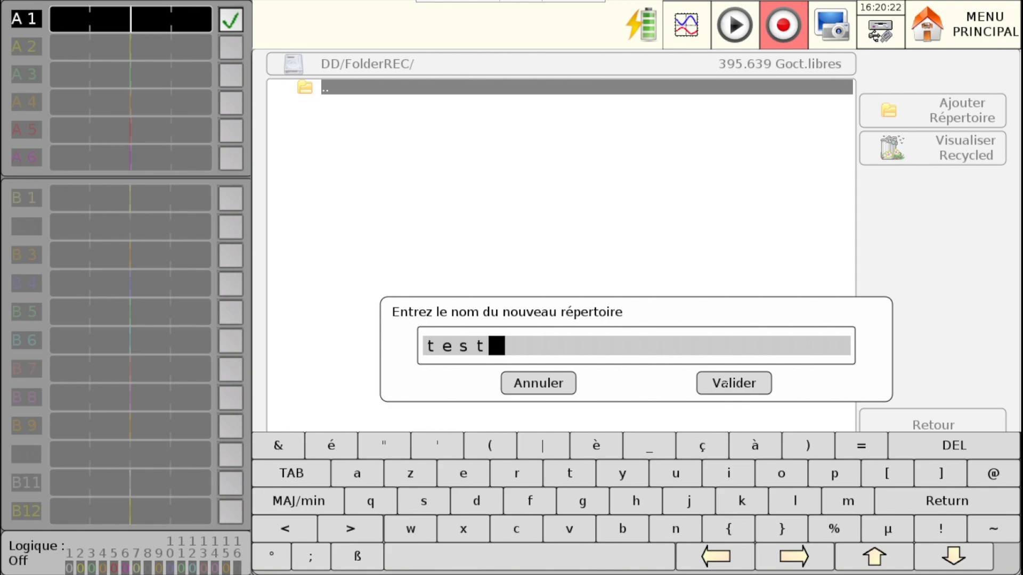
click(729, 380)
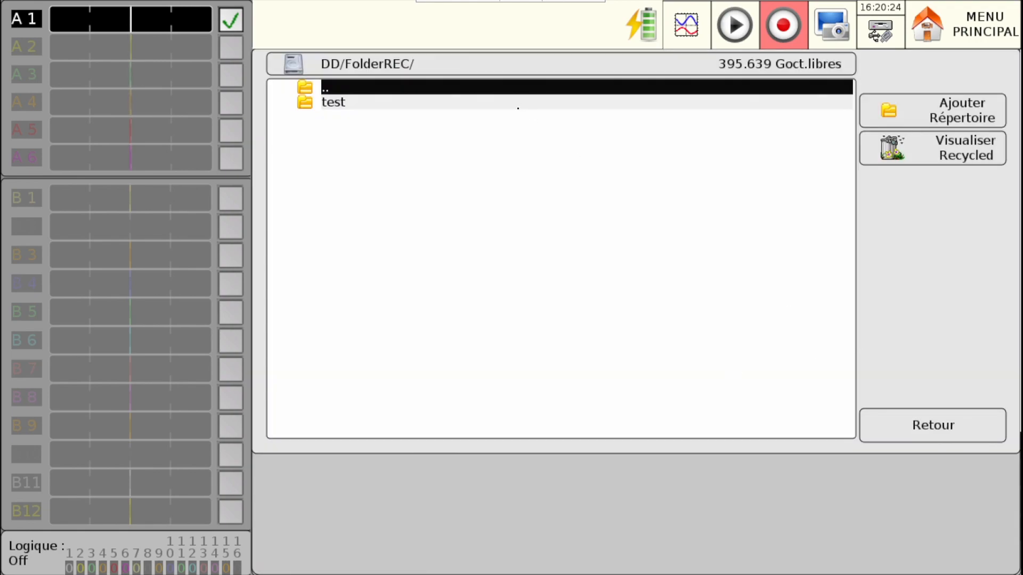
click(518, 106)
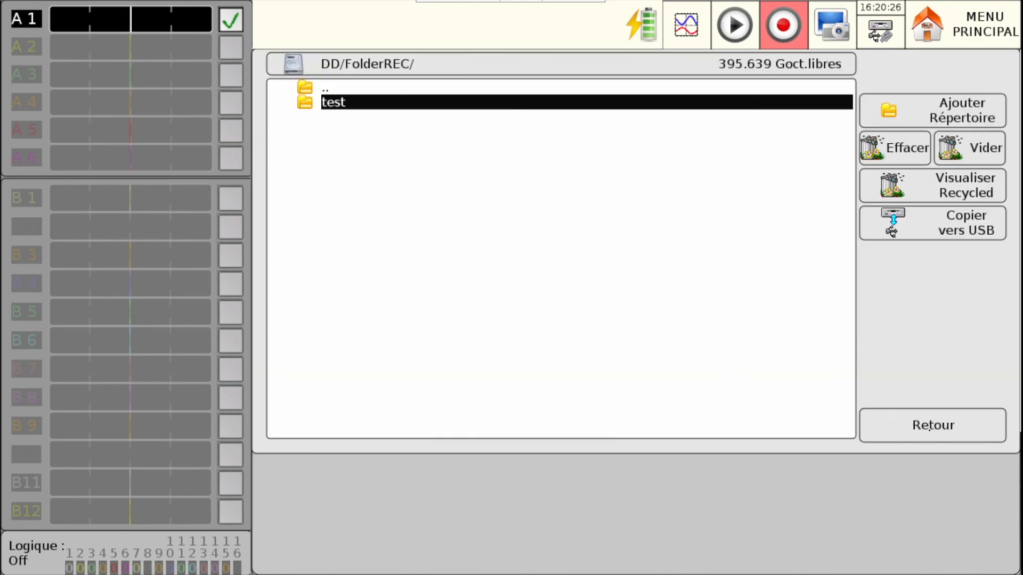
click(933, 426)
- Change the recording file's base name to test_Record_
click(543, 128)
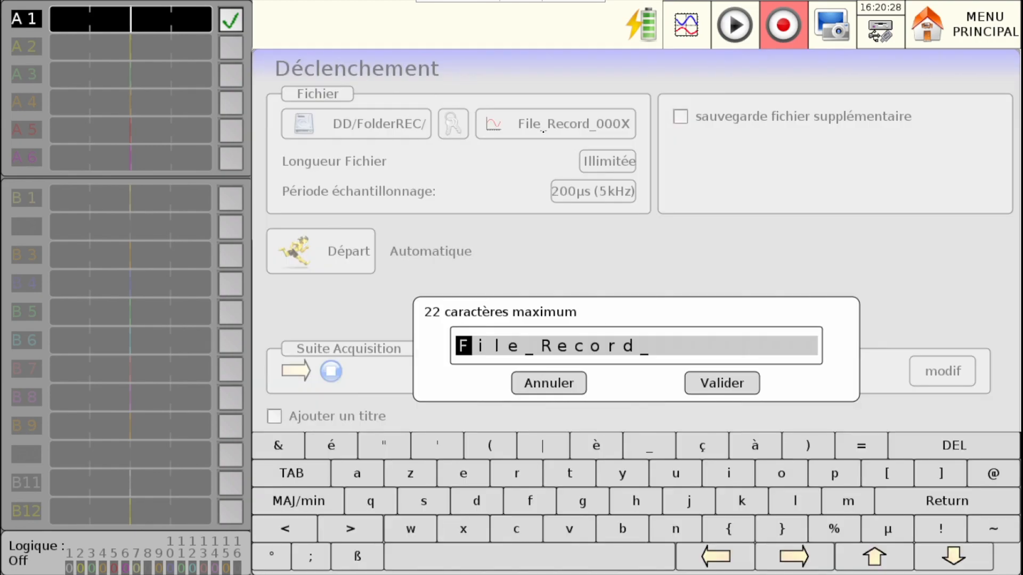
text(tes)
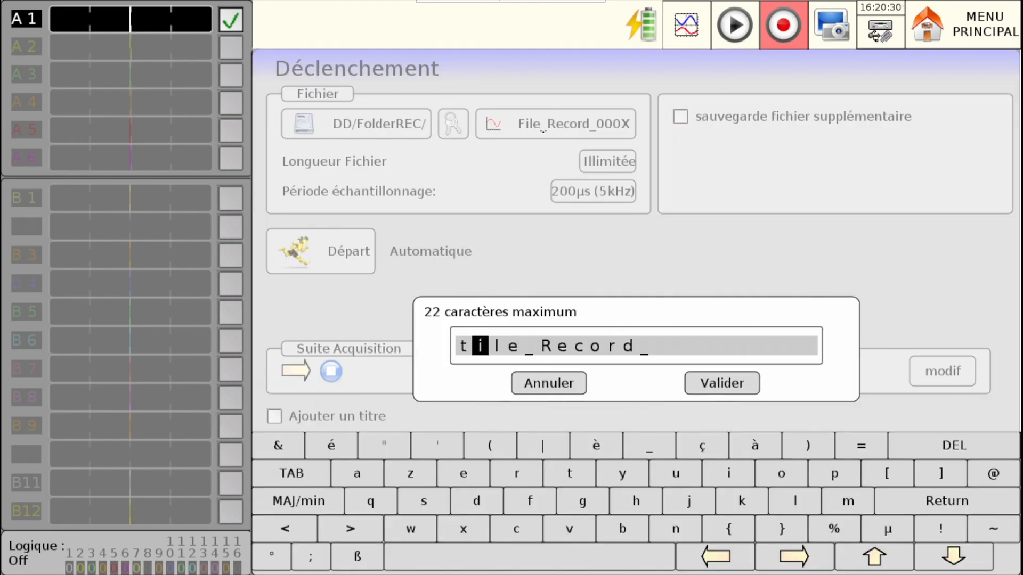
text(t)
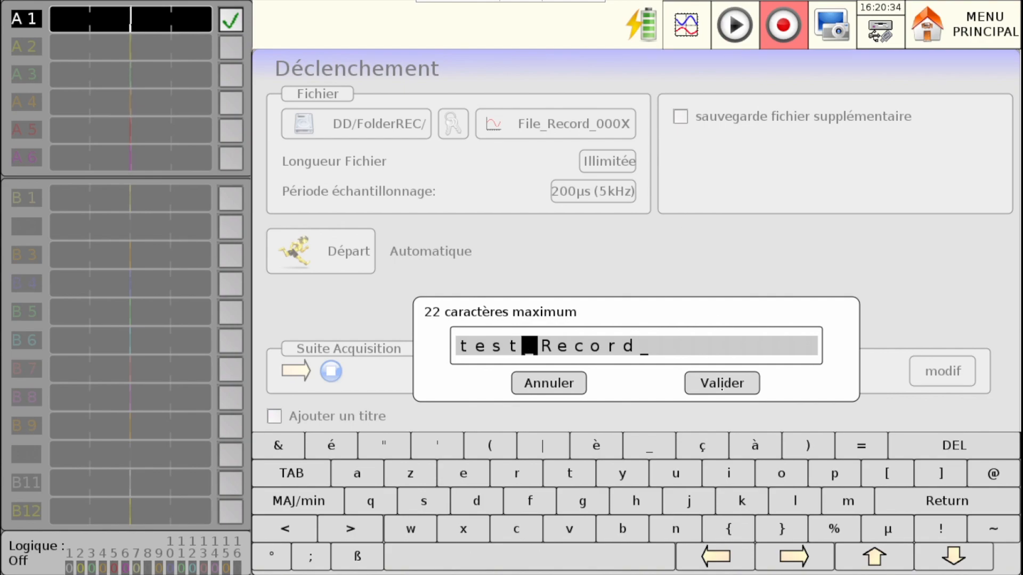
click(721, 383)
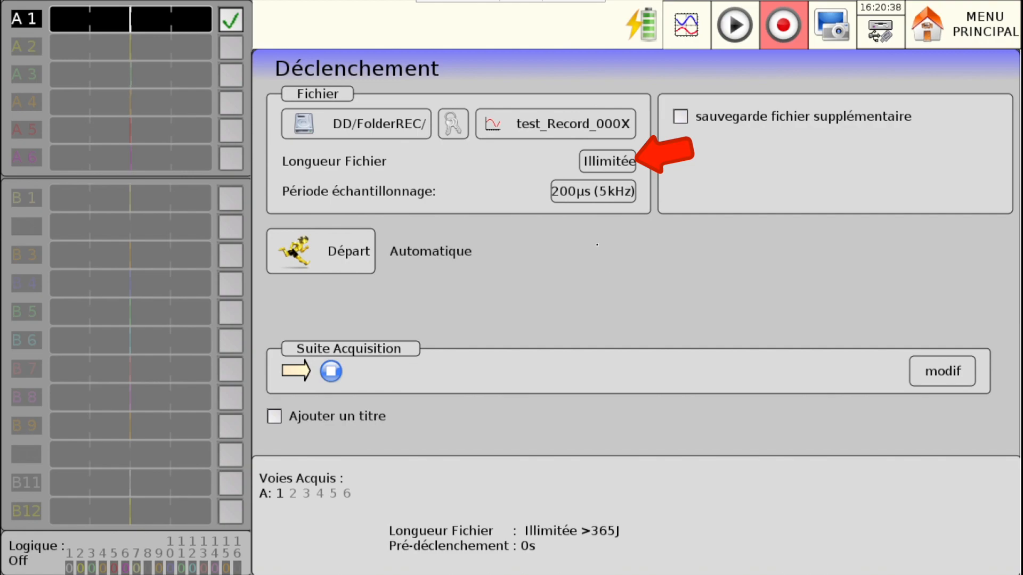
- Limit the recording file length to 501 M Echant per channel
click(592, 161)
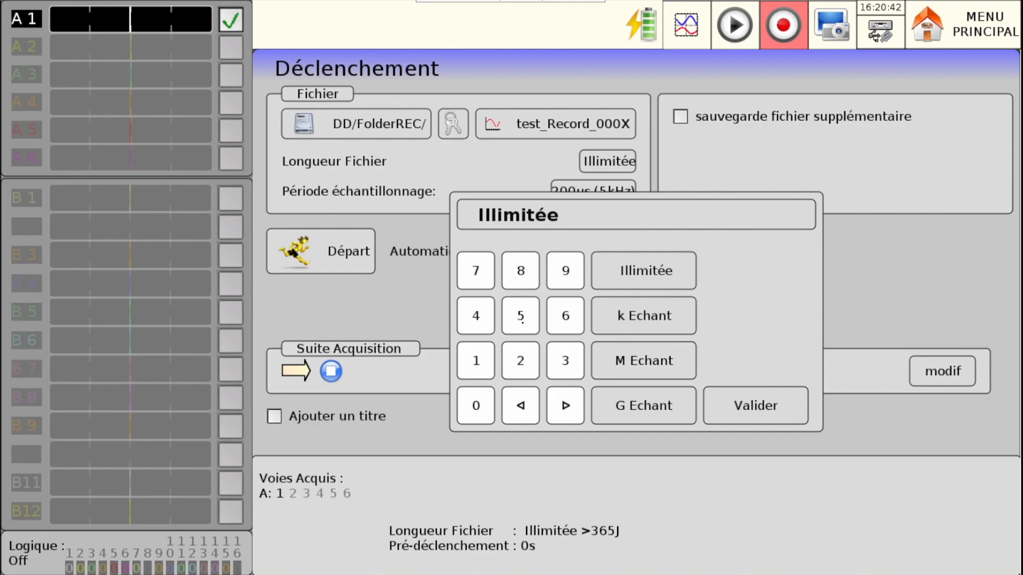
click(523, 321)
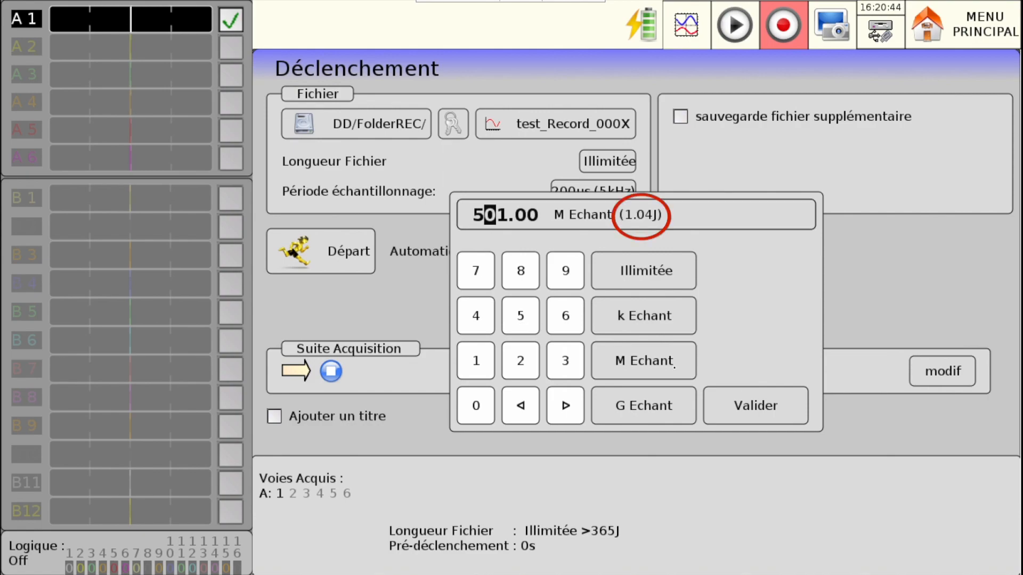
click(788, 423)
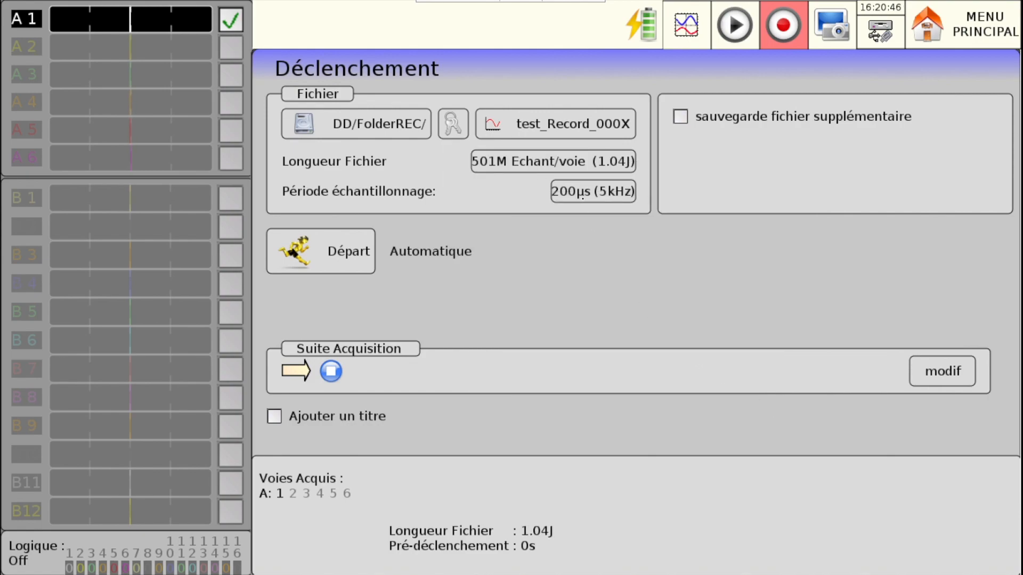
- Set the main file's sampling period to 50µs (20kHz), and change it to 100µs (10kHz)
click(582, 195)
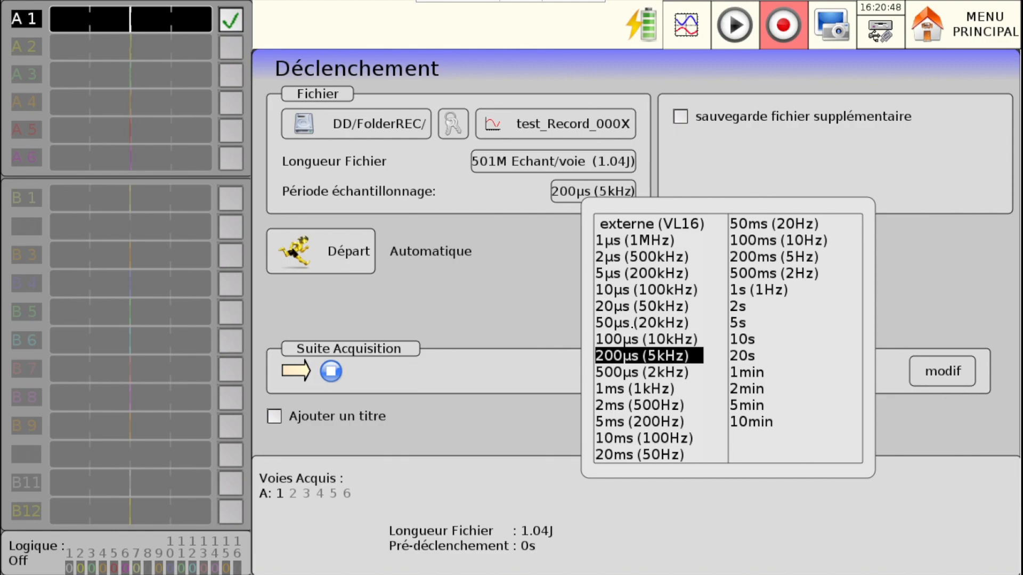
click(632, 325)
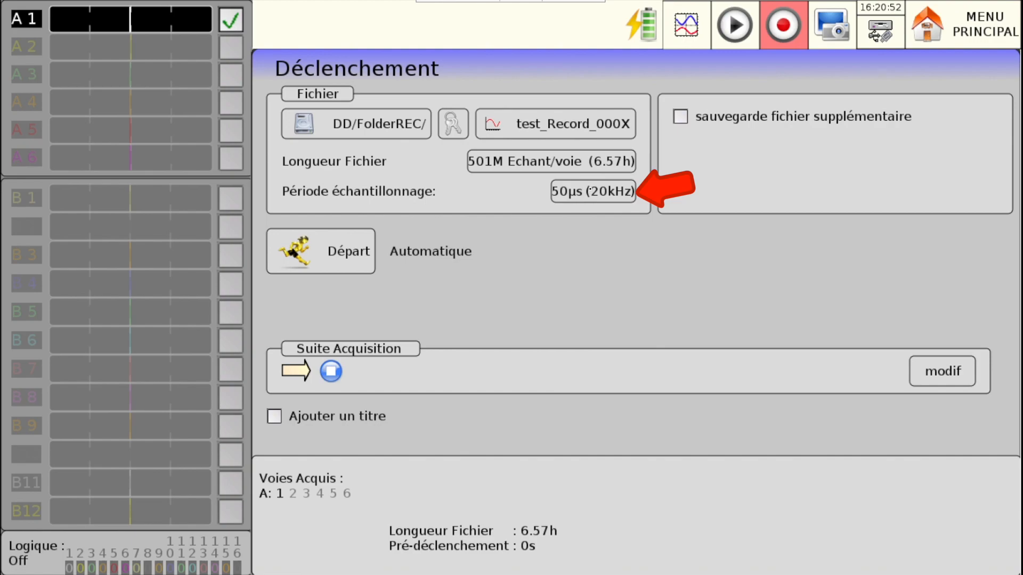
click(593, 191)
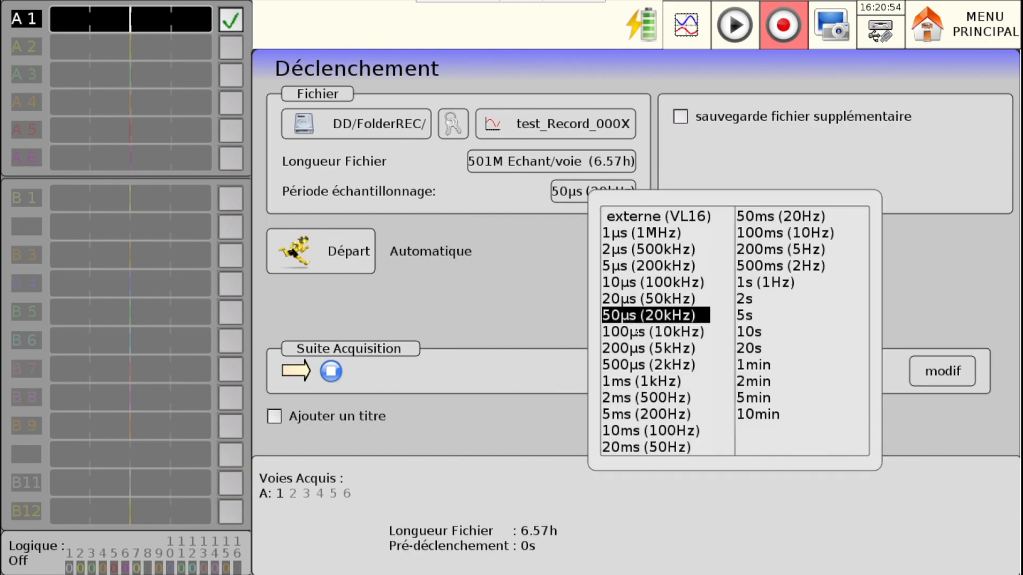
click(637, 332)
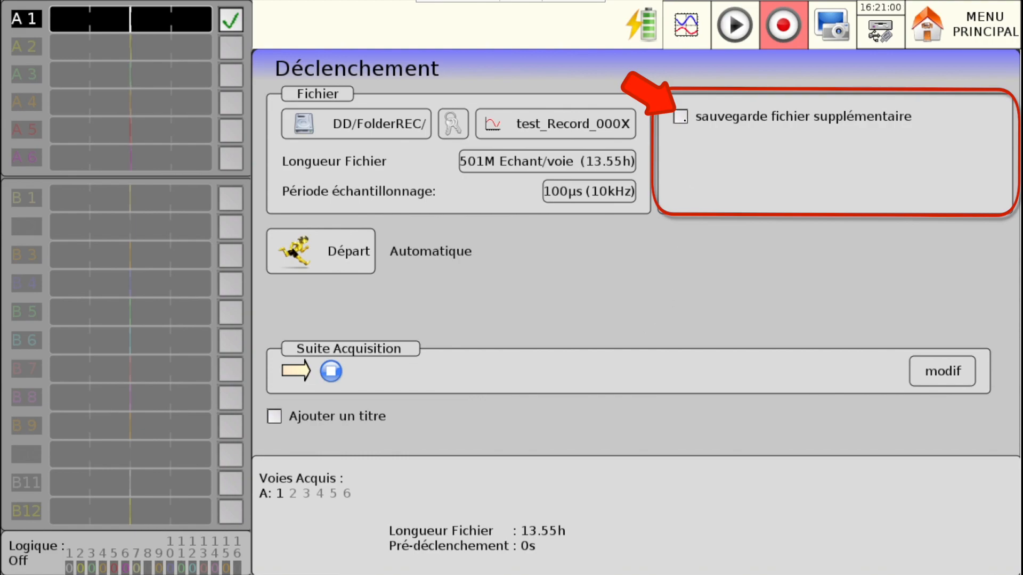
- Enable the additional file save and choose a 200µs (5kHz) sampling period for it
click(681, 117)
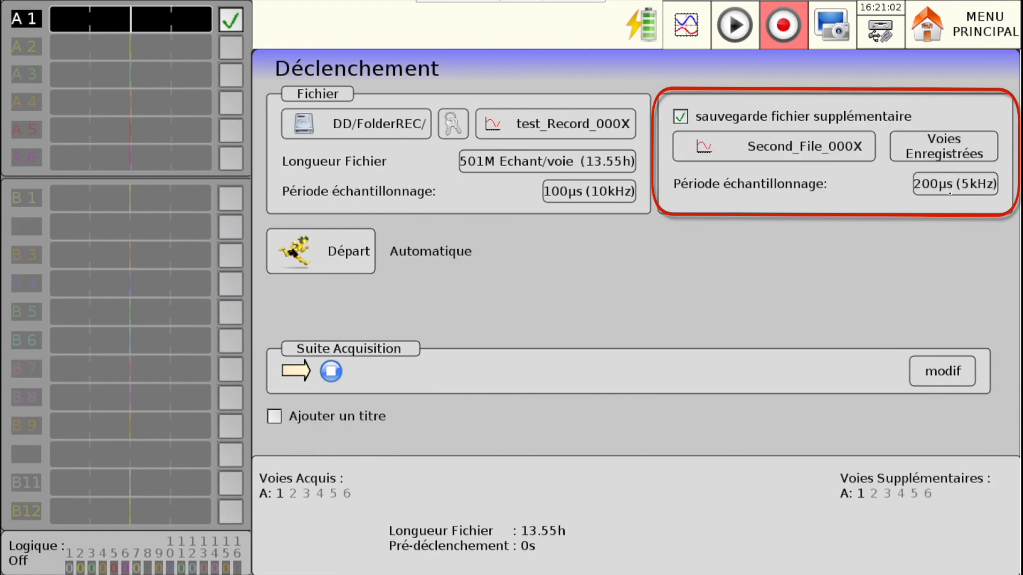
click(949, 192)
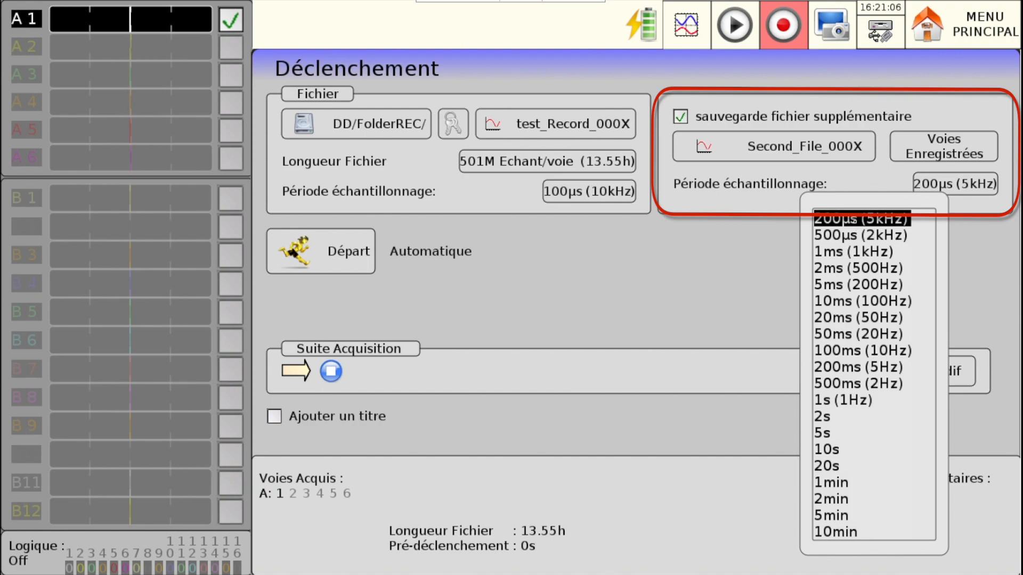
click(855, 219)
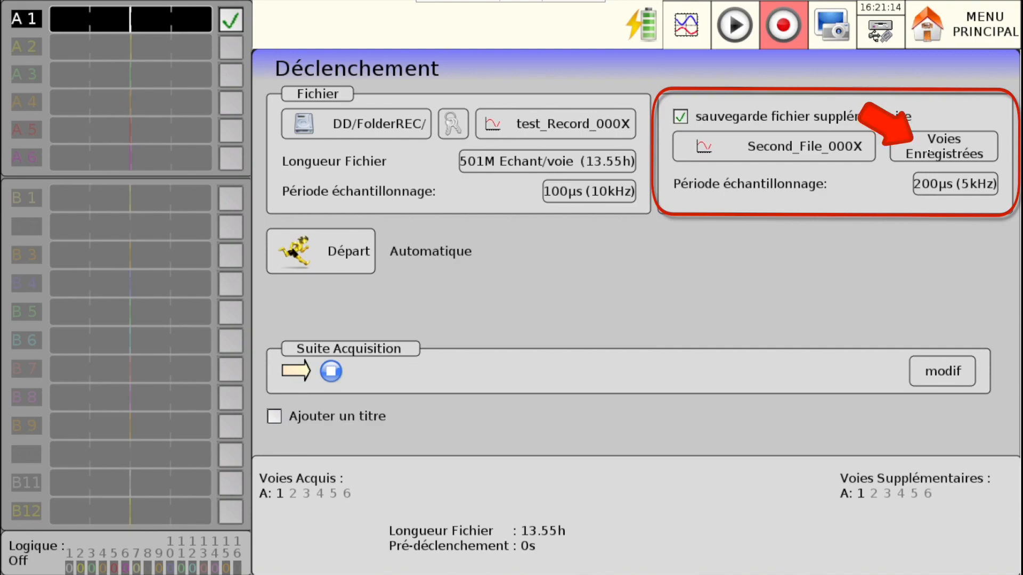
- Add channel A 2 to the additional file's recorded channels and remove it again
click(929, 154)
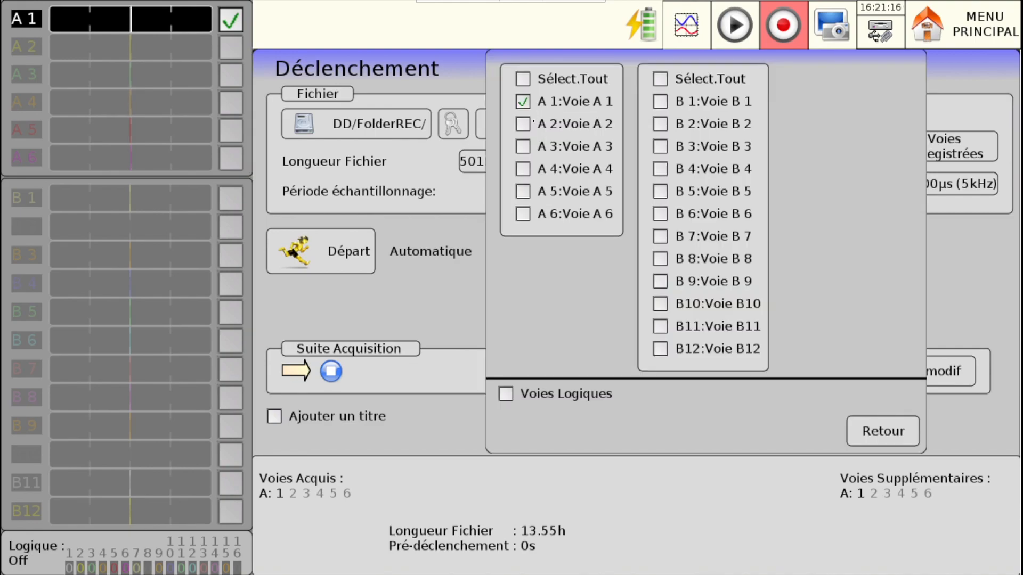
click(524, 125)
click(525, 126)
click(874, 429)
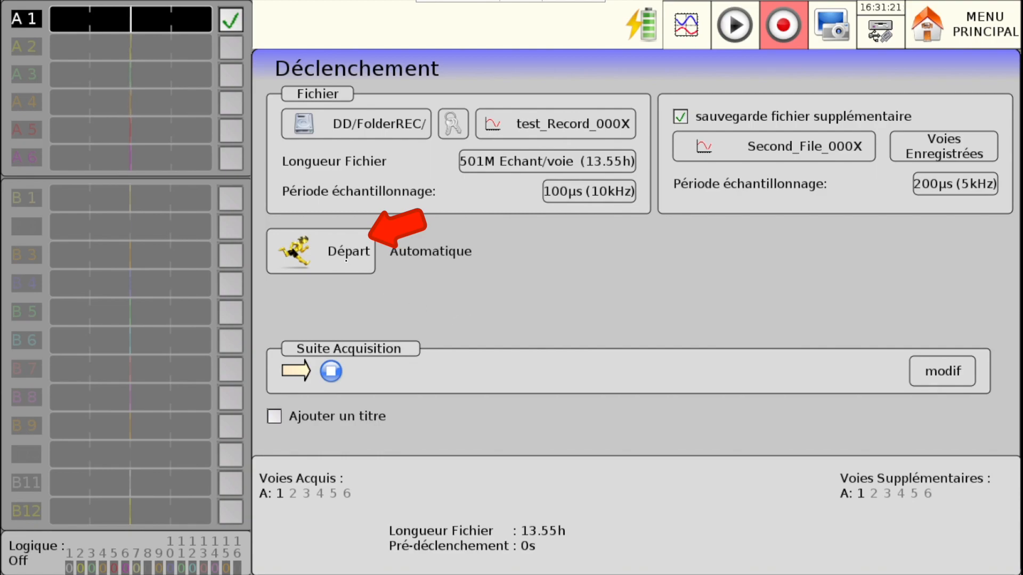
- Set the acquisition start condition to Manuel, and switch it to Déclencheur
click(346, 260)
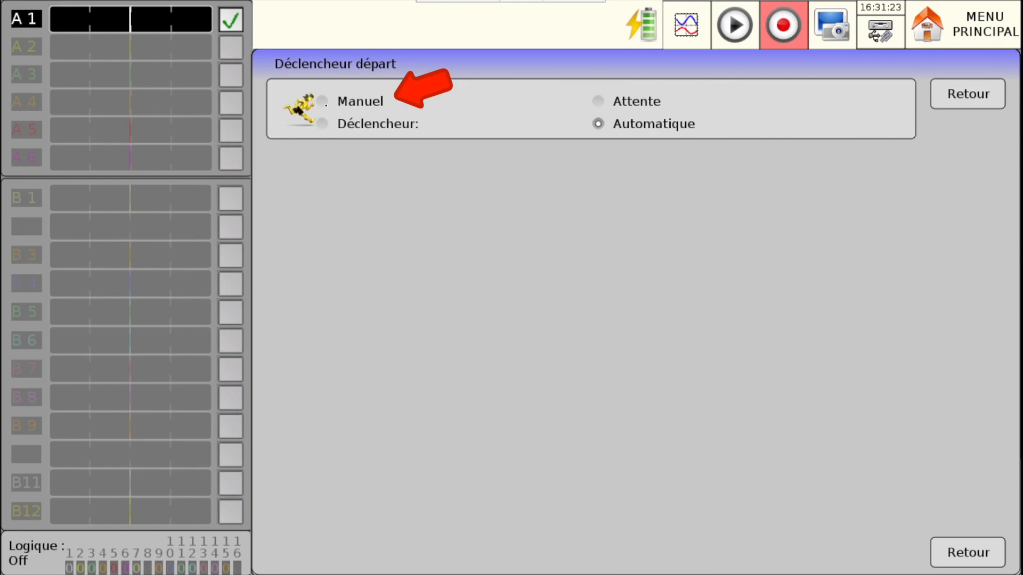
click(326, 105)
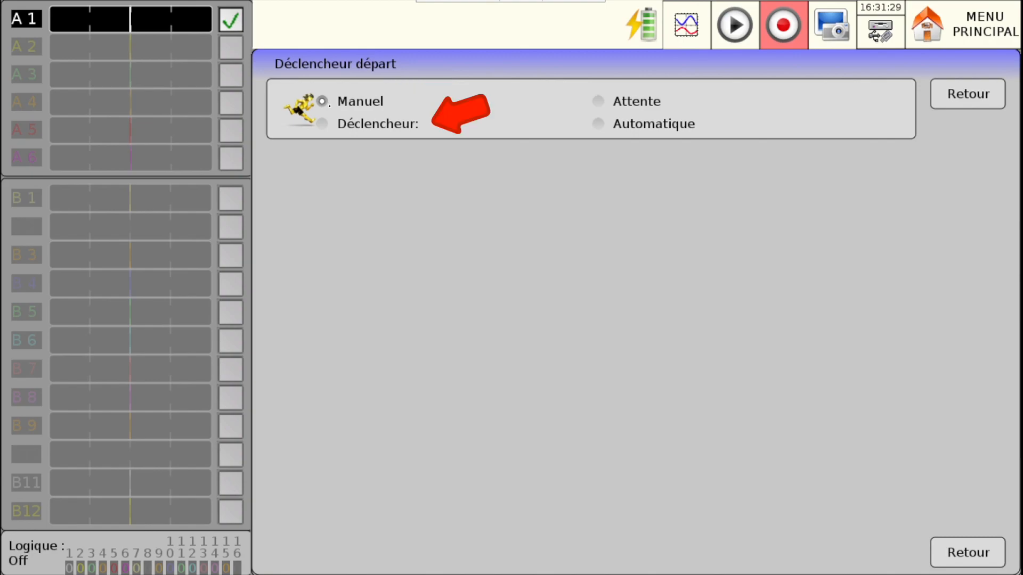
click(323, 124)
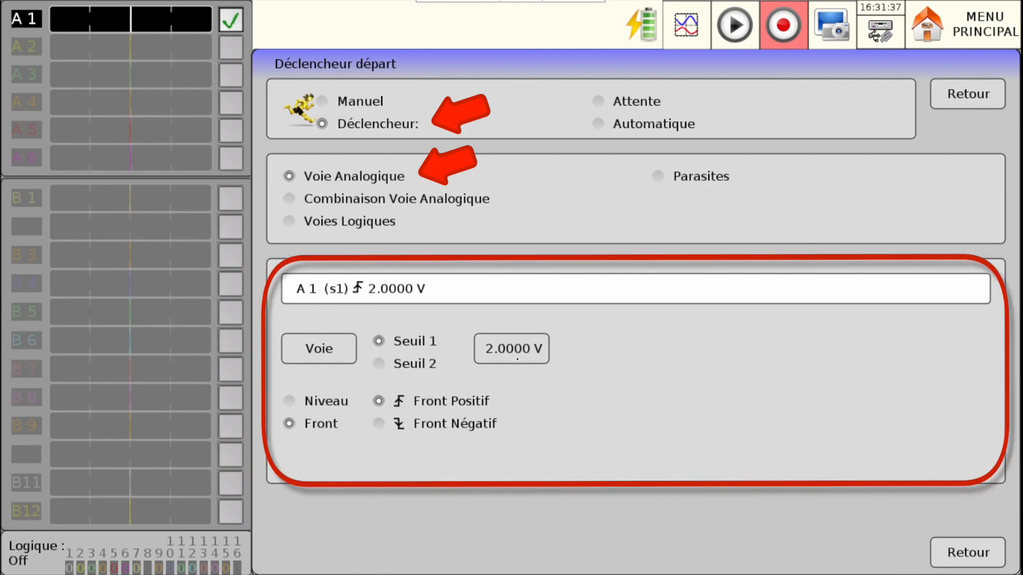
- Set the Seuil 1 threshold of the A 1 analog start trigger to 3 V
click(517, 359)
text(3)
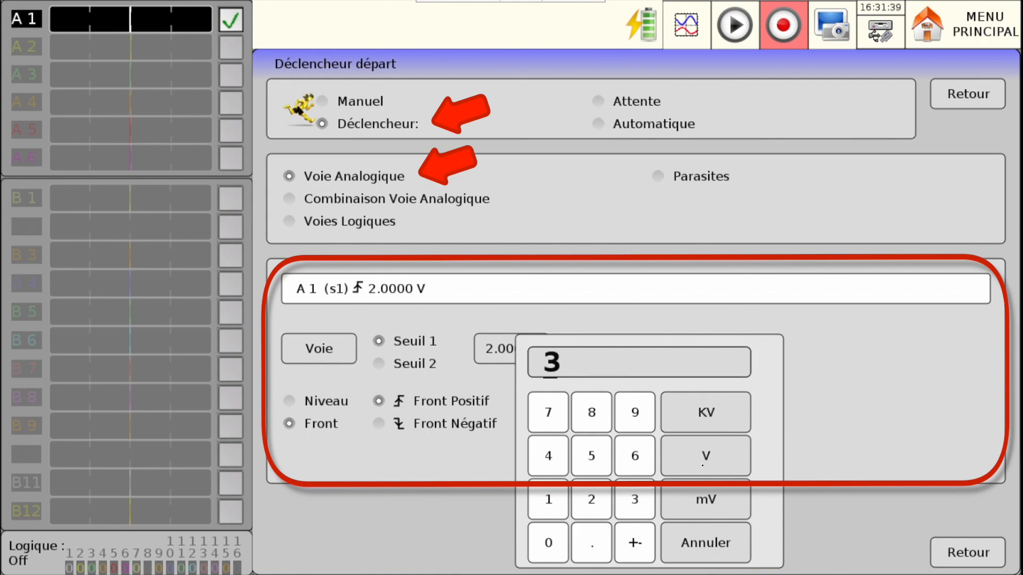
click(702, 465)
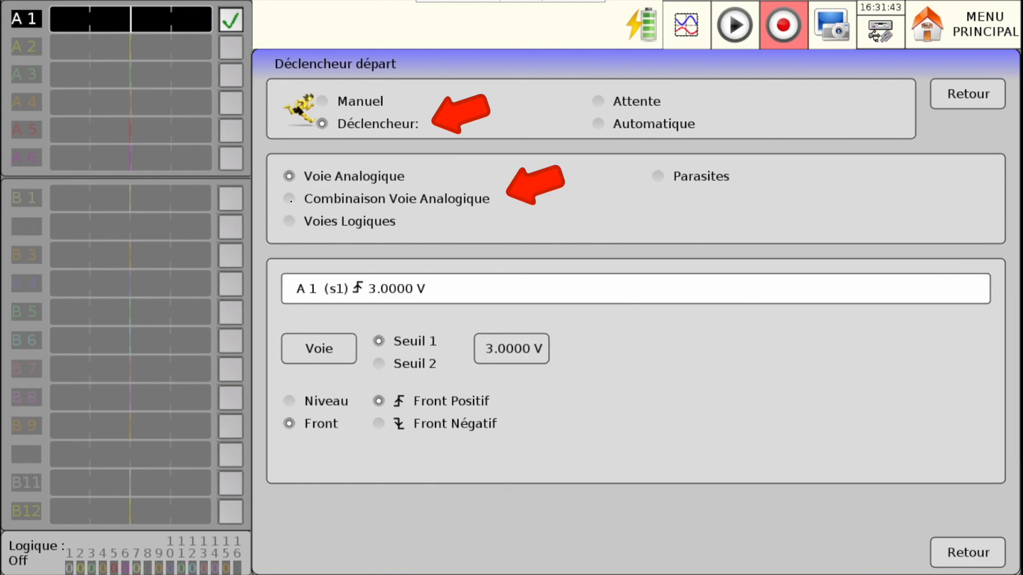
- Switch the start trigger source to Combinaison Voie Analogique, Voies Logiques and finally Parasites, and return to the Déclenchement settings
click(291, 202)
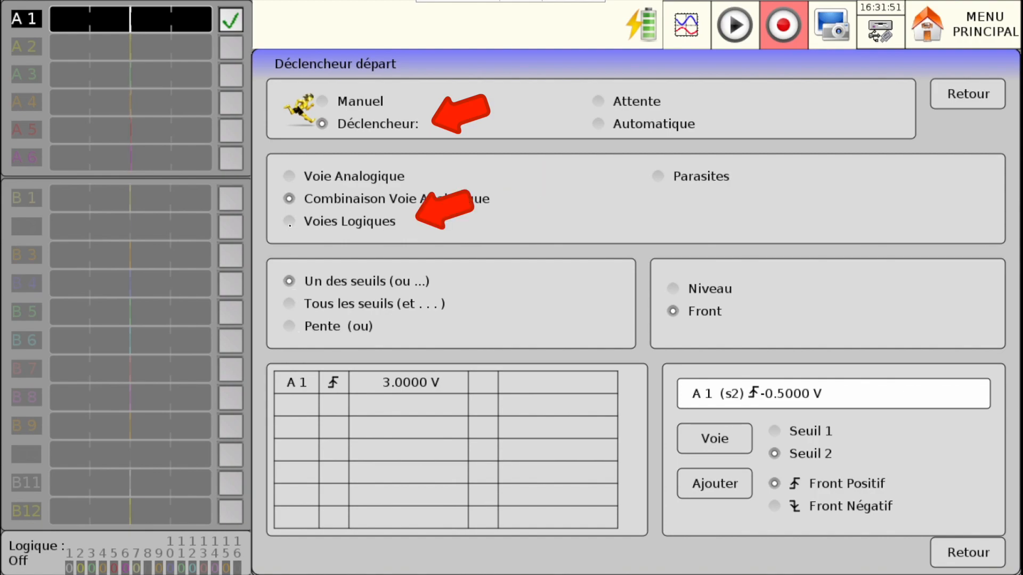
click(290, 222)
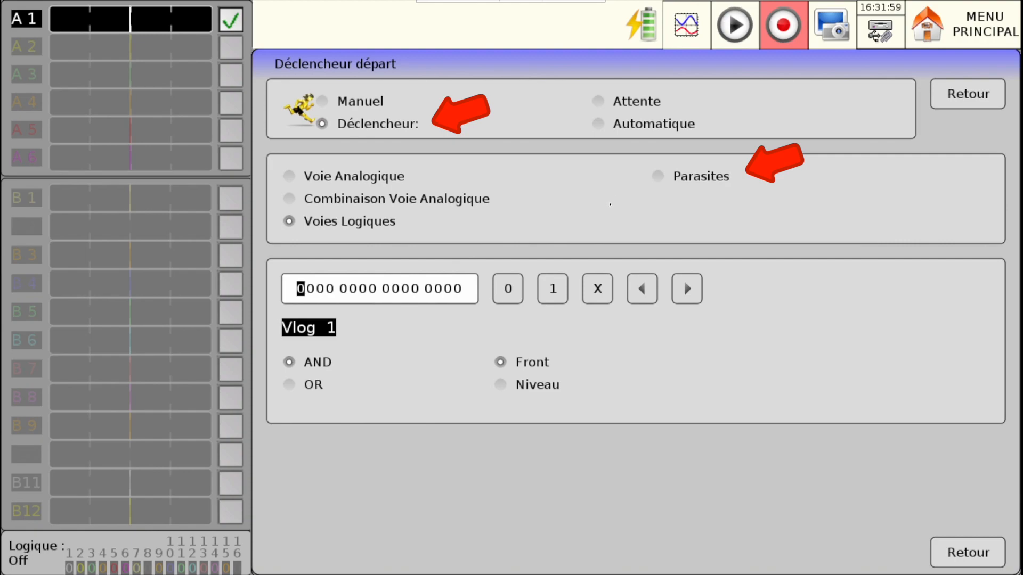
click(659, 177)
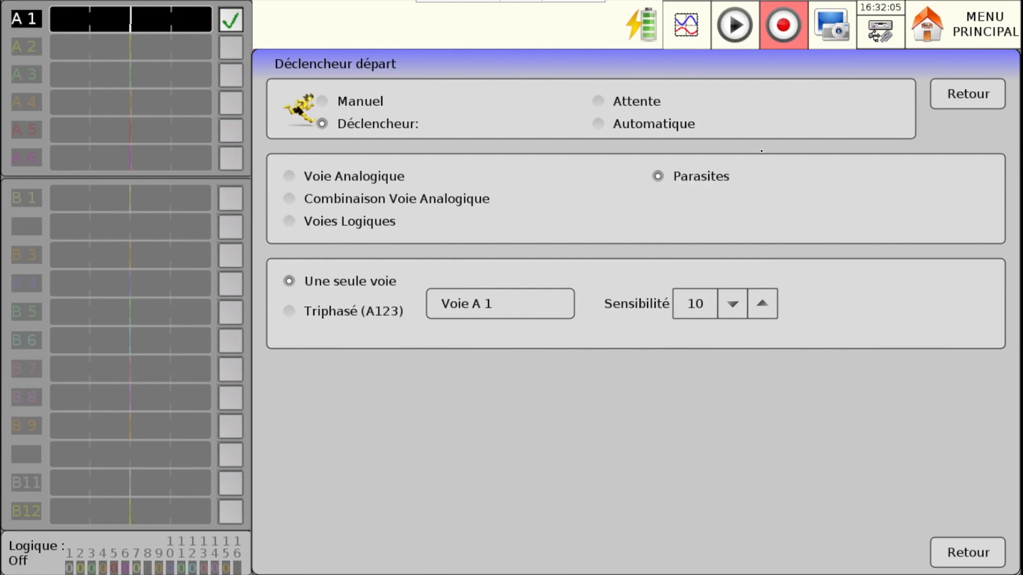
click(981, 543)
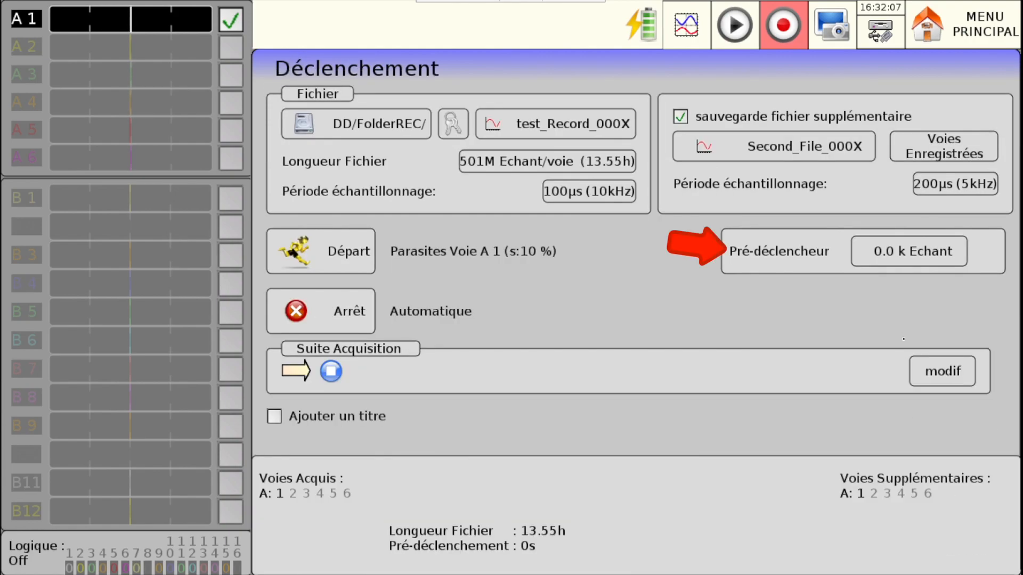
- Set the Pré-déclencheur length to 300.0 k Echant
click(908, 251)
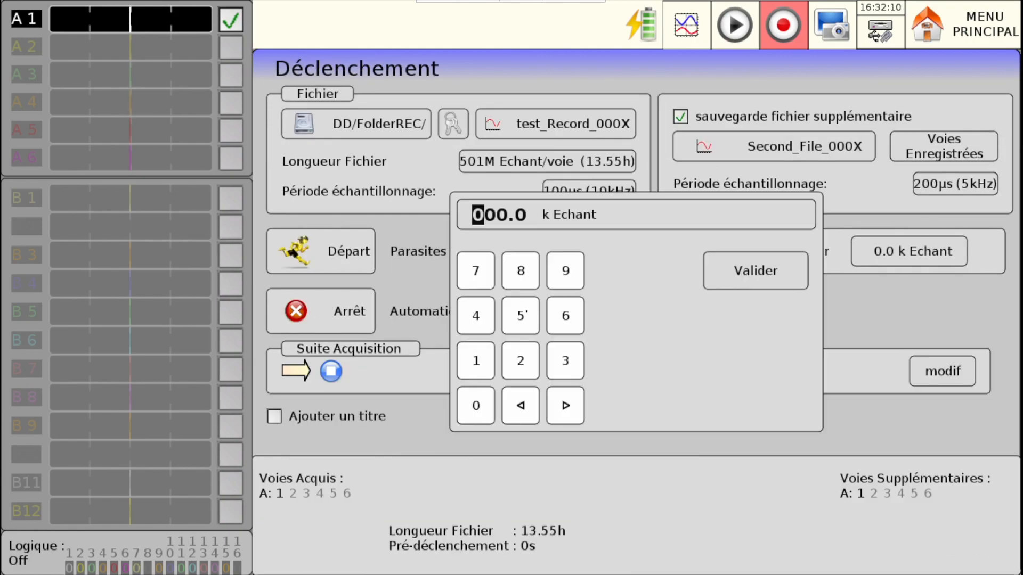
click(521, 316)
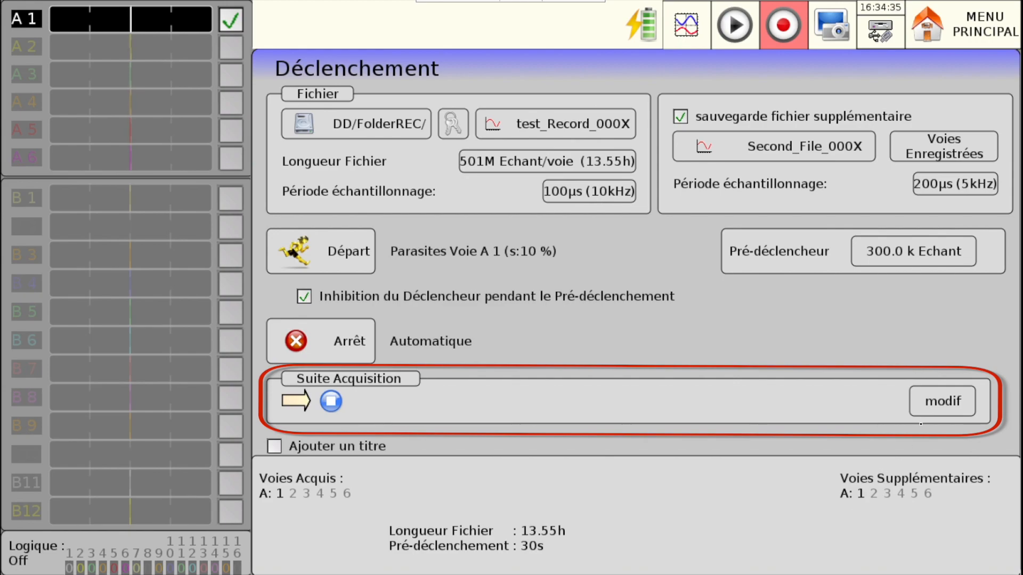
- In the Suite Acquisition options, enable and disable again Envoie Email, Tracé and Création fichier TXT, one after another
click(926, 403)
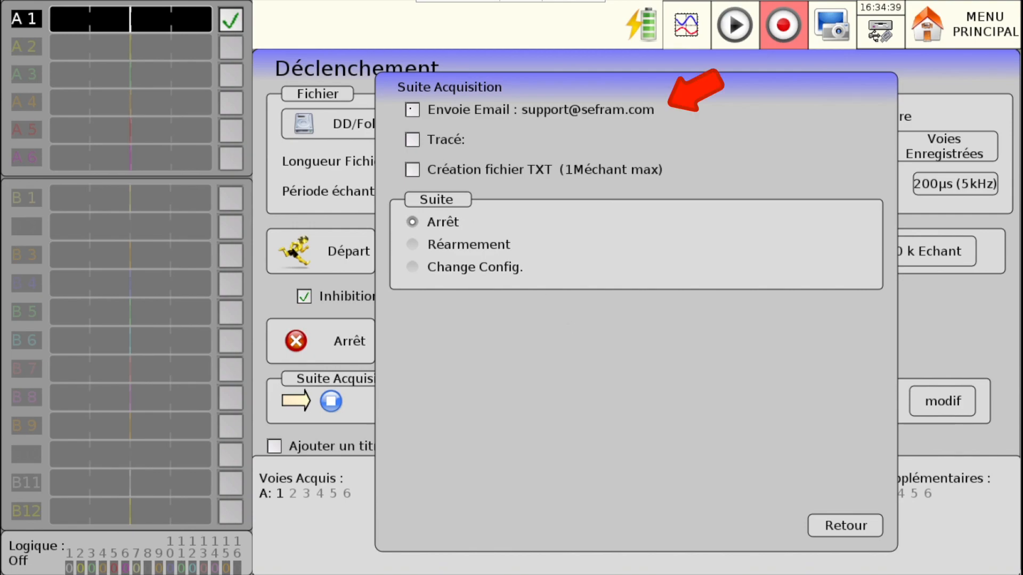
click(413, 109)
click(412, 109)
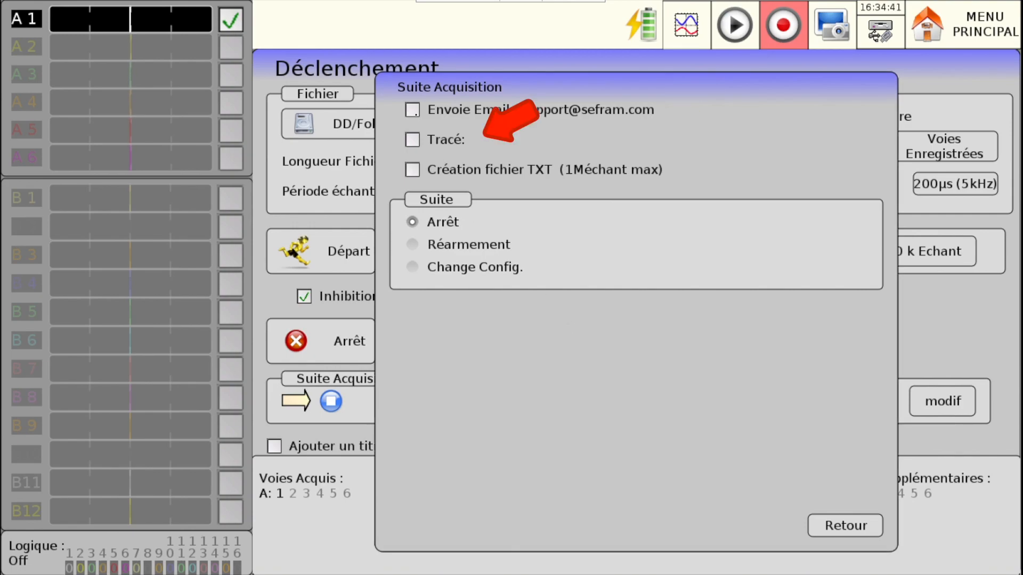
click(412, 140)
click(412, 140)
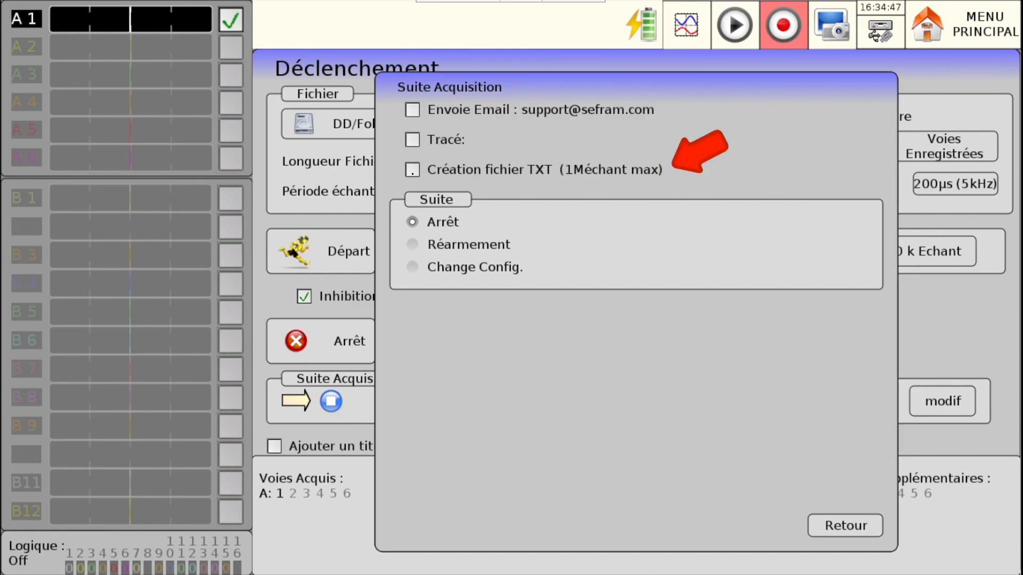
click(412, 169)
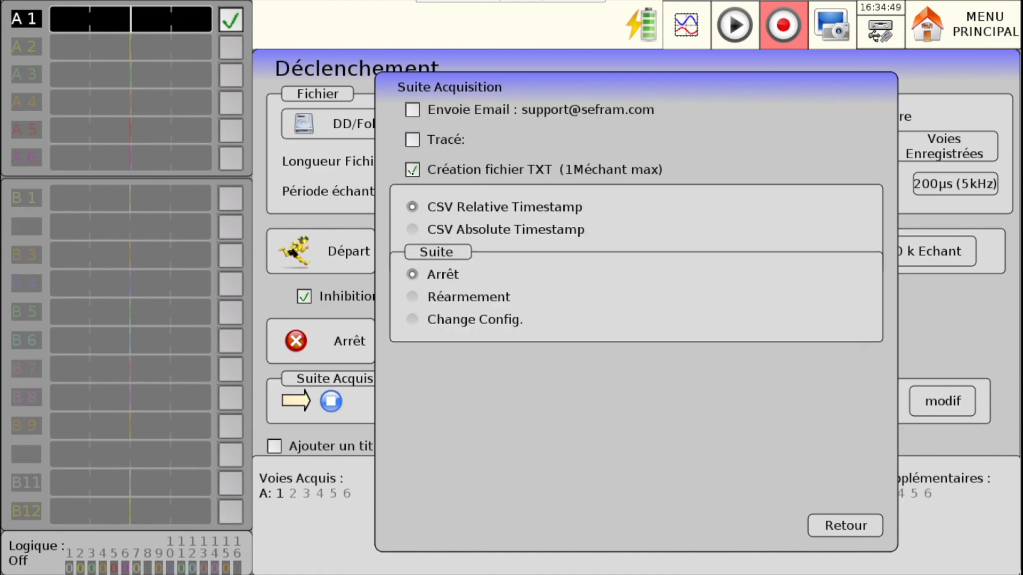
click(412, 170)
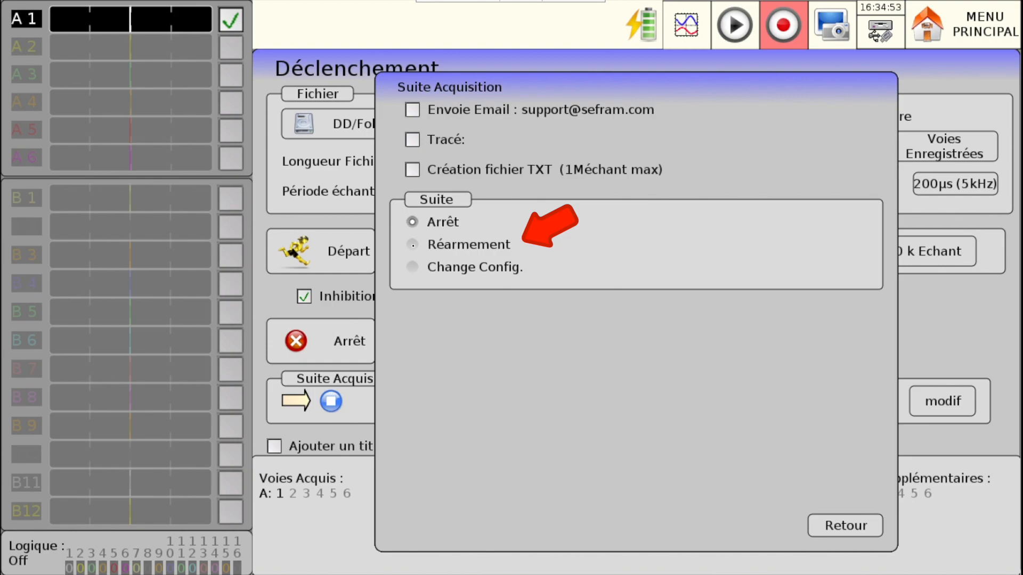
- Set the Suite action after acquisition to Réarmement, and switch it to Change Config
click(412, 245)
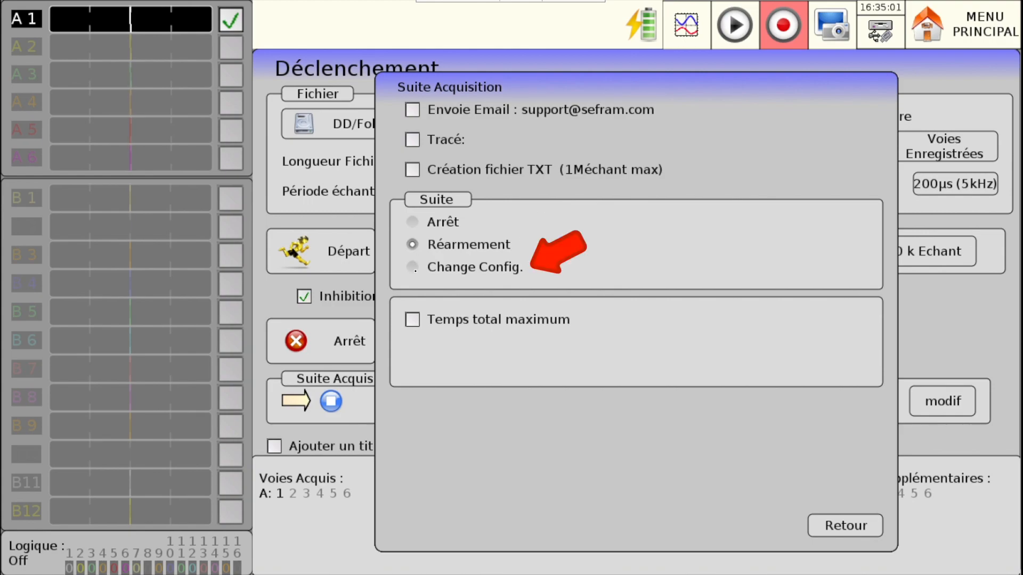
click(414, 270)
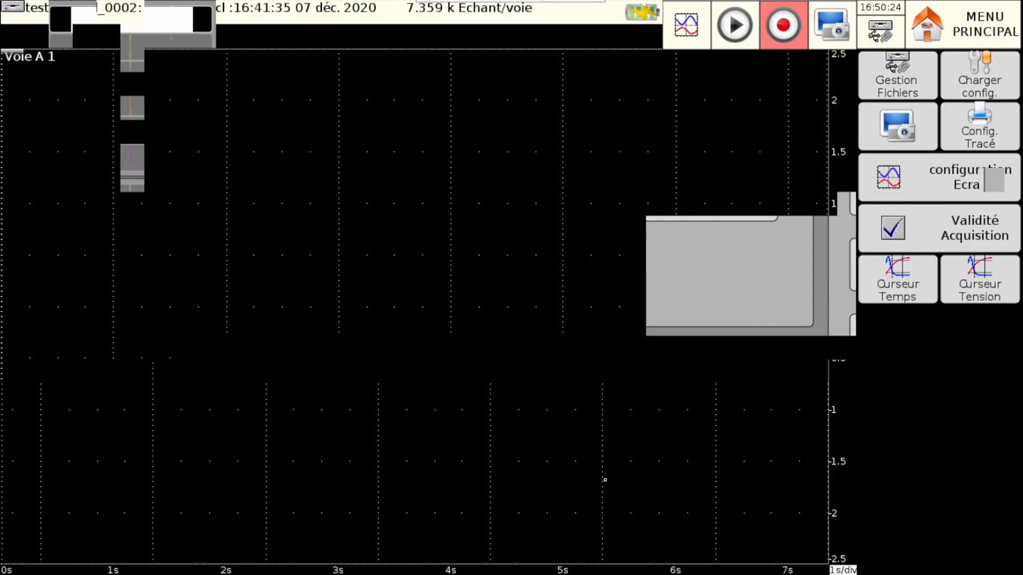
- Load the recording File_Record_0004 from DD/FolderREC/ into the memory output display without recovering its configuration
click(604, 478)
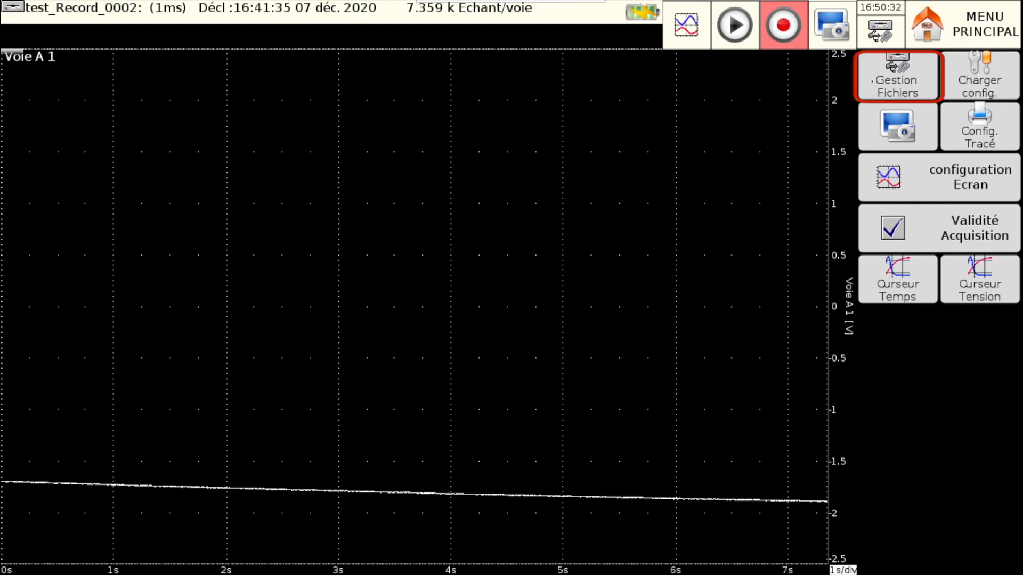
click(873, 81)
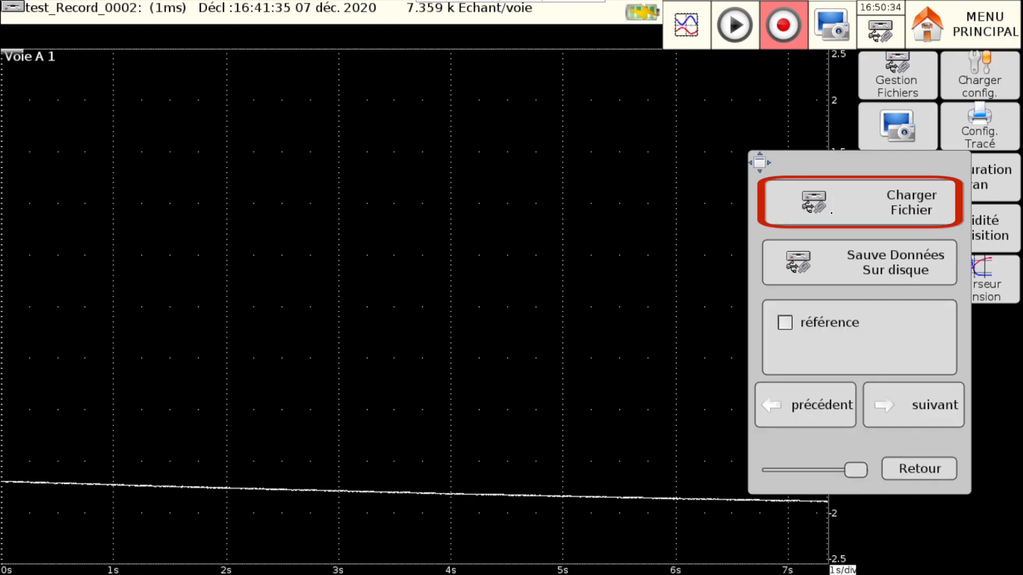
click(831, 212)
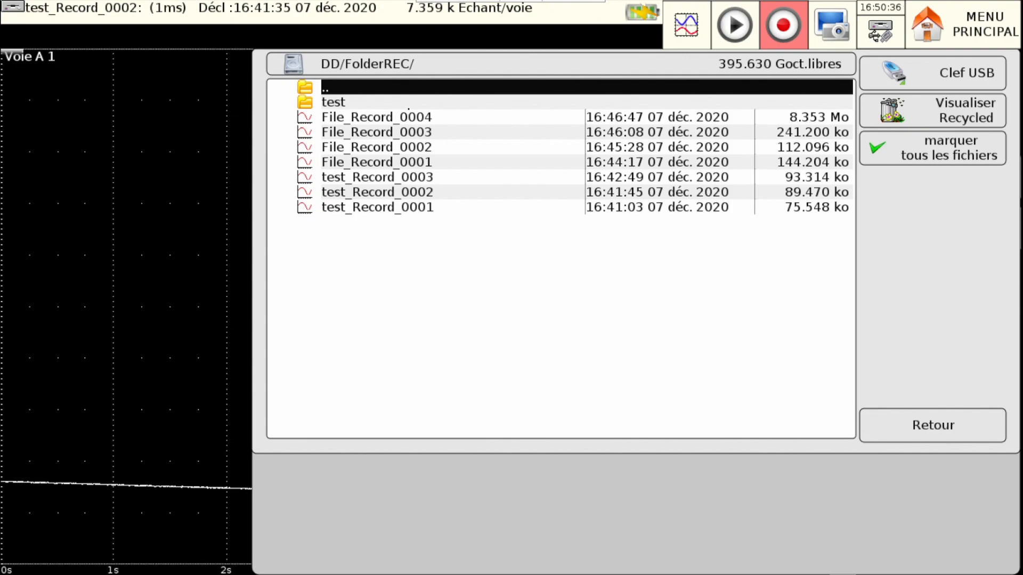
click(398, 117)
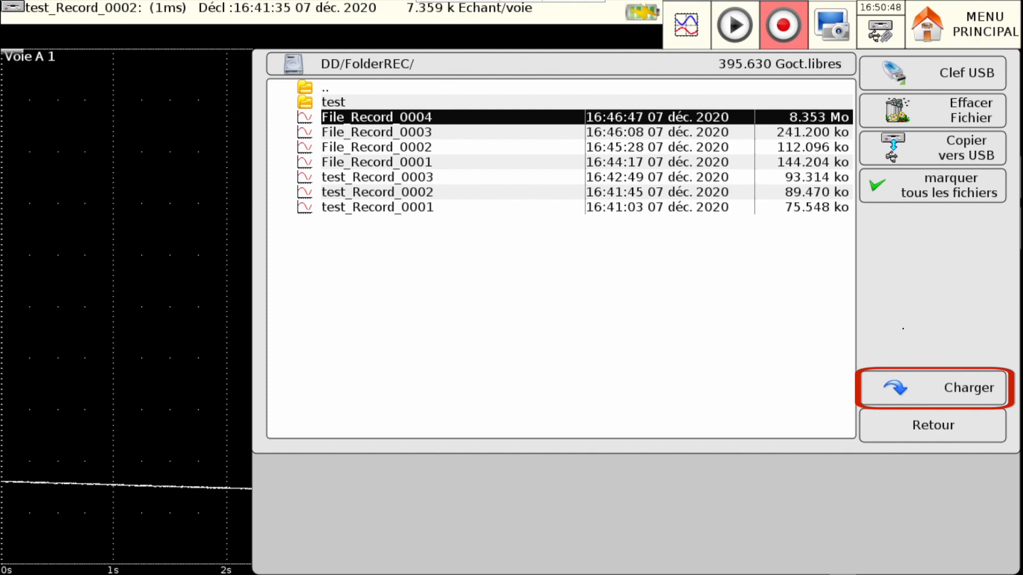
click(933, 388)
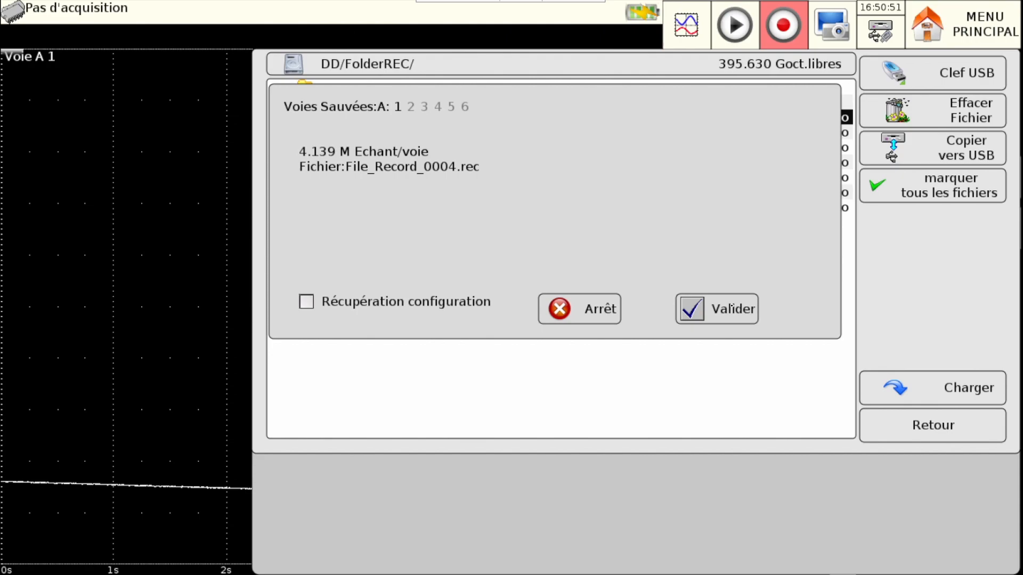
click(732, 308)
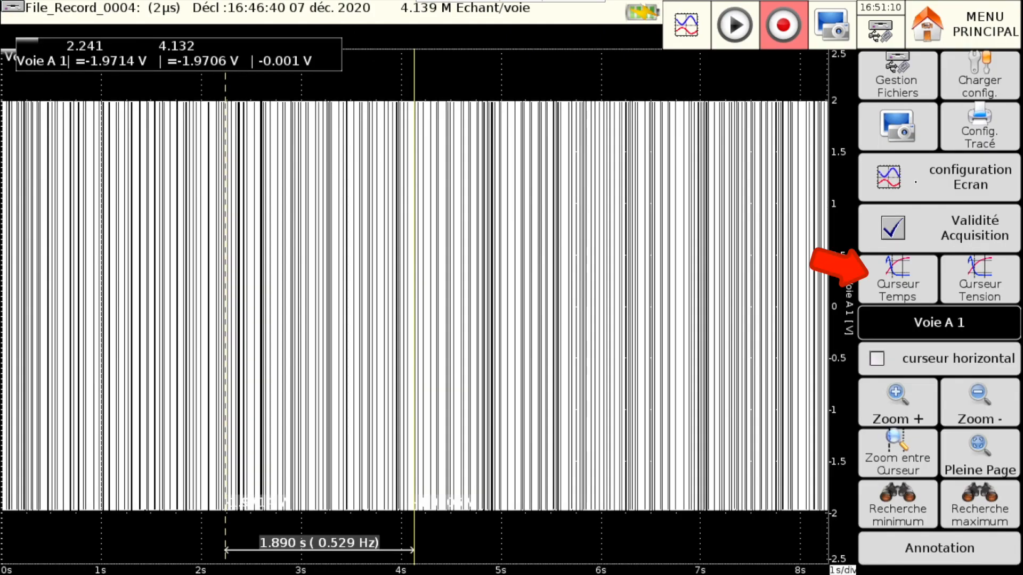
- Zoom in repeatedly on the loaded Voie A 1 recording to examine its waveform between the time cursors
click(894, 412)
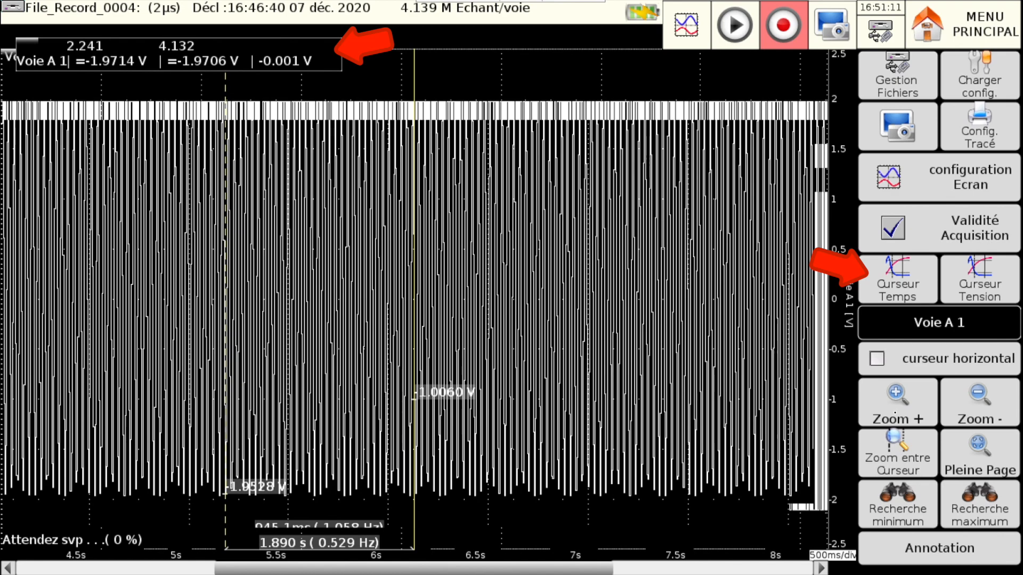
click(894, 413)
click(894, 413)
click(895, 413)
click(894, 412)
click(895, 413)
click(895, 413)
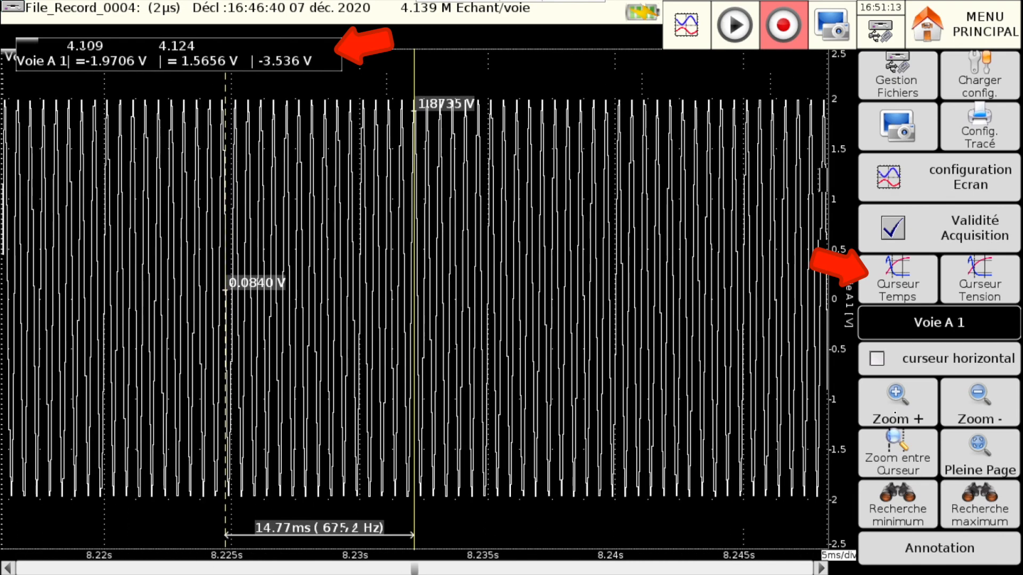
click(895, 413)
click(895, 412)
click(895, 412)
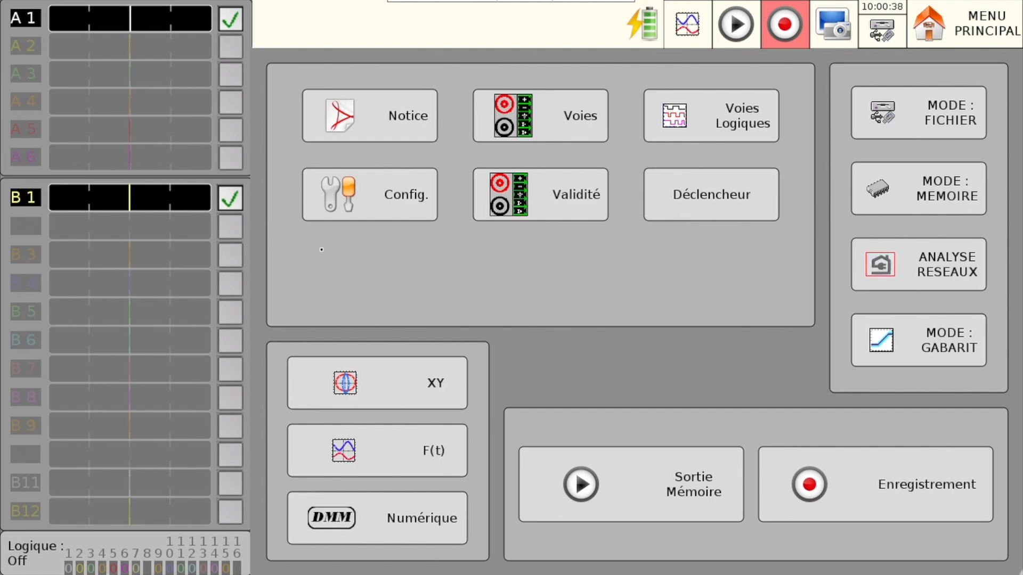
- Open channel A 1's settings and examine the available external sensors without choosing one
click(35, 24)
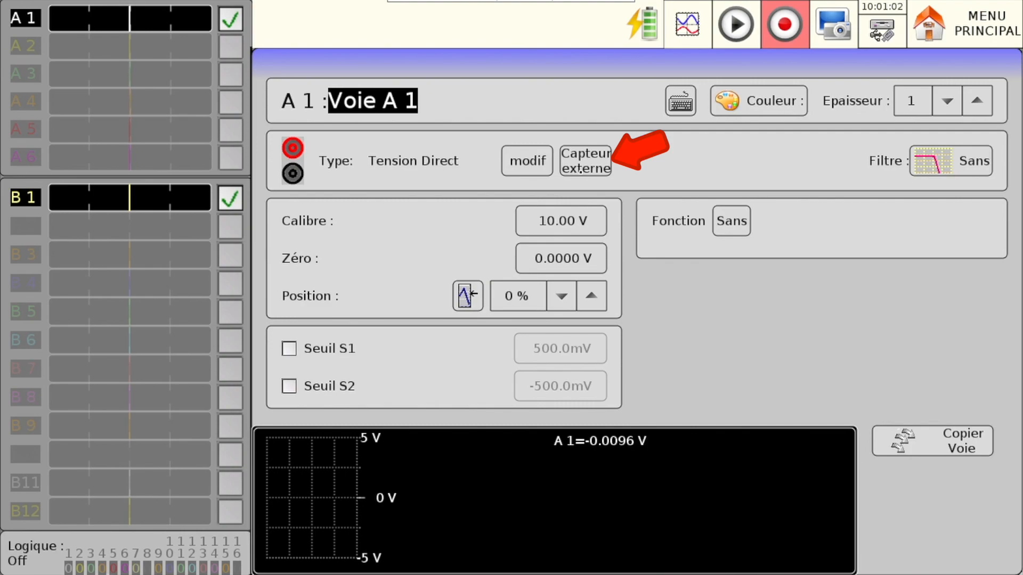
click(580, 169)
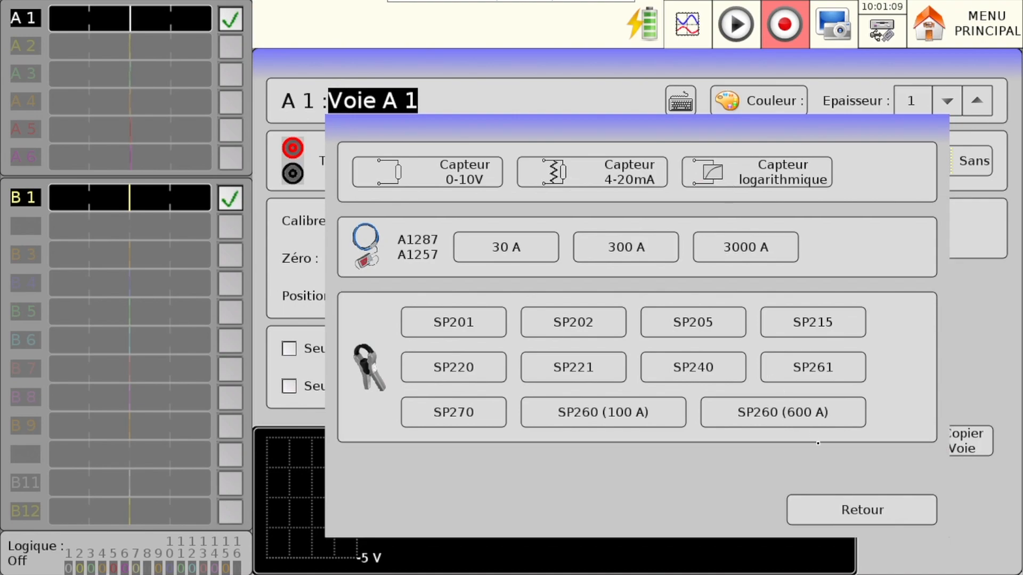
click(839, 513)
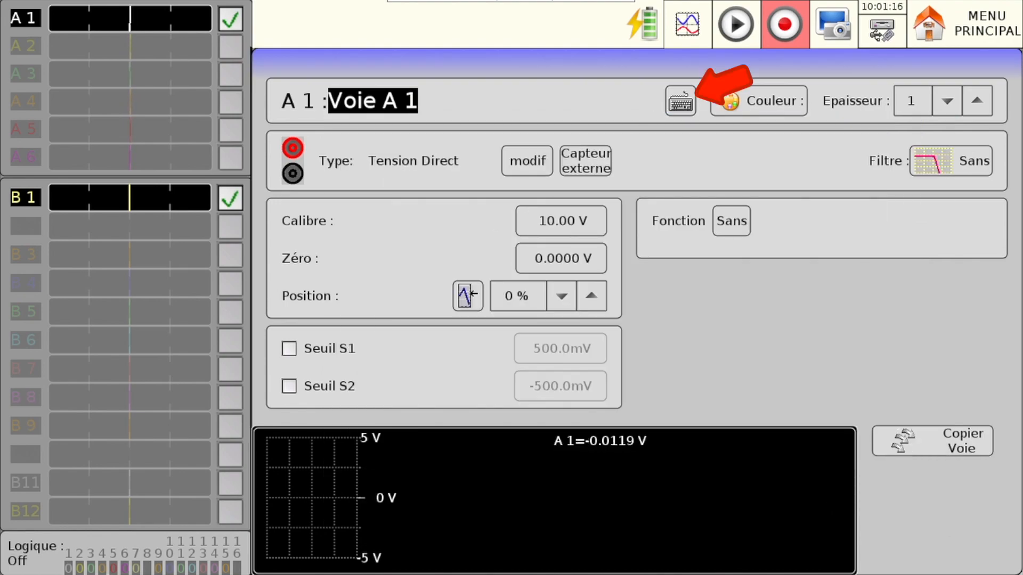
- Rename channel A 1 as "pression"
click(680, 101)
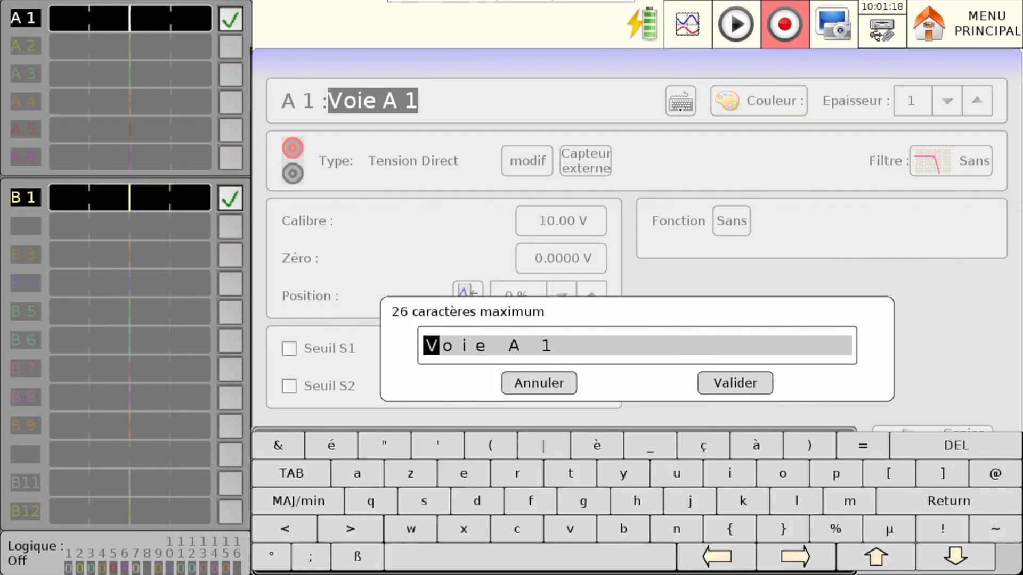
text(pressi)
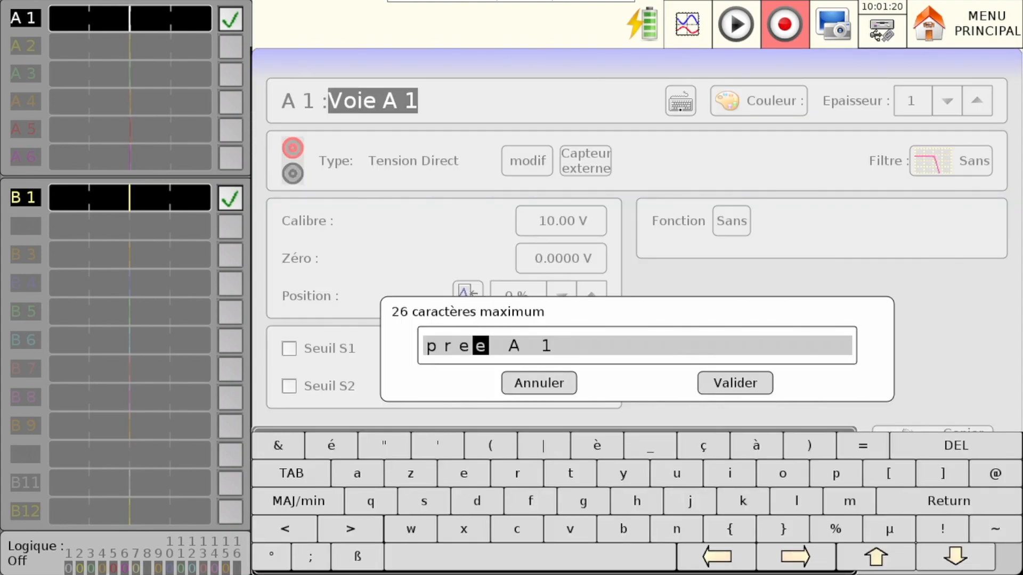
text(on)
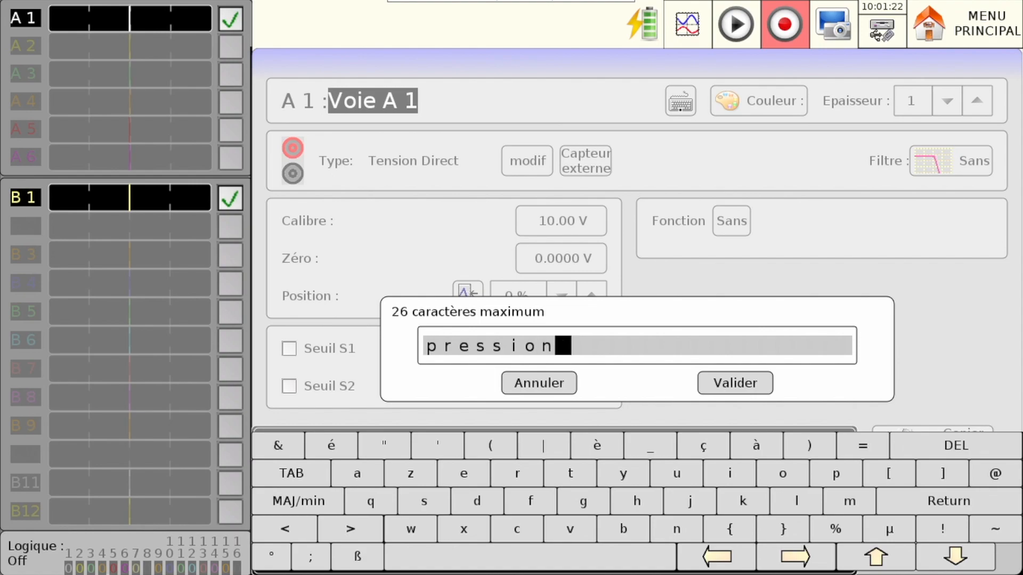
click(721, 380)
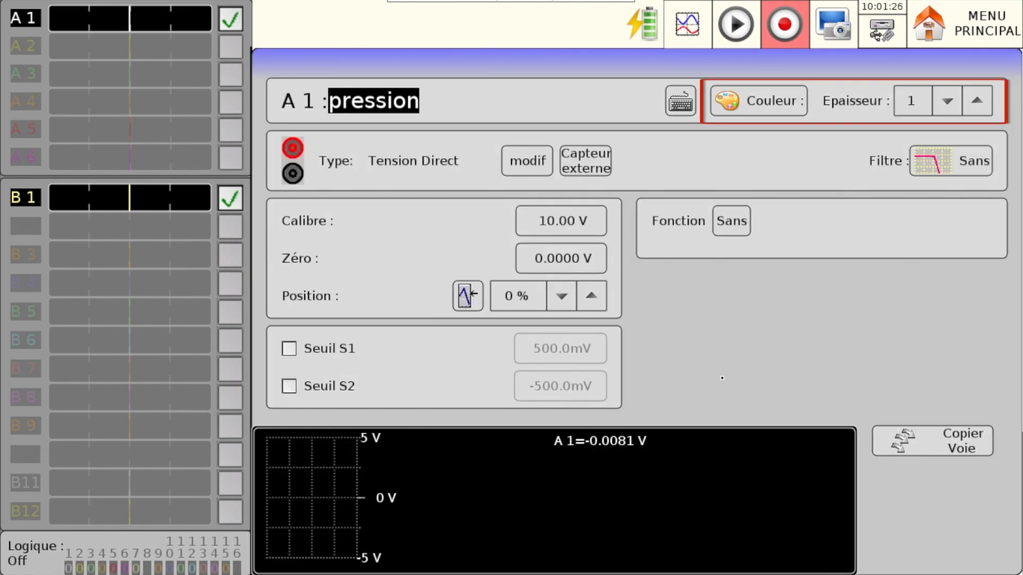
- Change channel A 1's colour to red and set its line thickness to 3
click(758, 101)
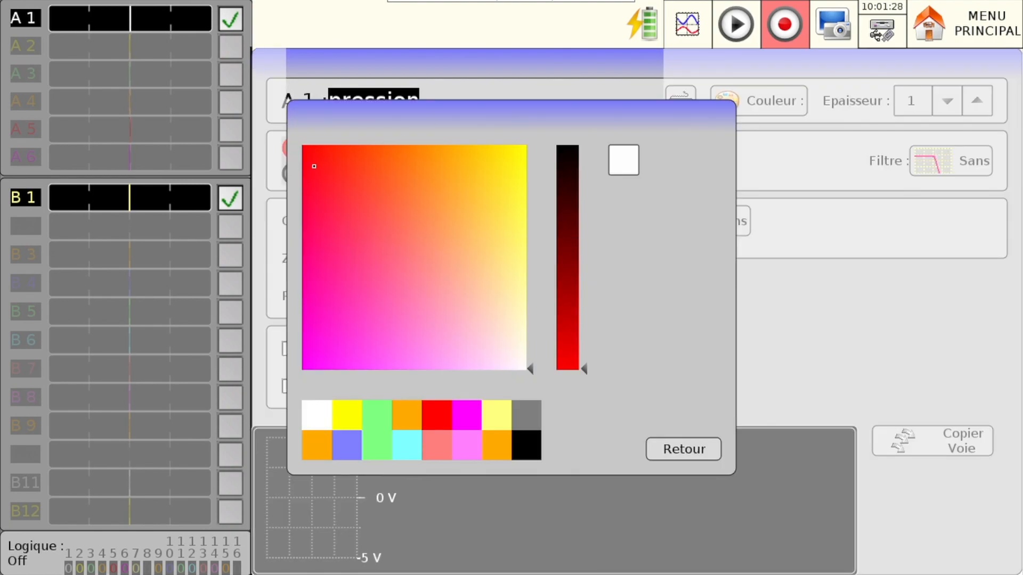
click(318, 162)
click(678, 457)
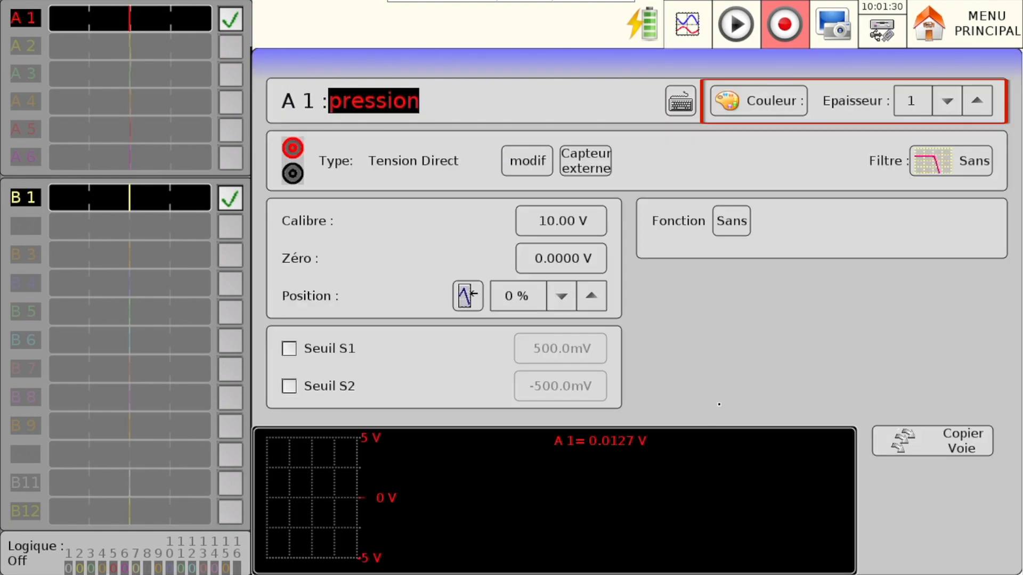
click(975, 101)
click(975, 101)
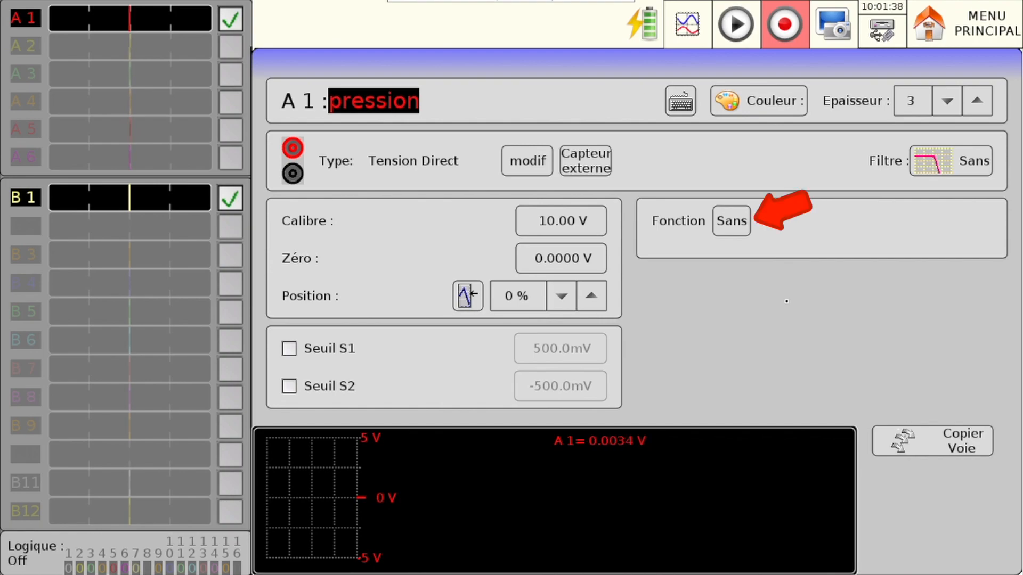
- Set channel A 1's function to Changement Unité
click(739, 229)
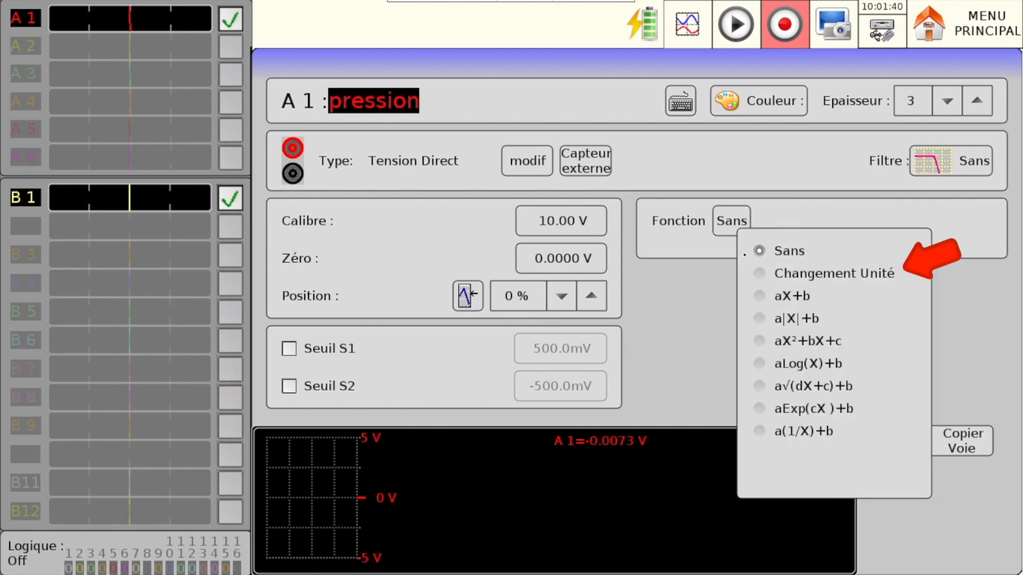
click(765, 275)
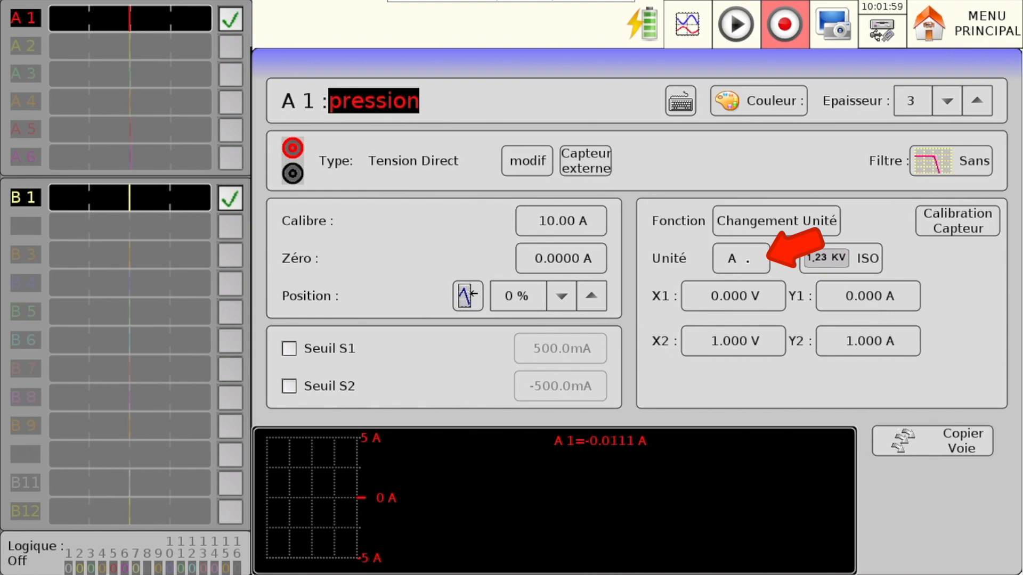
- Set the unit of channel A 1's converted measurement to bar
click(747, 261)
text(bar)
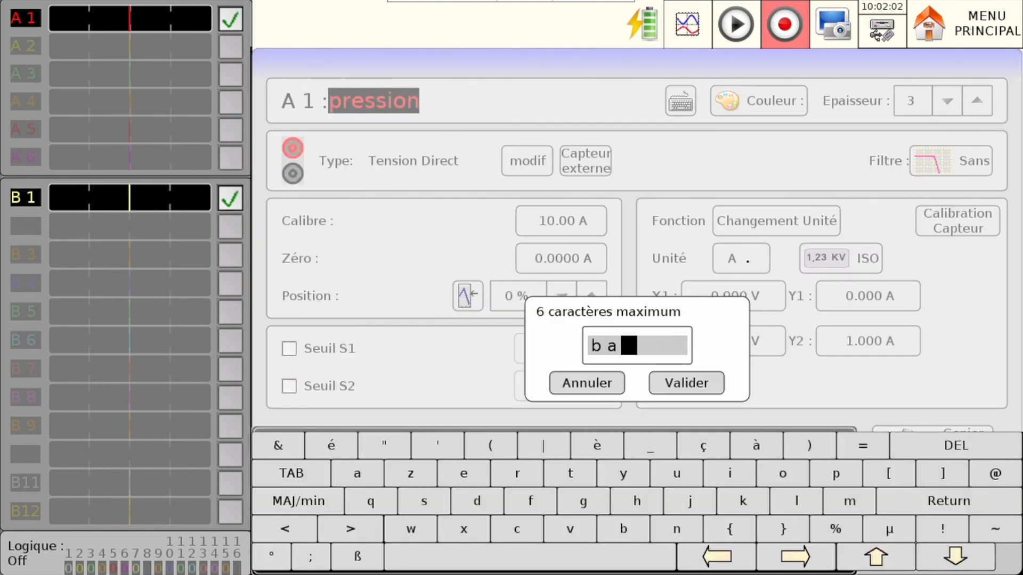
click(690, 391)
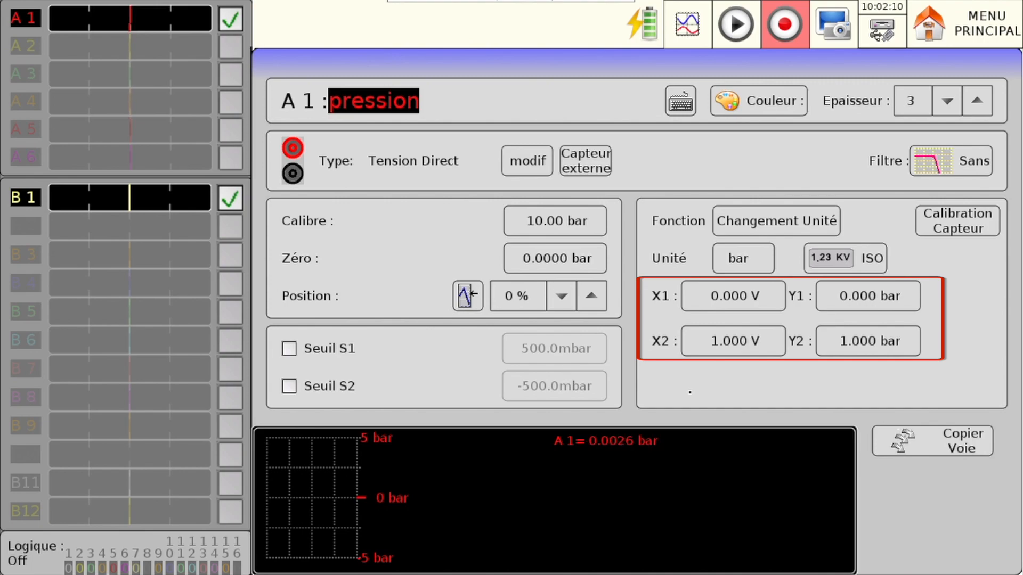
- Set channel A 1's upper conversion point to X2 = 10 V and Y2 = 100 bar
click(720, 353)
text(10)
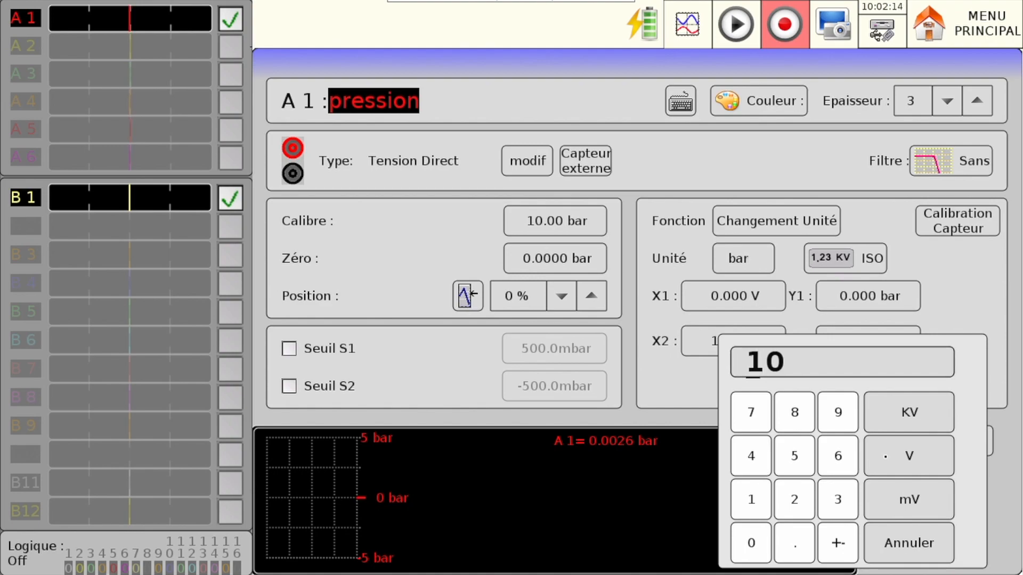
click(909, 455)
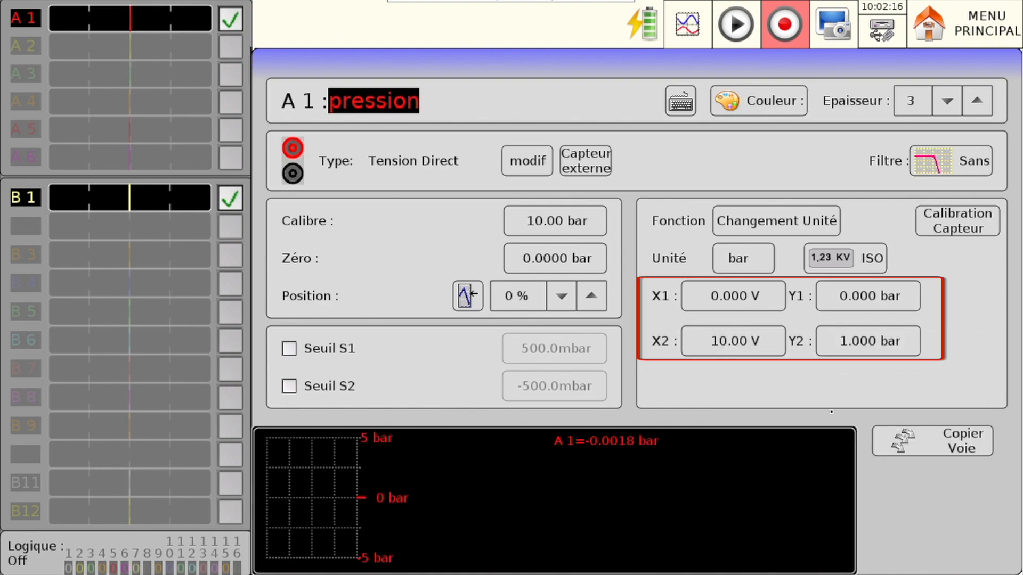
click(846, 349)
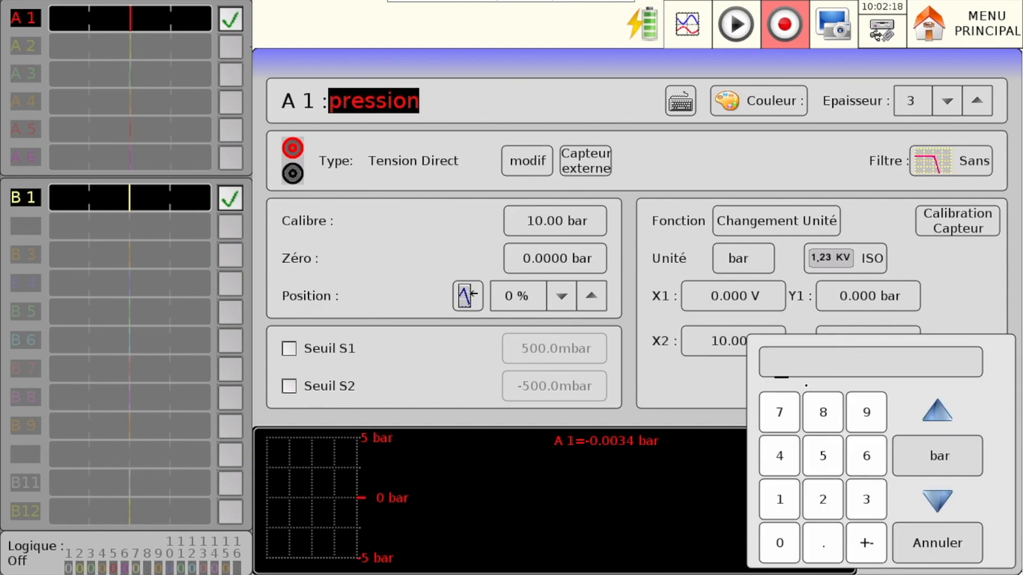
click(779, 499)
click(779, 542)
click(779, 543)
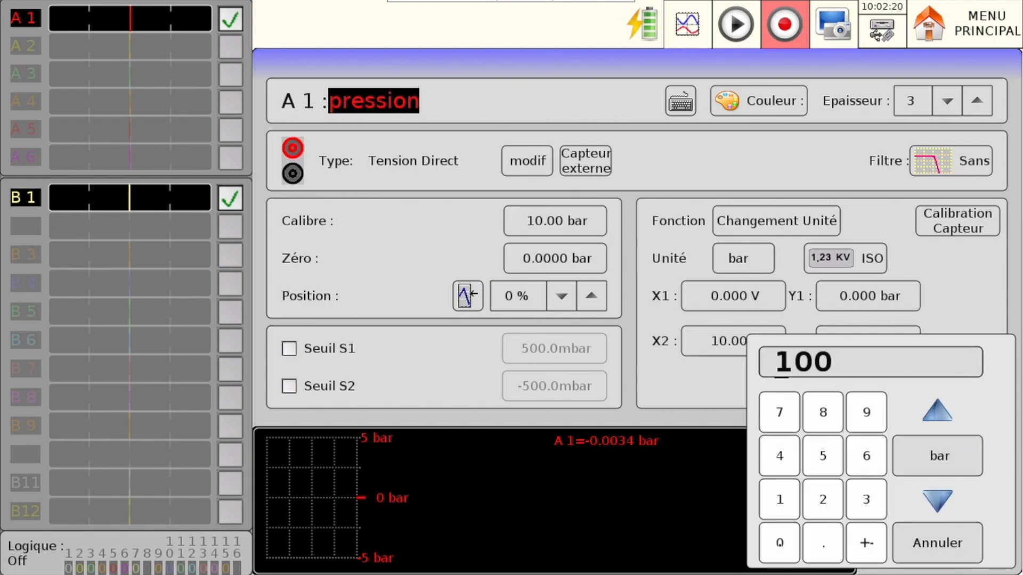
click(927, 466)
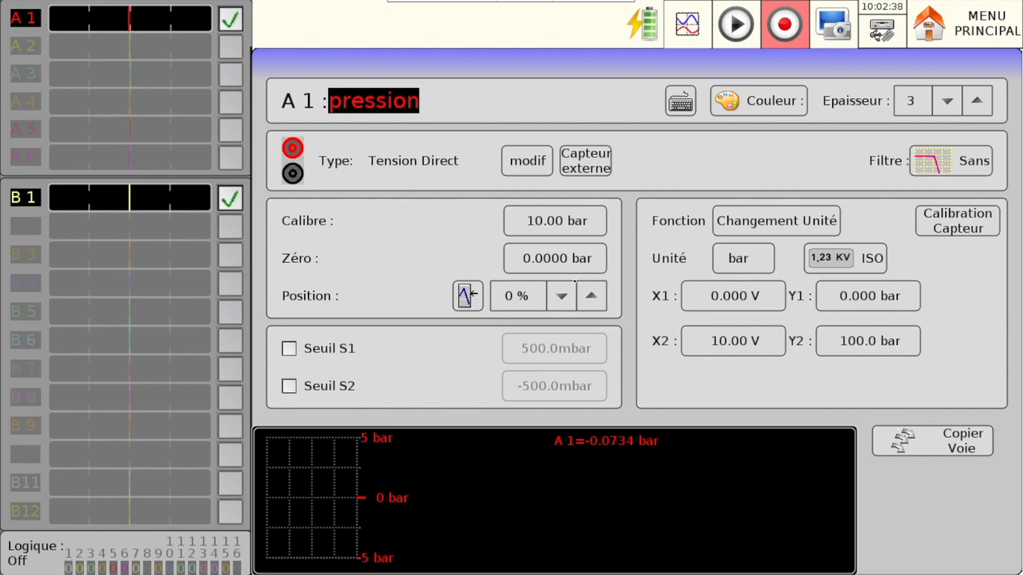
- Set channel A 1's Calibre to 200 bar and its zero position to Min
click(555, 223)
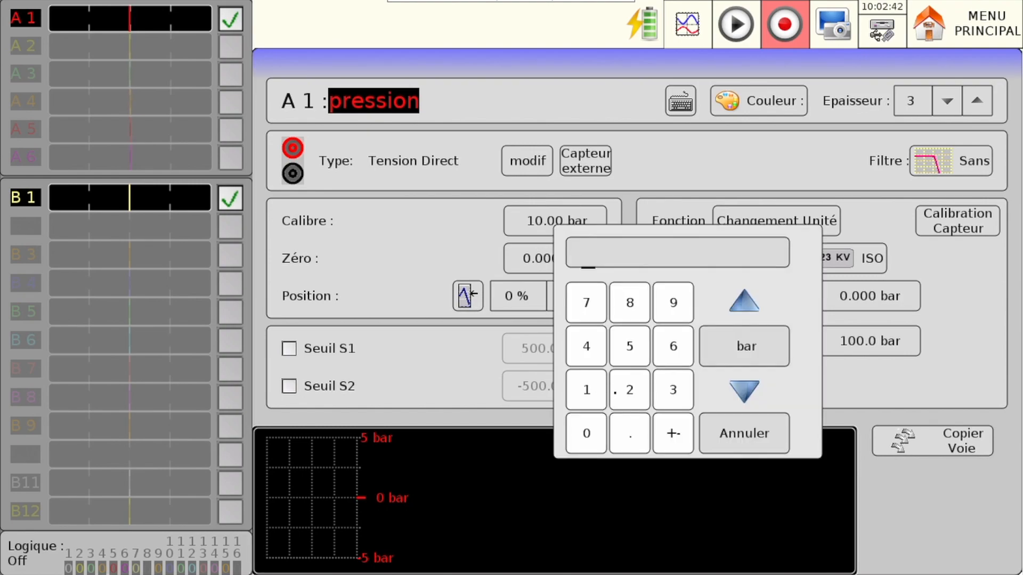
click(629, 390)
click(585, 433)
click(586, 433)
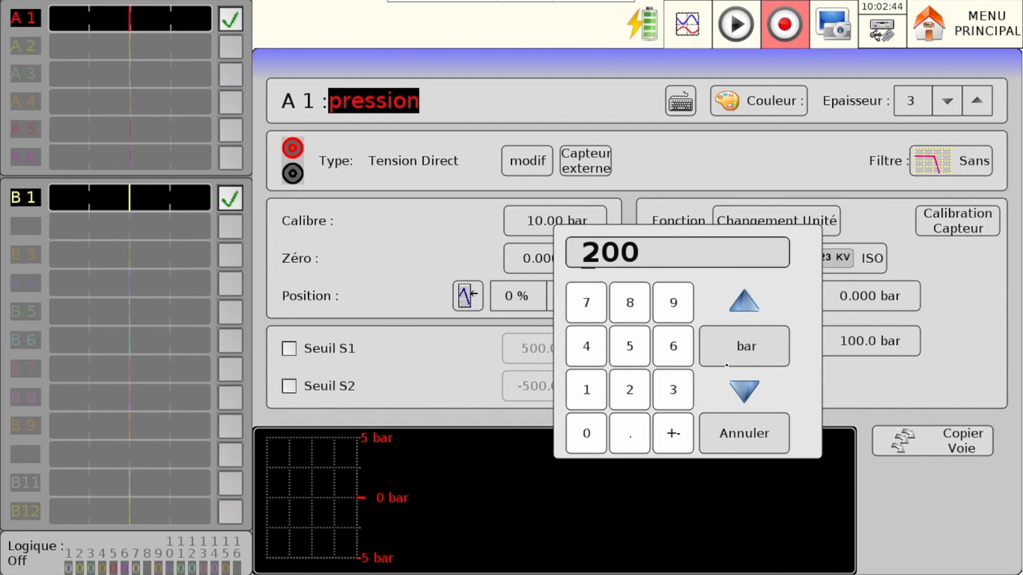
click(729, 358)
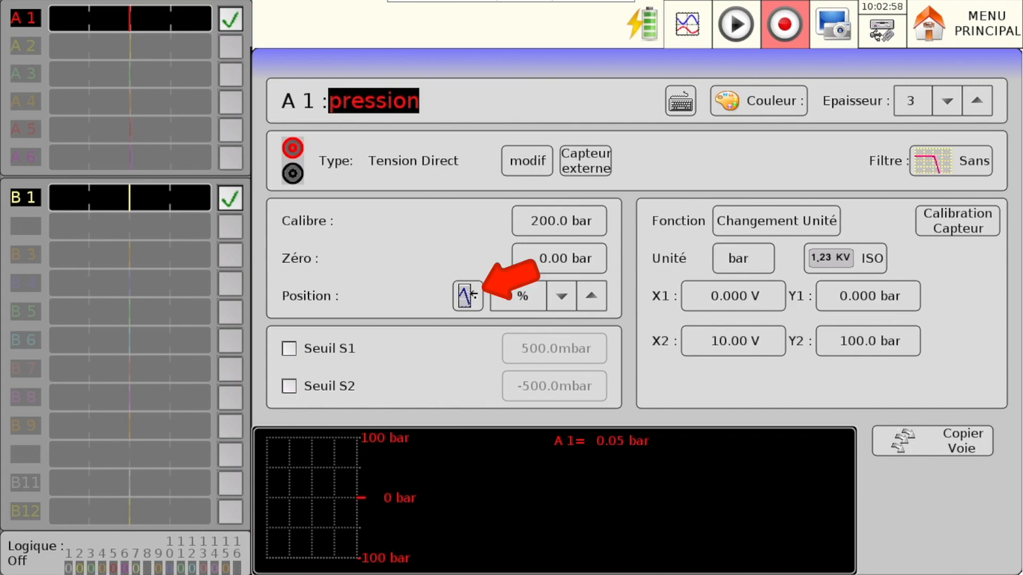
click(467, 295)
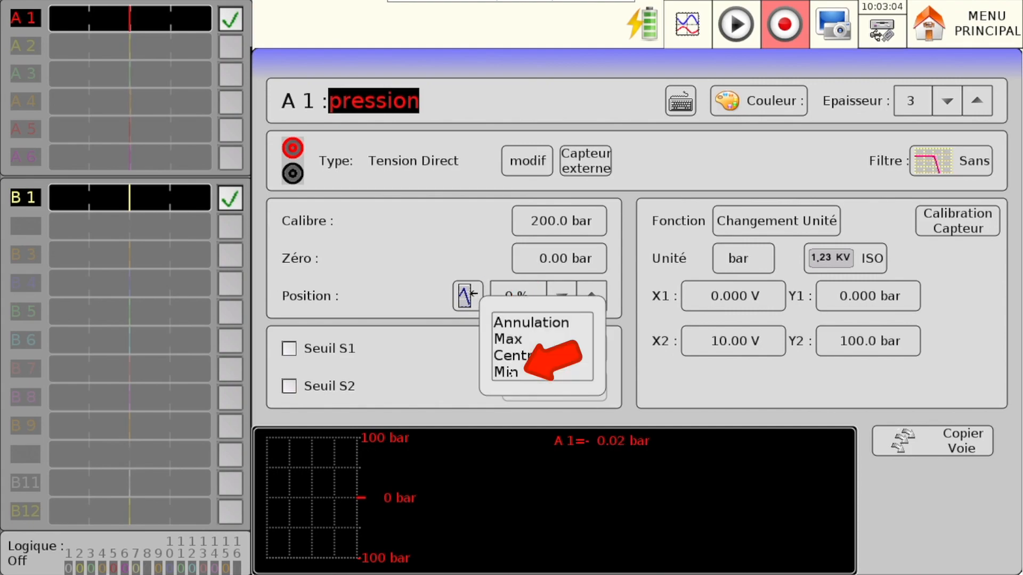
click(502, 374)
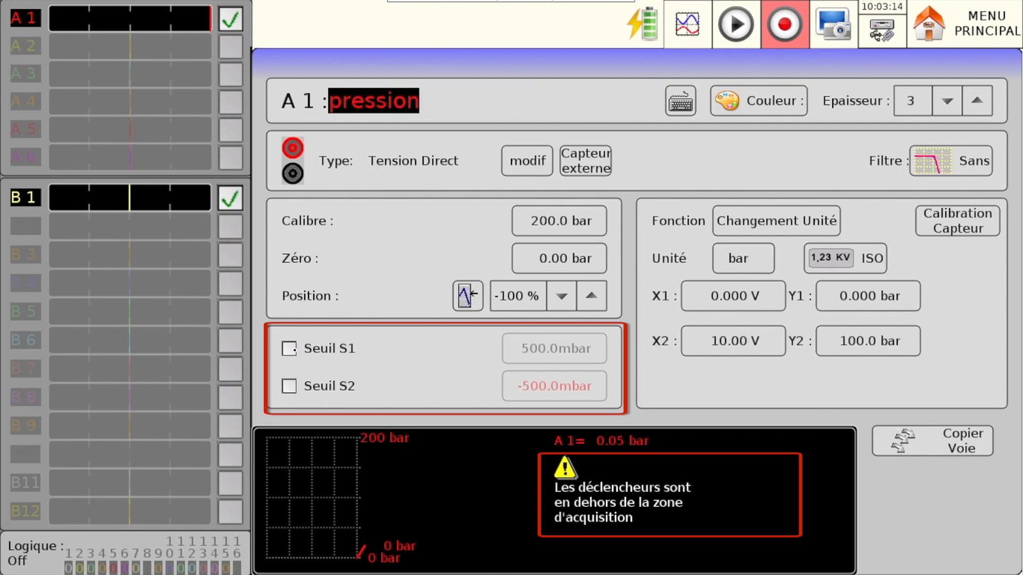
- Enable both thresholds on channel A 1, with Seuil S1 at 2 bar and Seuil S2 at 20 bar
click(291, 349)
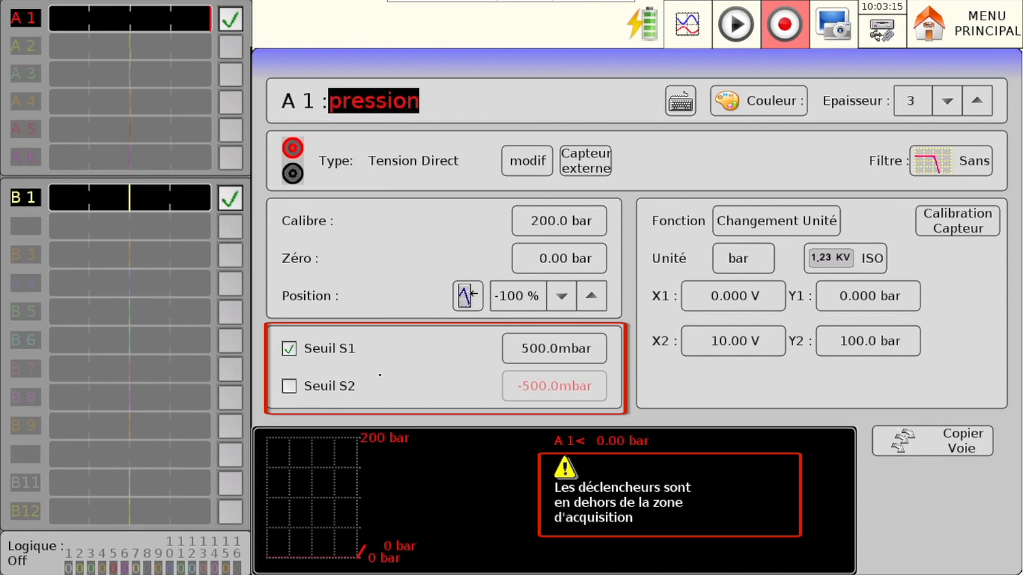
click(543, 356)
click(617, 499)
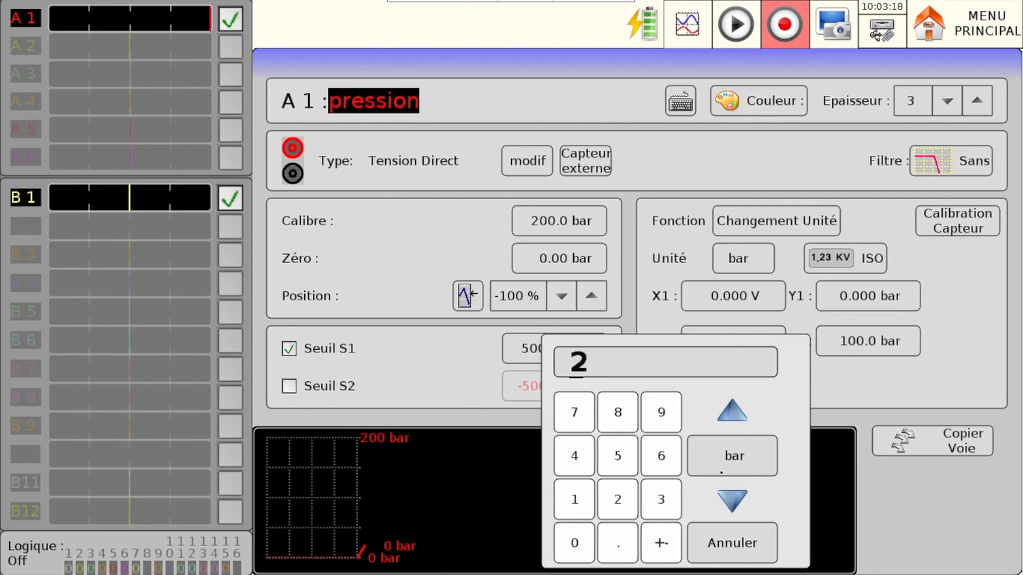
click(732, 455)
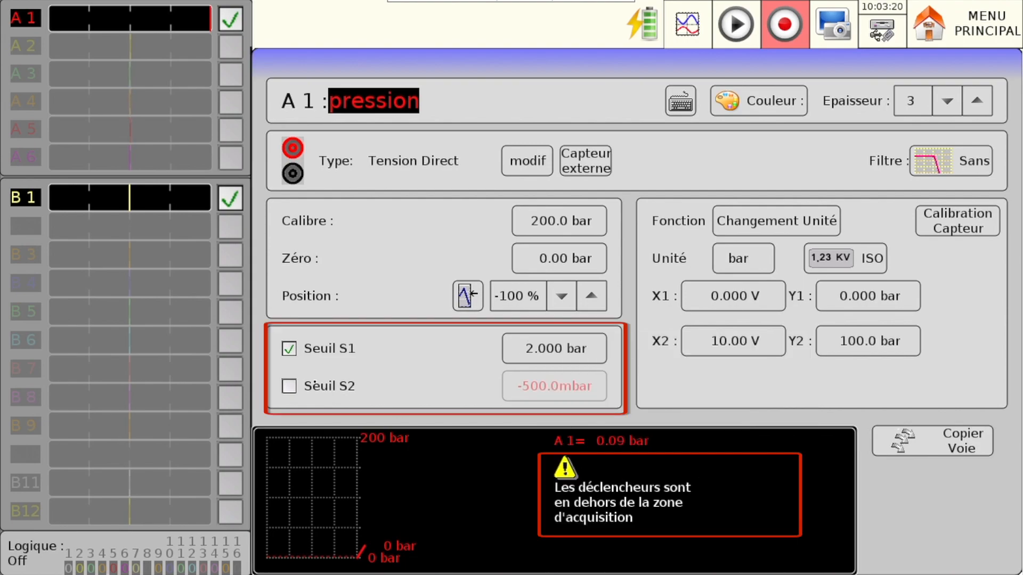
click(291, 386)
click(553, 386)
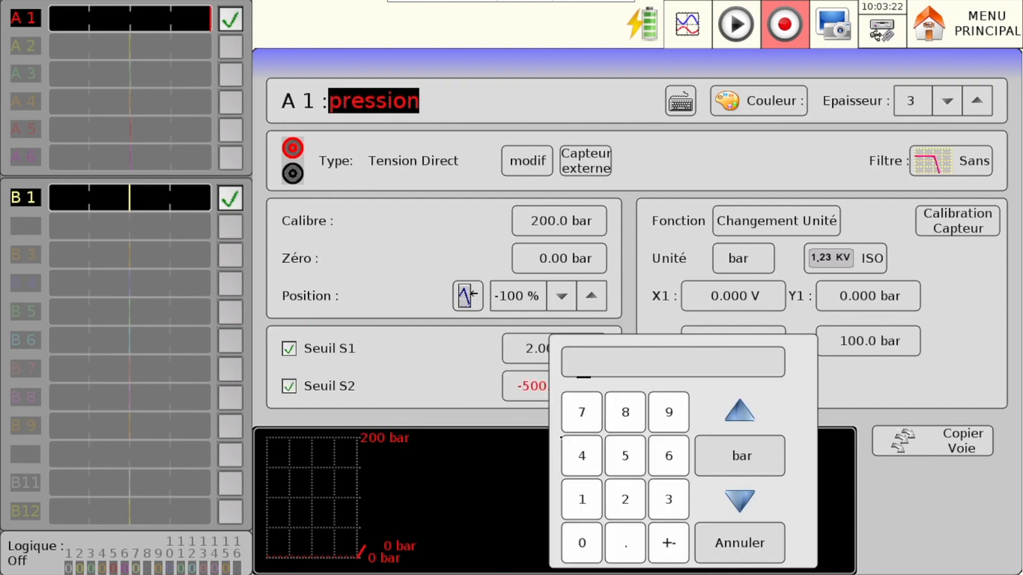
click(631, 510)
click(586, 542)
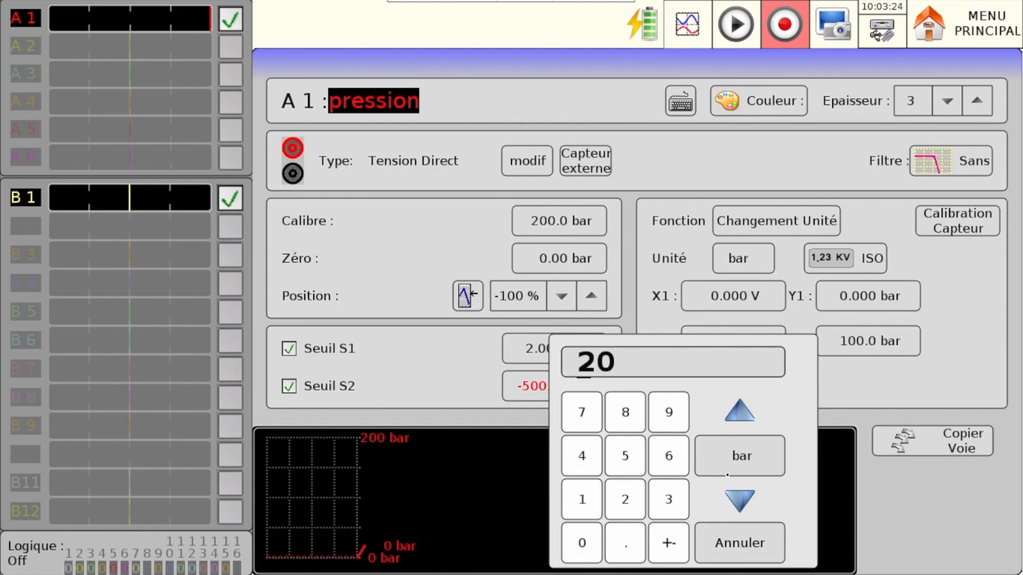
click(727, 474)
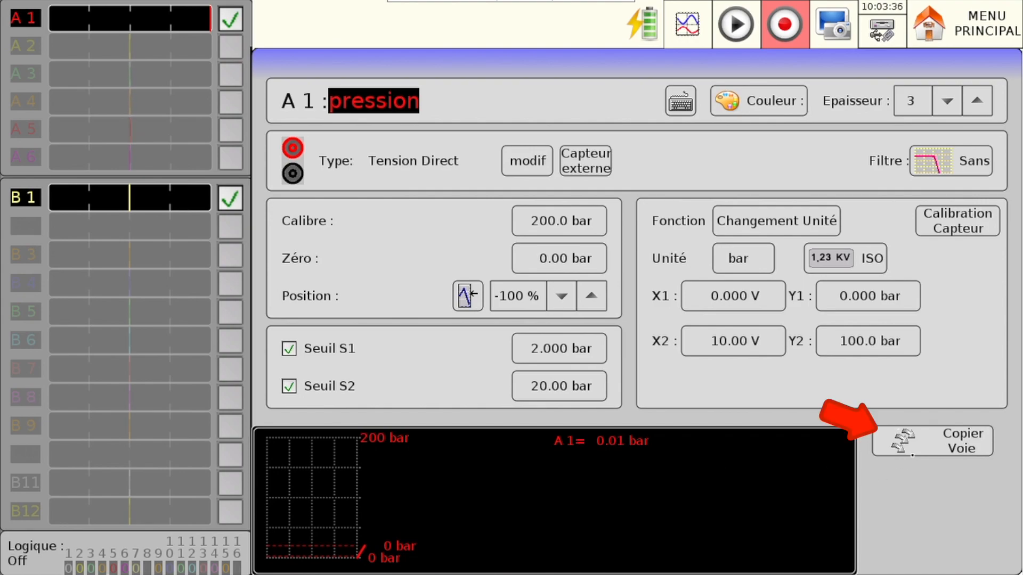
- Examine the target channels for copying channel A 1's settings, trying the selection of A 2
click(912, 454)
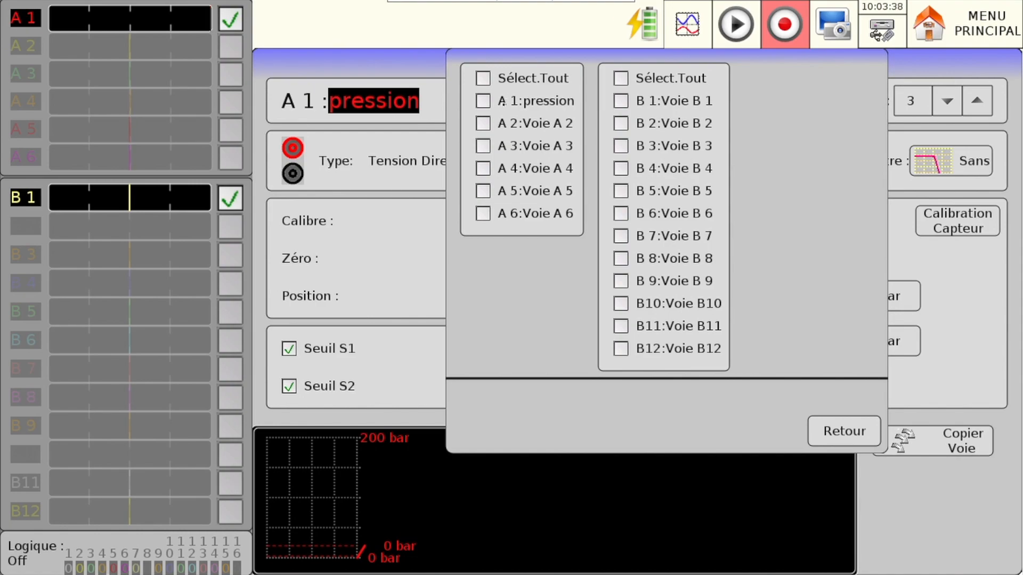
click(484, 126)
click(485, 125)
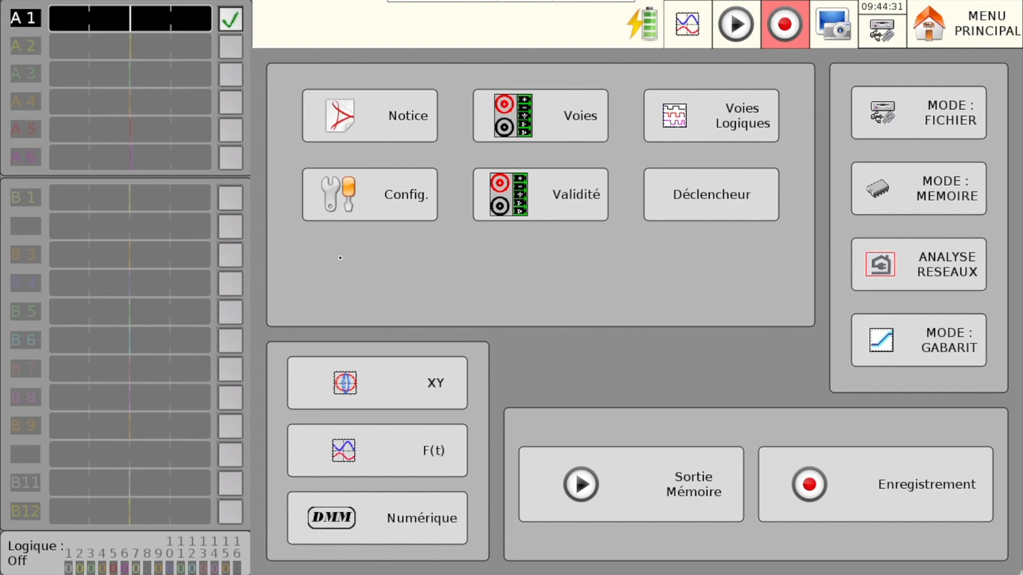
- Enable channel B 1 and set its input type to a compensated K thermocouple in Celsius
click(242, 203)
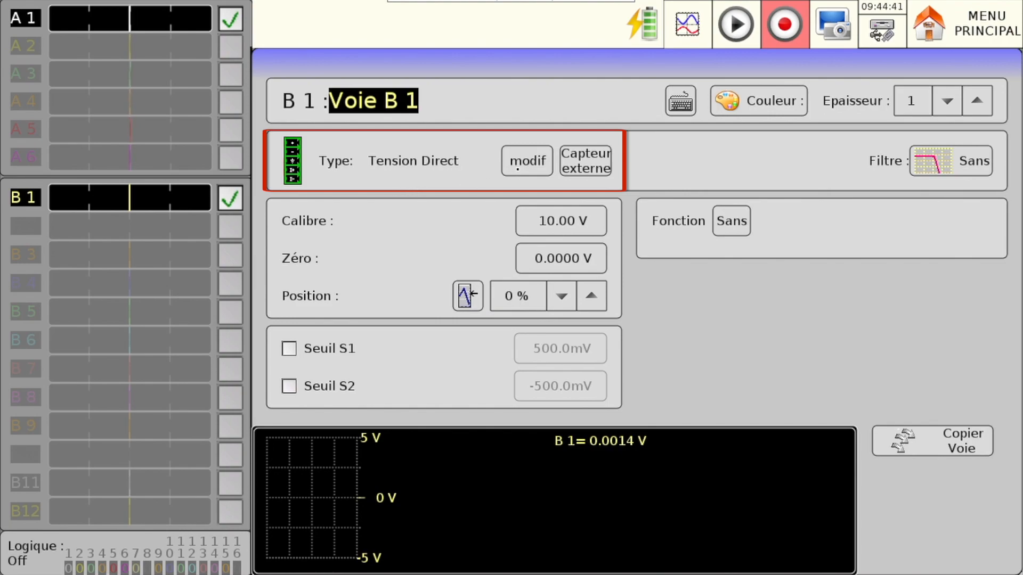
click(517, 168)
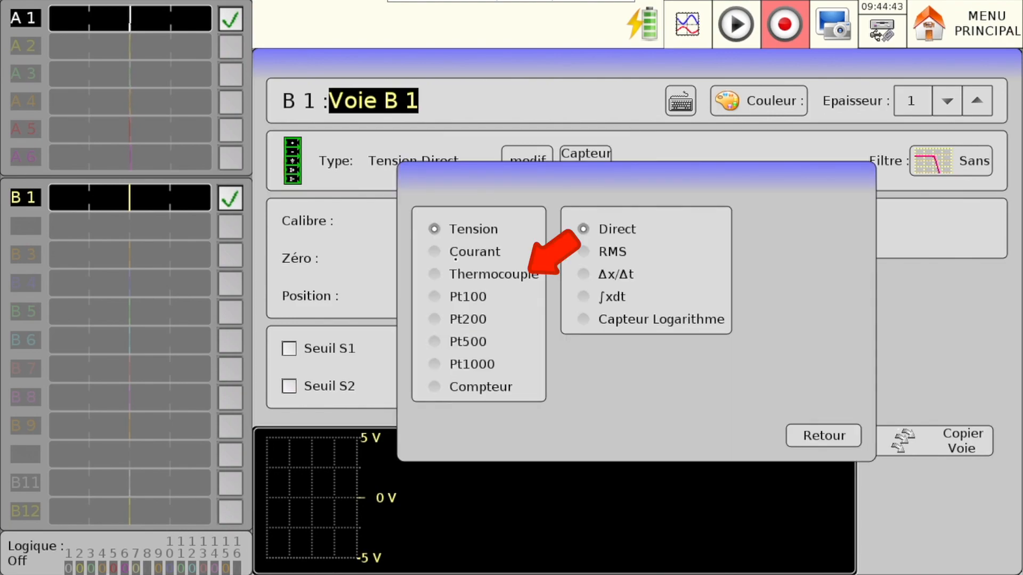
click(433, 274)
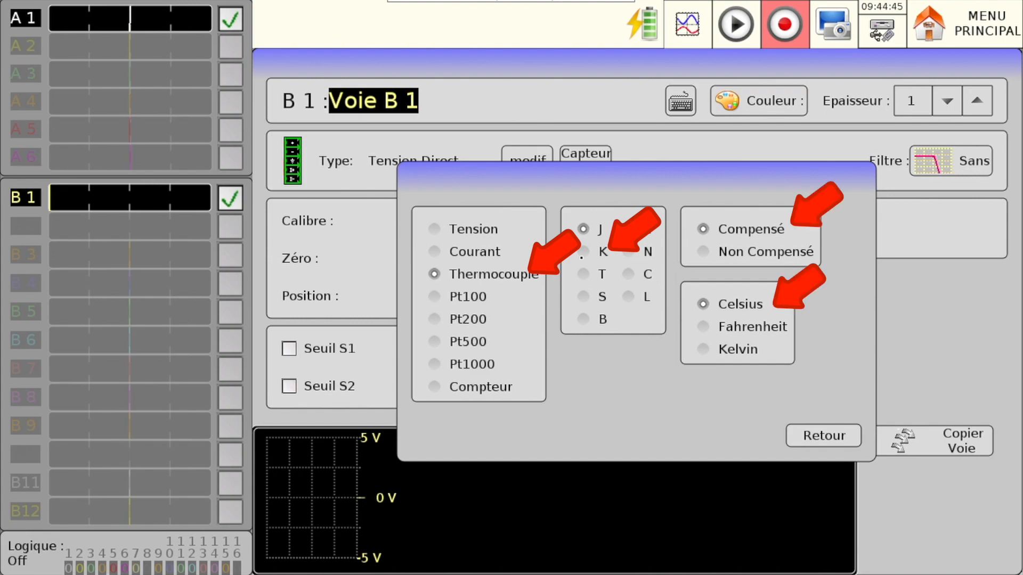
click(584, 252)
click(824, 443)
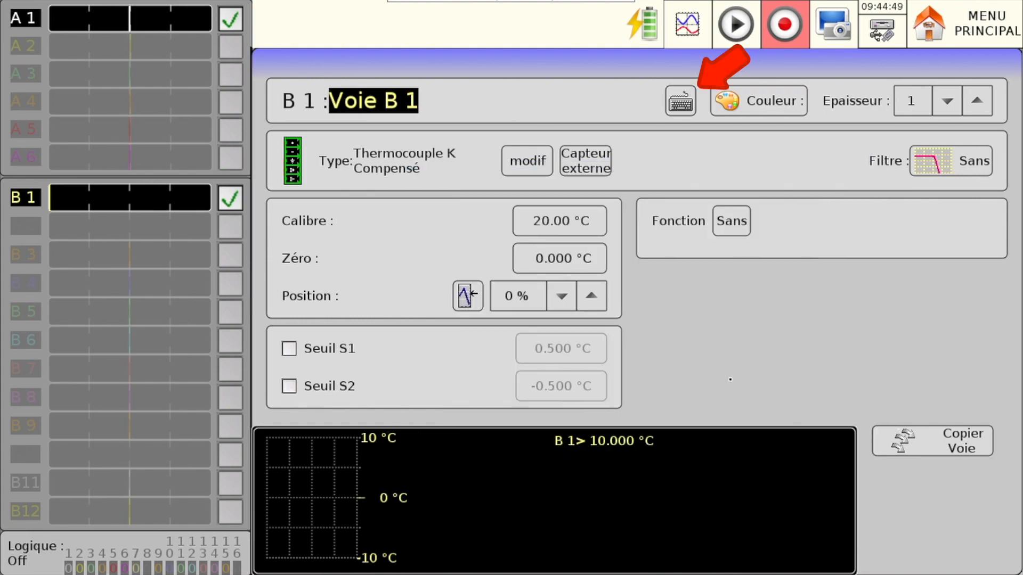
- Rename channel B 1 as "temperature ambiante"
click(680, 101)
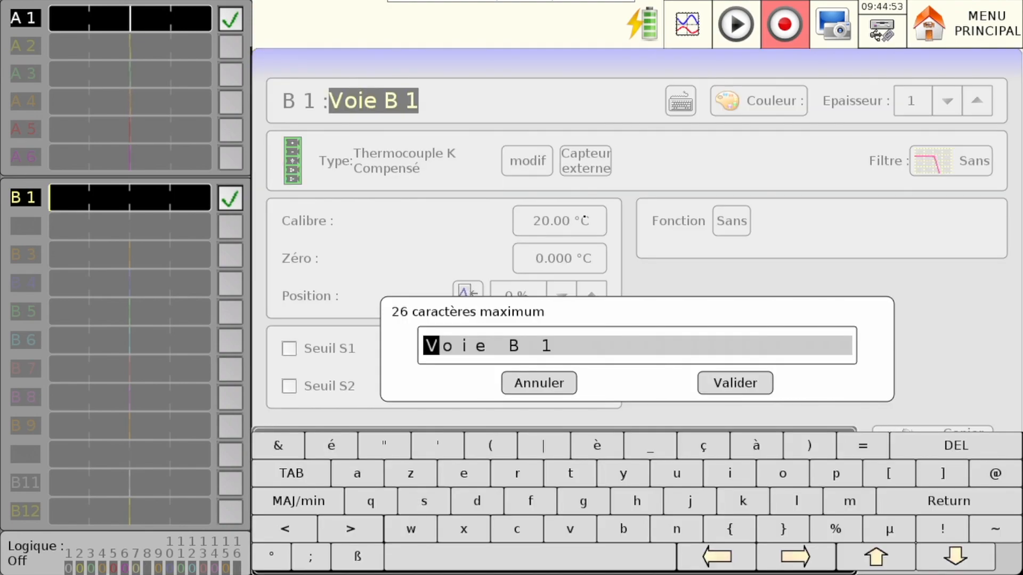
text(temper)
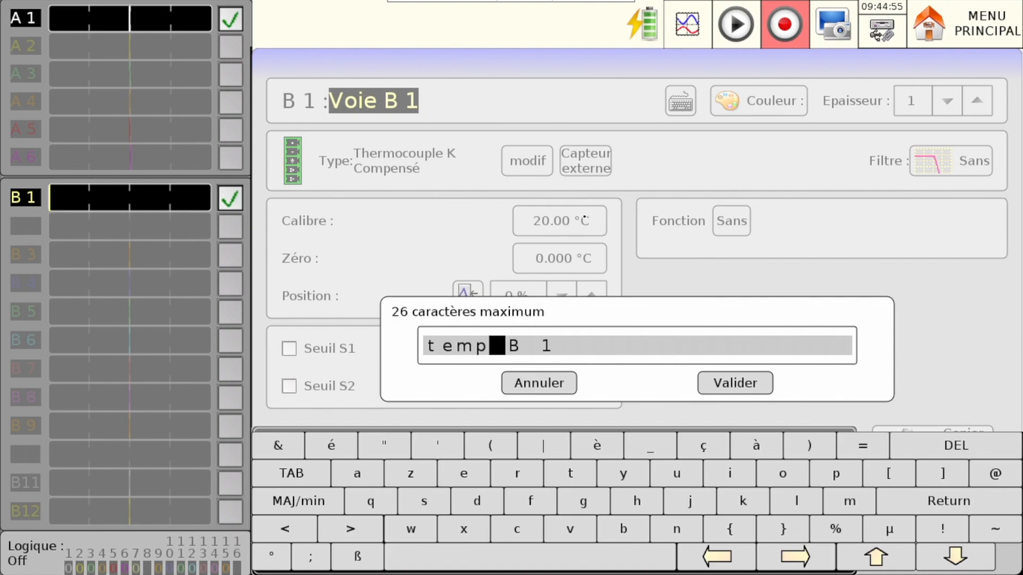
text(ature )
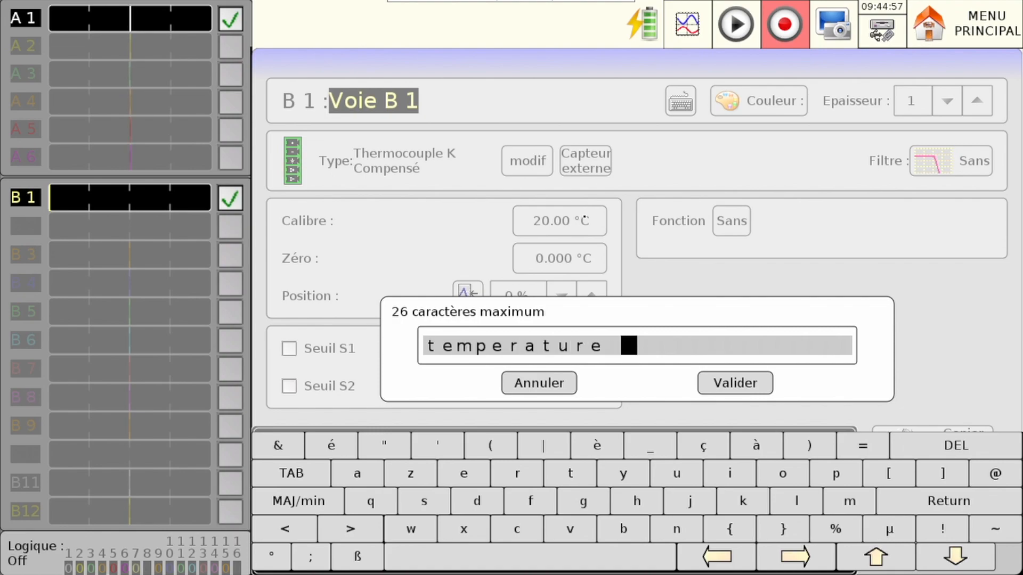
text(ambiante)
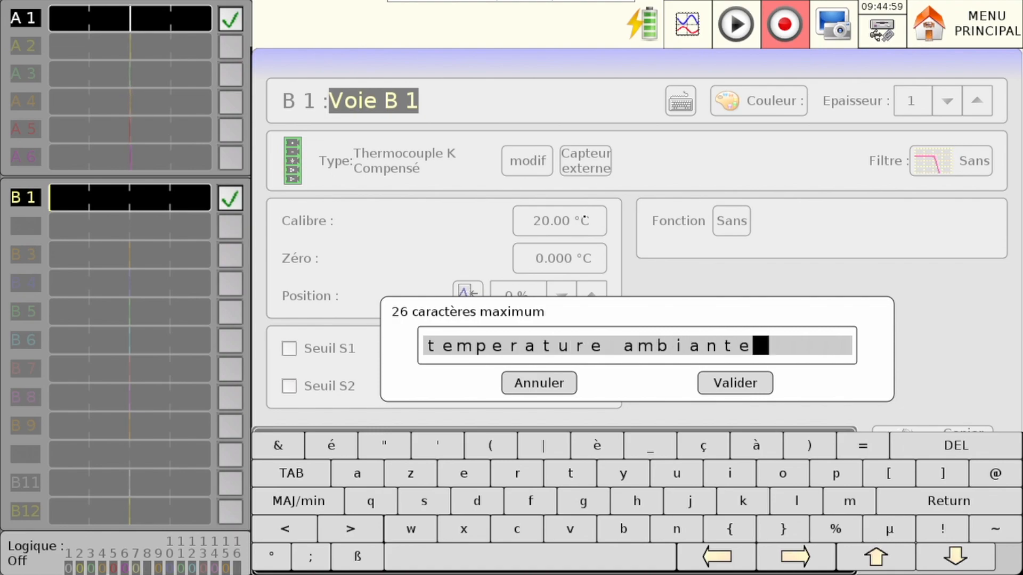
click(757, 393)
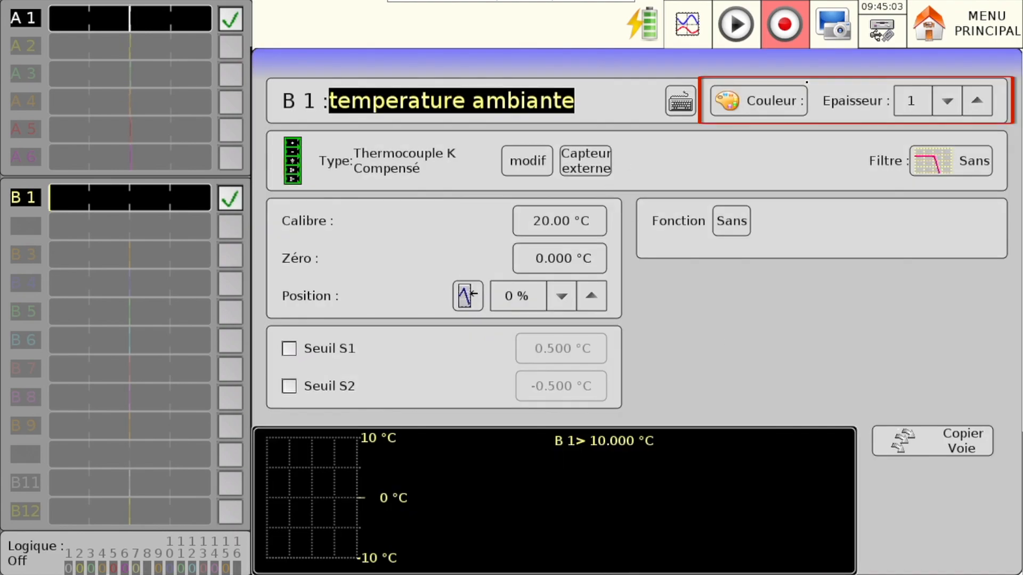
- Check the colour choices for channel B 1 and set its line thickness to 2
click(799, 105)
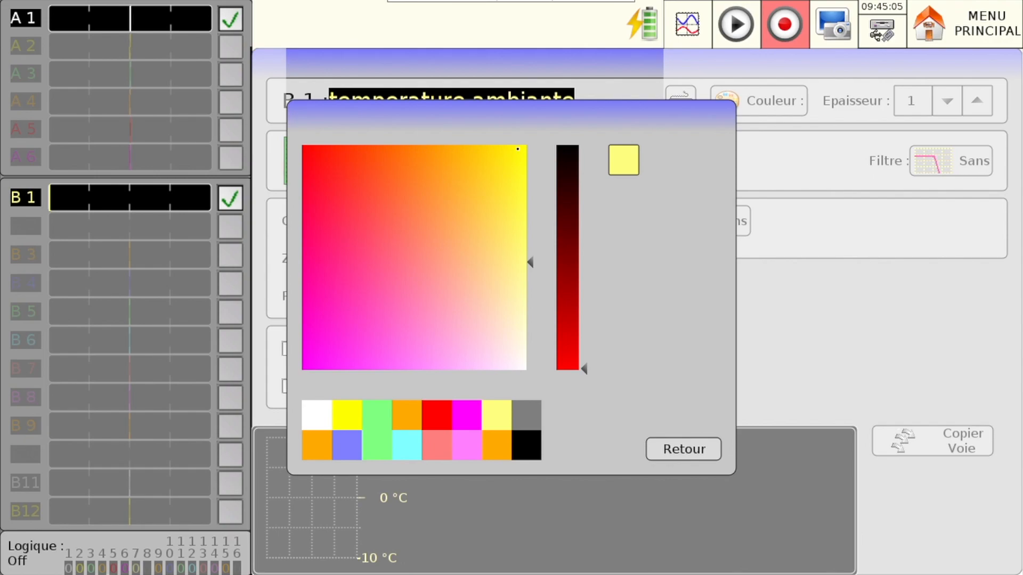
click(704, 454)
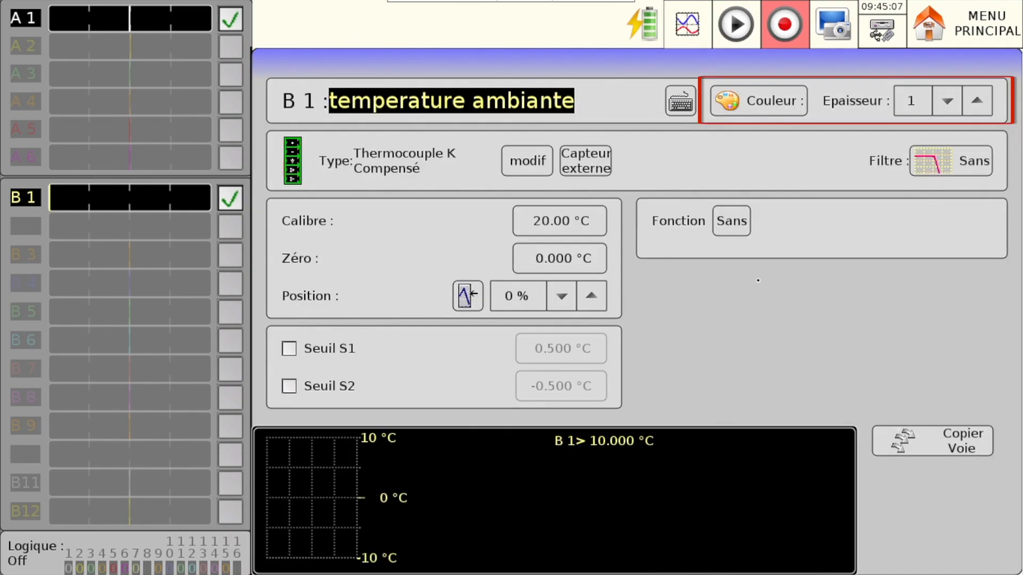
click(977, 101)
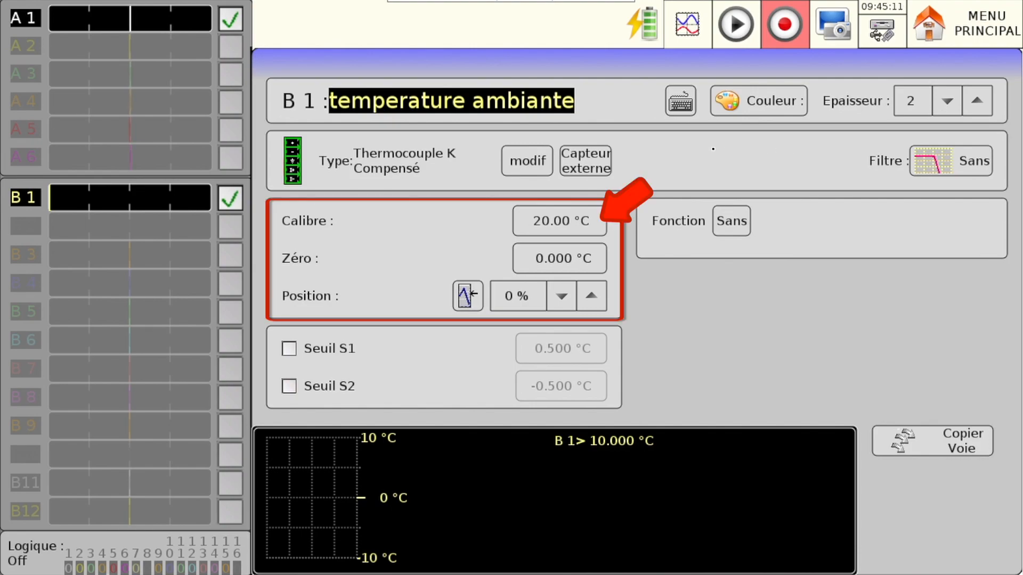
- Set channel B 1's Calibre to 50 °C
click(538, 223)
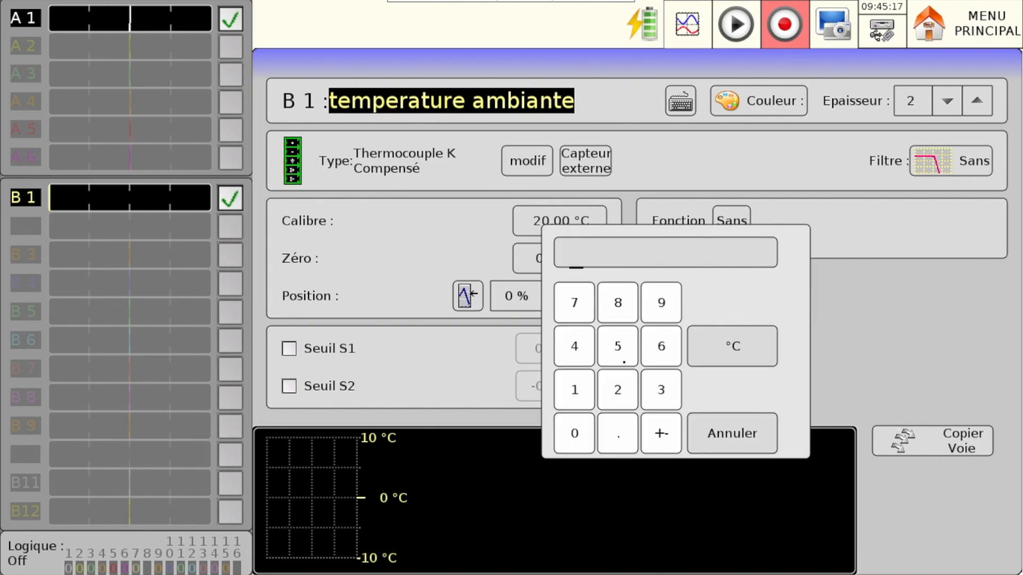
click(623, 361)
click(574, 432)
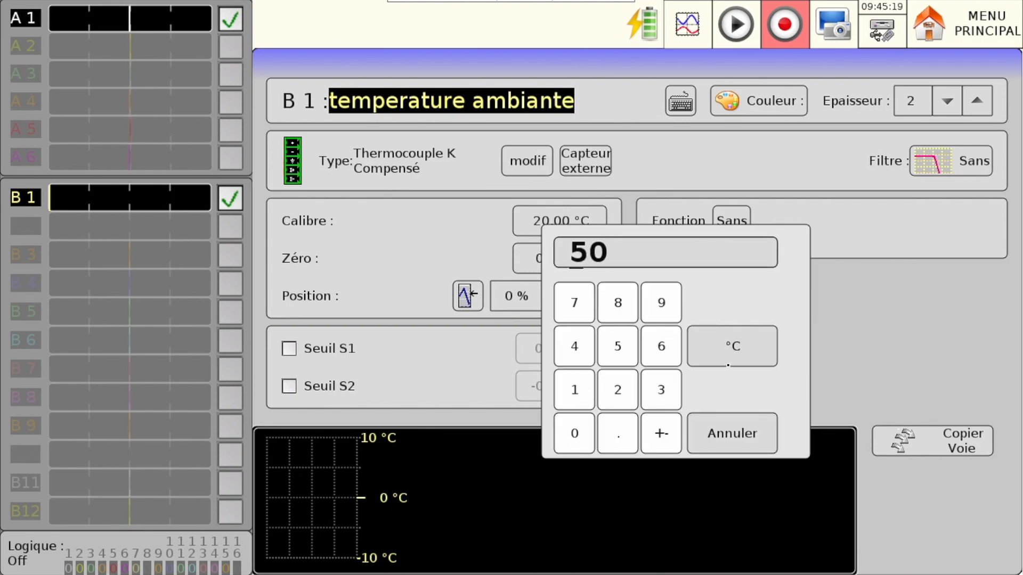
click(727, 362)
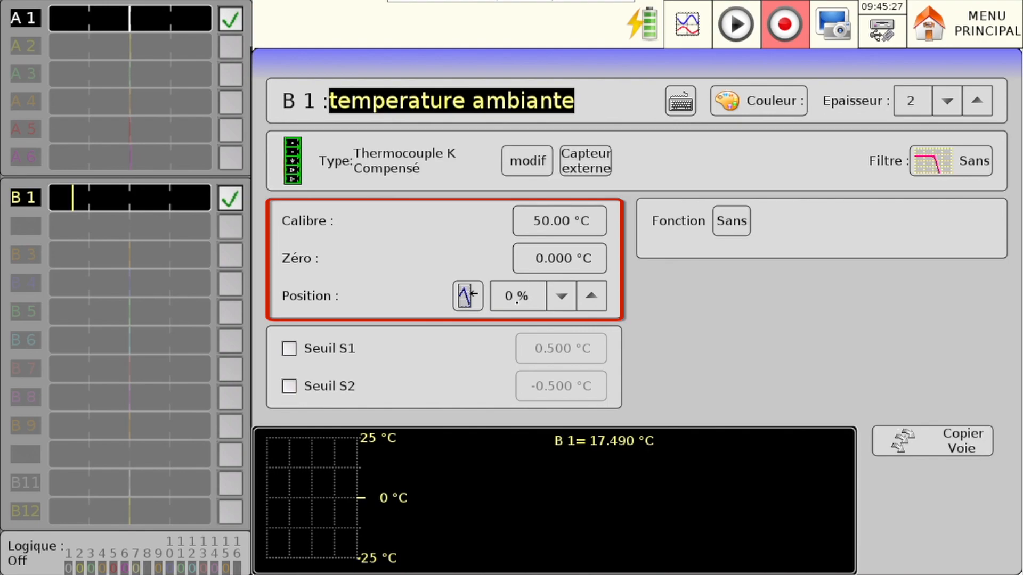
- Set channel B 1's trace position to Min (-100 %), leaving the Zéro value entry cancelled
click(540, 272)
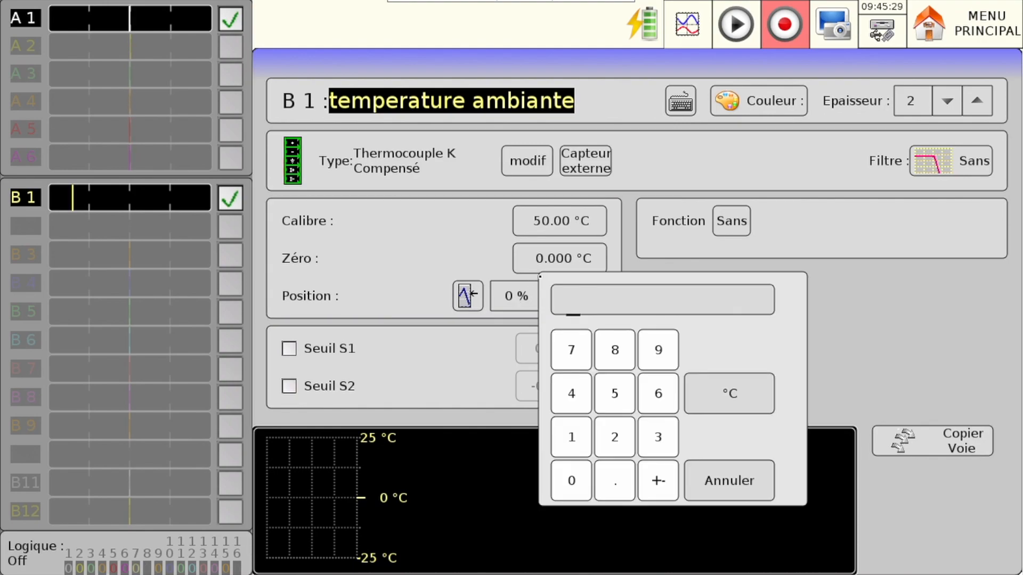
click(729, 481)
click(467, 296)
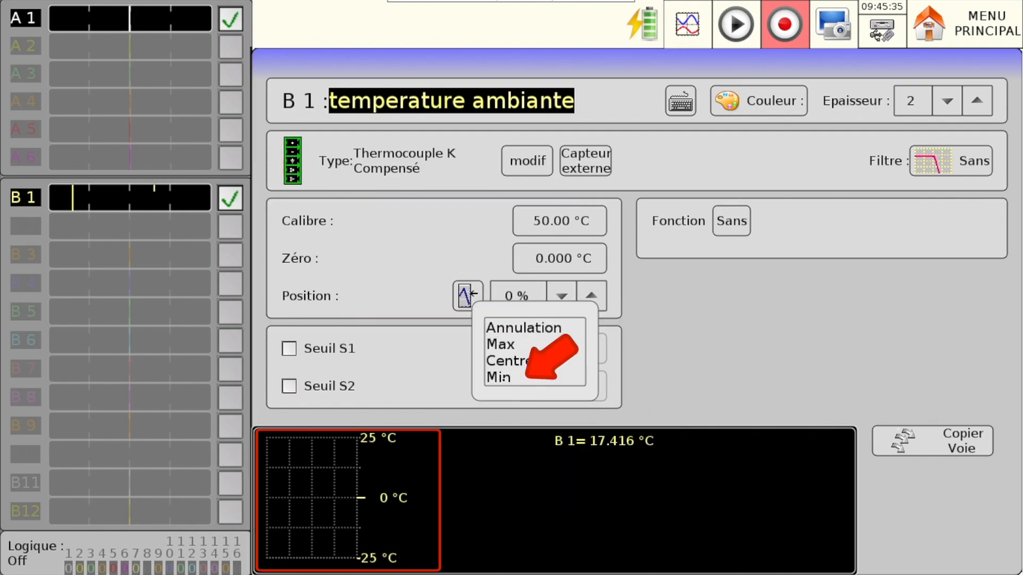
click(503, 377)
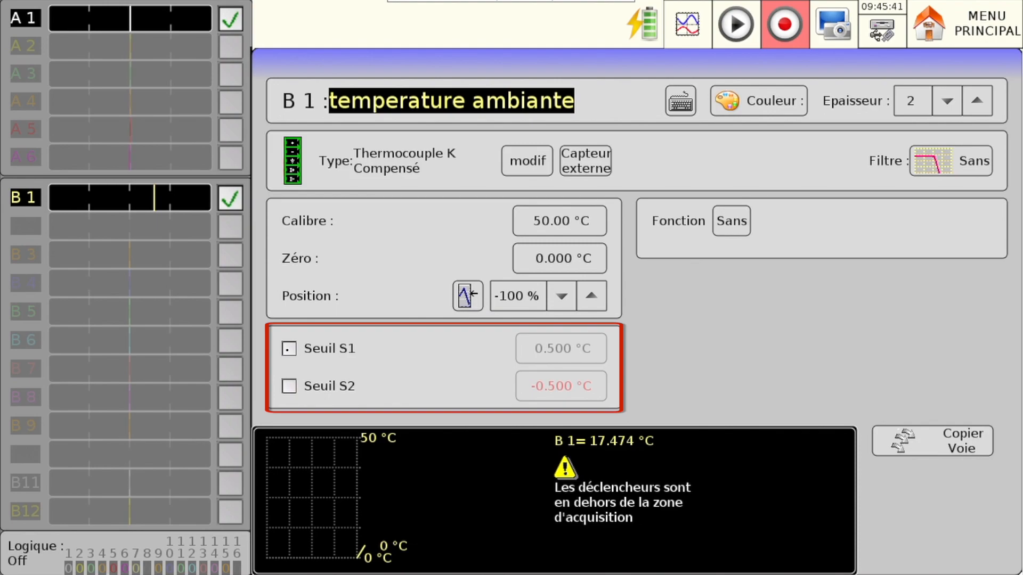
- Enable threshold Seuil S1 on channel B 1 and set it to 27 °C
click(289, 349)
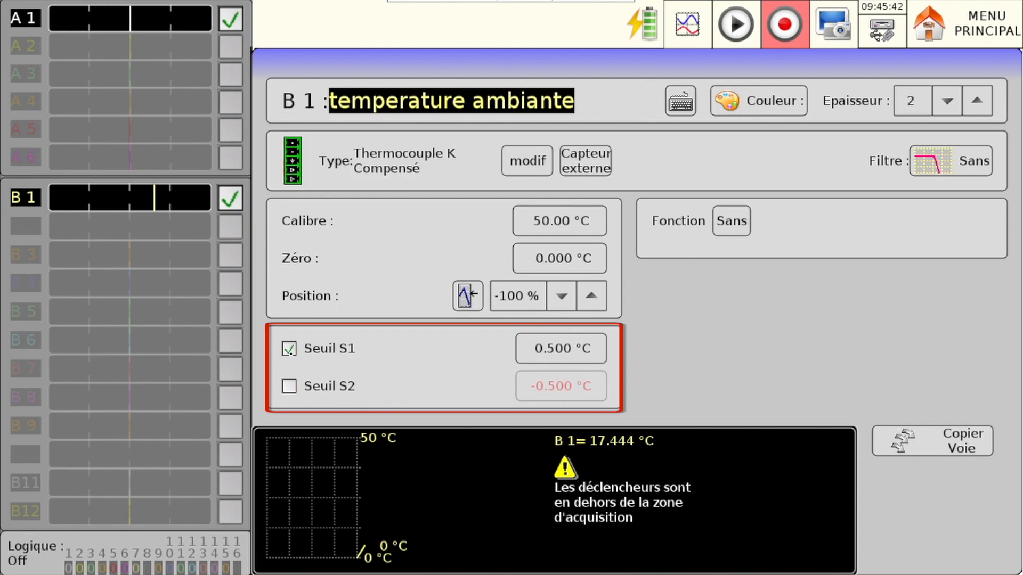
click(545, 352)
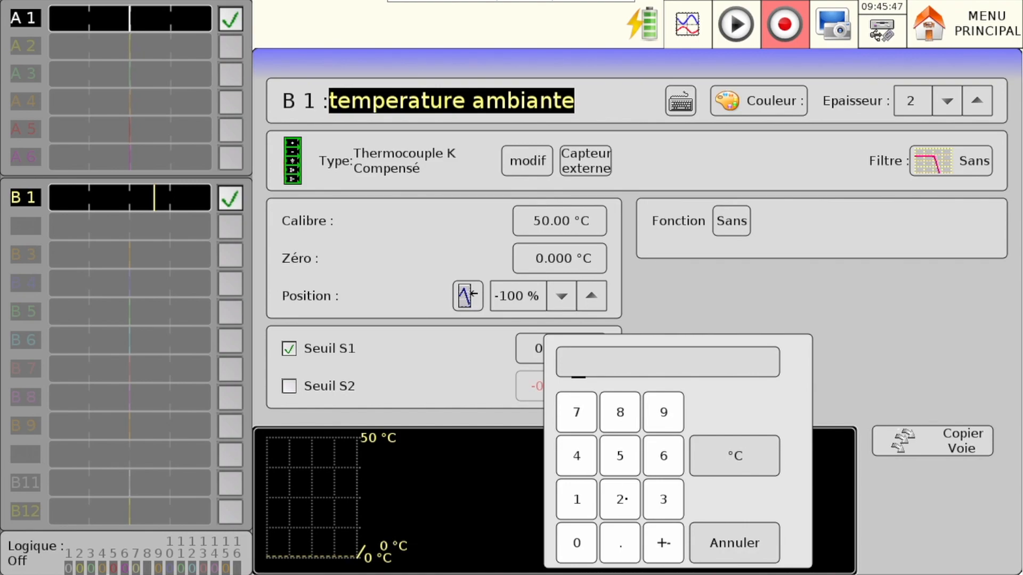
click(621, 500)
click(577, 413)
click(720, 475)
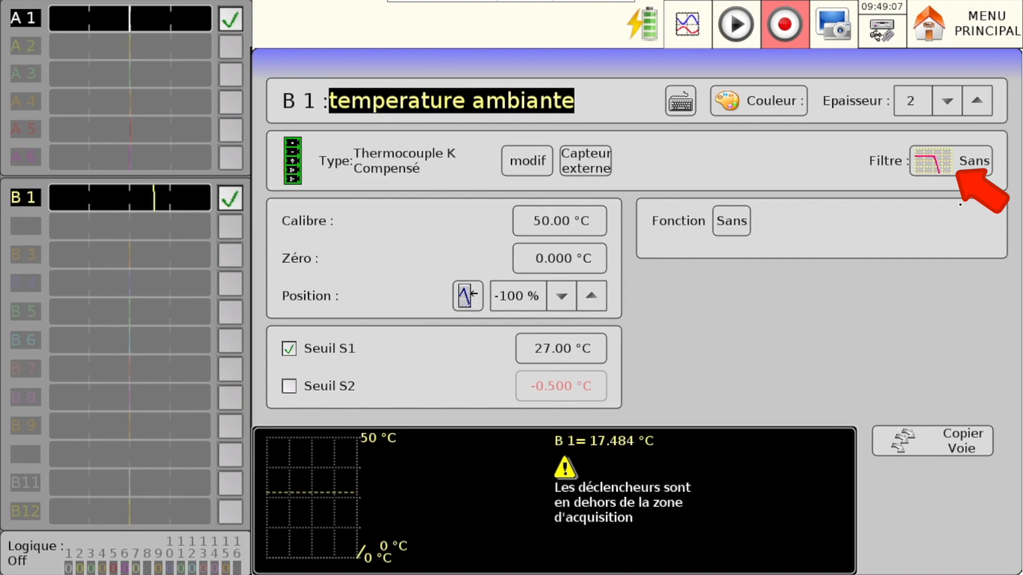
- Apply a Numérique filter of 1 Hz to channel B 1
click(959, 161)
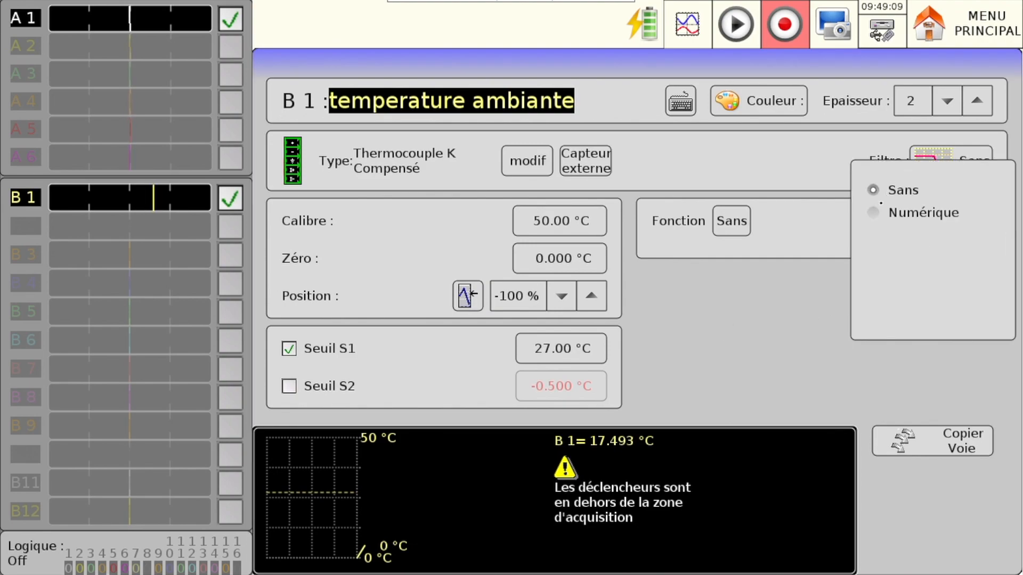
click(874, 214)
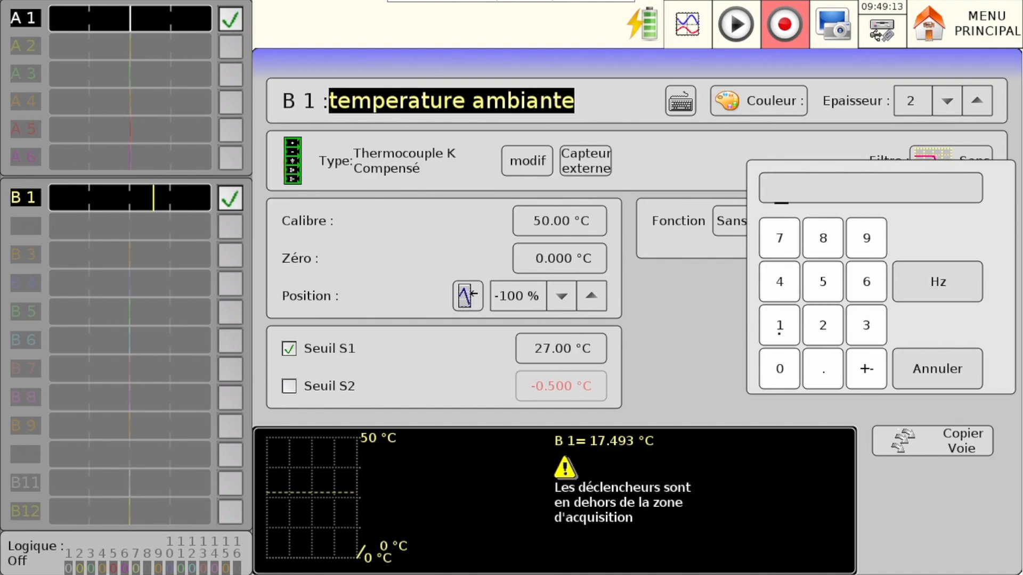
click(779, 325)
click(931, 292)
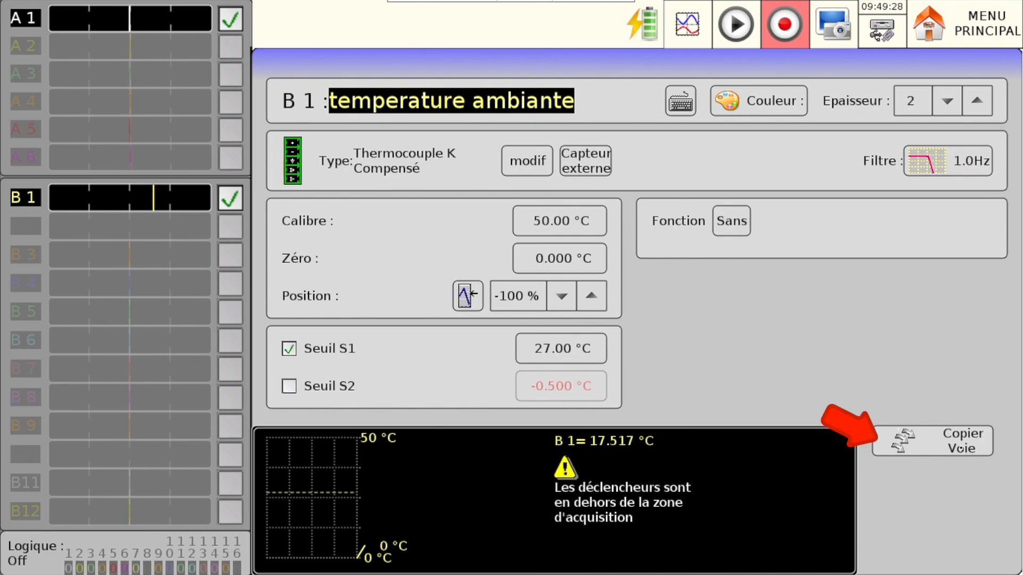
- Select channels B 2 and B 3 in the channel copy list, and return to B 1's settings
click(960, 449)
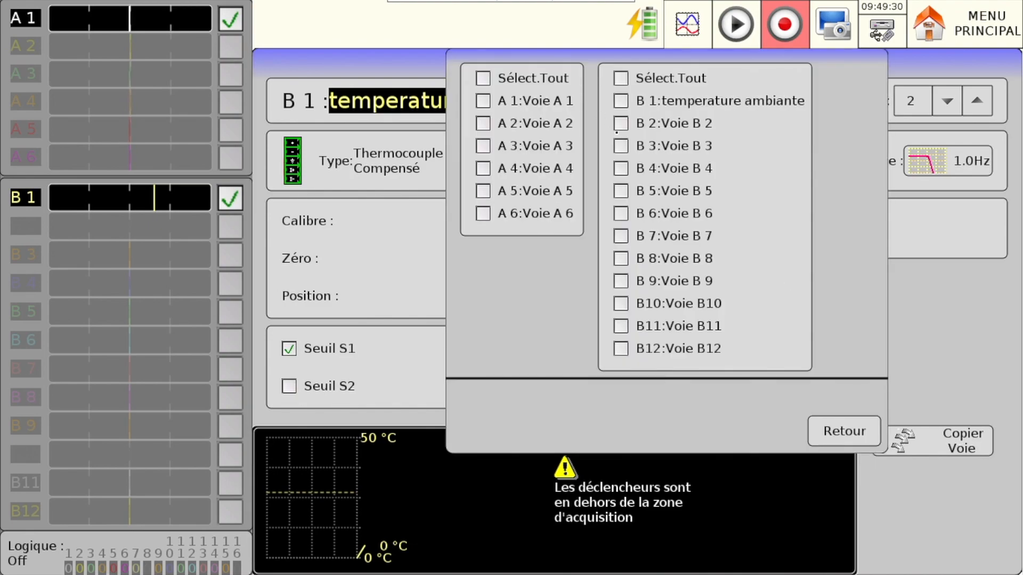
click(623, 125)
click(621, 146)
click(844, 430)
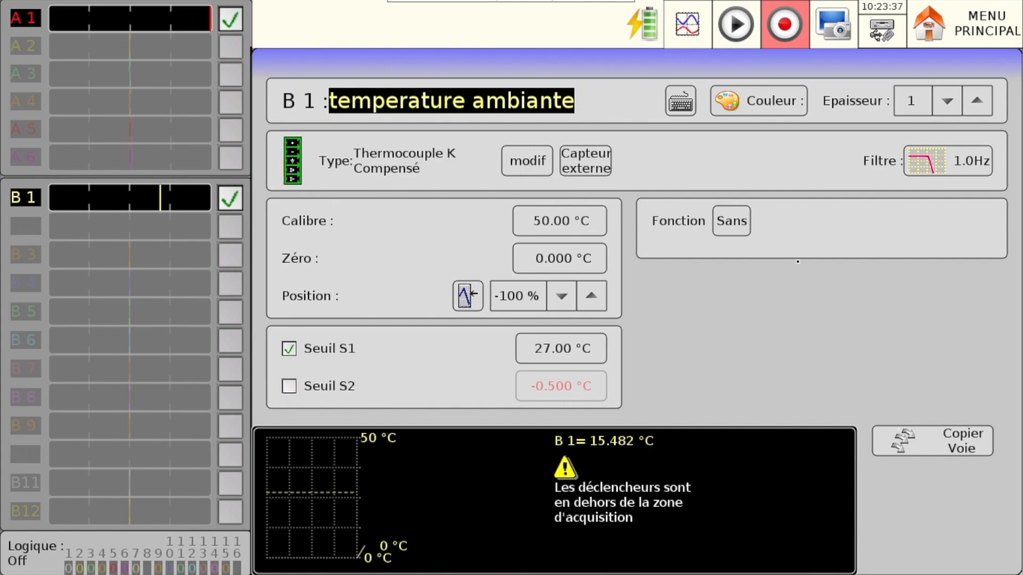
- Disable channel A 1 and return to the main menu
click(946, 12)
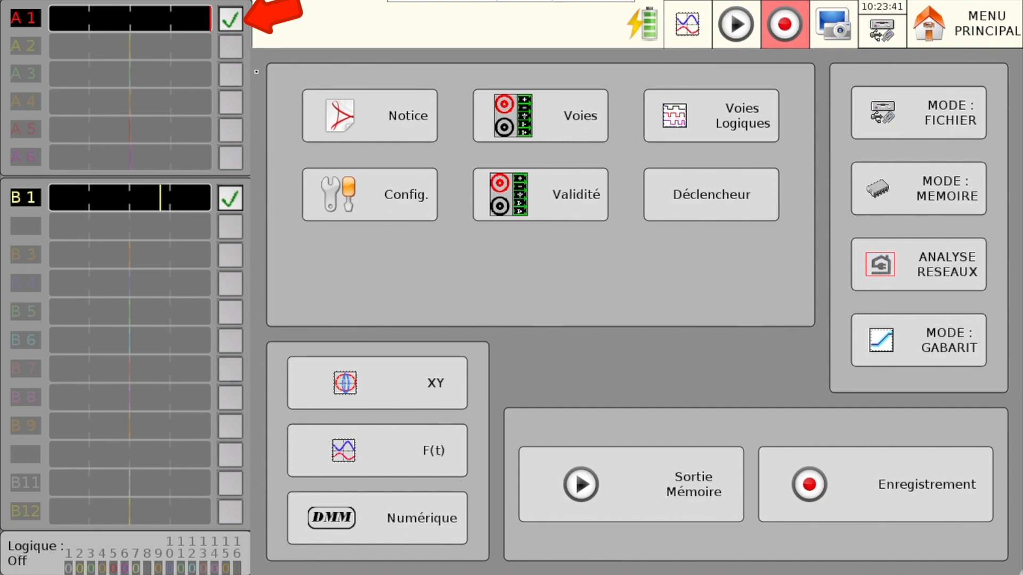
click(229, 25)
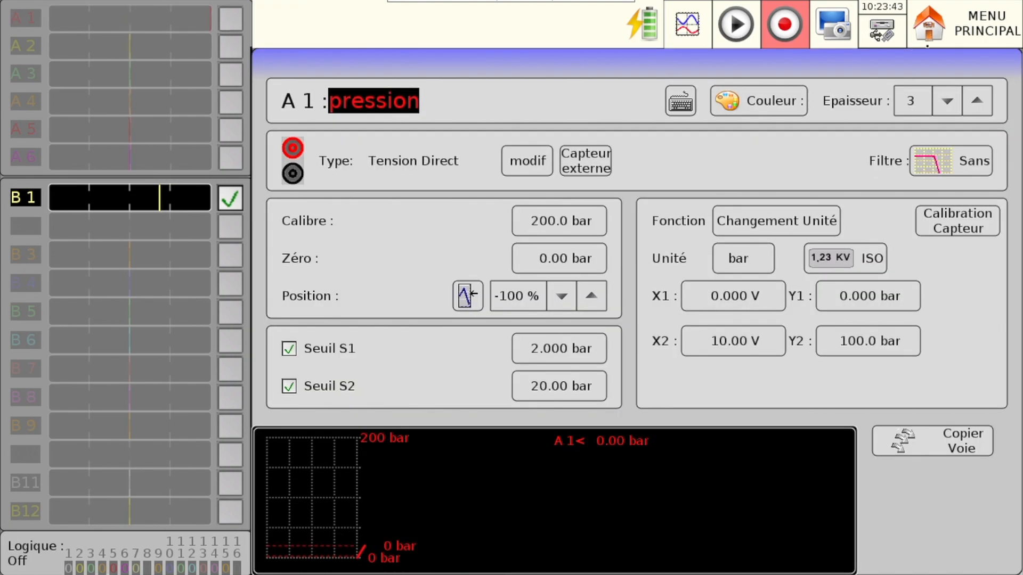
click(947, 21)
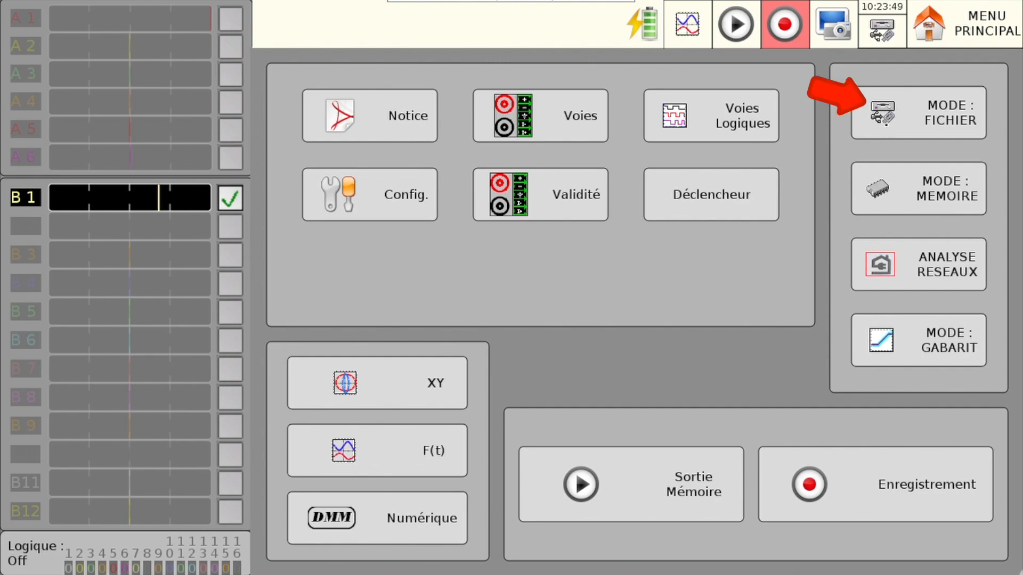
- Open the file-mode trigger settings and set the recording folder to DD/FolderREC/test/
click(886, 124)
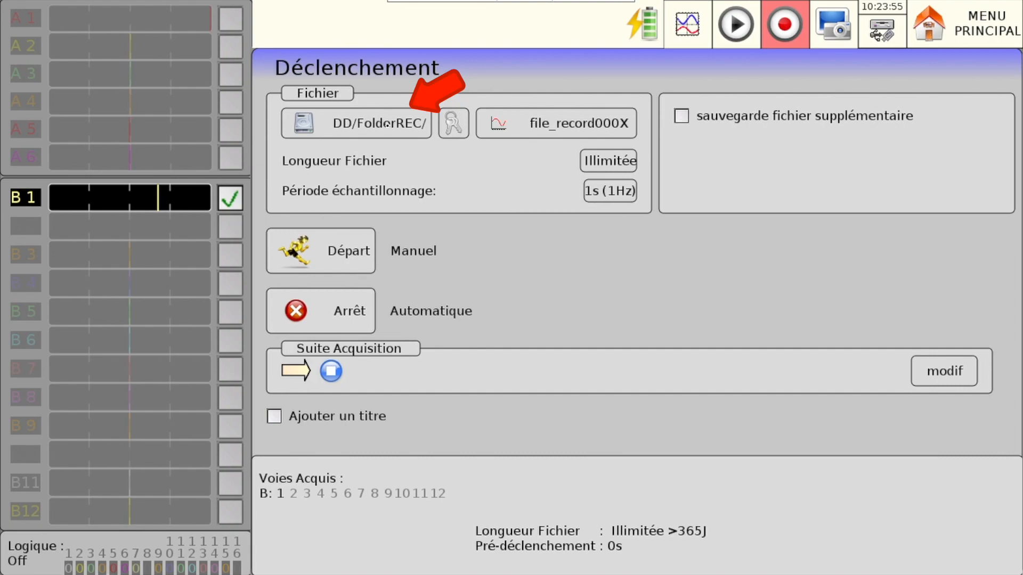
click(387, 125)
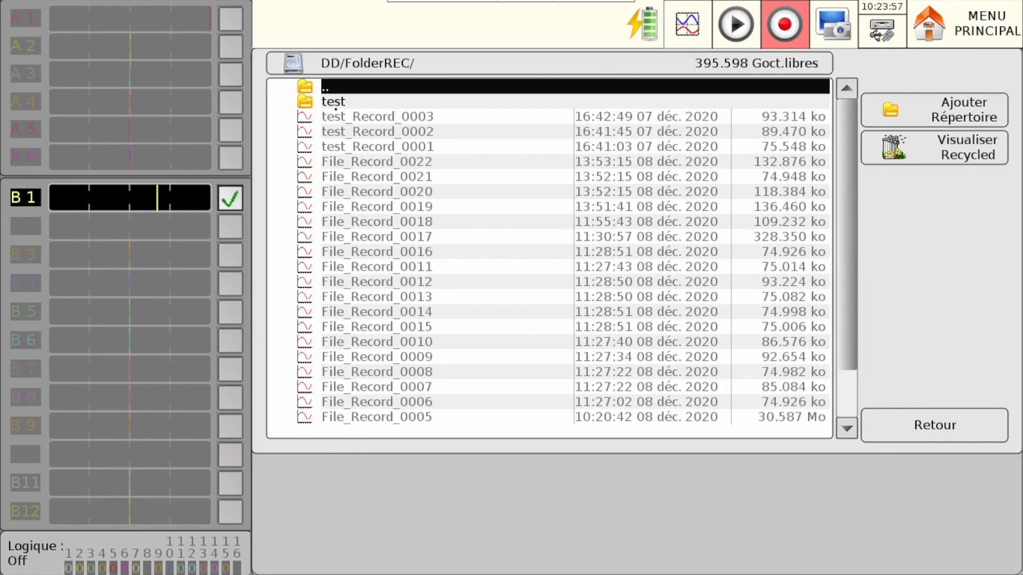
double_click(334, 101)
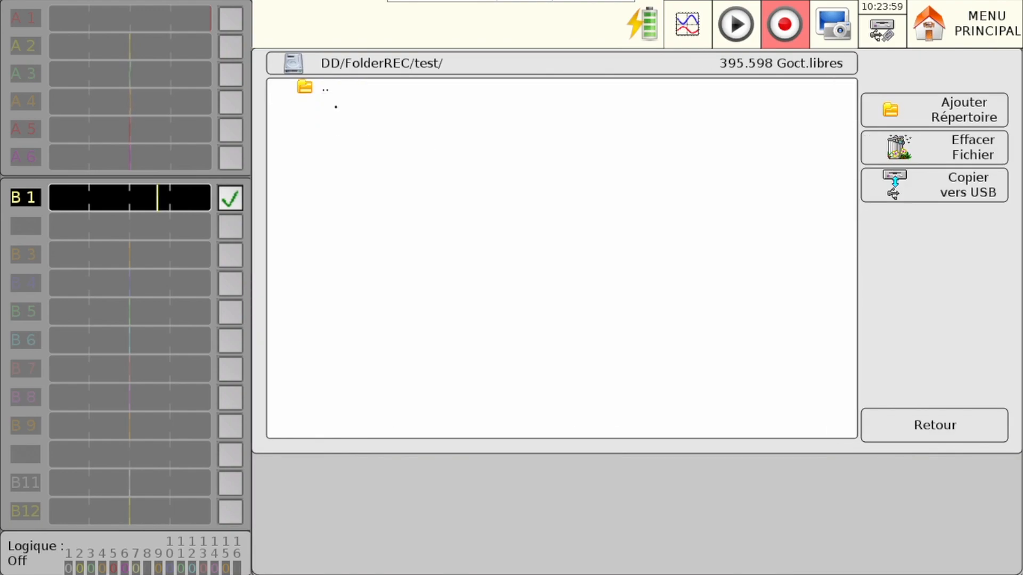
click(939, 426)
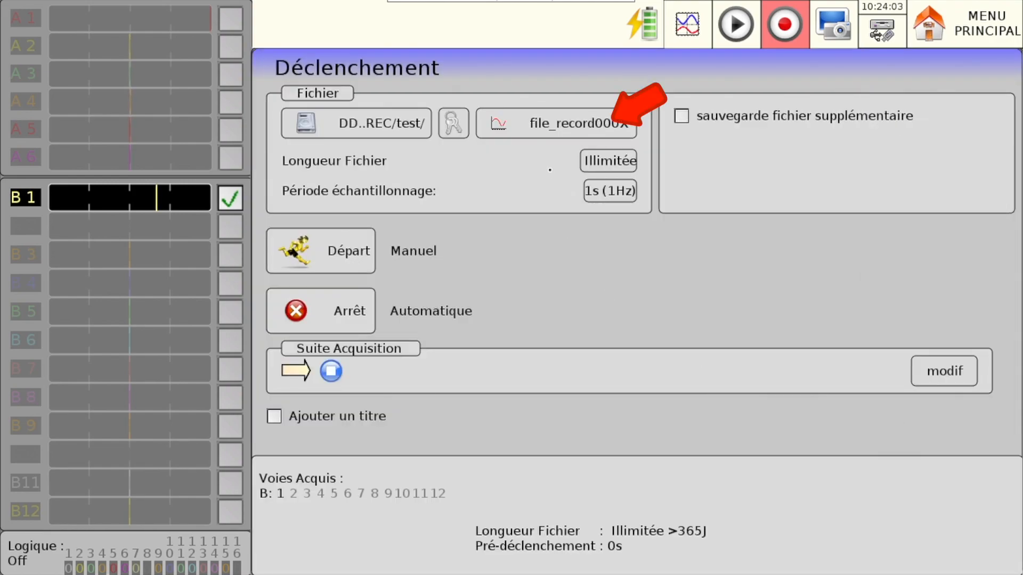
- Name the recording file "temperature bureau"
click(559, 128)
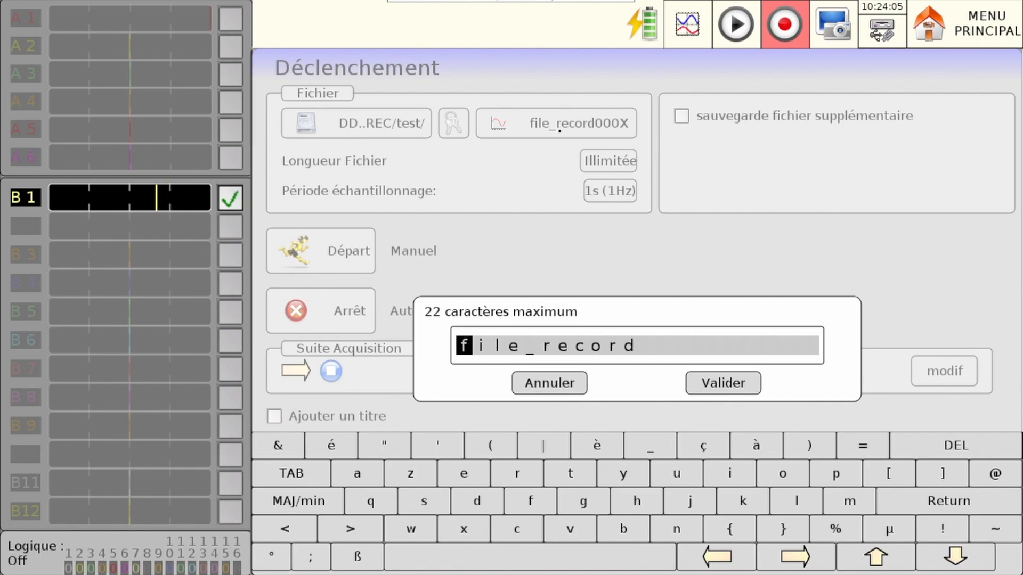
text(temp)
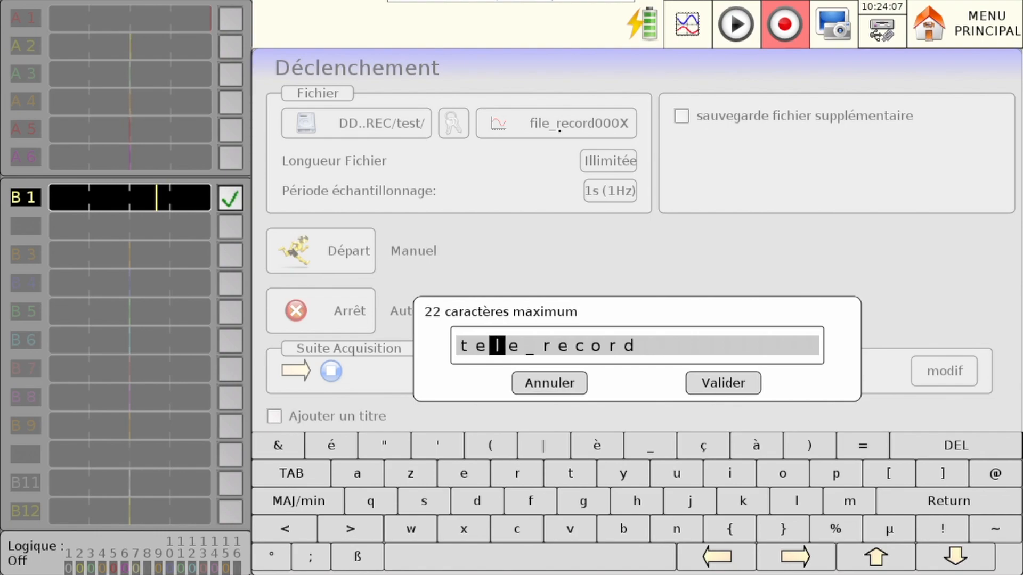
text(erat)
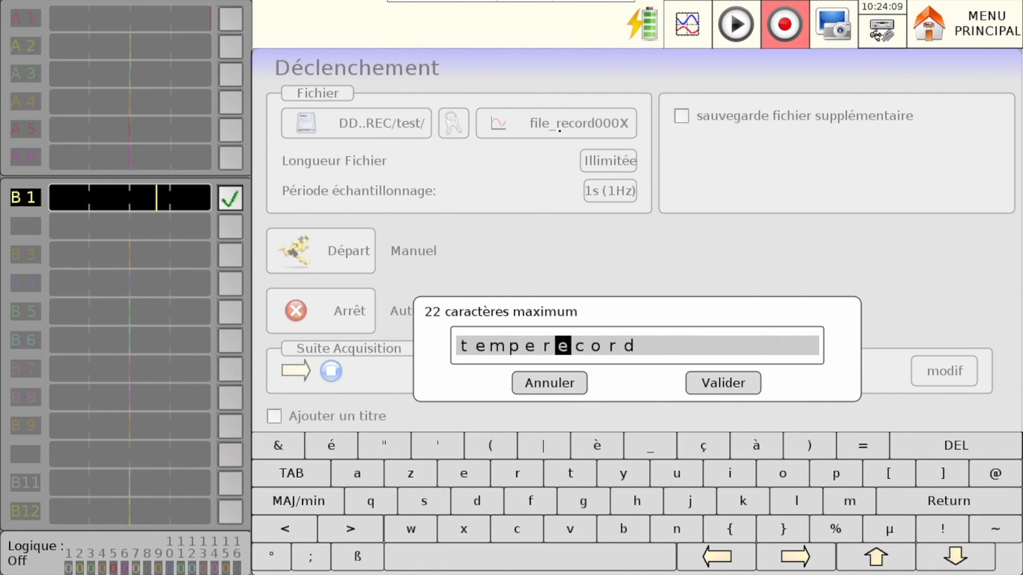
text(ure b)
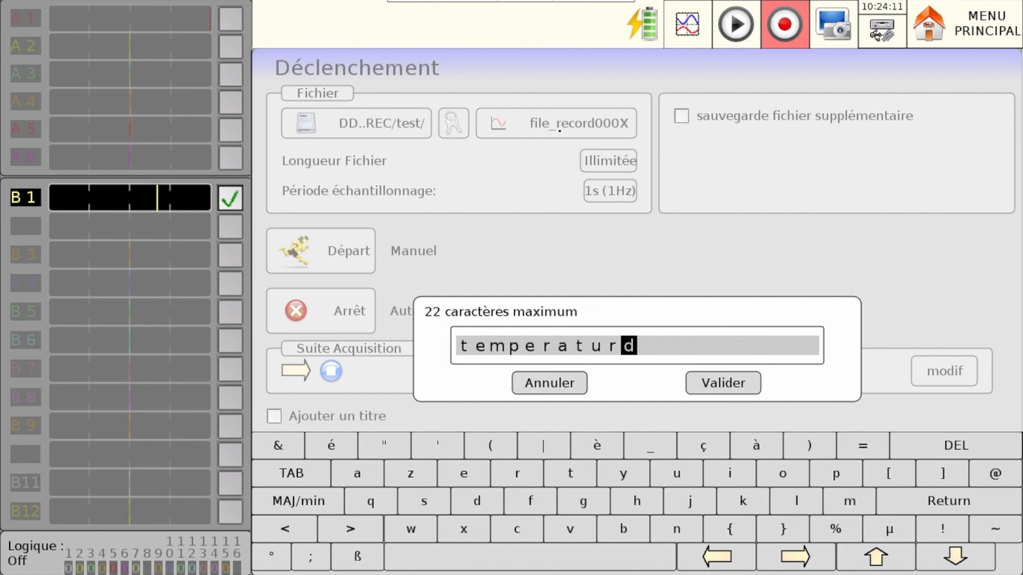
text(ur)
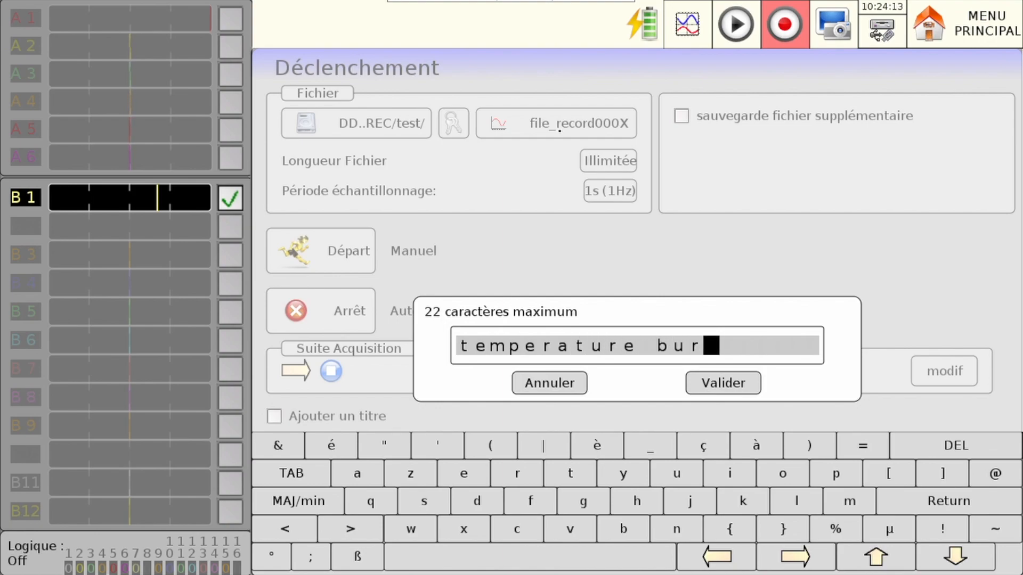
text(eau)
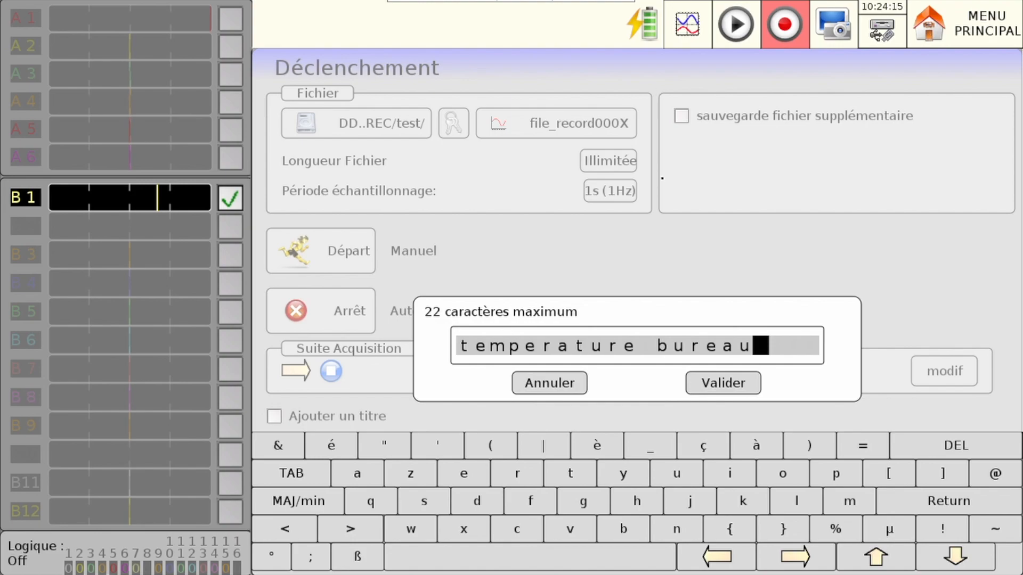
click(713, 383)
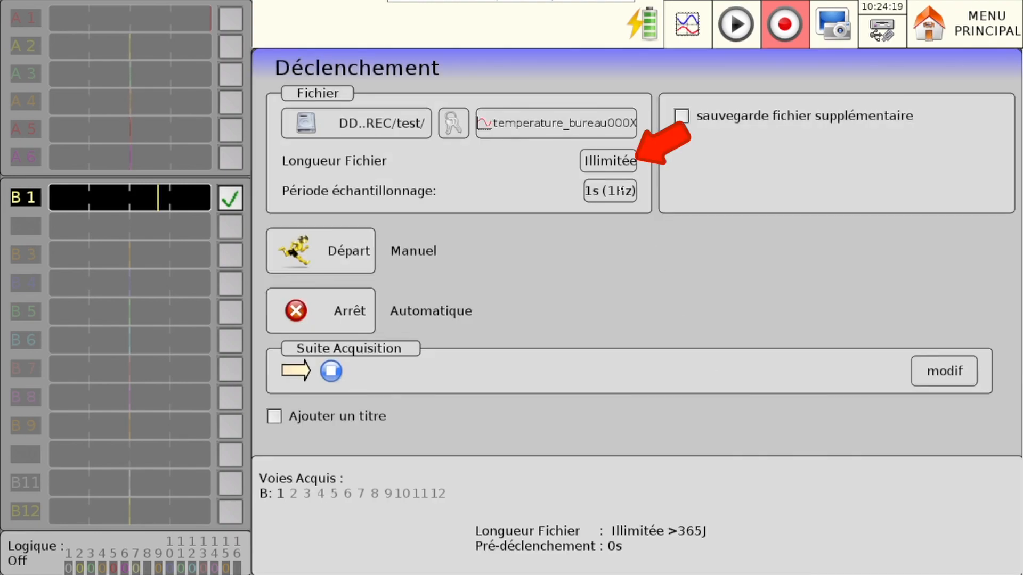
- Keep the file length at Illimitée and set the sampling period to 5 ms (200 Hz)
click(608, 161)
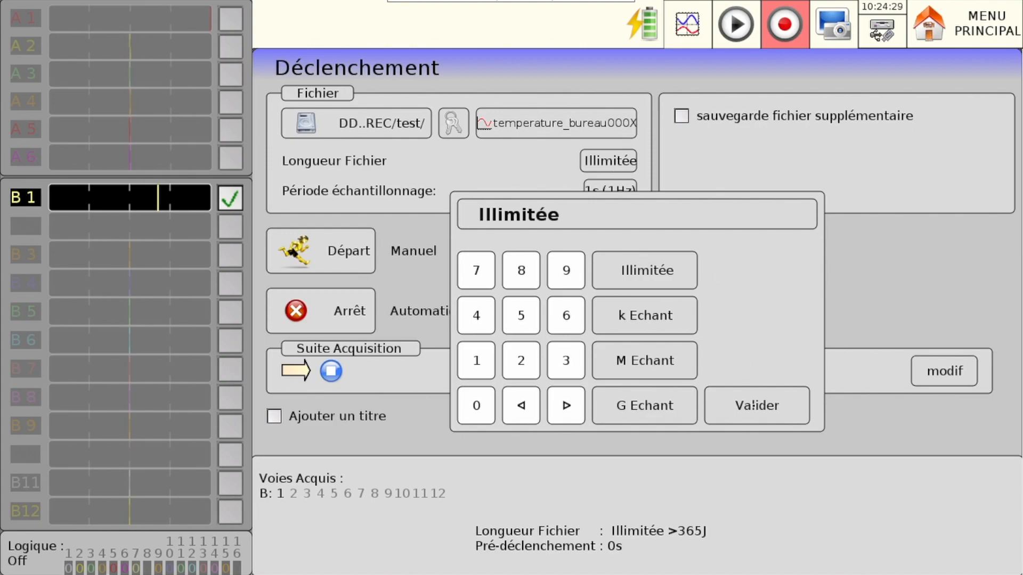
click(750, 404)
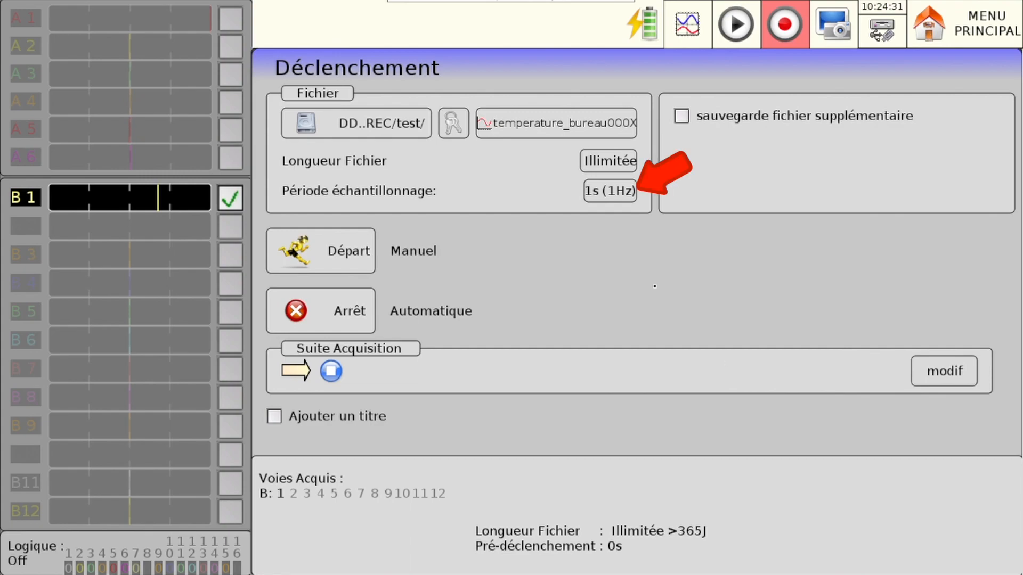
click(596, 193)
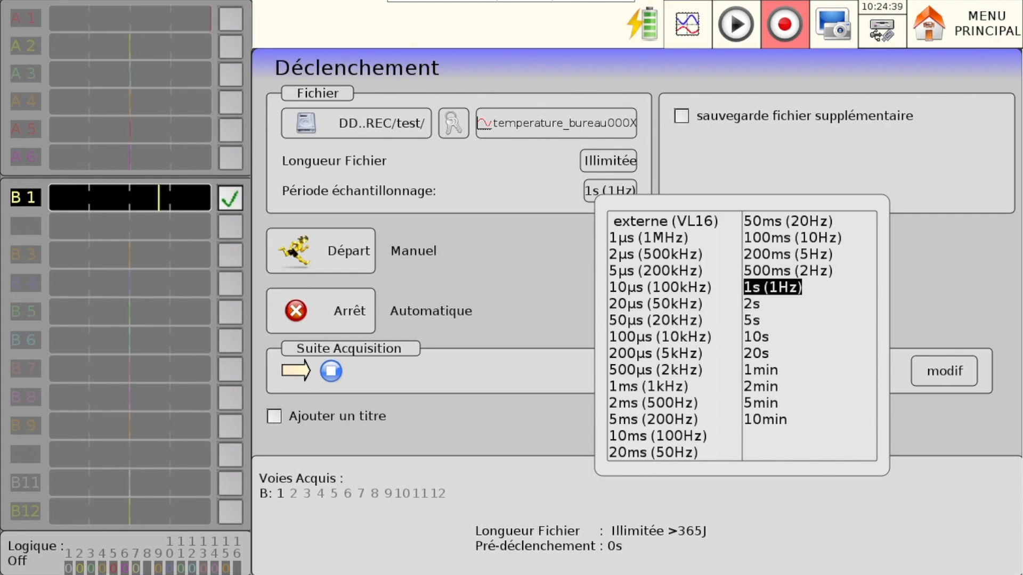
click(635, 420)
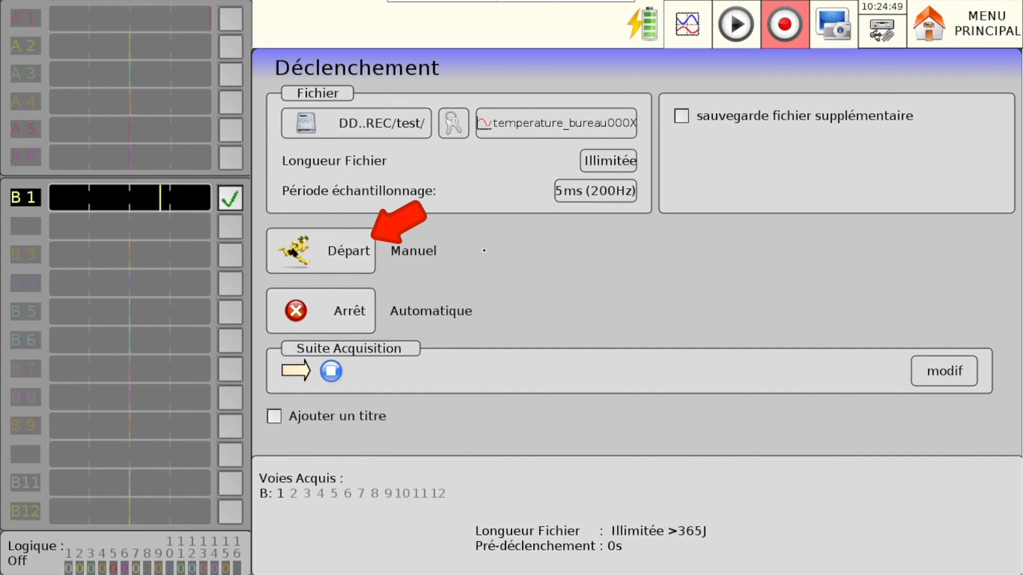
- Set the start condition to Déclencheur on analogue channel B 1, Seuil 1 at 27 °C, rising edge, and check the Suite Acquisition settings
click(331, 247)
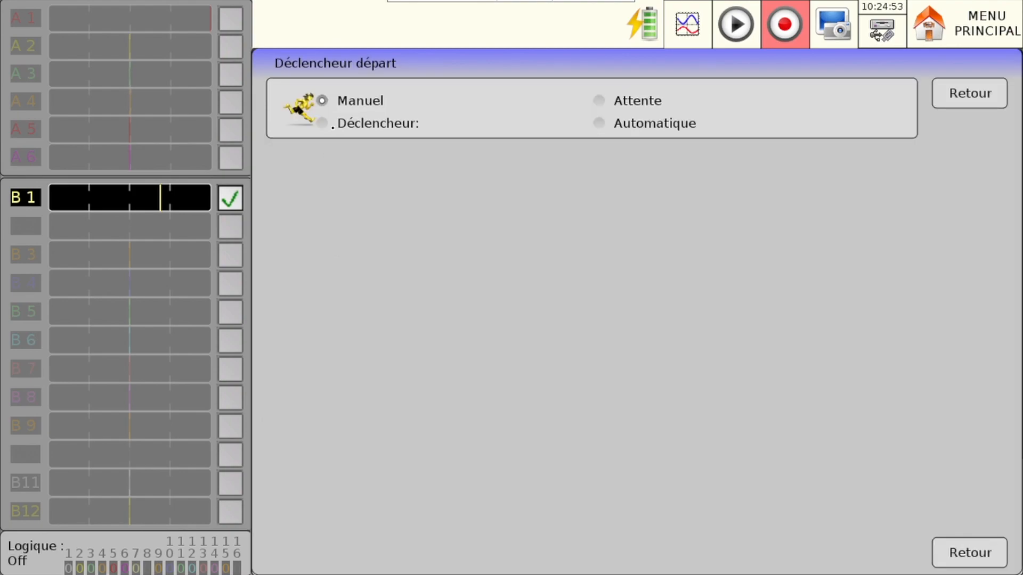
click(323, 123)
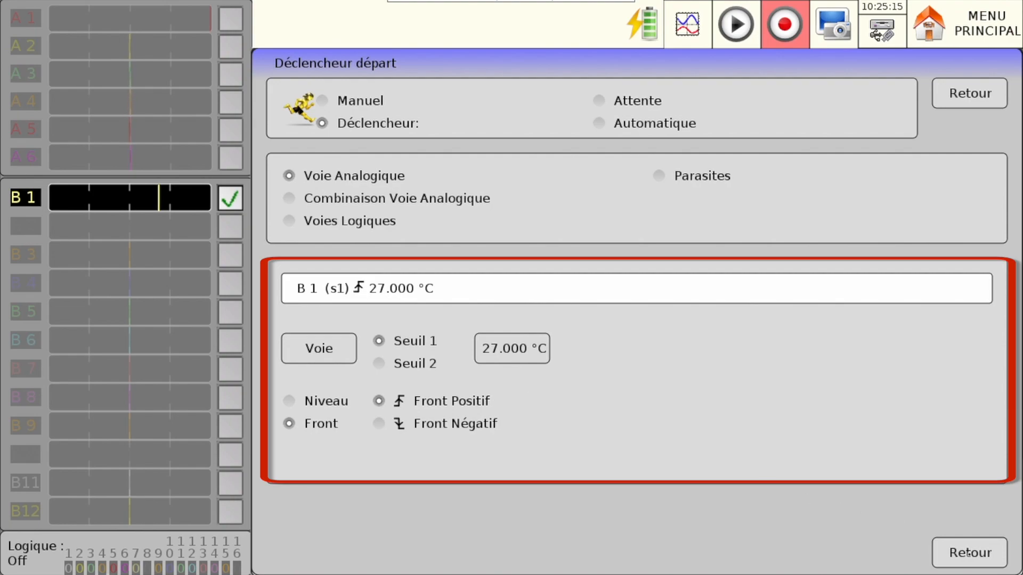
click(968, 554)
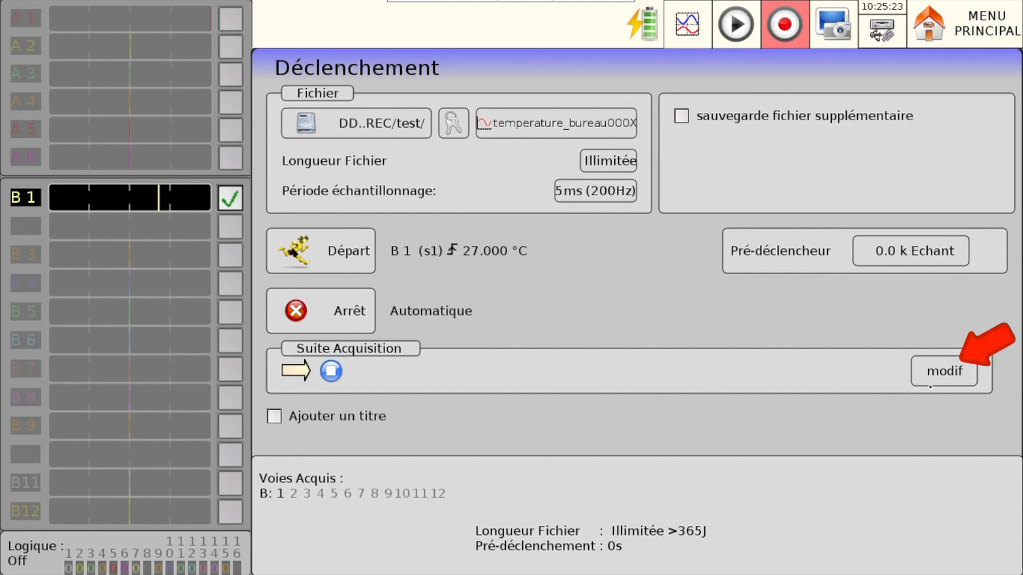
click(918, 382)
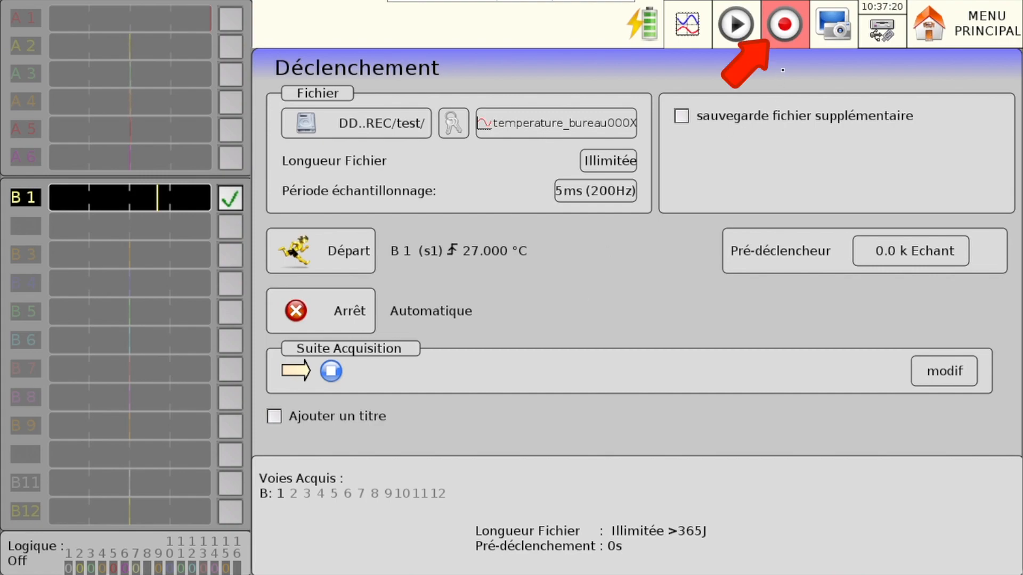
- Launch the file recording and enable "Changement de couleur sur dépassement seuils" in the screen configuration options
click(784, 37)
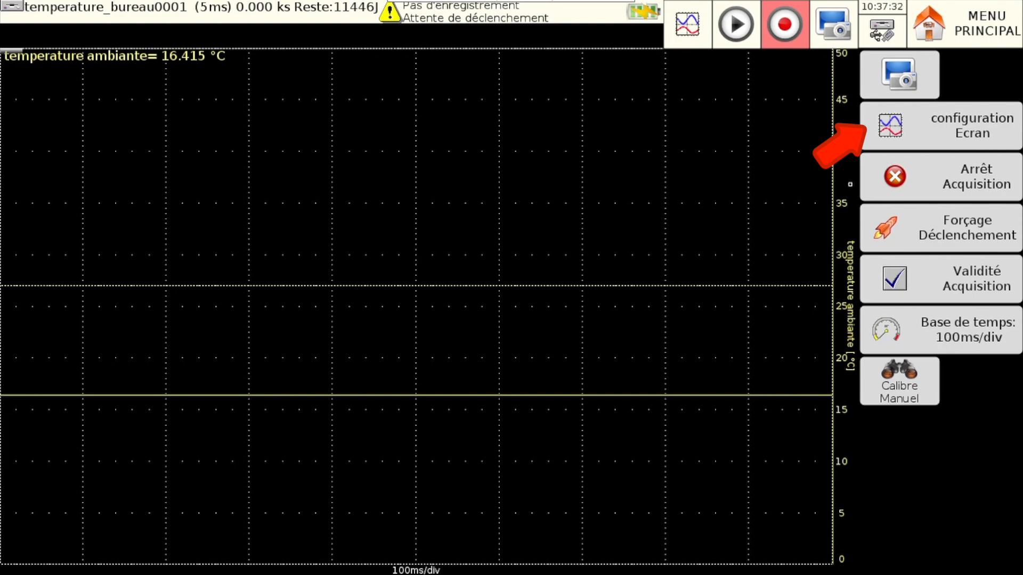
click(970, 135)
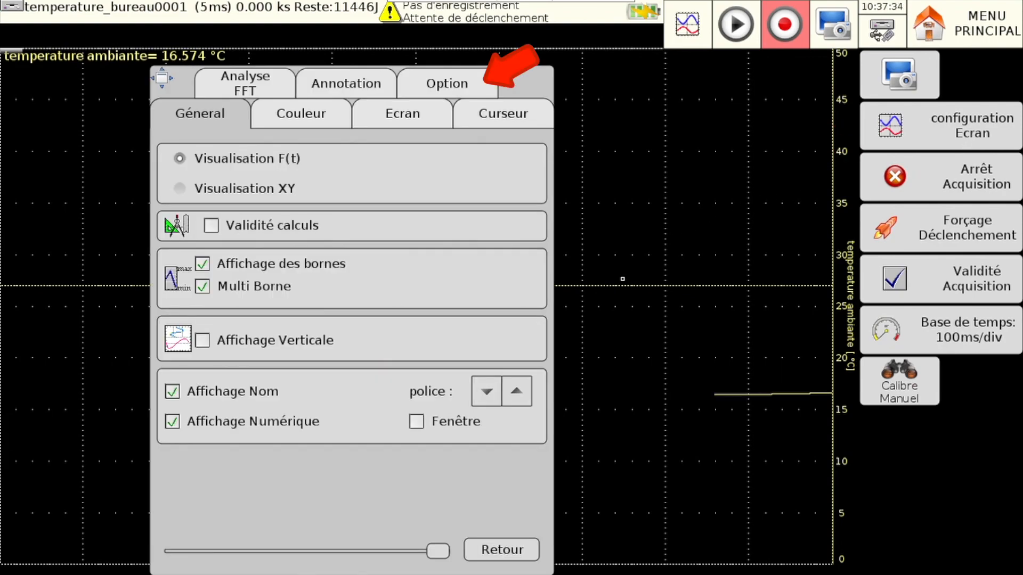
click(447, 84)
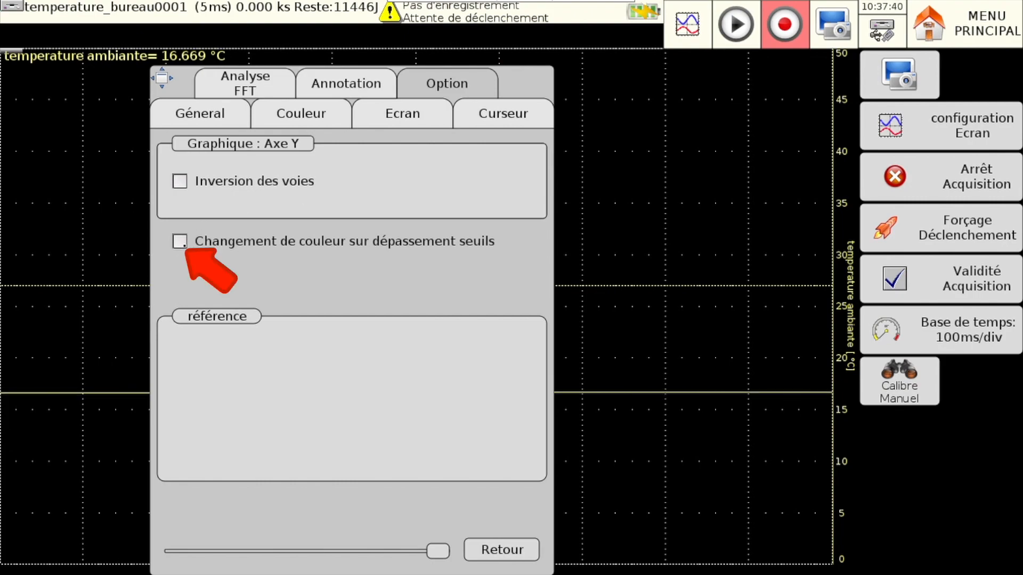
click(180, 241)
click(515, 558)
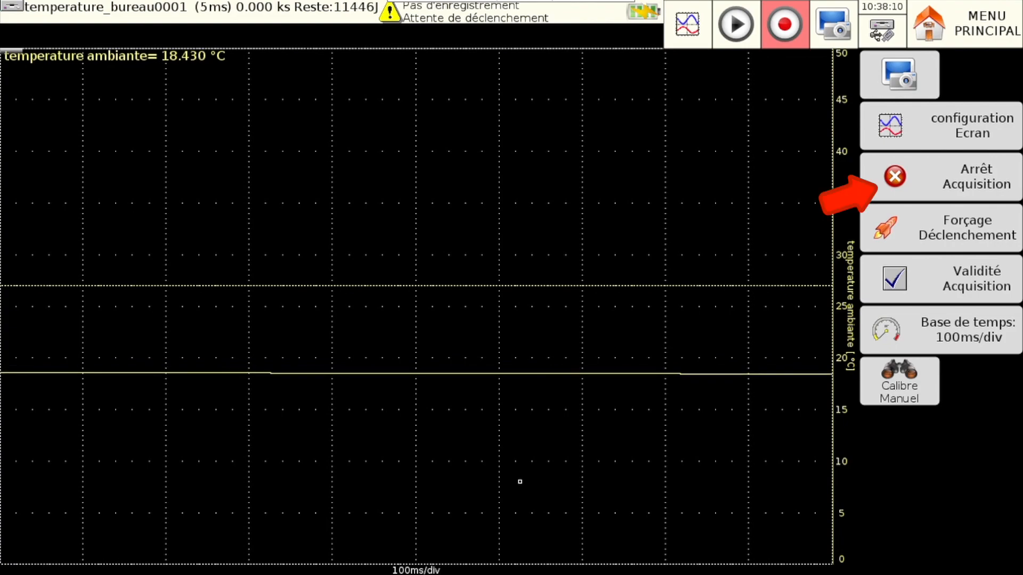
- Stop the waiting acquisition and set threshold Seuil S1 of channel B 1 to 25 °C
click(991, 178)
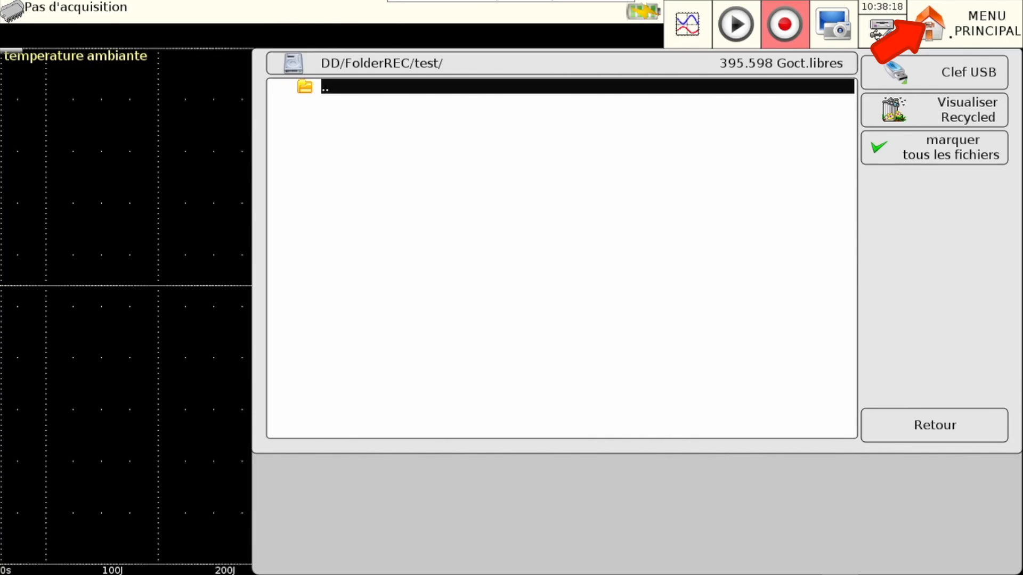
click(949, 38)
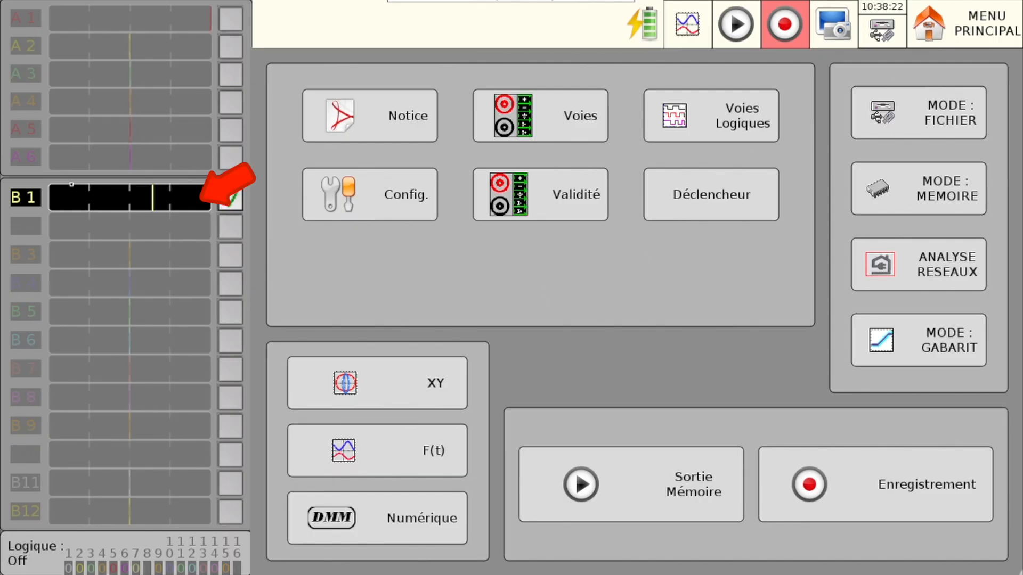
click(40, 198)
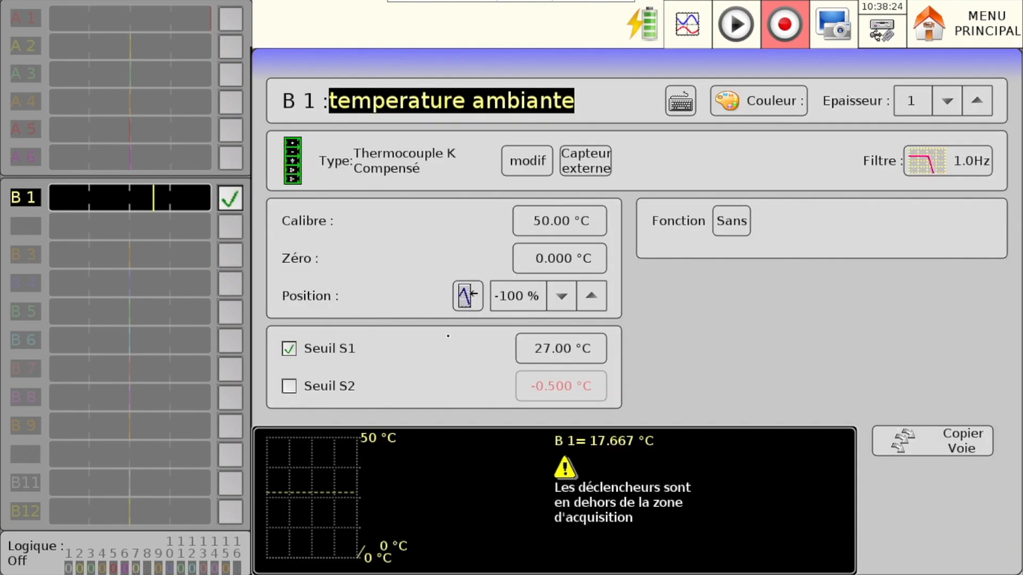
click(448, 338)
click(535, 352)
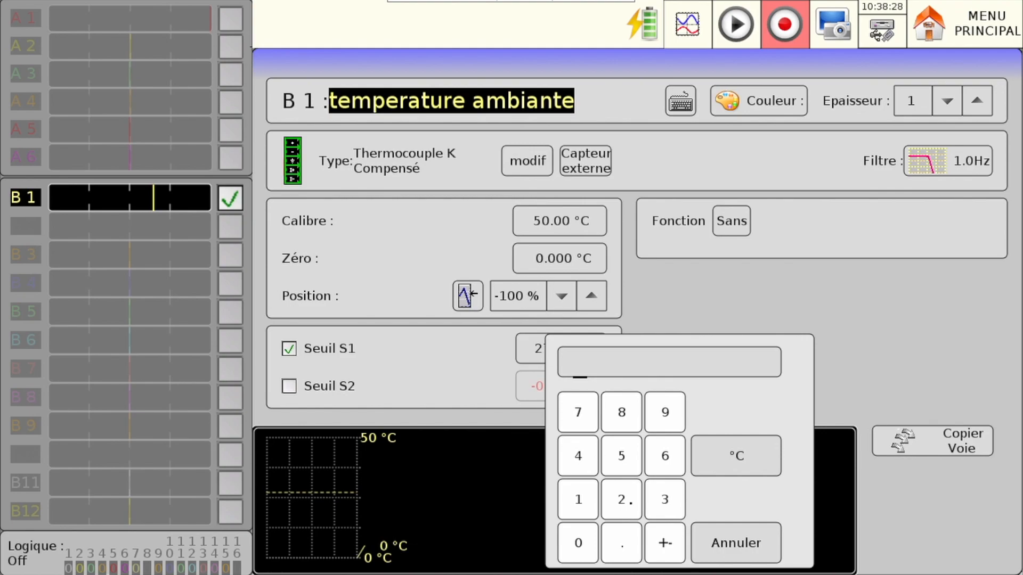
click(632, 501)
click(632, 457)
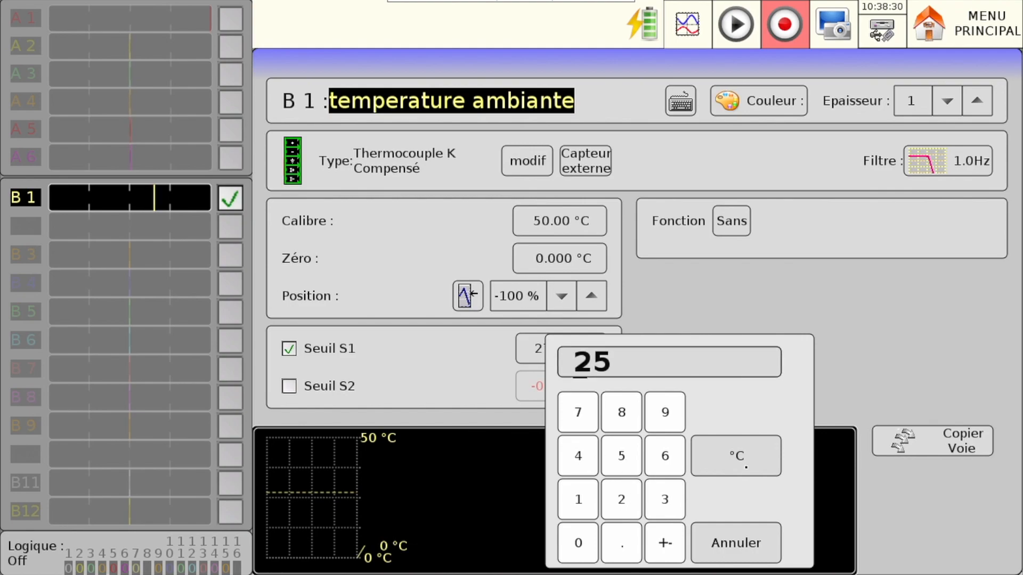
click(741, 459)
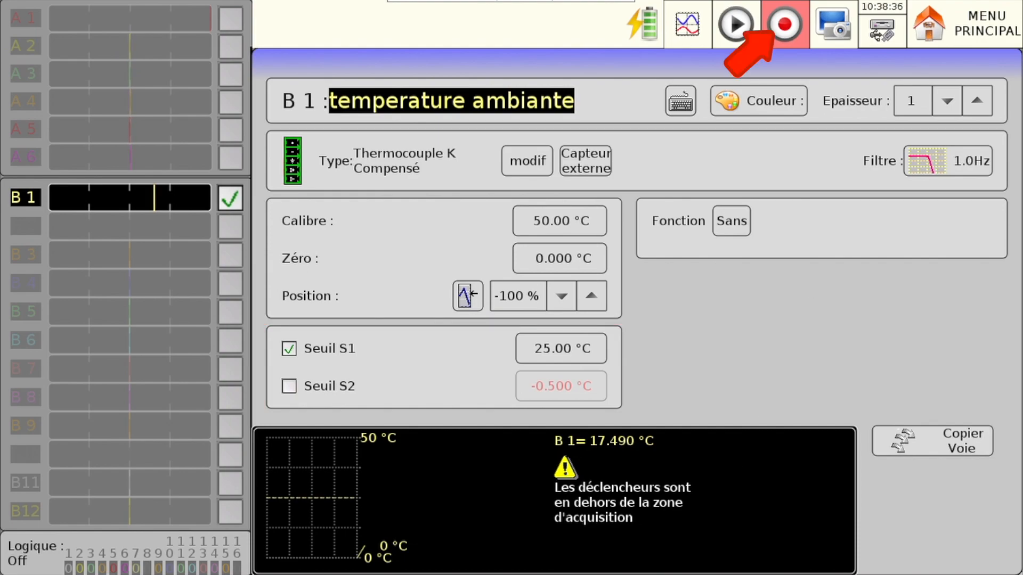
- Relaunch the triggered file recording and stop the acquisition after the trigger has started the recording
click(787, 31)
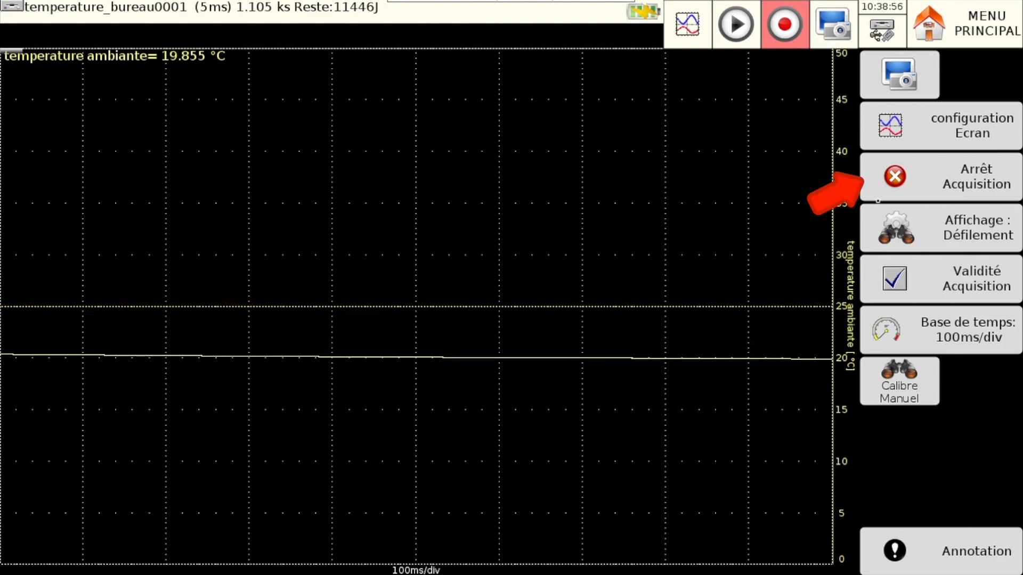
click(963, 184)
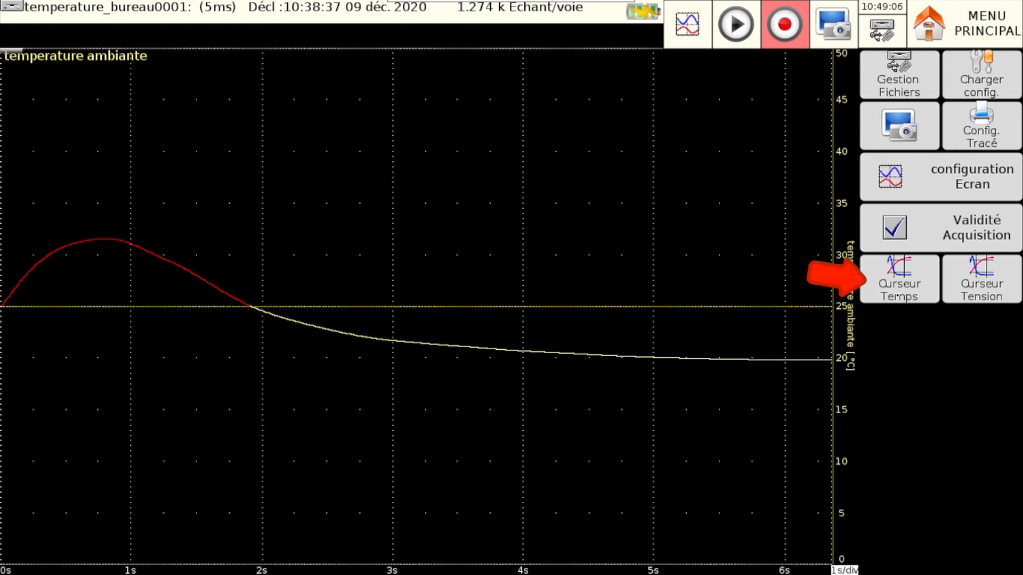
- Show the time cursors on the recorded curve and place them at its maximum and minimum
click(895, 293)
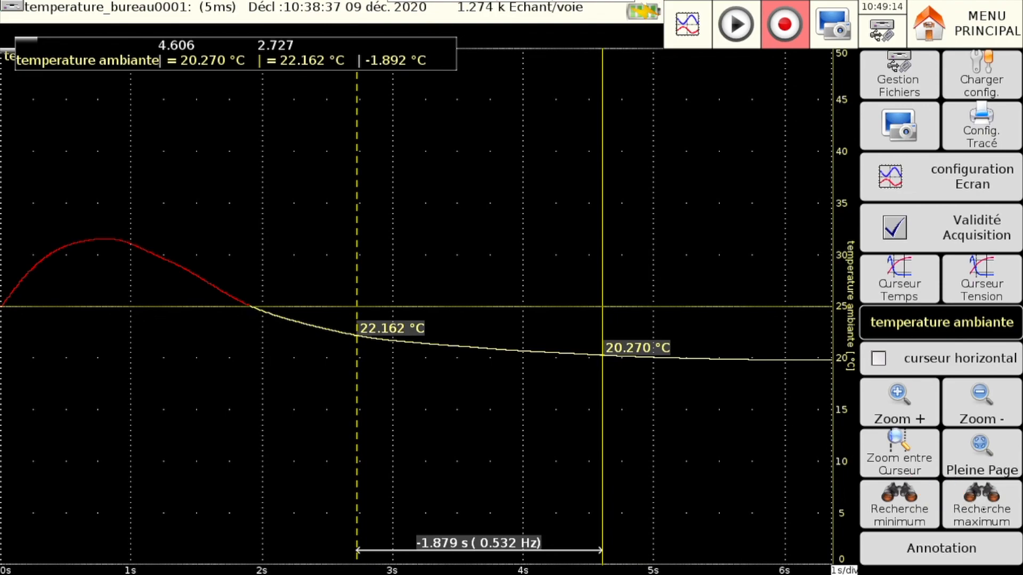
click(981, 506)
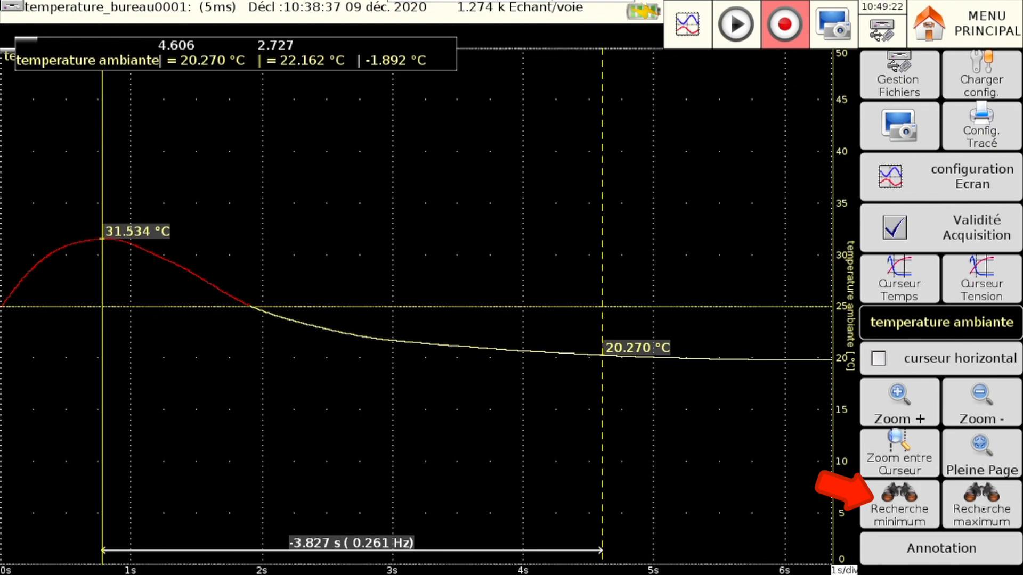
click(909, 510)
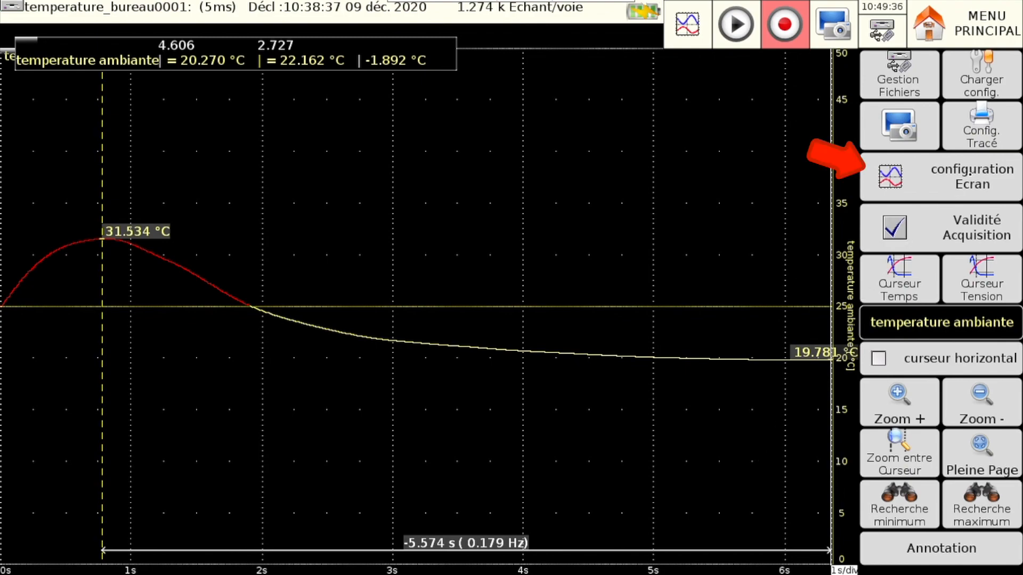
- Enable Validité calculs in the general screen configuration to display the mathematical calculations on the curve
click(972, 173)
click(199, 114)
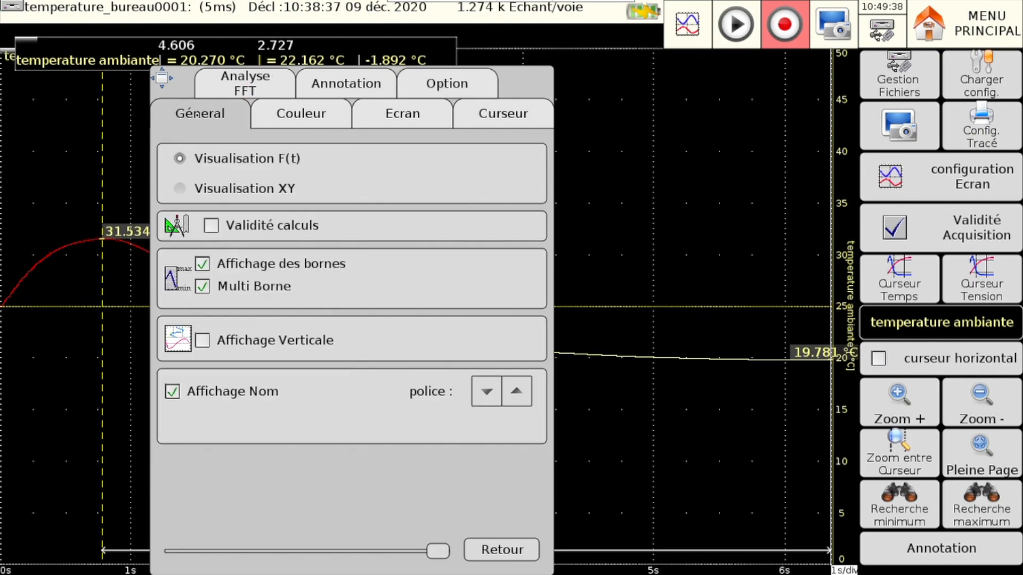
click(211, 225)
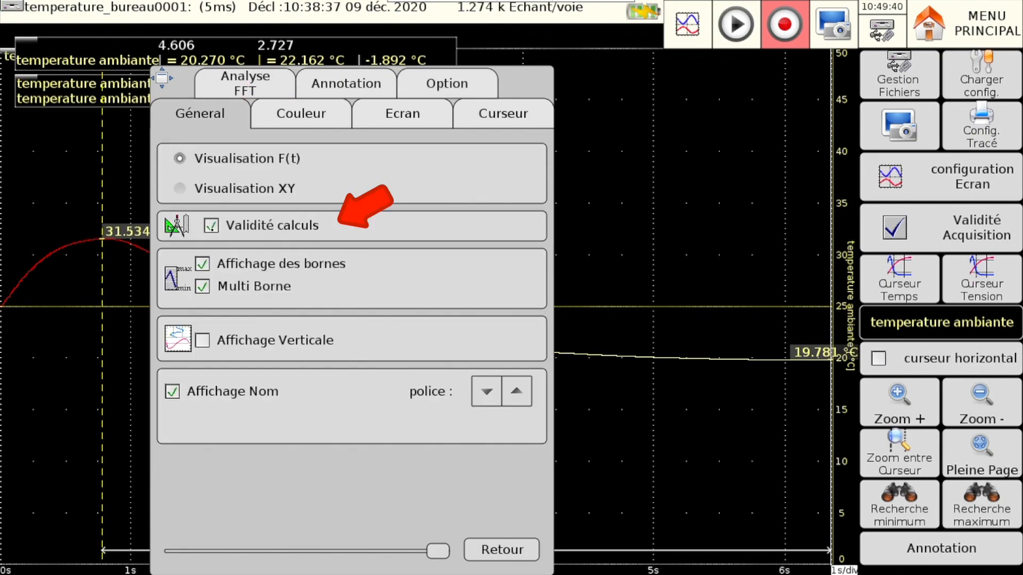
click(501, 550)
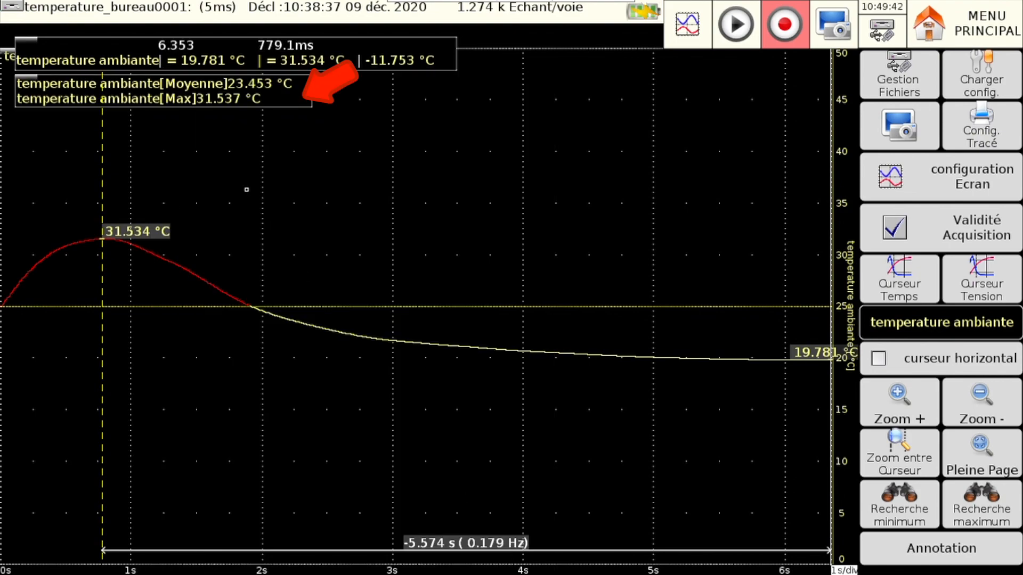
- Set the number of mathematical calculations to 4 and assign B 1 temperature ambiante to the Pic à Pic calculation
click(203, 98)
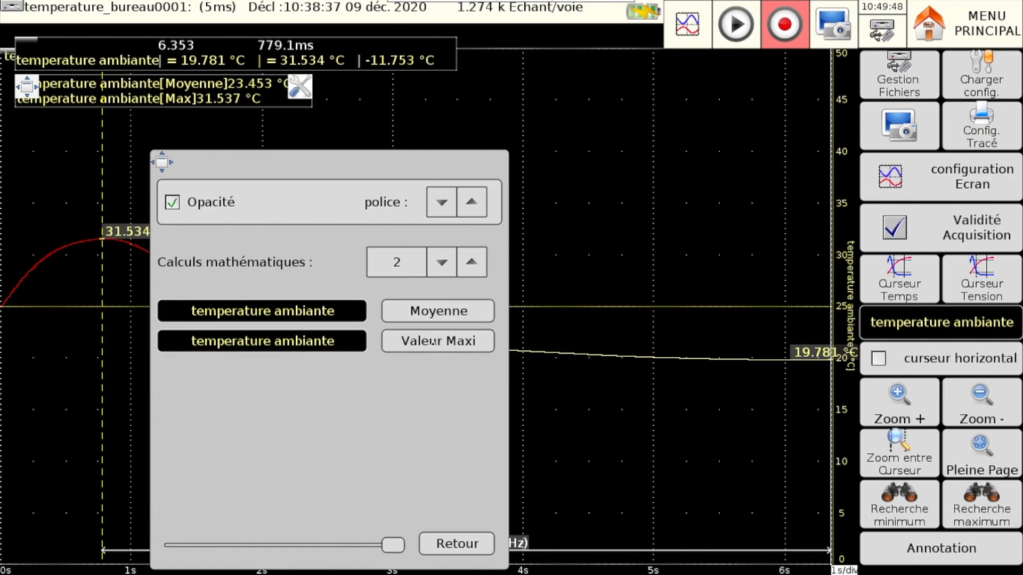
click(469, 270)
click(468, 270)
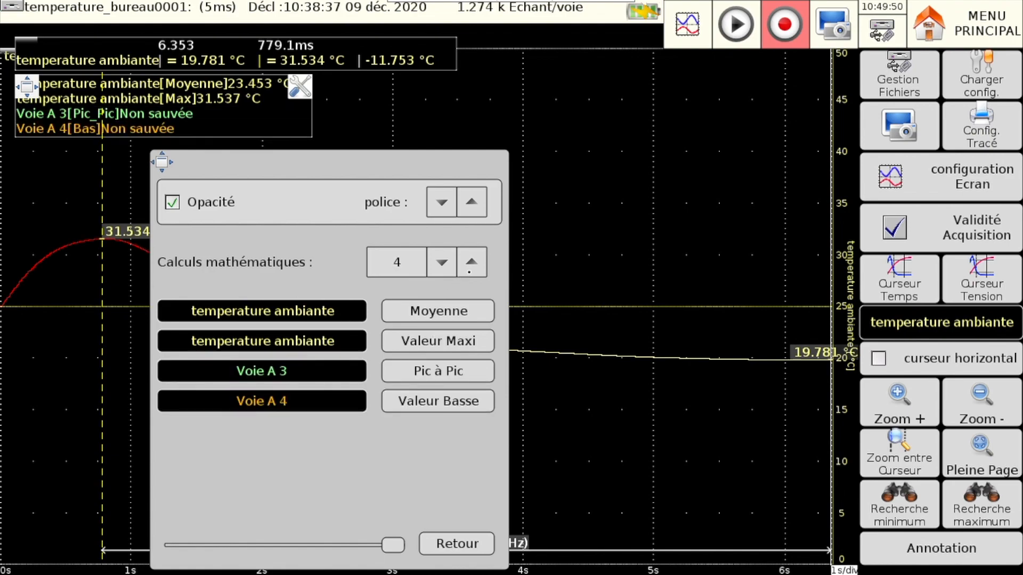
click(298, 377)
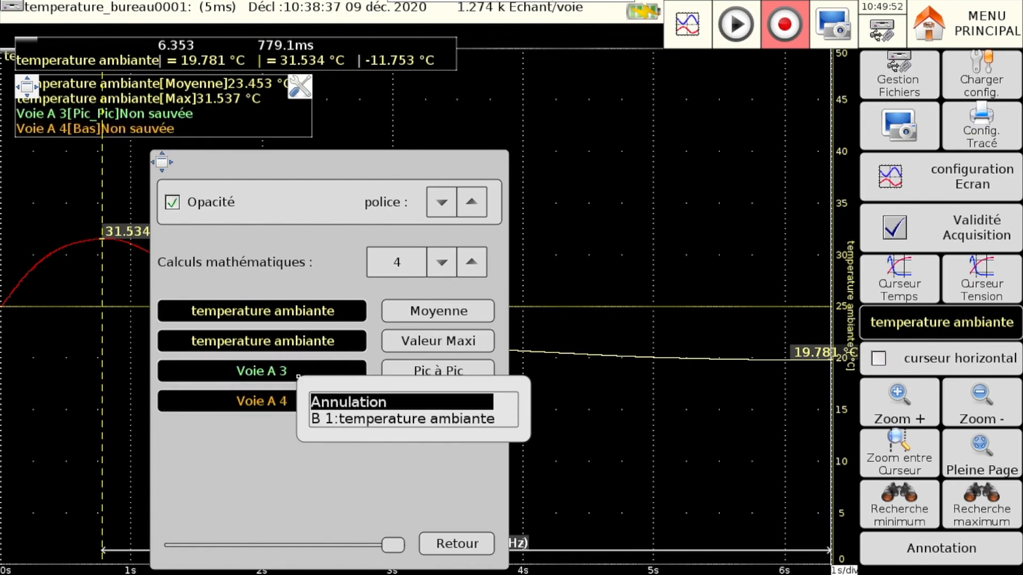
click(326, 419)
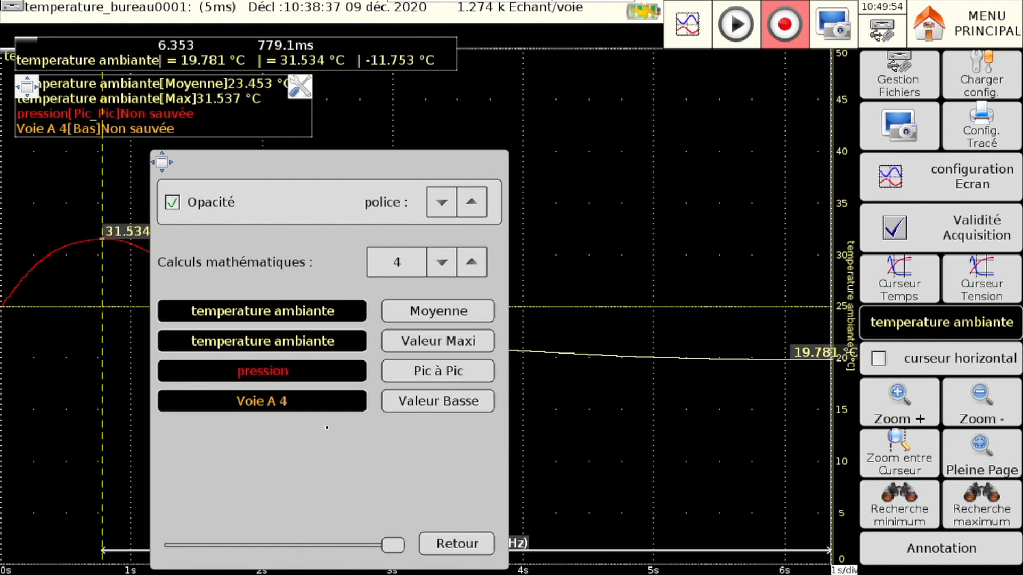
click(308, 368)
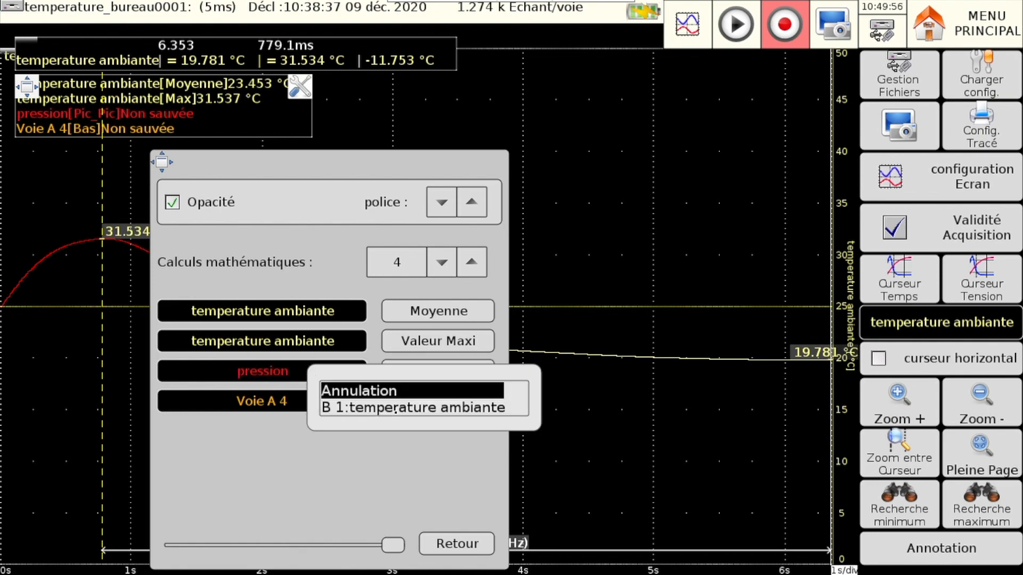
click(394, 408)
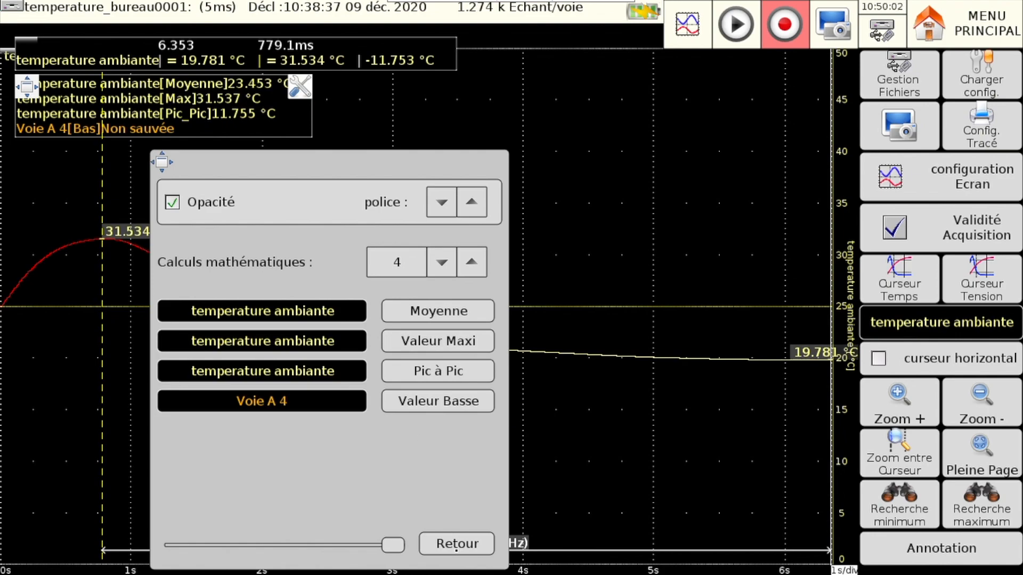
click(457, 544)
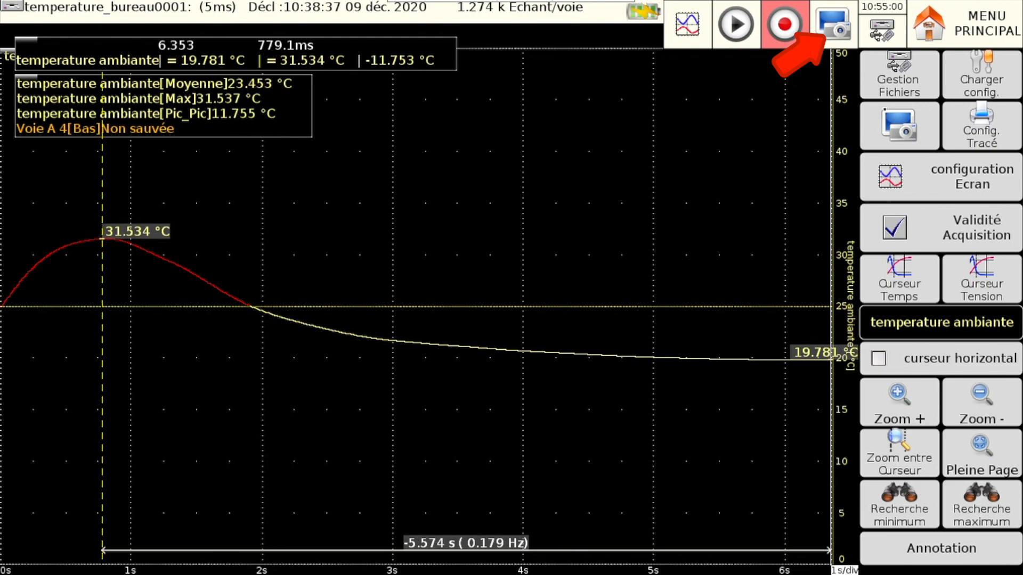
- Save a screenshot of the recorded curve to the USB key
click(833, 24)
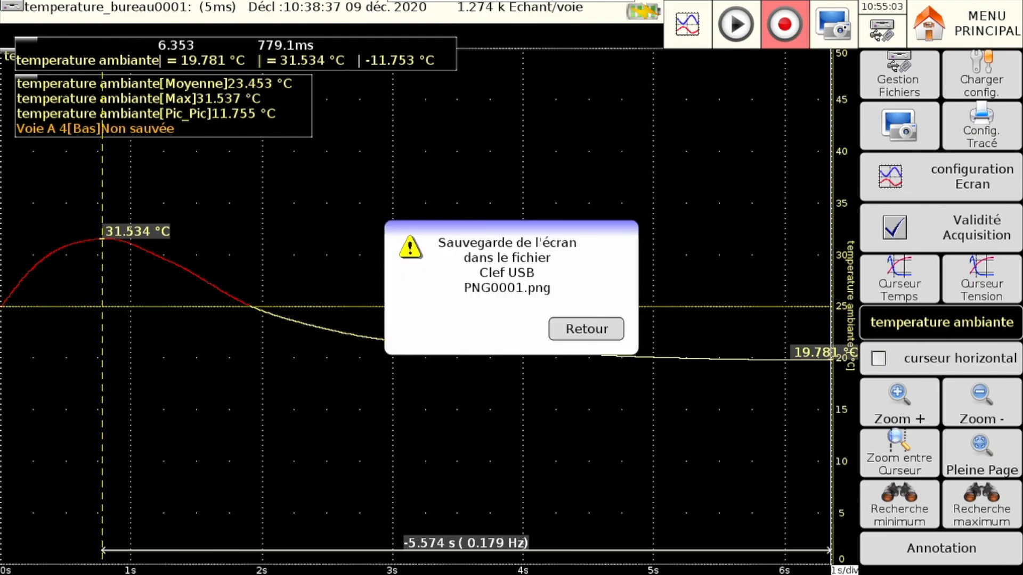
click(590, 329)
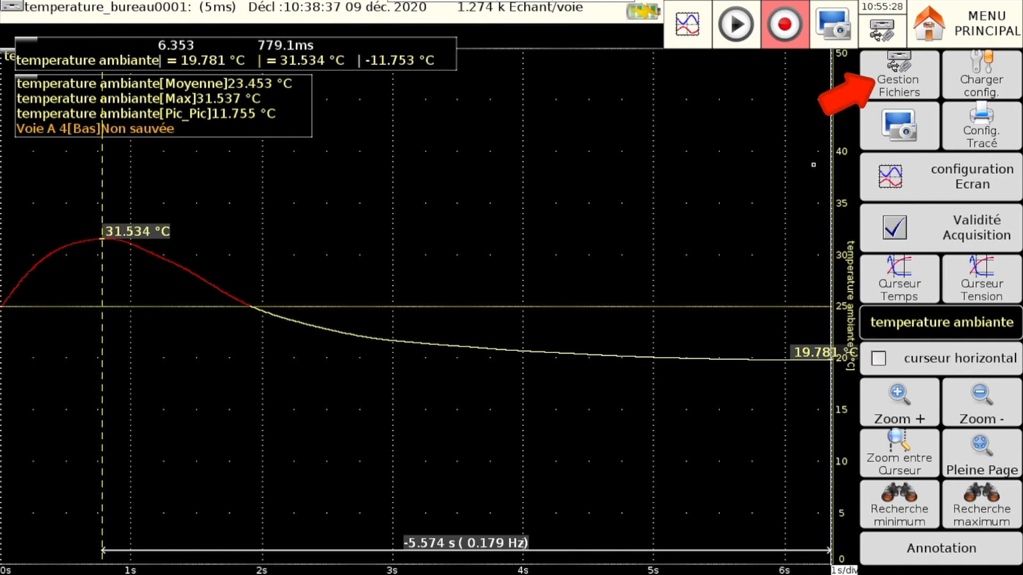
- Copy the recording file temperature_bureau0001 from DD/FolderREC/test/ to the USB key
click(879, 91)
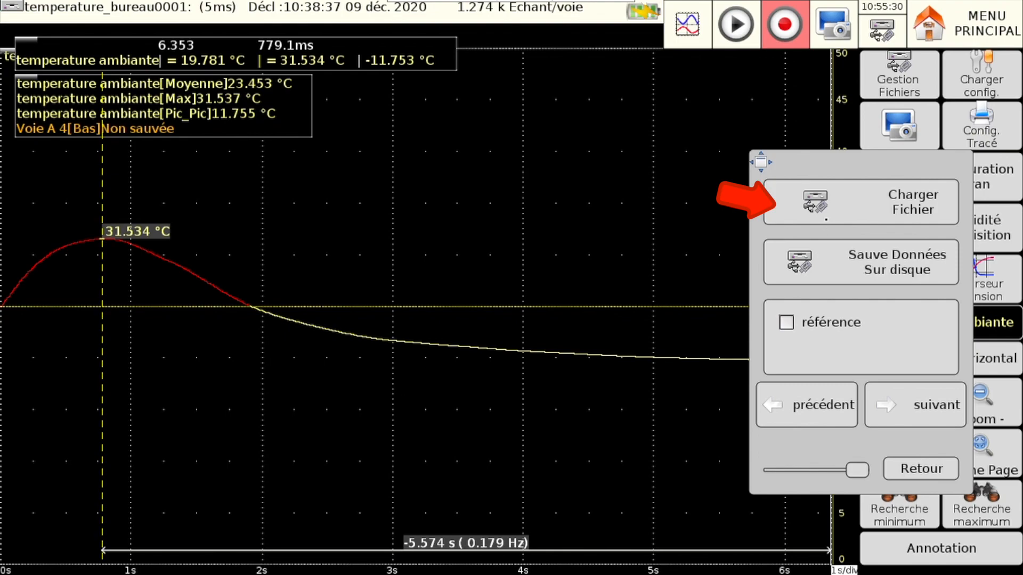
click(797, 211)
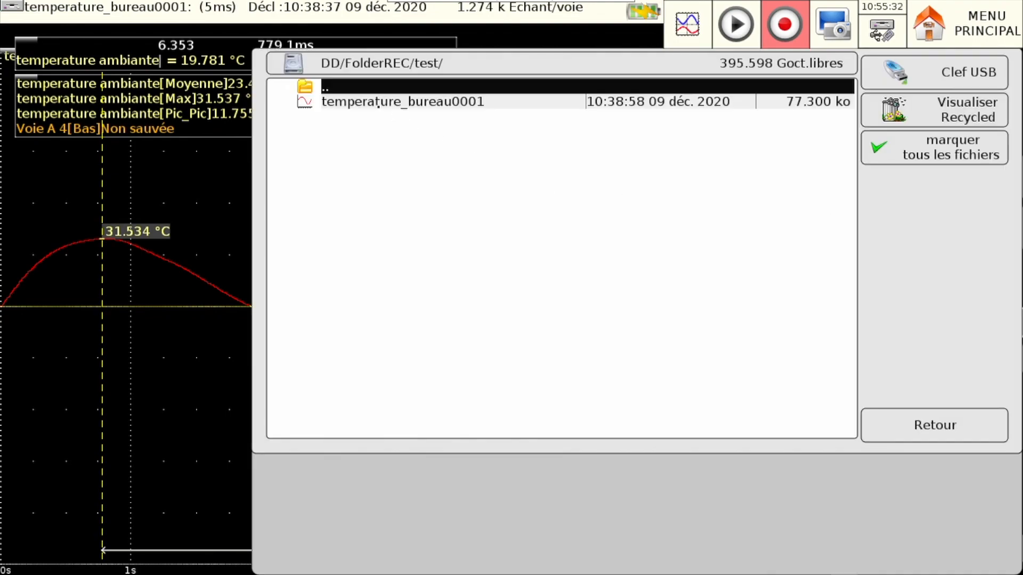
click(377, 102)
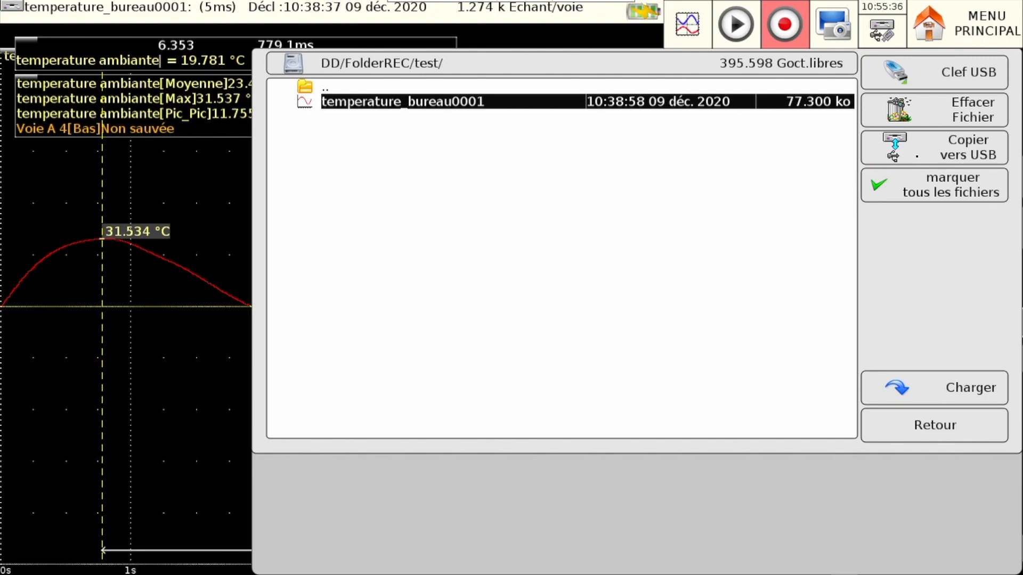
click(914, 157)
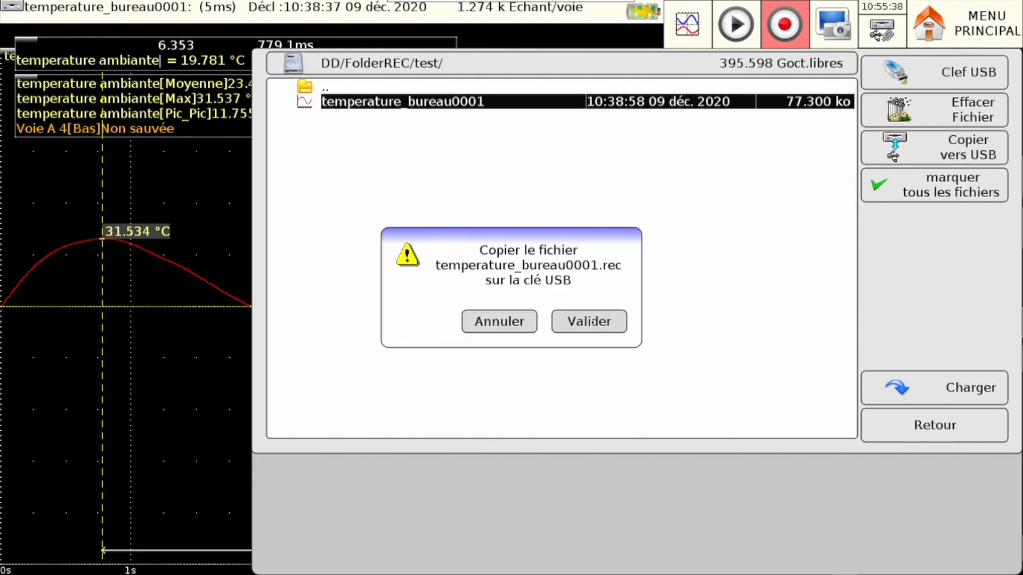
click(592, 321)
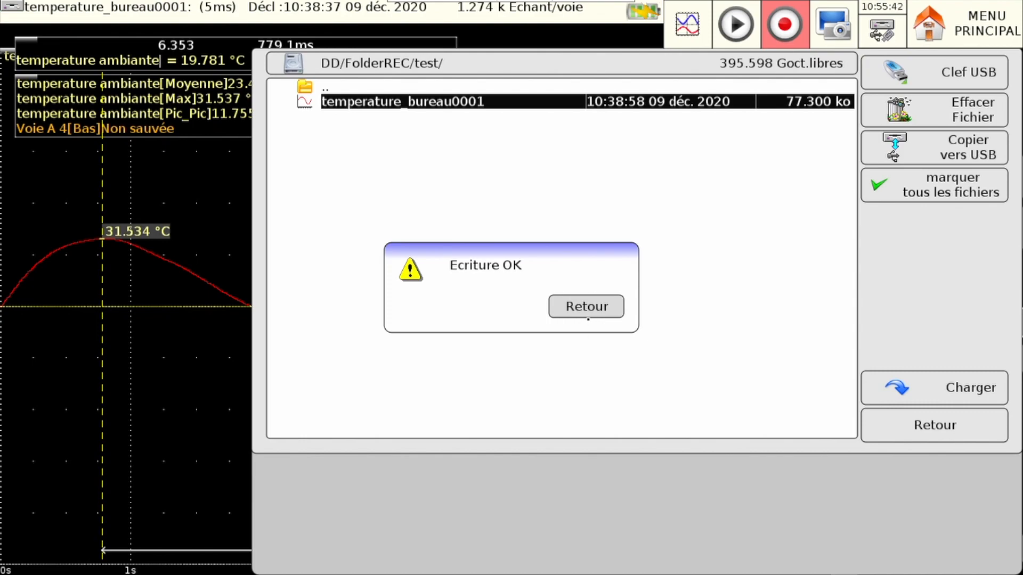
click(586, 315)
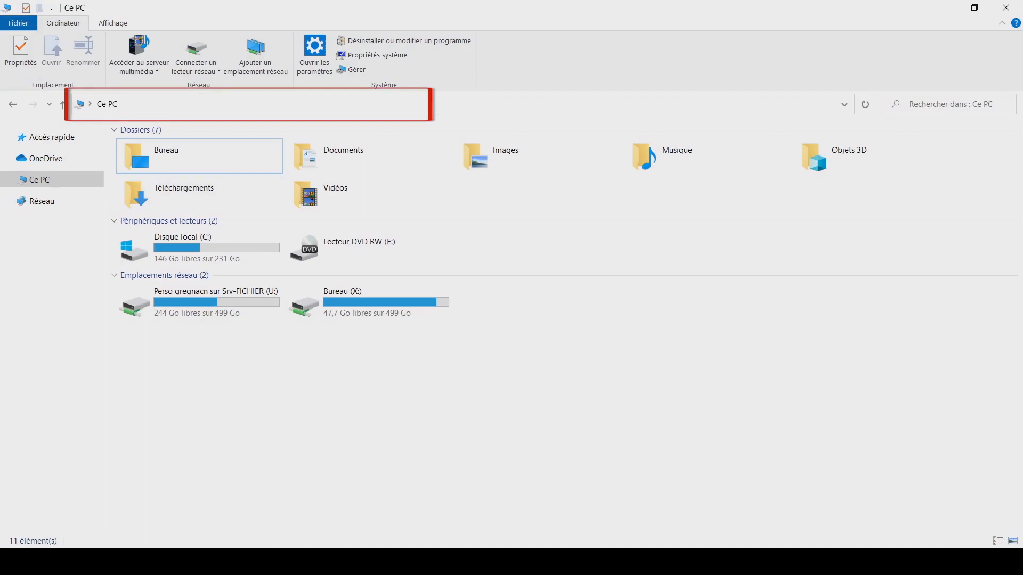
- Connect to the recorder's FTP server at ftp://192.168.0.56 in the Windows file explorer
click(249, 104)
text(ft)
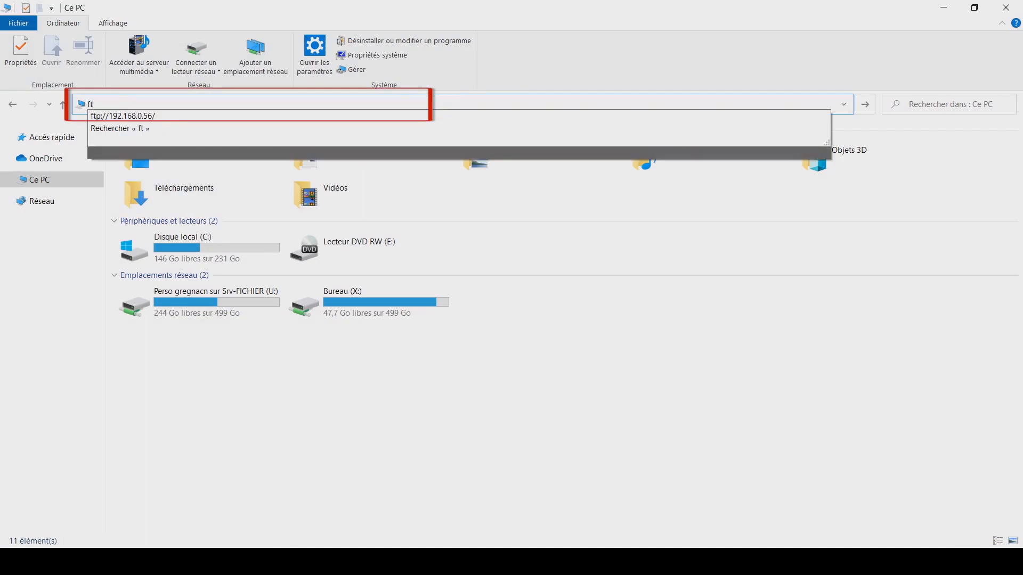
text(p:)
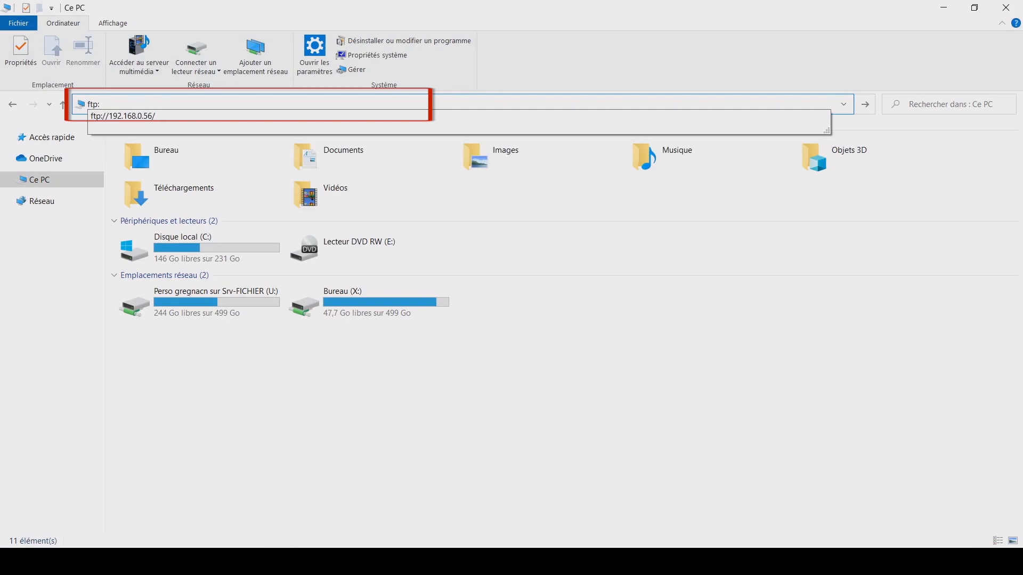
text(//192.168.0.56)
key(Return)
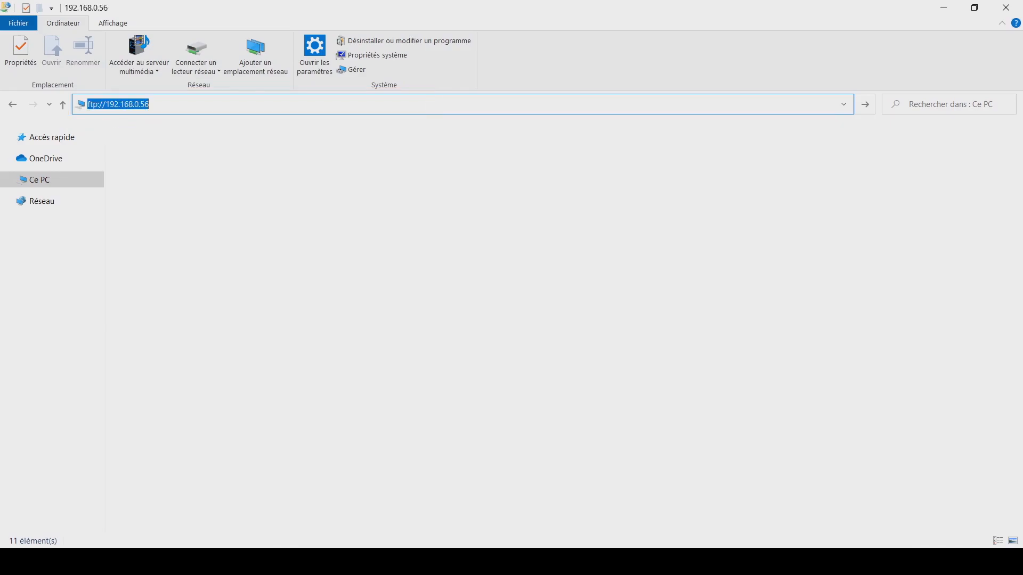
- Copy the recording temperature_bureau0001.rec from the HD/FolderREC/test folder on the FTP server
double_click(160, 139)
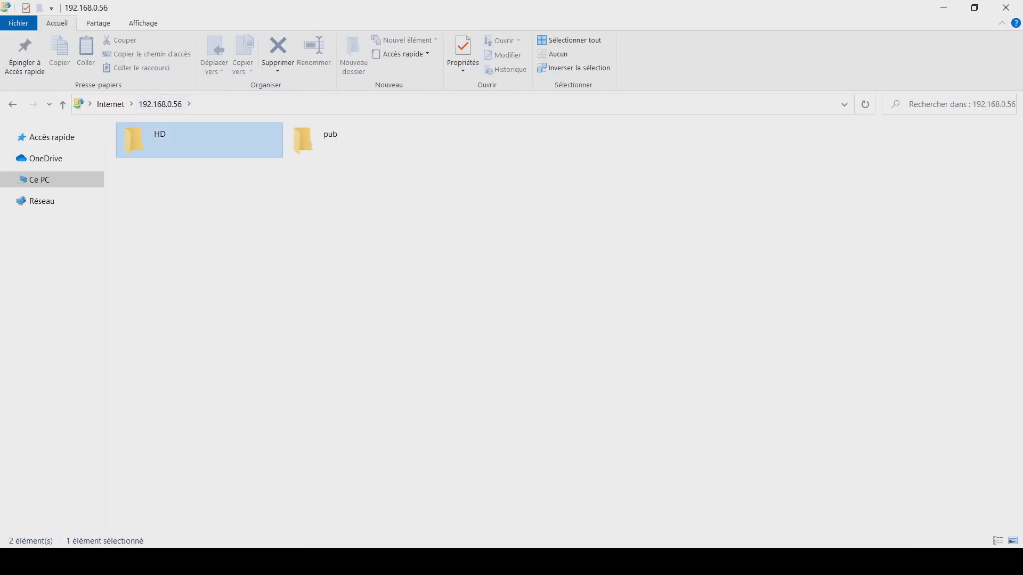
double_click(160, 139)
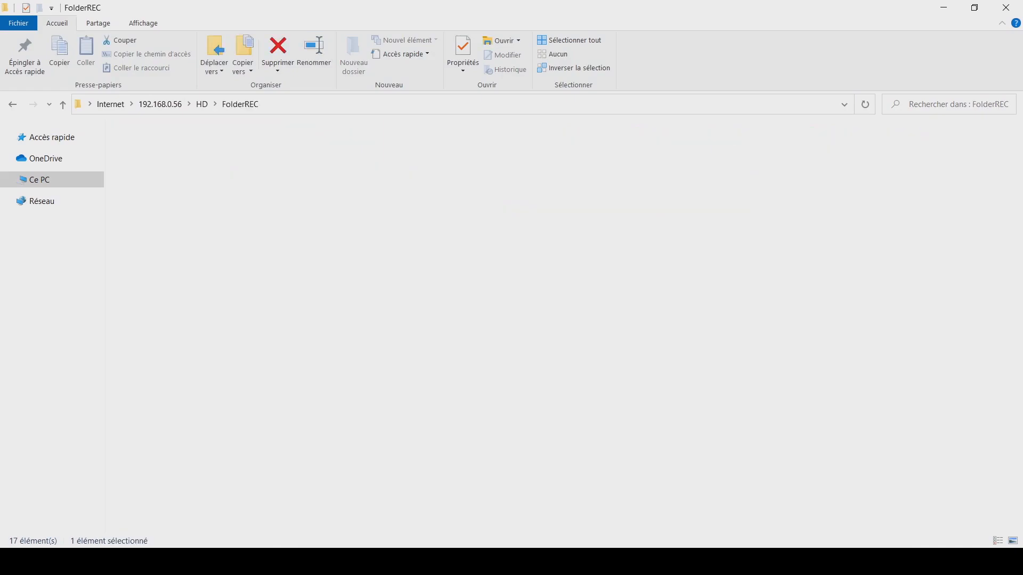
double_click(159, 140)
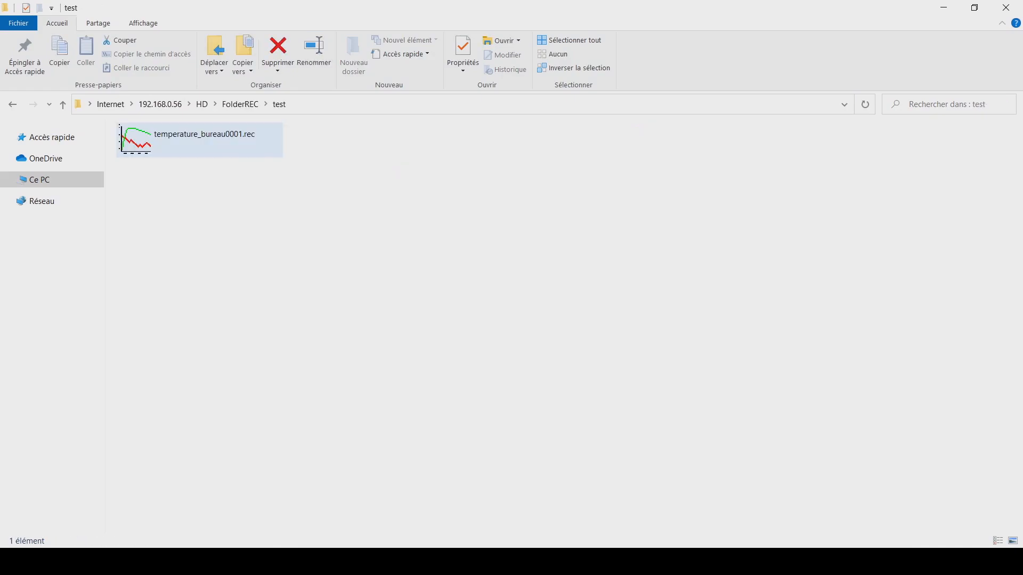
click(181, 136)
right_click(182, 136)
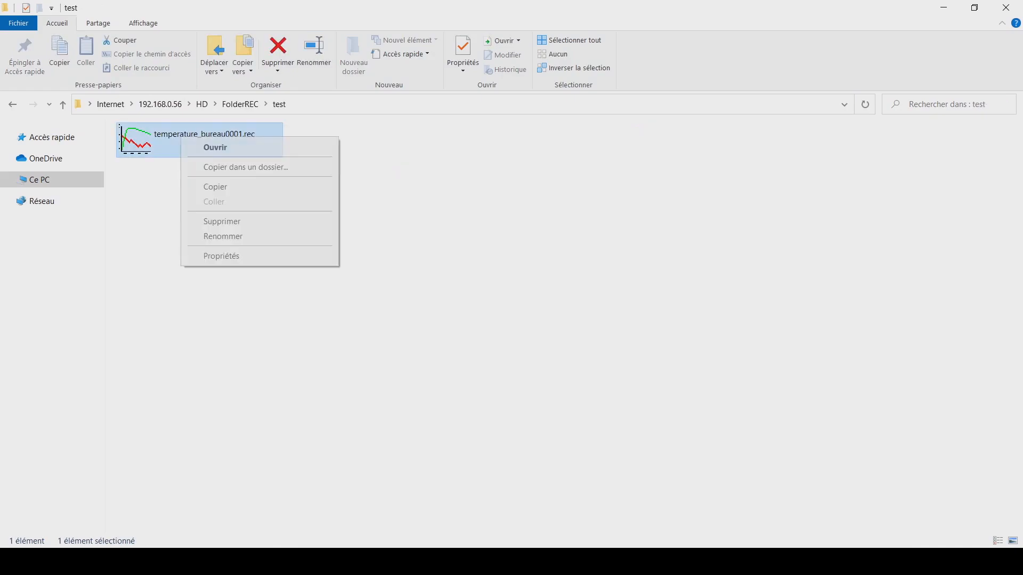
click(216, 187)
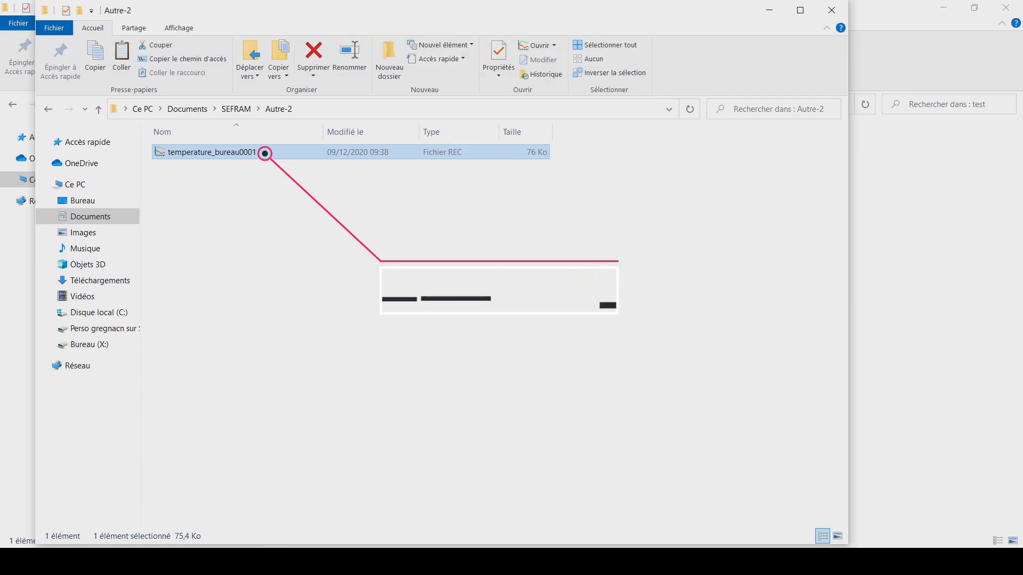
- Open temperature_bureau0001 from Documents/SEFRAM/Autre-2 in Viewer for Sefram recorder, accepting the proposed display settings
right_click(226, 151)
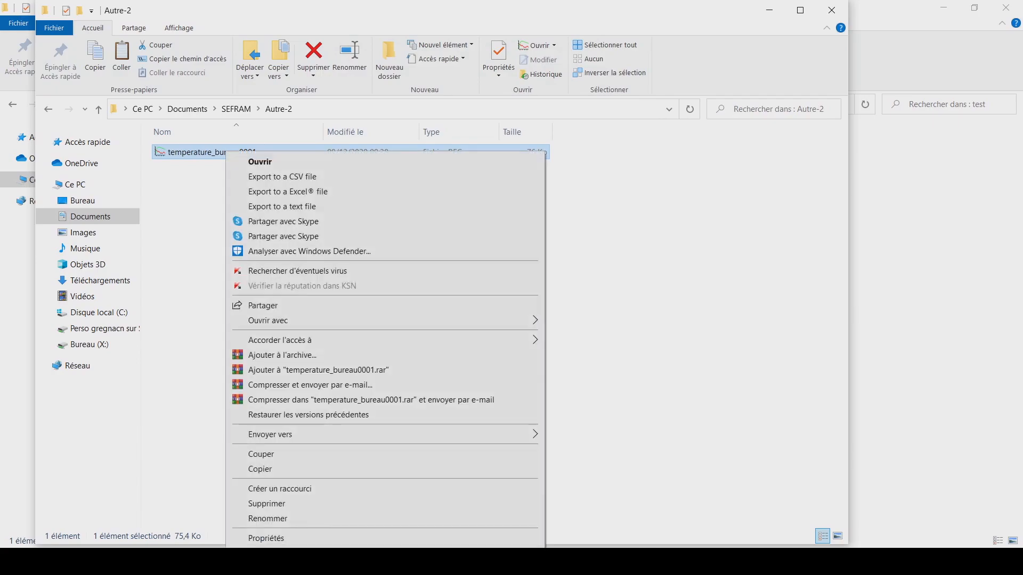
mouse_move(389, 320)
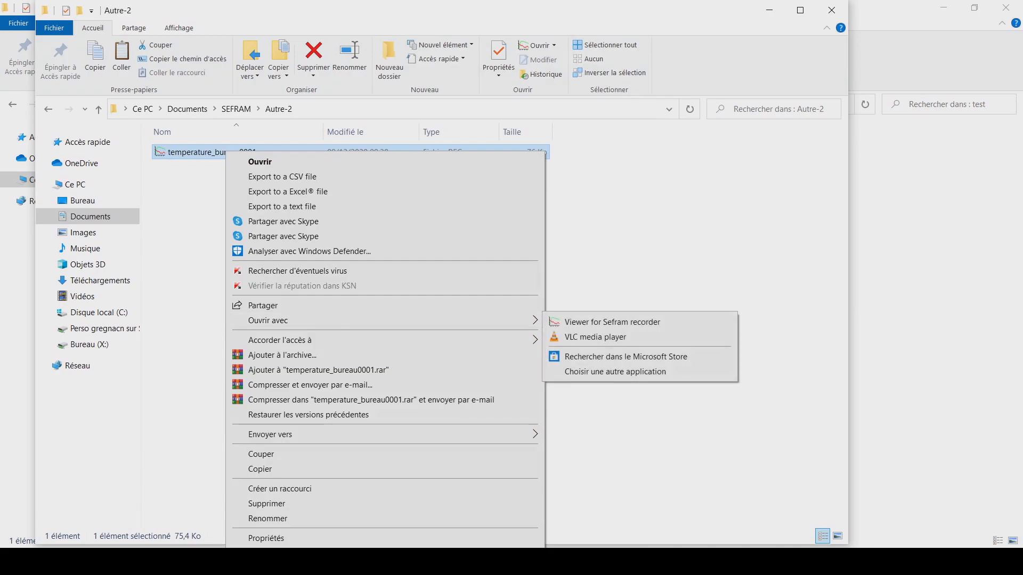
click(602, 322)
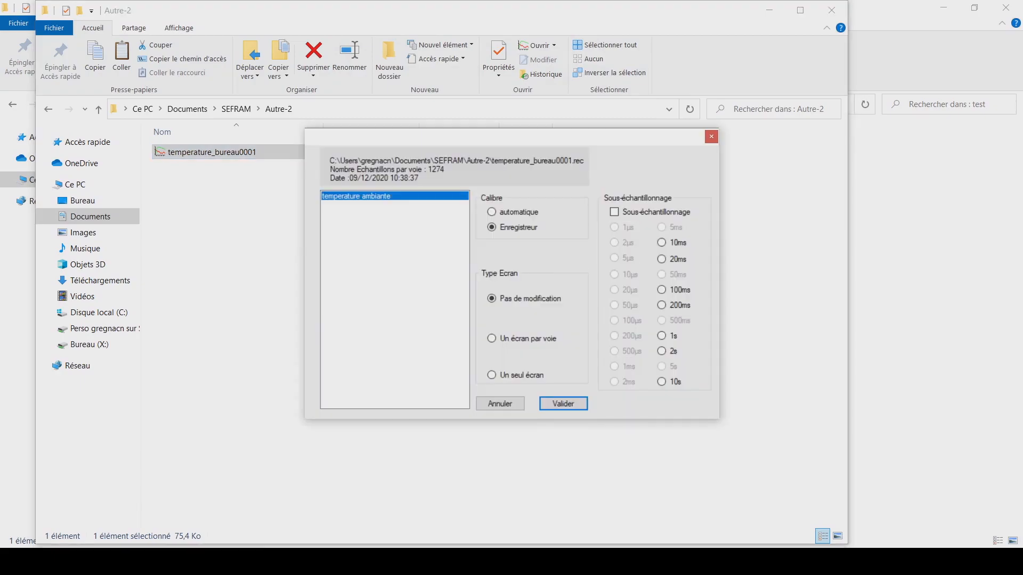
key(Return)
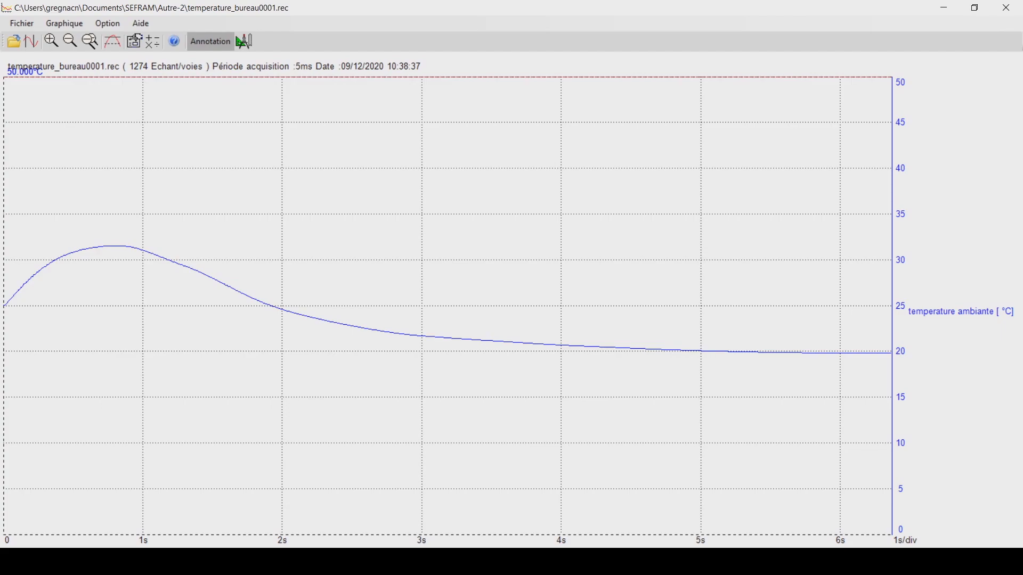
- Activate the cursors on the temperature curve and move them, placing the second one near the curve's peak
click(31, 41)
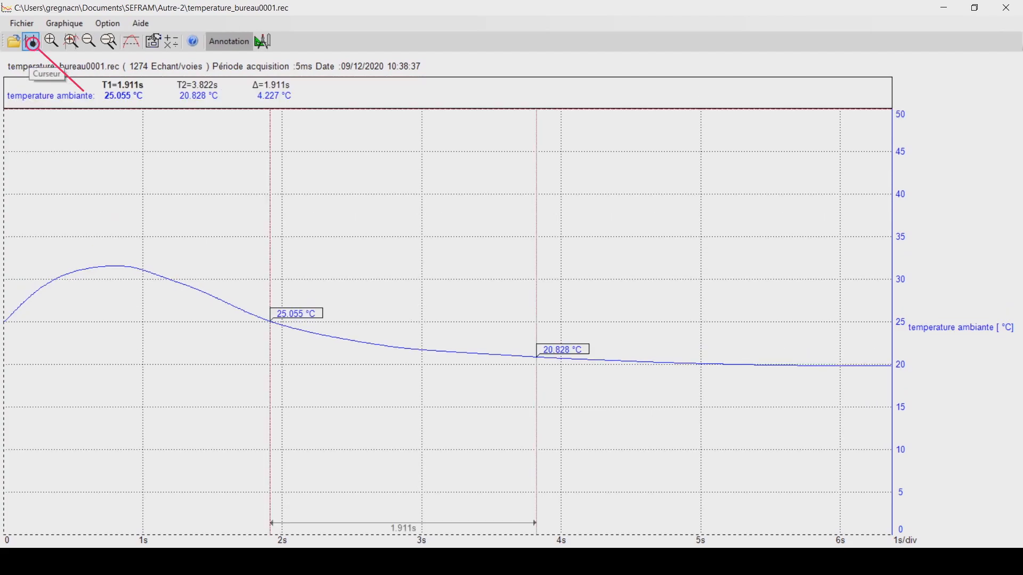
drag(536, 319, 106, 319)
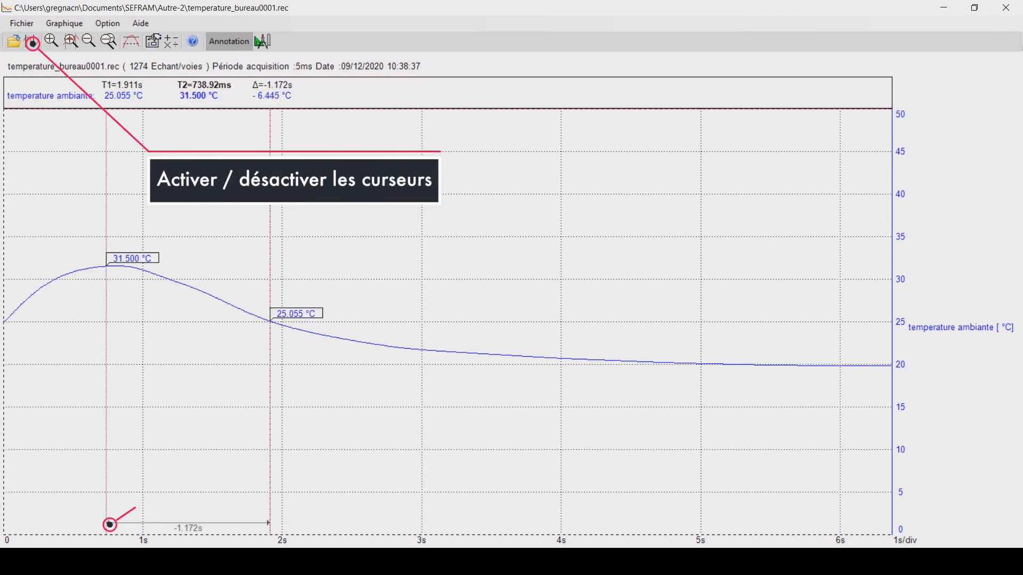
drag(270, 320, 604, 320)
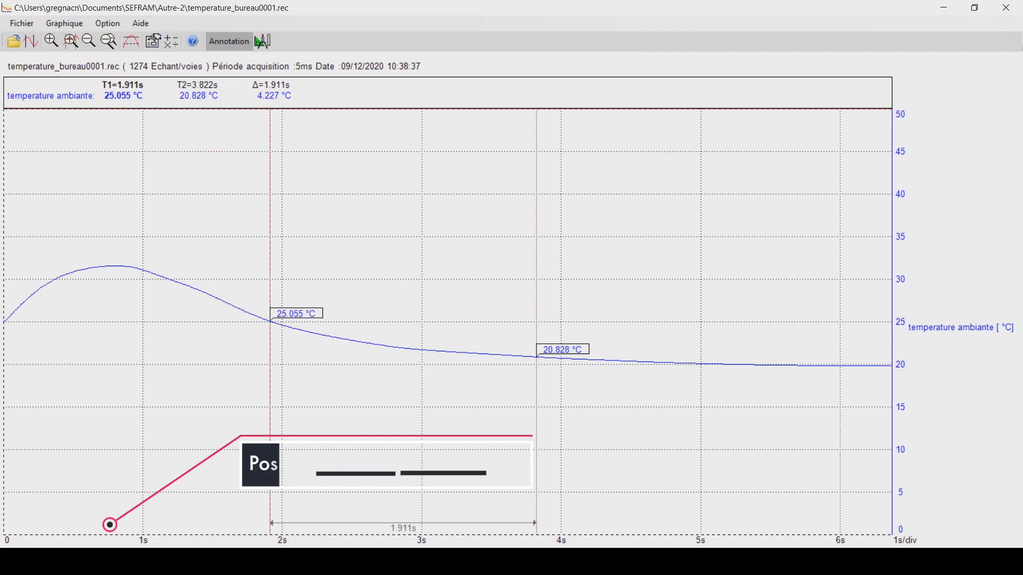
- Export the recording as a CSV file named temperature_bureau0001 with Conversion total and without annotations
click(22, 23)
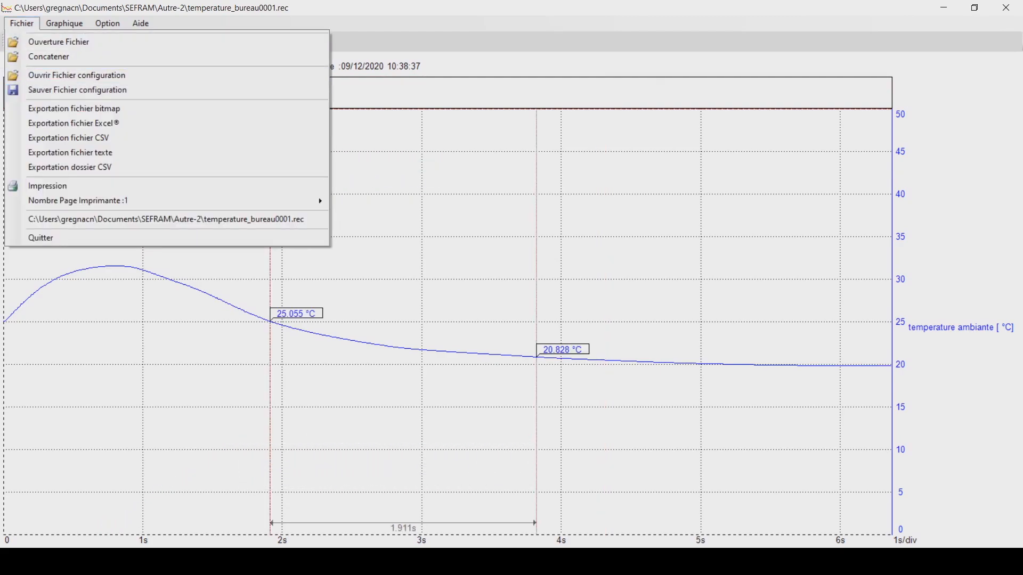
click(68, 138)
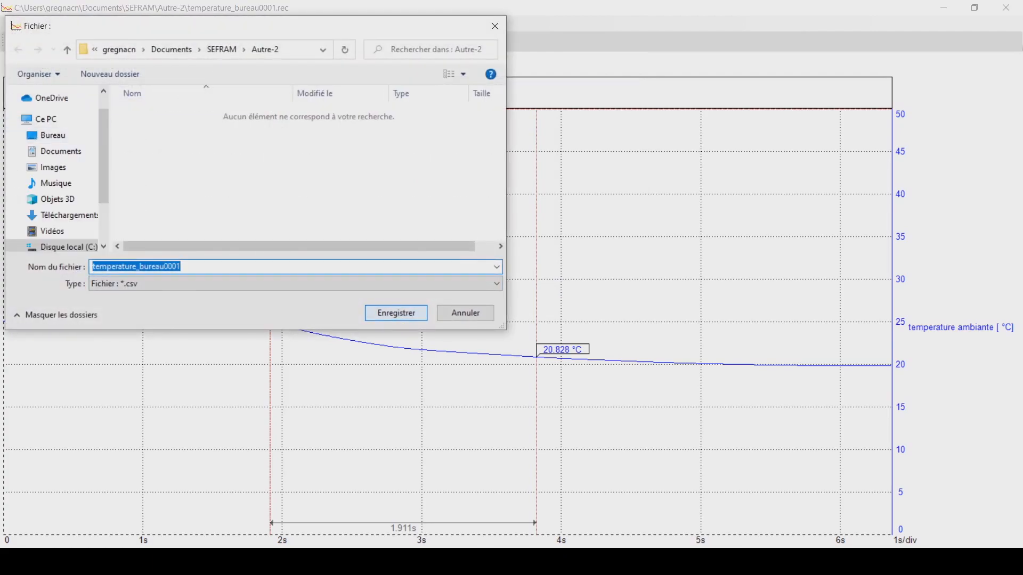
click(396, 314)
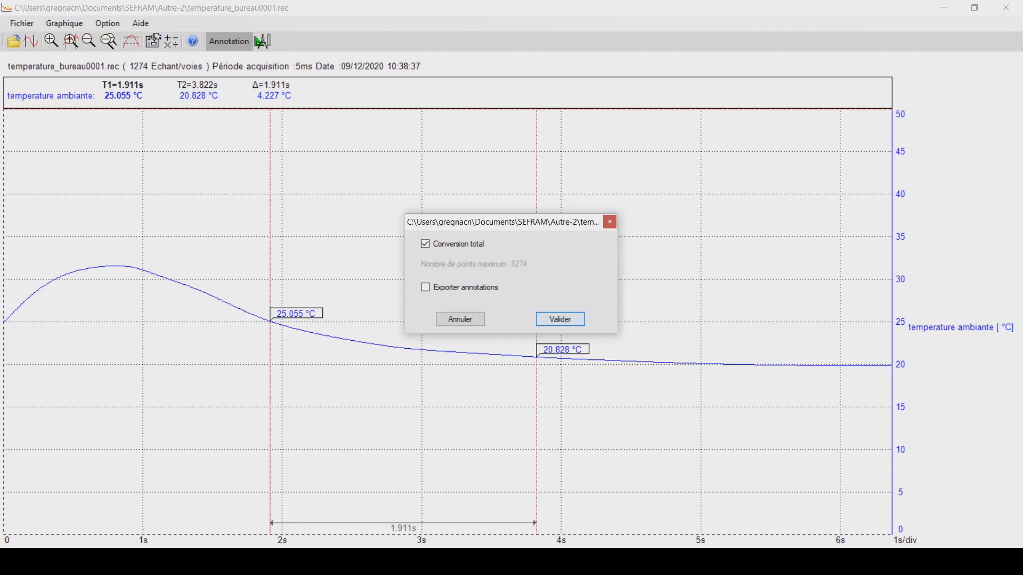
click(560, 319)
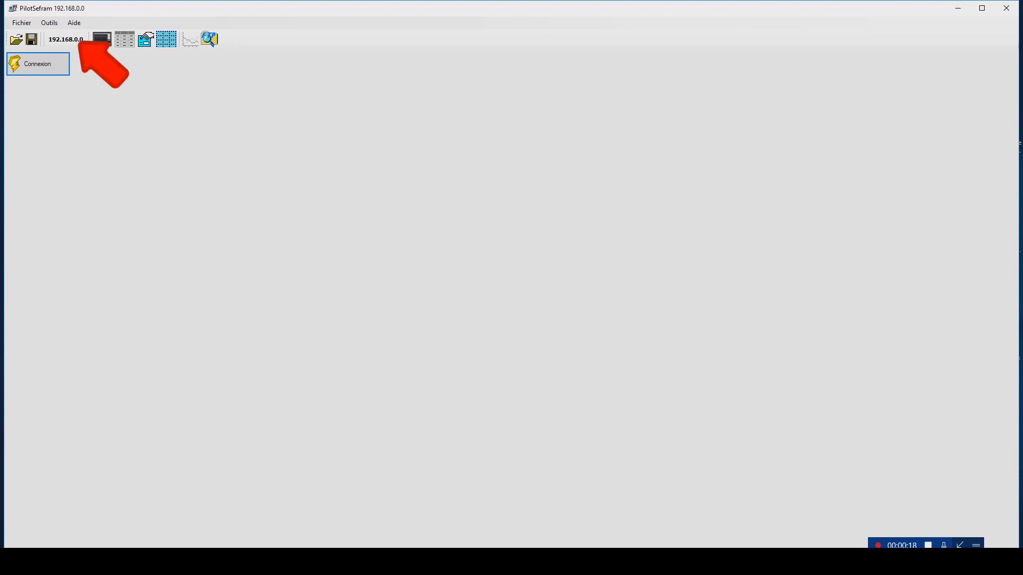
- Switch to PilotSefram and set the recorder's IP address to 192.168.0.135 for a single recorder
click(70, 41)
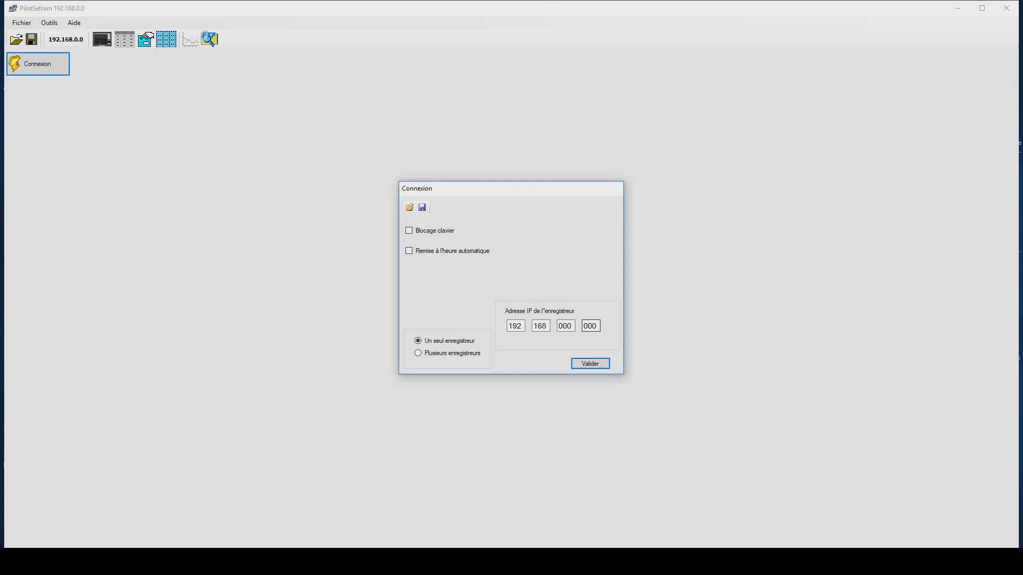
double_click(590, 326)
text(135)
click(590, 364)
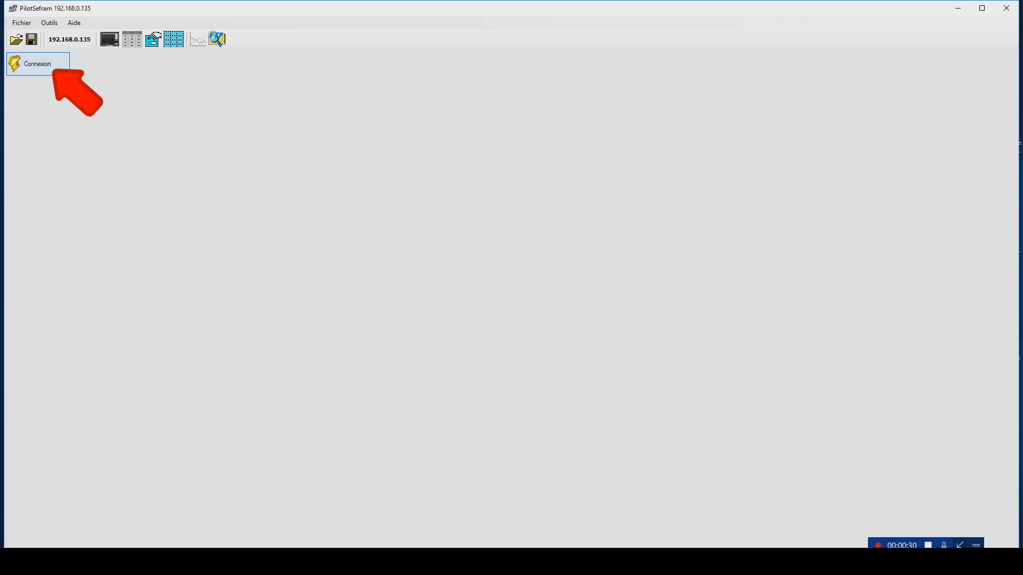
- Connect to the recorder in remote-control mode without retrieving its current configuration
key(Return)
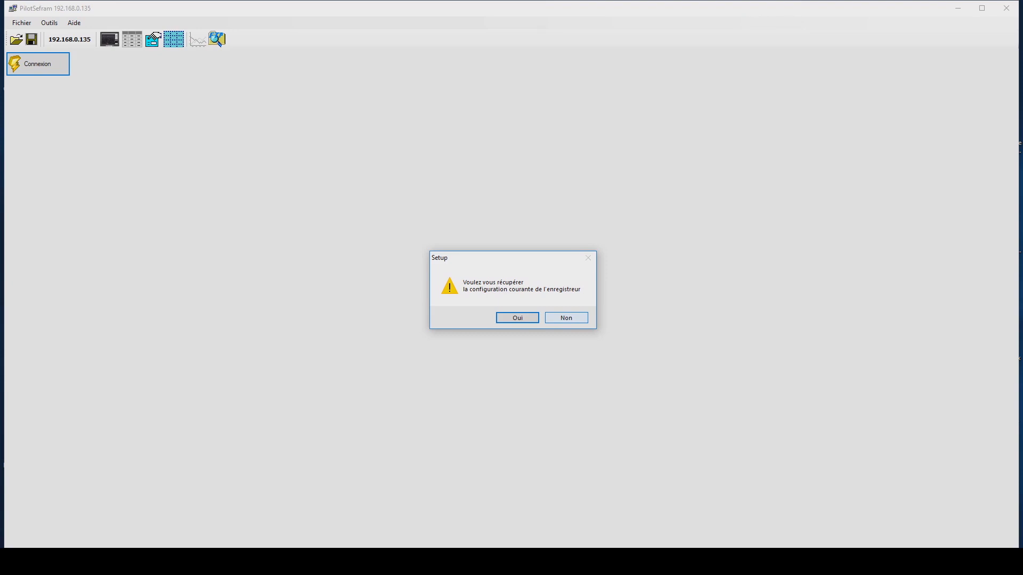
click(566, 318)
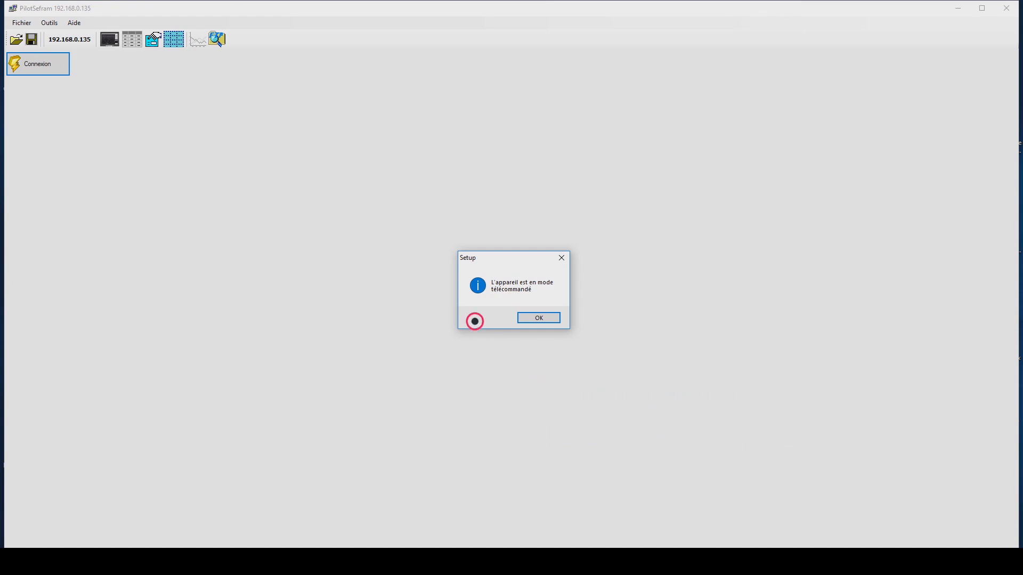
click(538, 318)
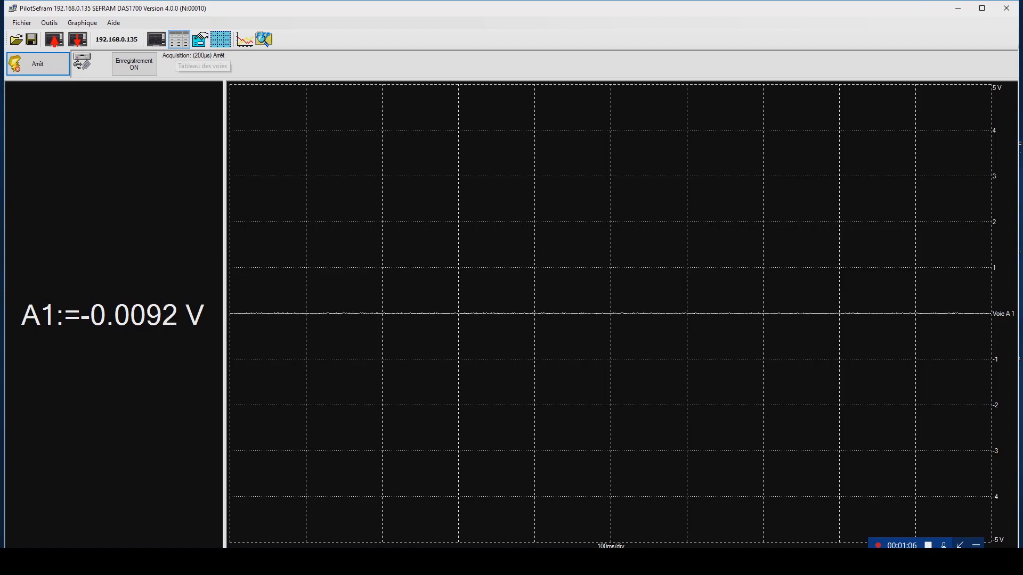
- Deactivate channel A 1 and activate channel A 3 in the channel table
click(179, 39)
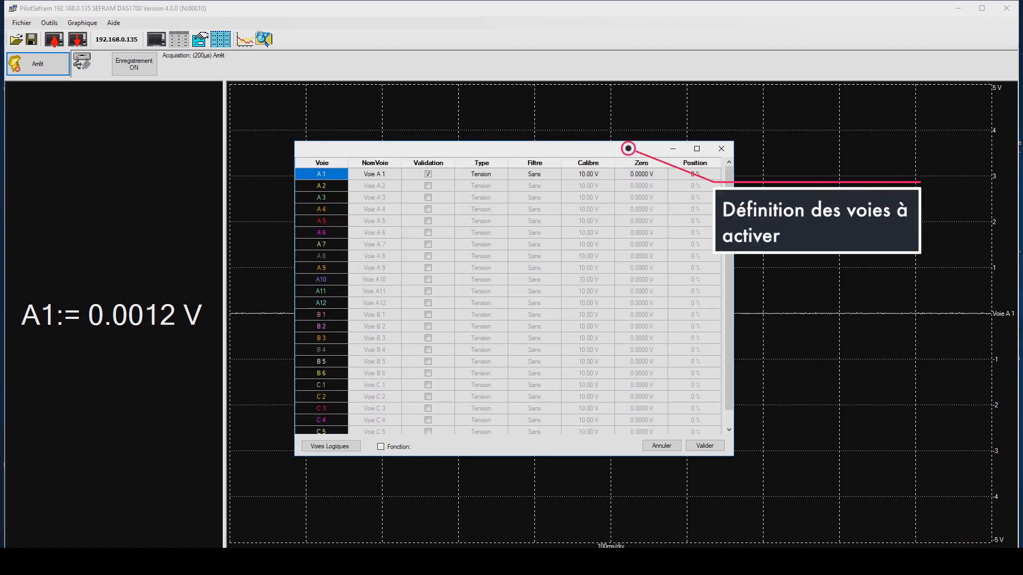
click(428, 174)
click(427, 197)
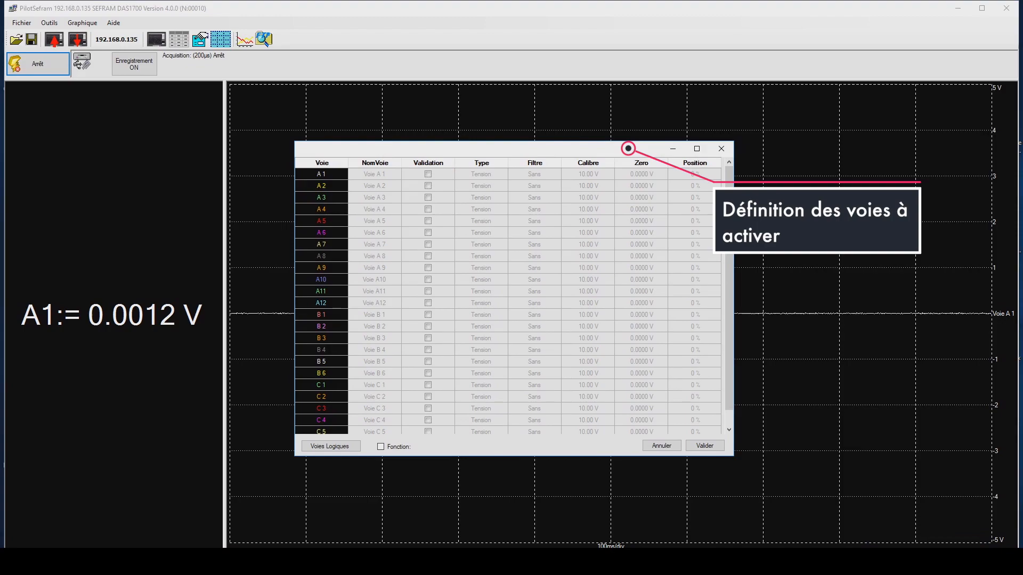
- Rename channel A 3 to Température ambiante
click(382, 198)
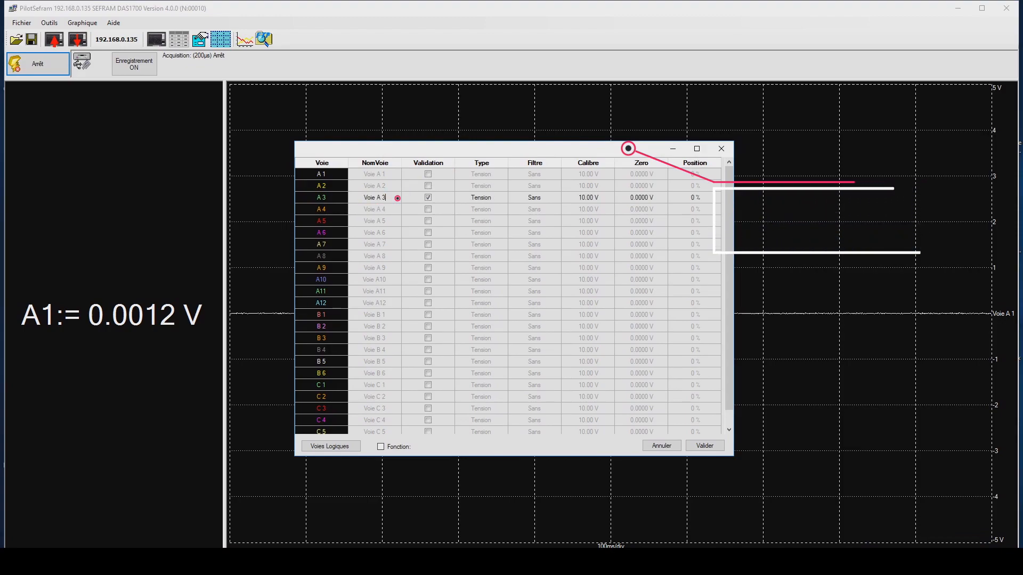
drag(386, 197, 363, 198)
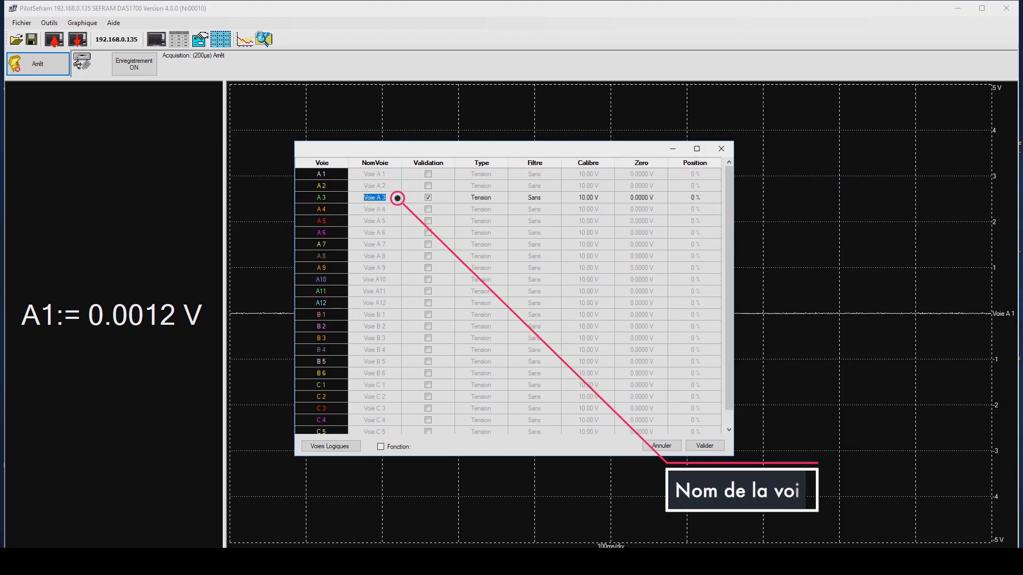
text(Temp)
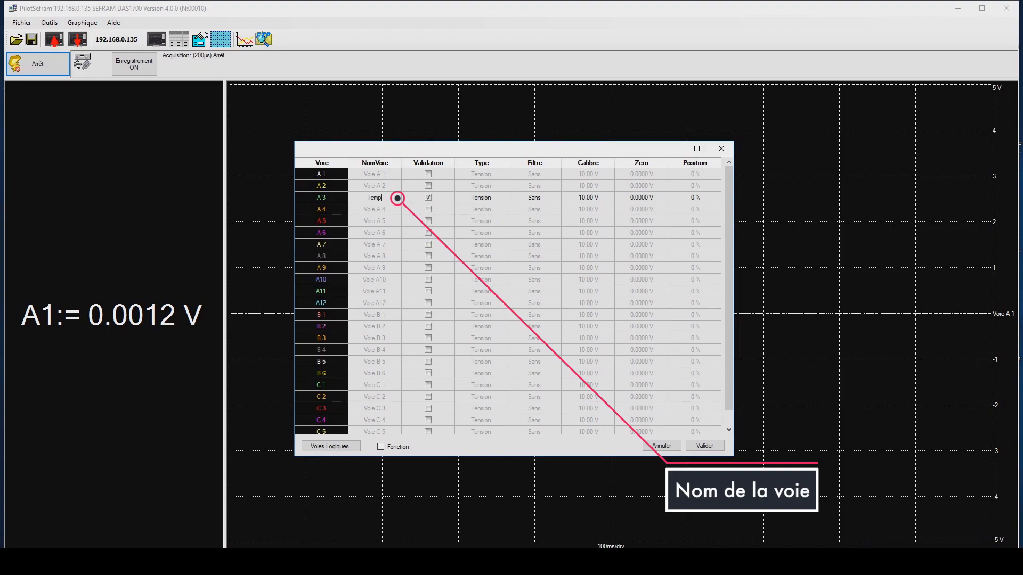
text(érature amb)
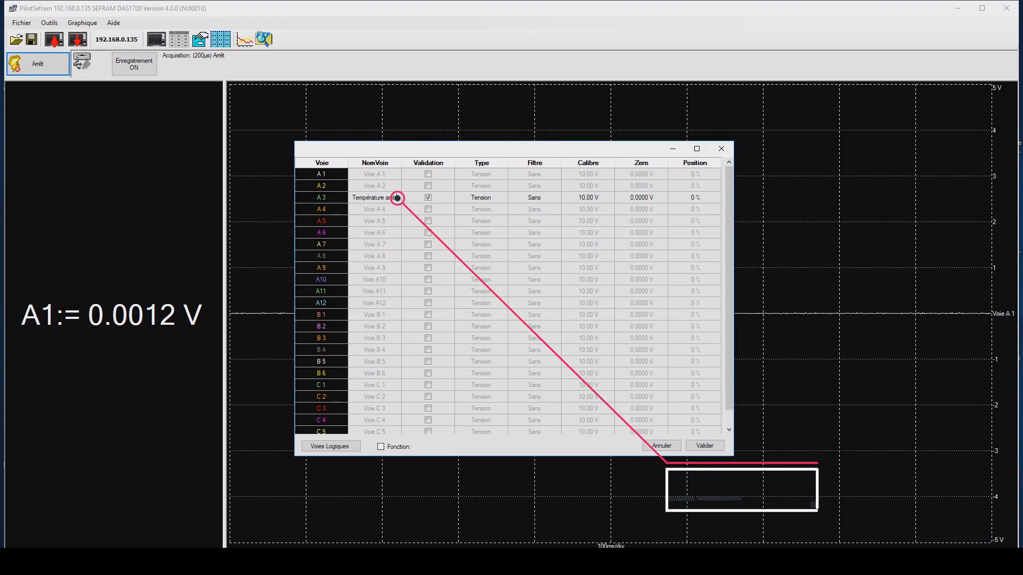
text(iante)
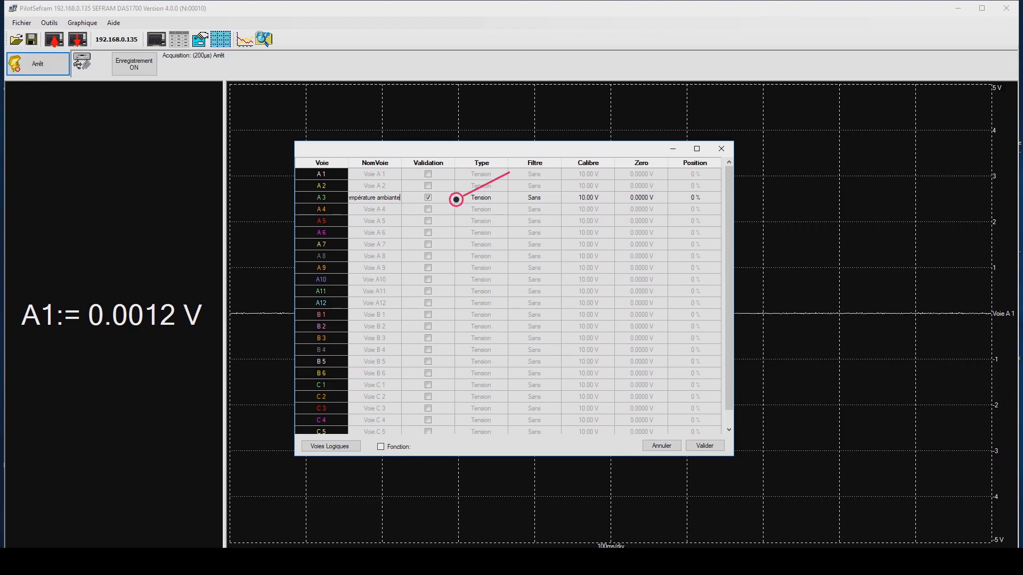
- Set the signal type of channel A 3 to Thermocouple, type K with compensation and no filter
click(456, 198)
click(457, 198)
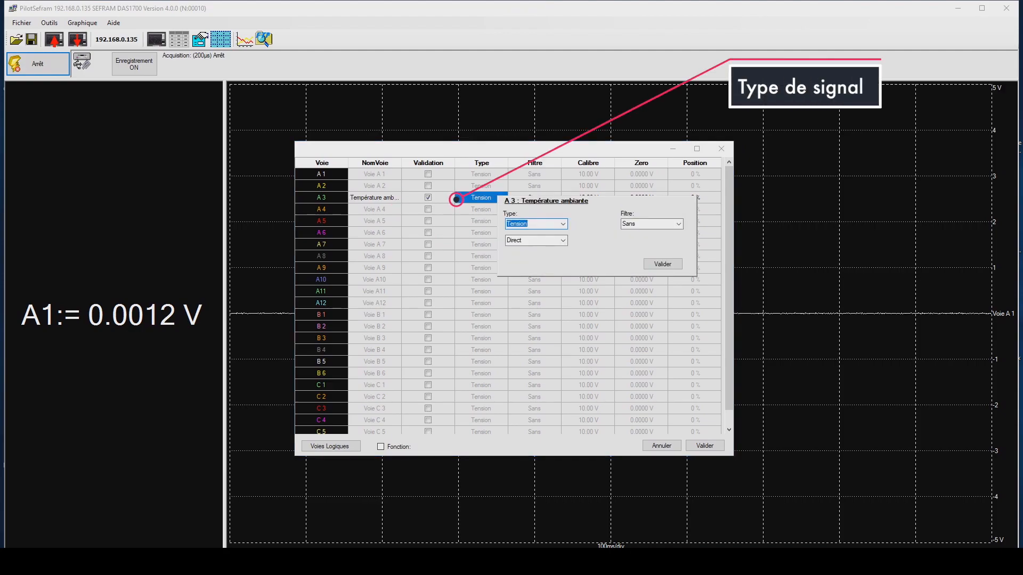
click(563, 224)
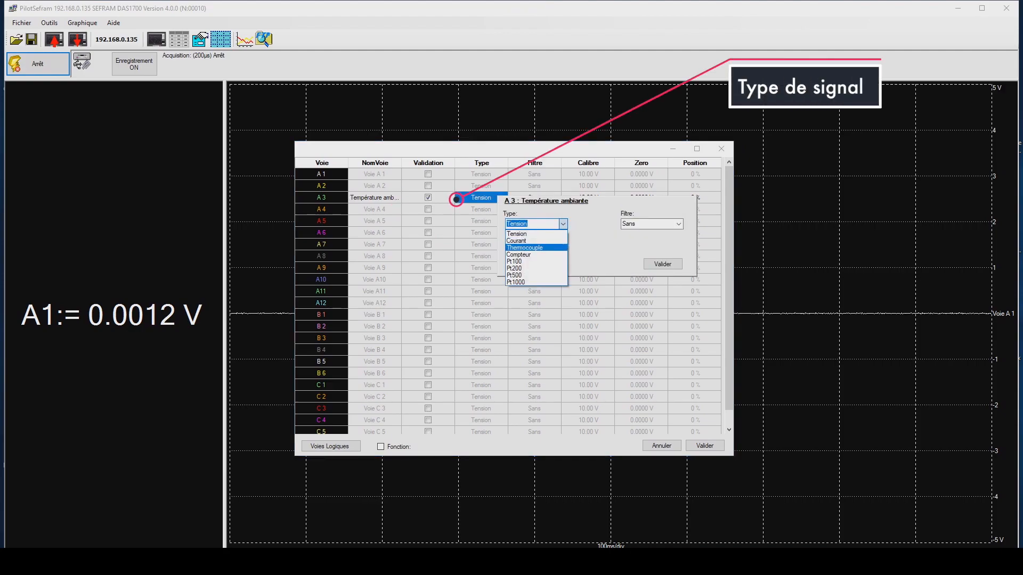
click(536, 247)
click(563, 240)
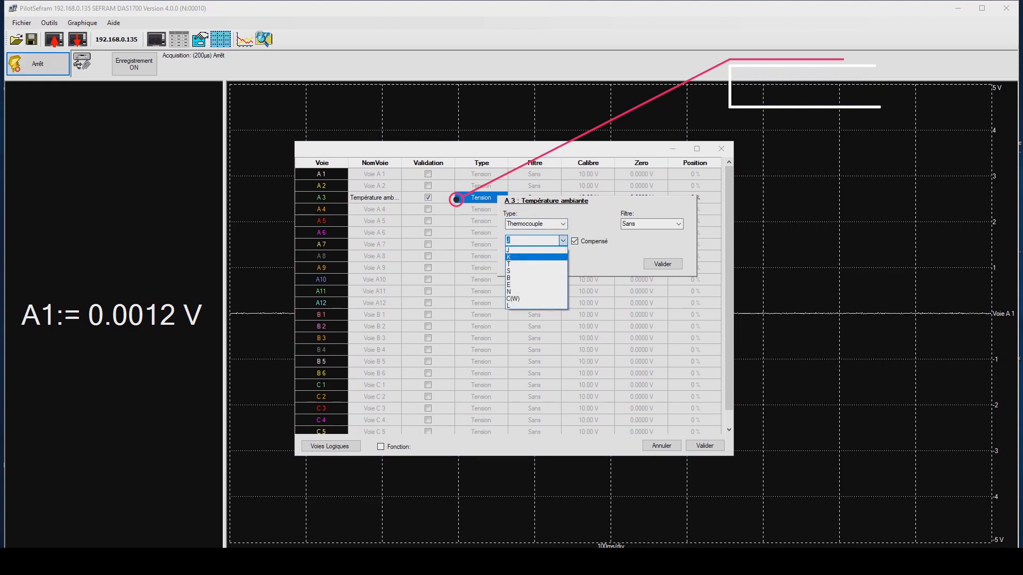
click(549, 256)
click(663, 264)
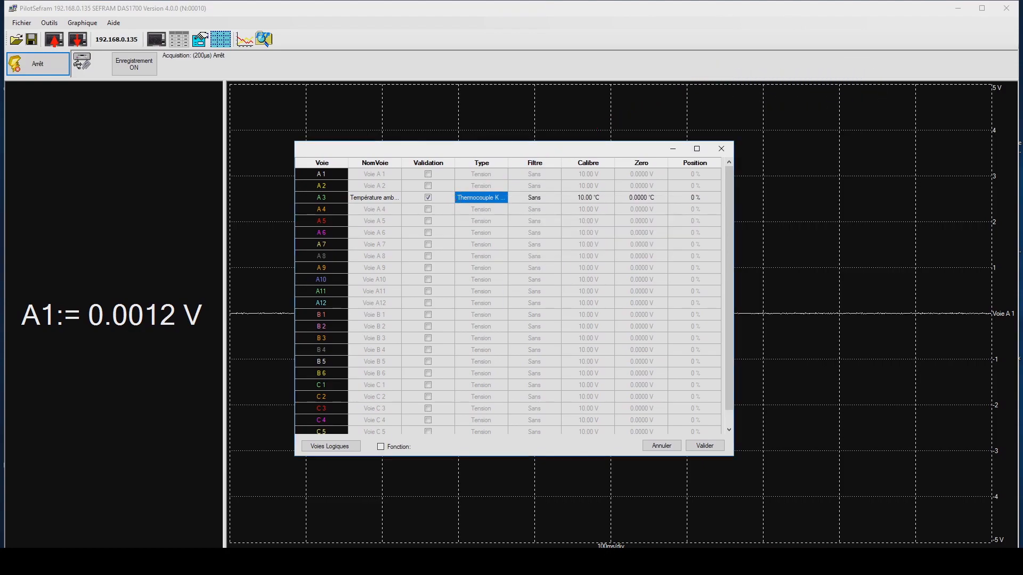
- Apply a numeric 1 Hz filter to channel A 3
click(491, 198)
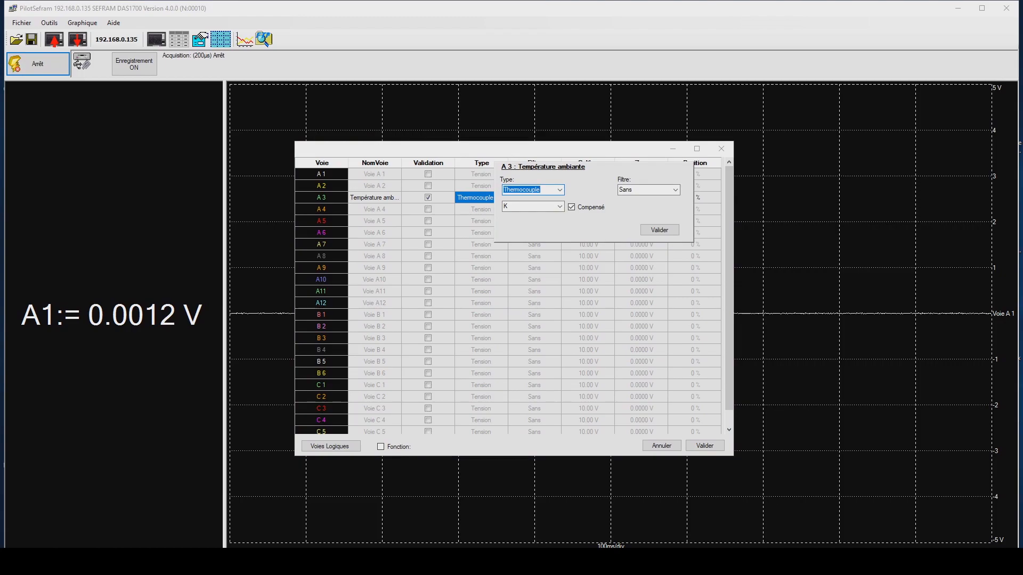
click(675, 190)
click(625, 206)
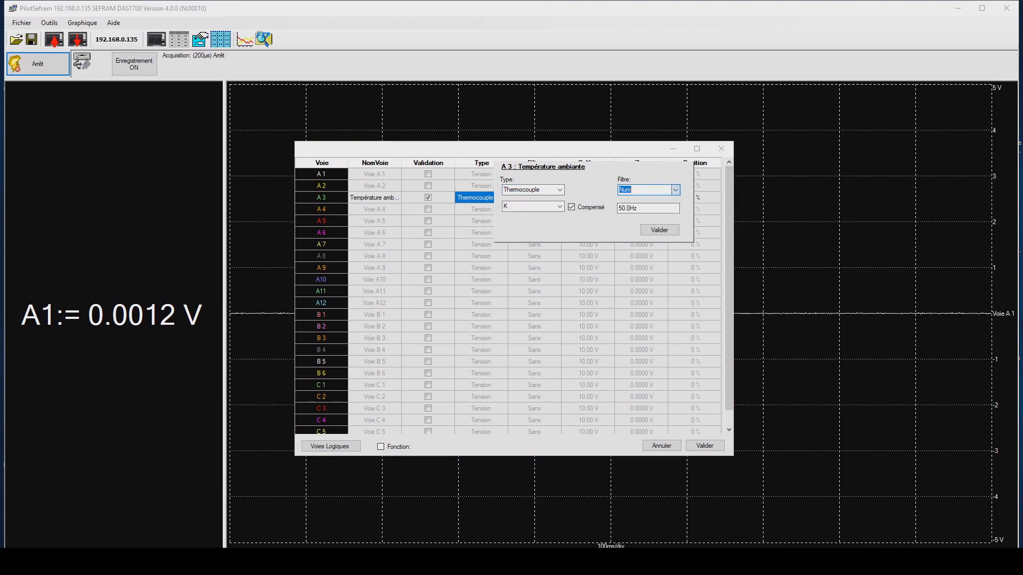
drag(639, 209, 618, 209)
text(1)
click(660, 229)
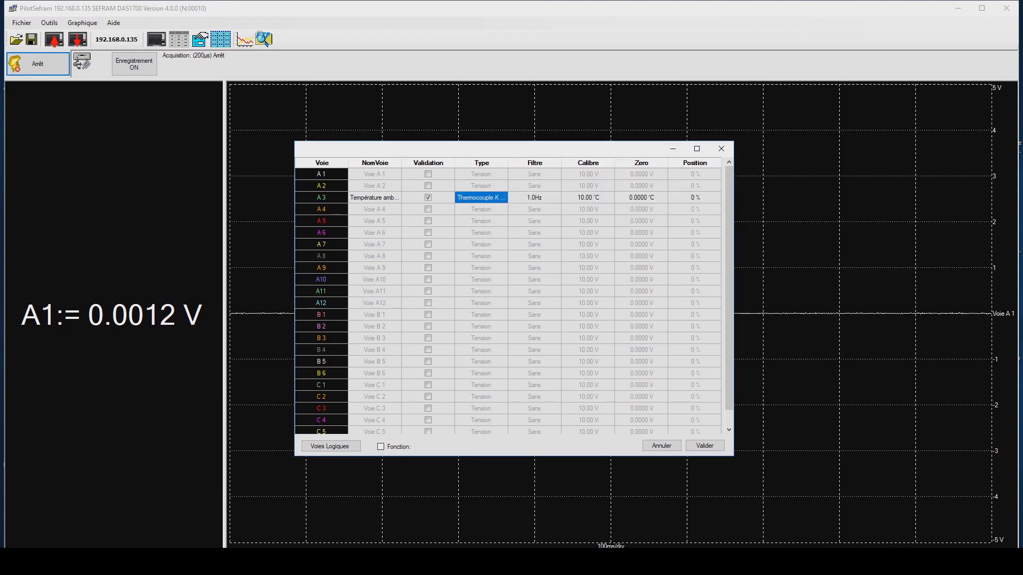
- Set channel A 3's range to 60 °C, with zero at 0 °C and position at -100 %
click(565, 197)
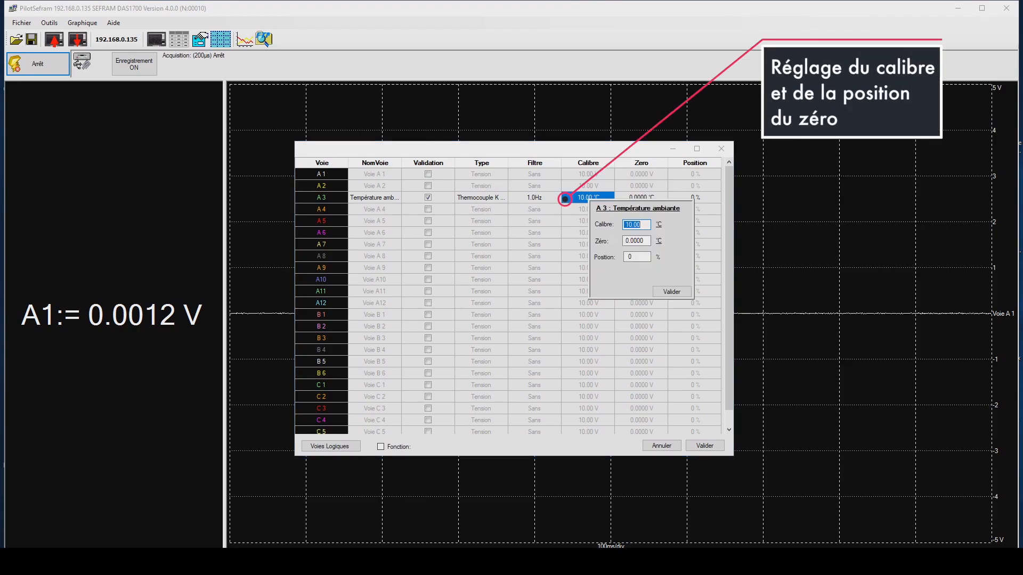
text(60)
key(Tab)
key(Tab)
key(Tab)
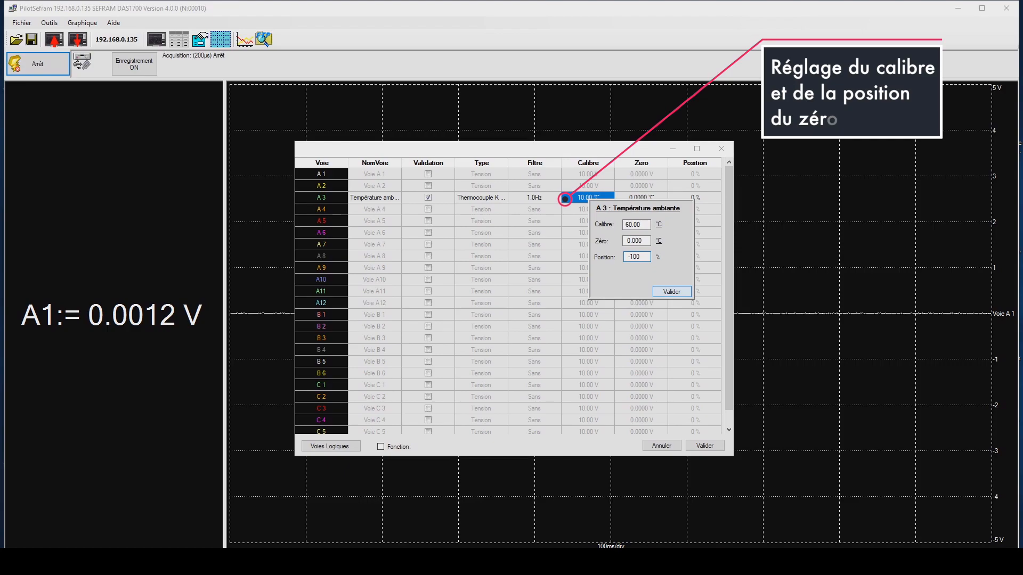
key(Return)
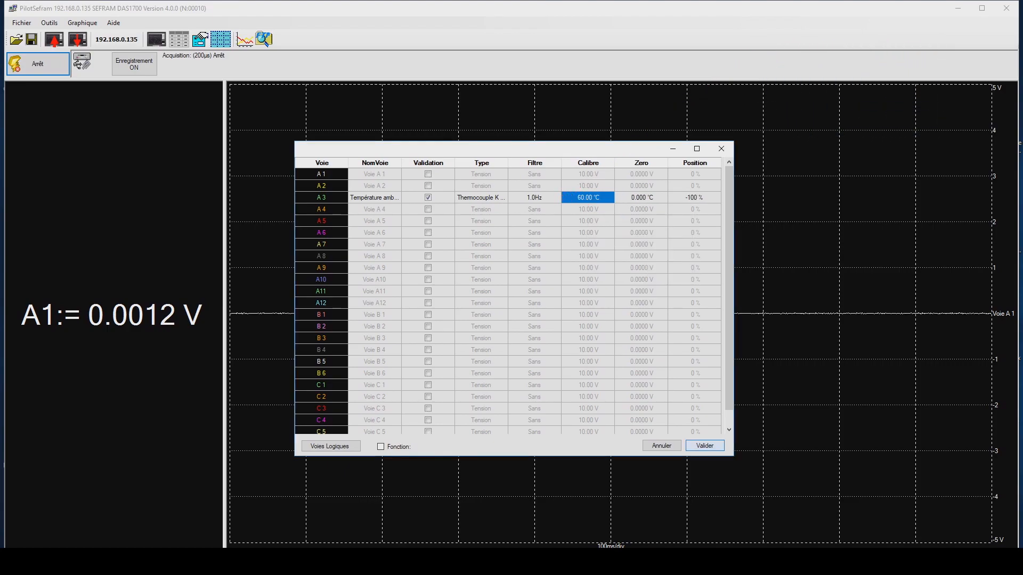
- Validate the channel table and send its configuration to the recorder
key(Return)
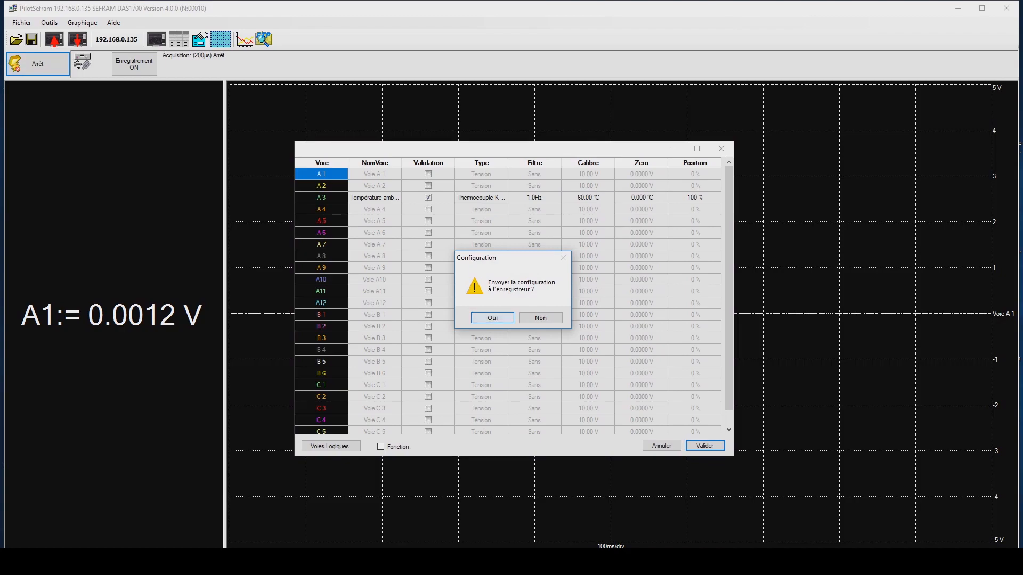
key(Return)
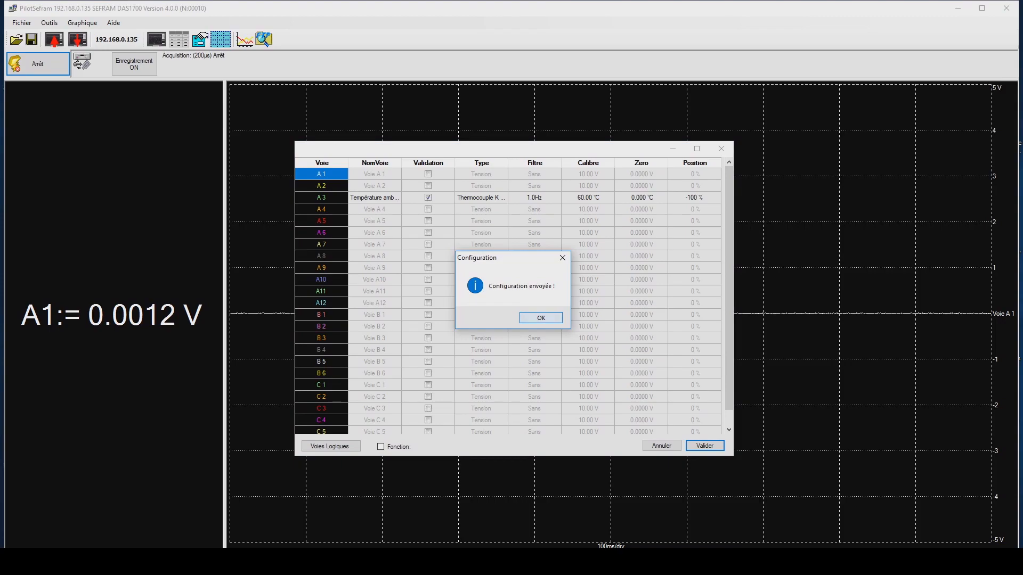
key(Return)
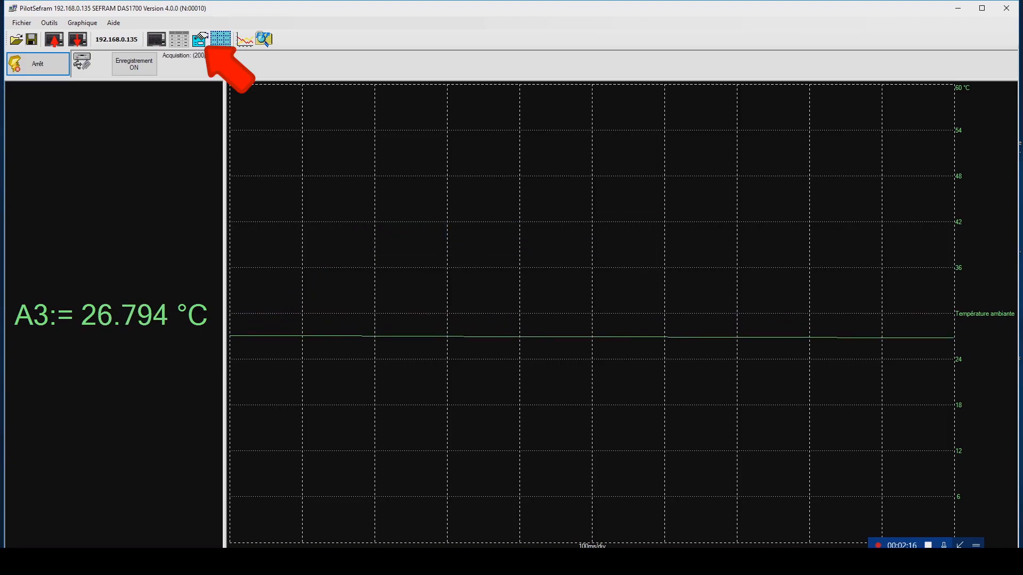
- Open the trigger settings, keep Fichier as the recording mode and name the recording Température ambiante
click(200, 40)
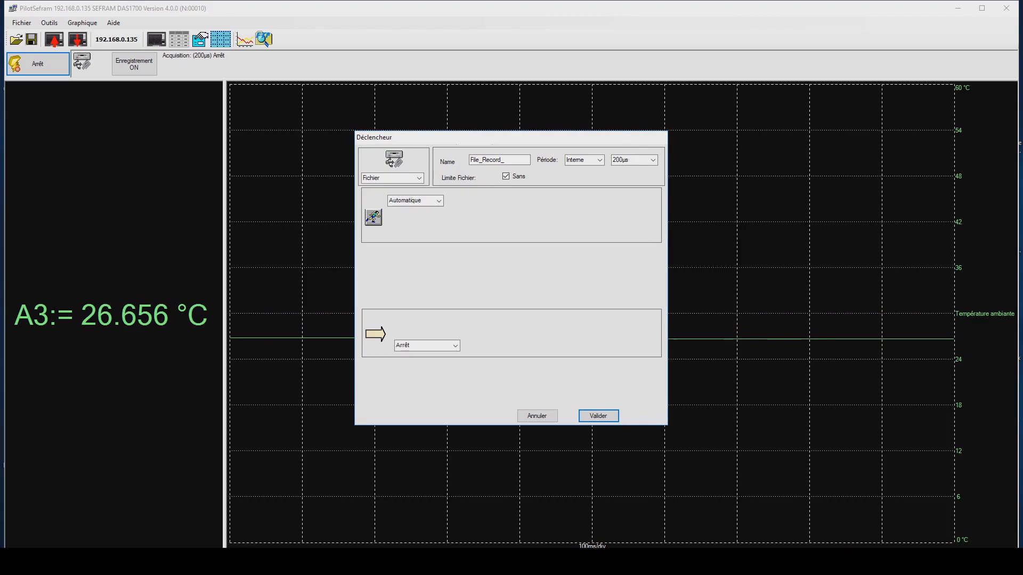
click(419, 178)
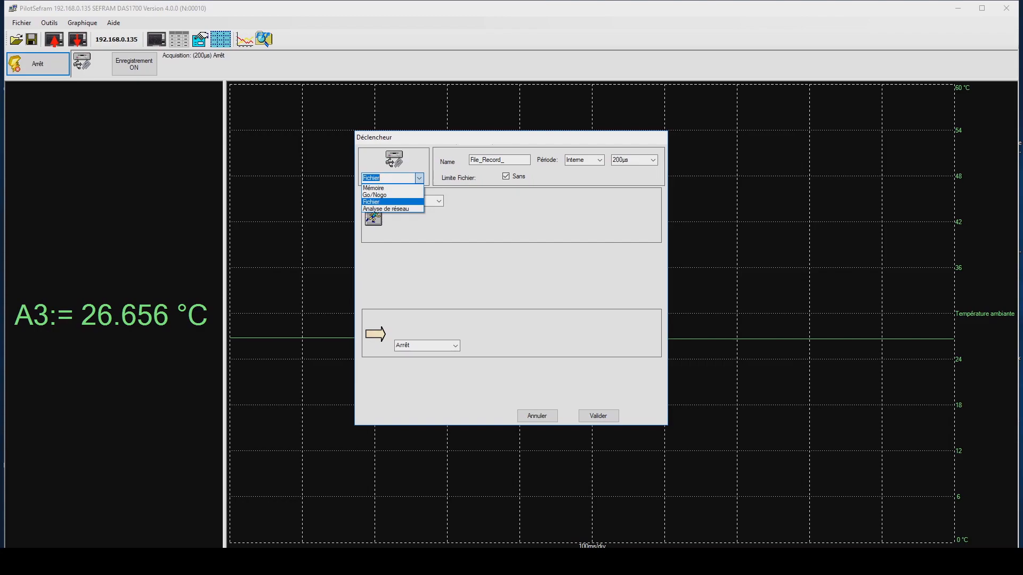
double_click(522, 161)
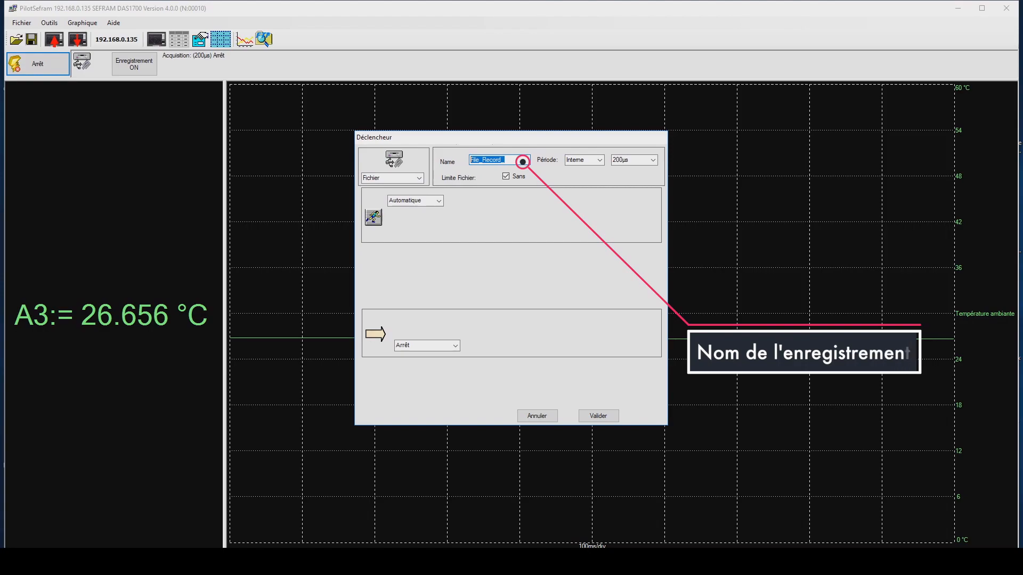
text(Température ambiante)
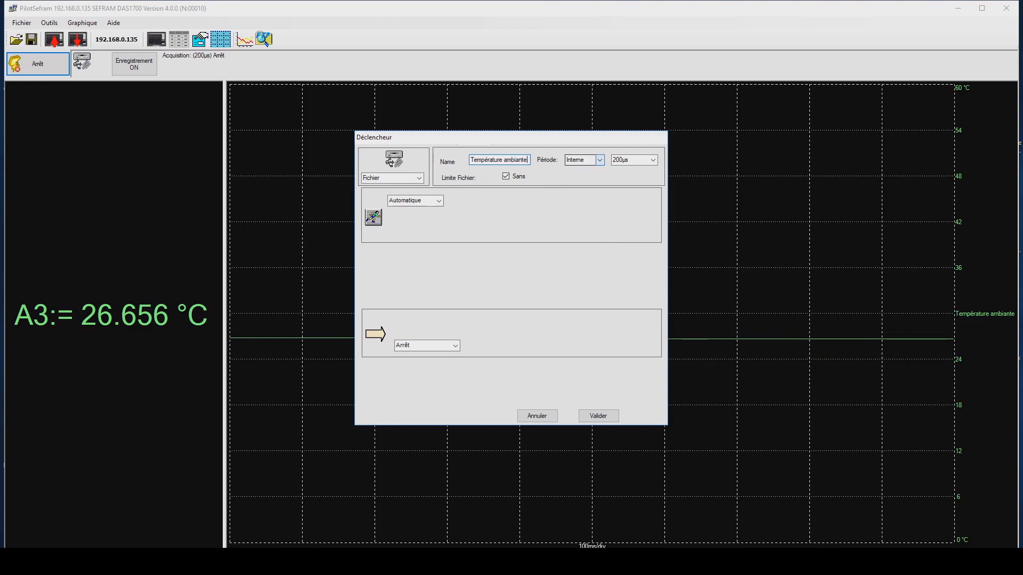
- Keep the recording's sampling period internal at 200 µs, with no file size limit
click(600, 160)
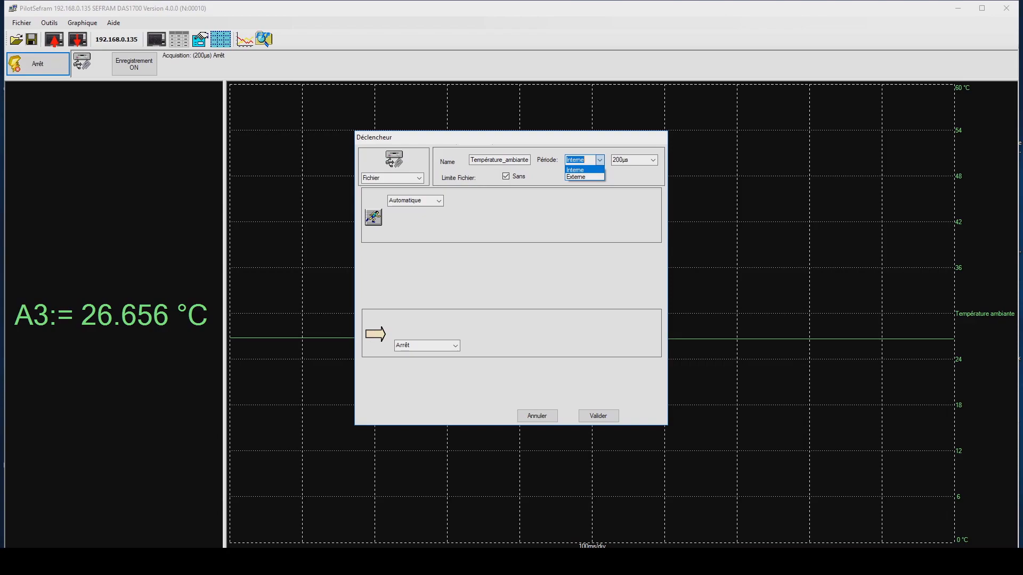
click(599, 161)
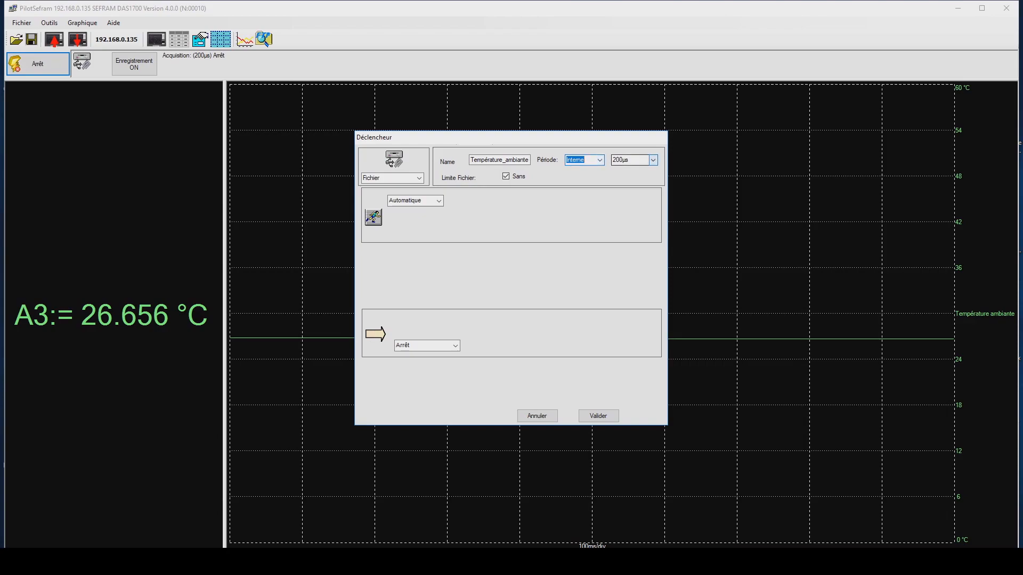
click(653, 160)
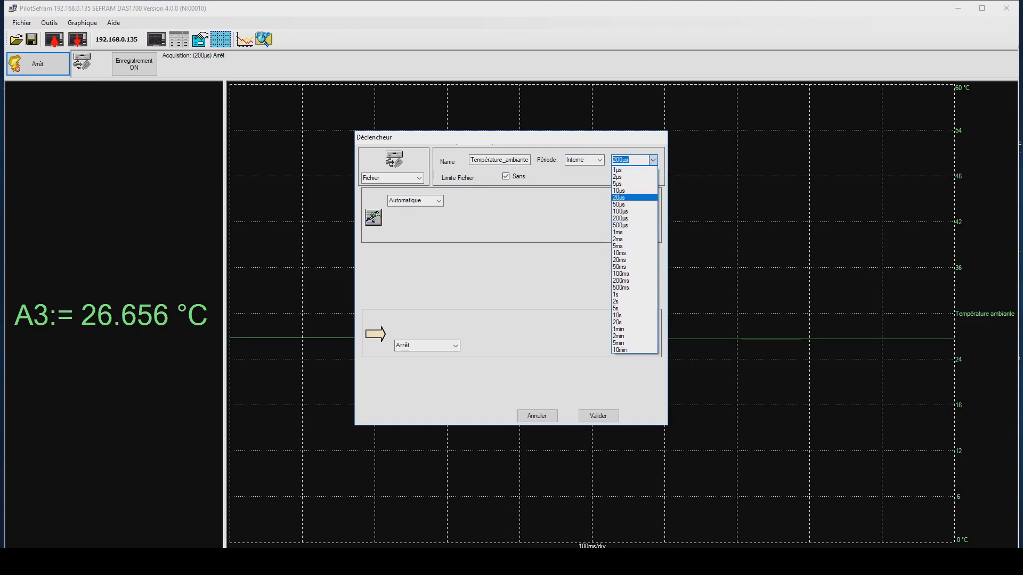
click(628, 218)
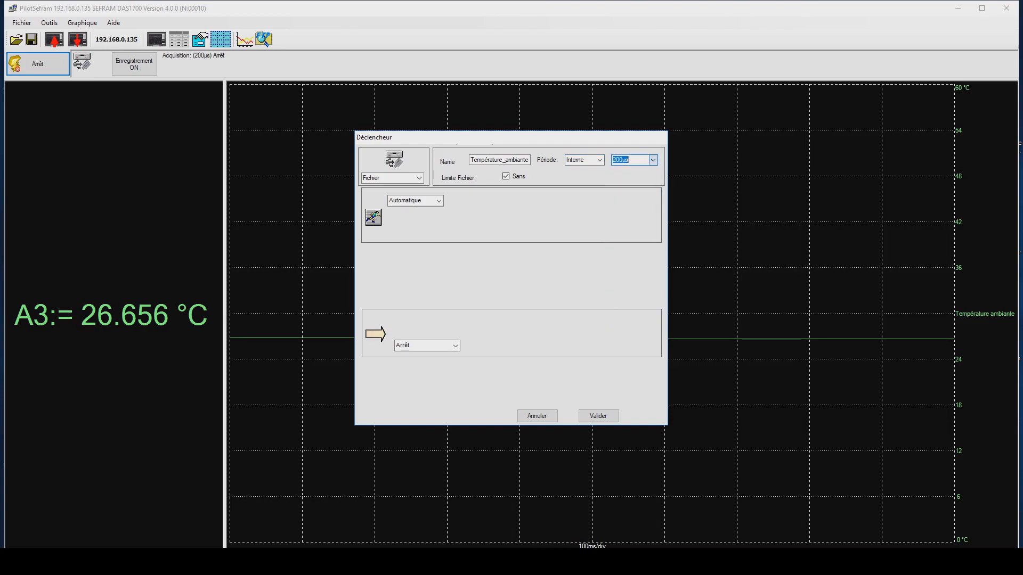
click(506, 176)
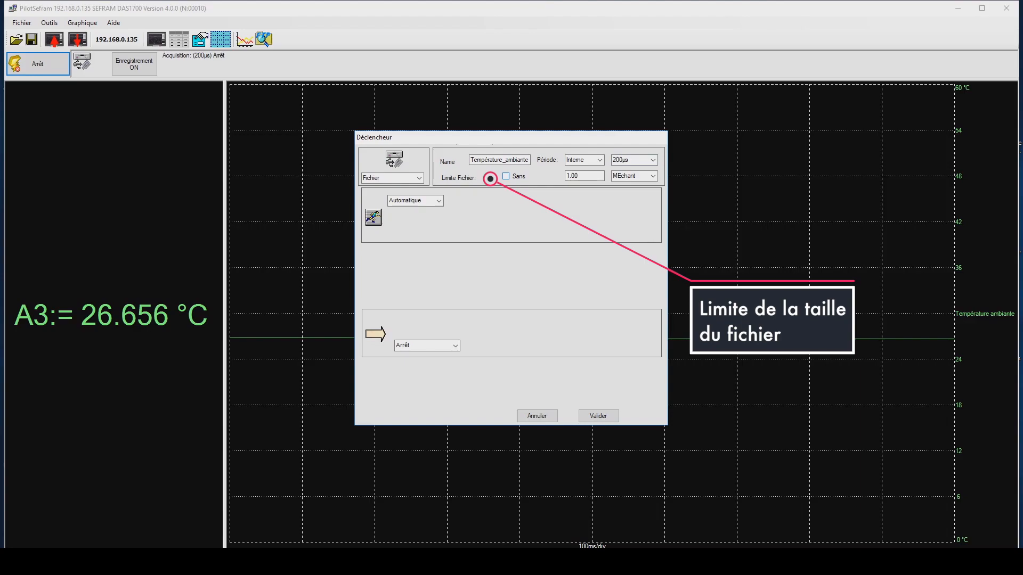
click(506, 176)
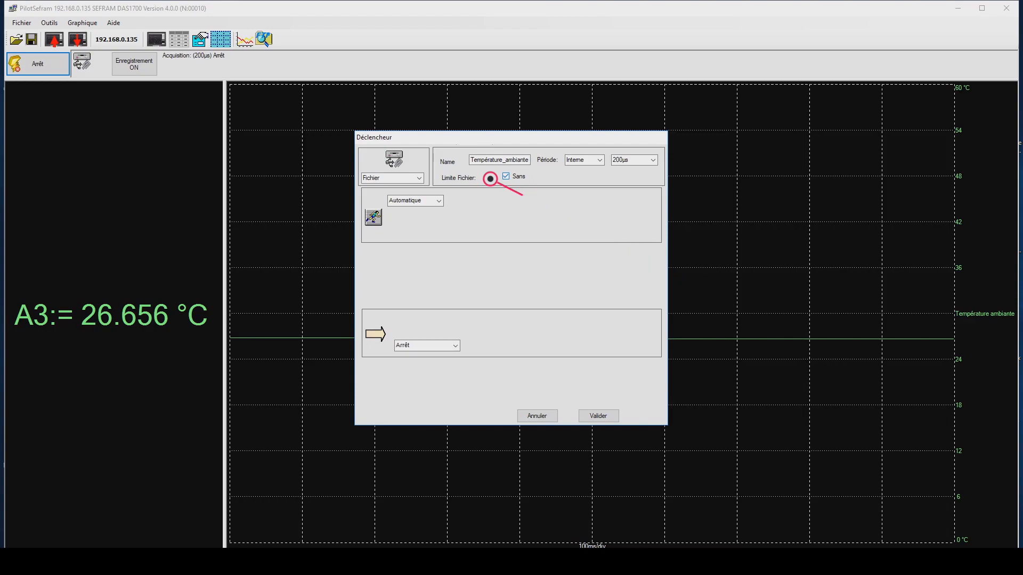
- Switch the start condition to Déclencheur and review its trigger sources, keeping Voie Analog
click(441, 200)
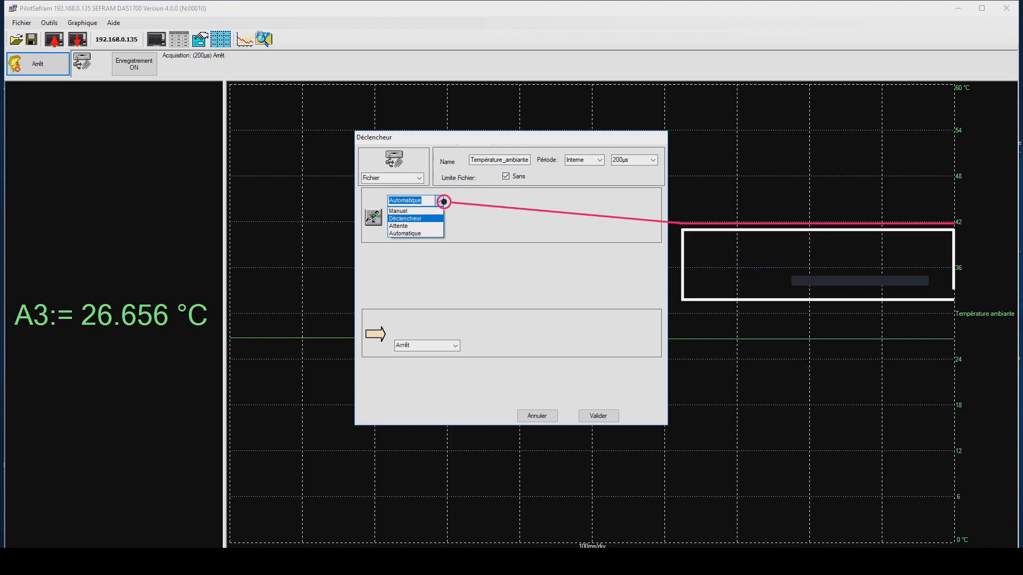
click(439, 218)
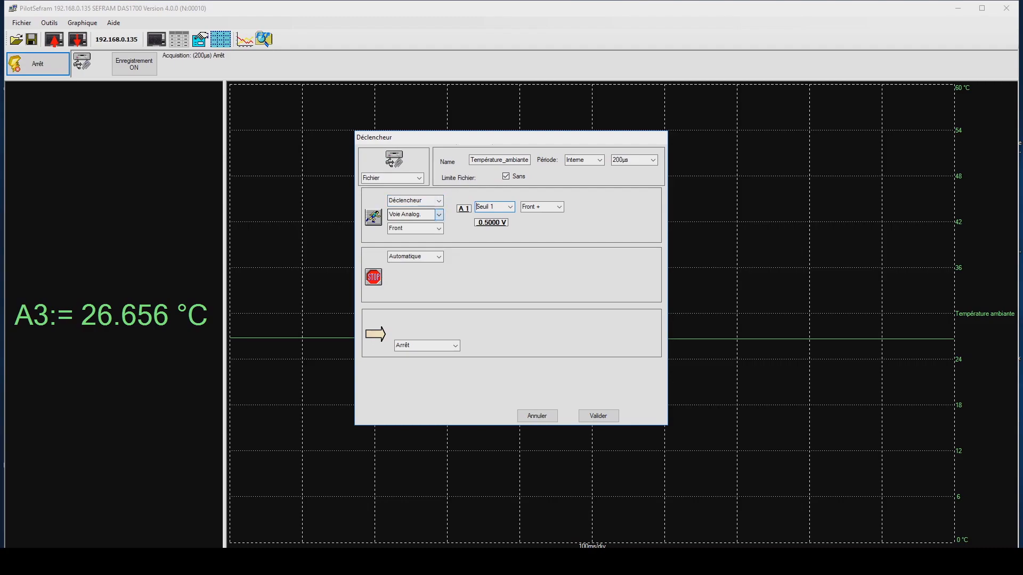
click(438, 214)
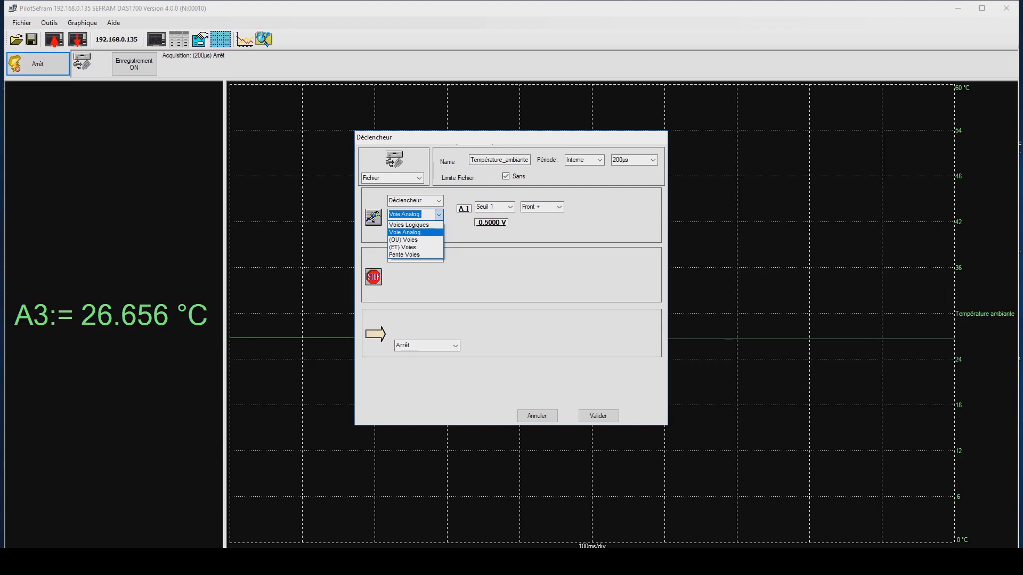
click(439, 257)
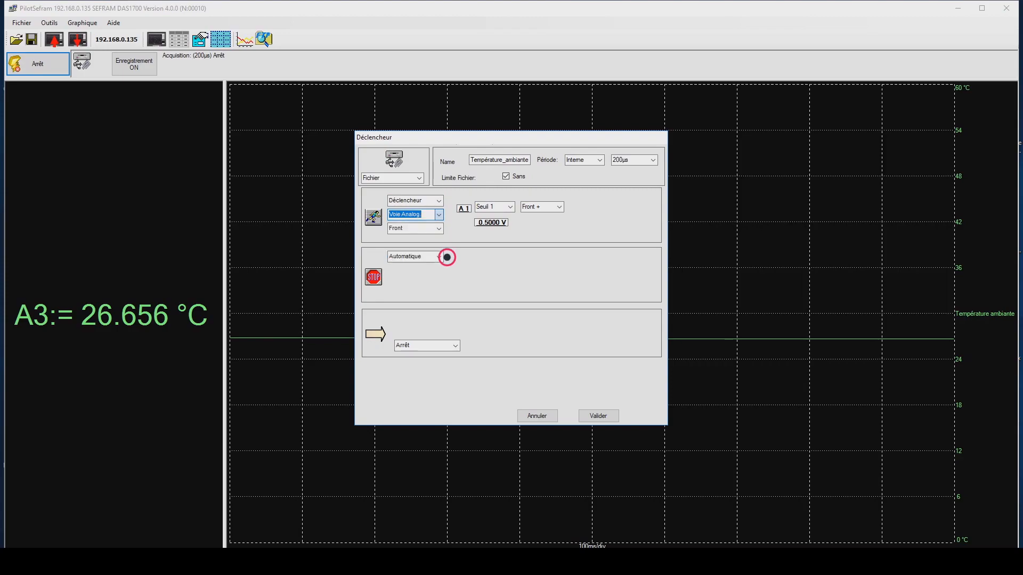
- Switch the stop condition to Déclencheur and review its trigger sources, keeping Voie Analog
click(438, 257)
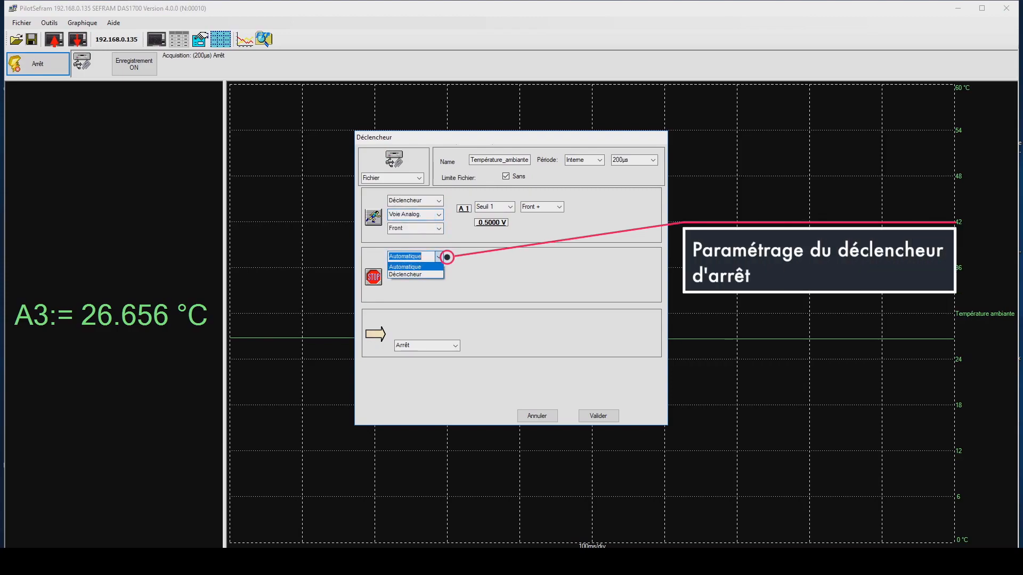
click(437, 274)
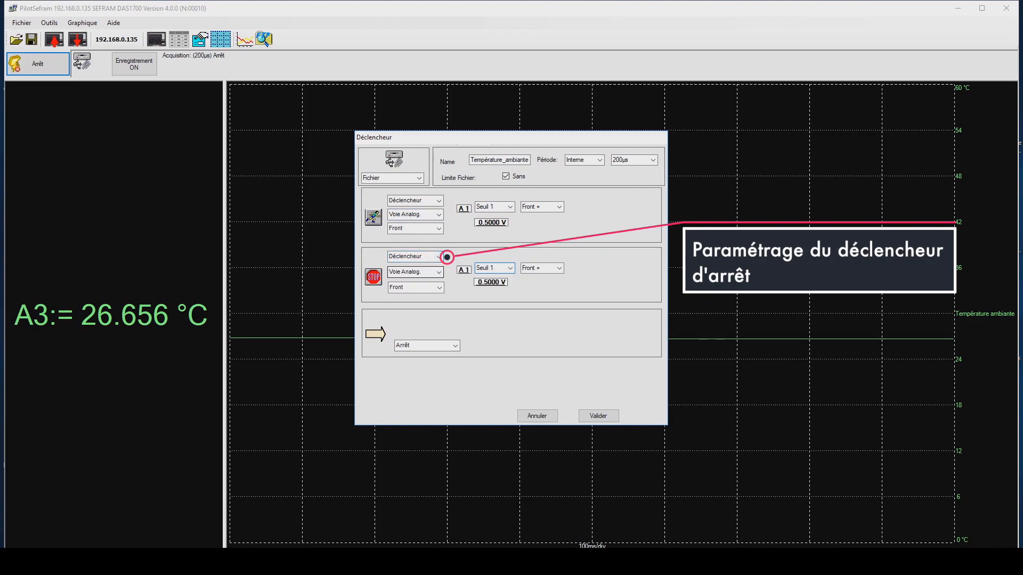
click(439, 272)
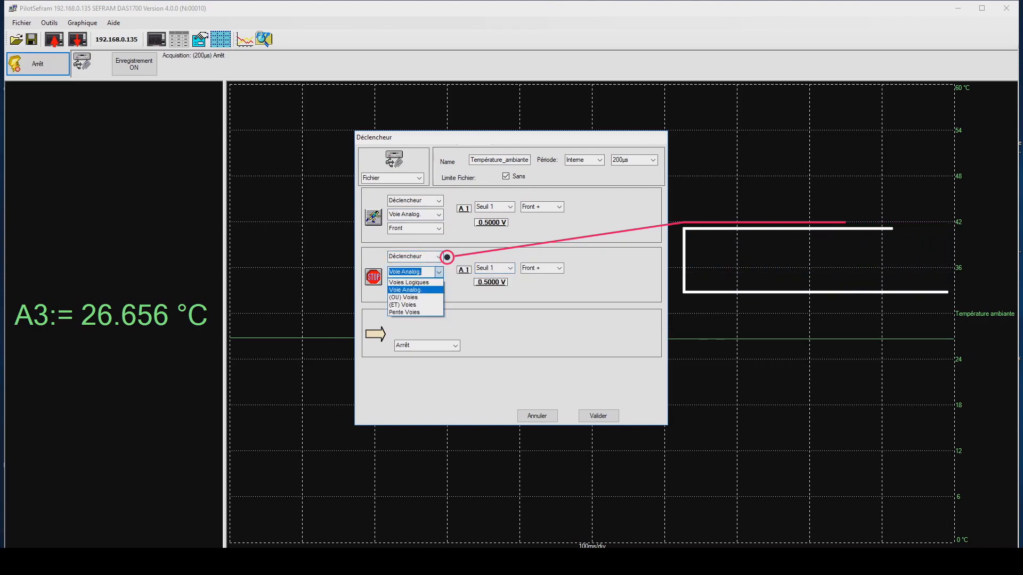
click(439, 272)
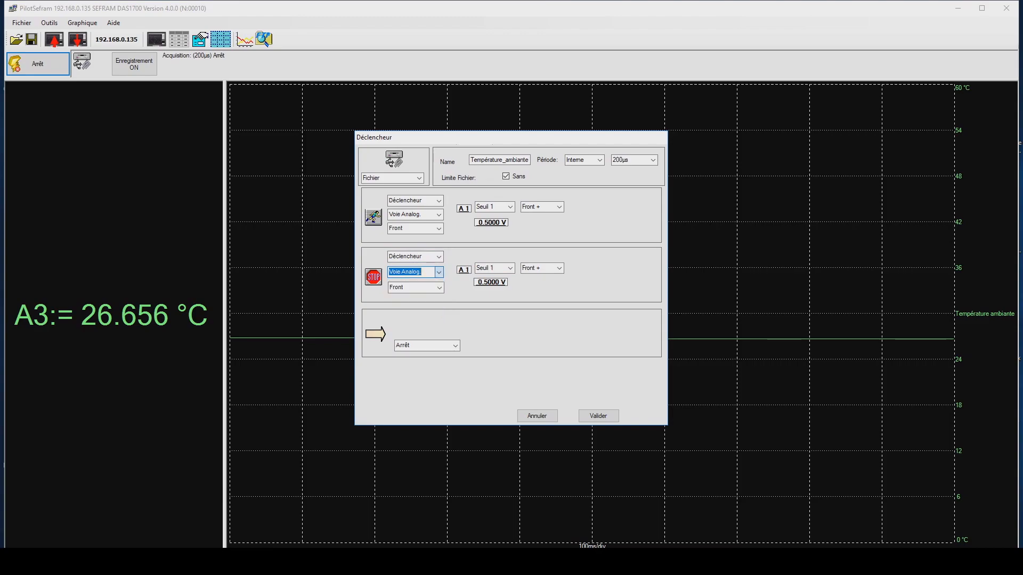
- Return both the stop and start conditions of the recording to Automatique
click(439, 257)
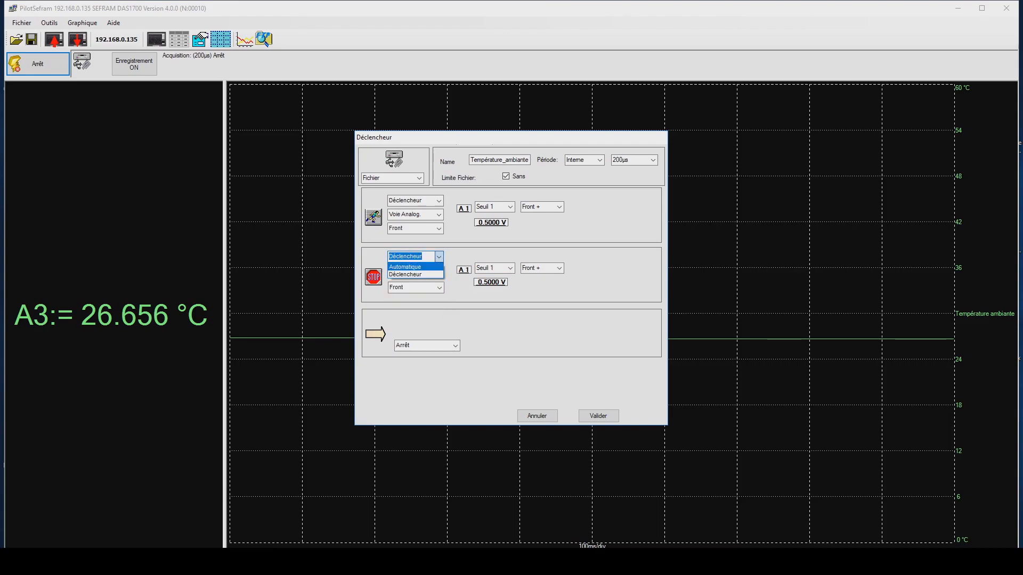
click(405, 267)
click(438, 200)
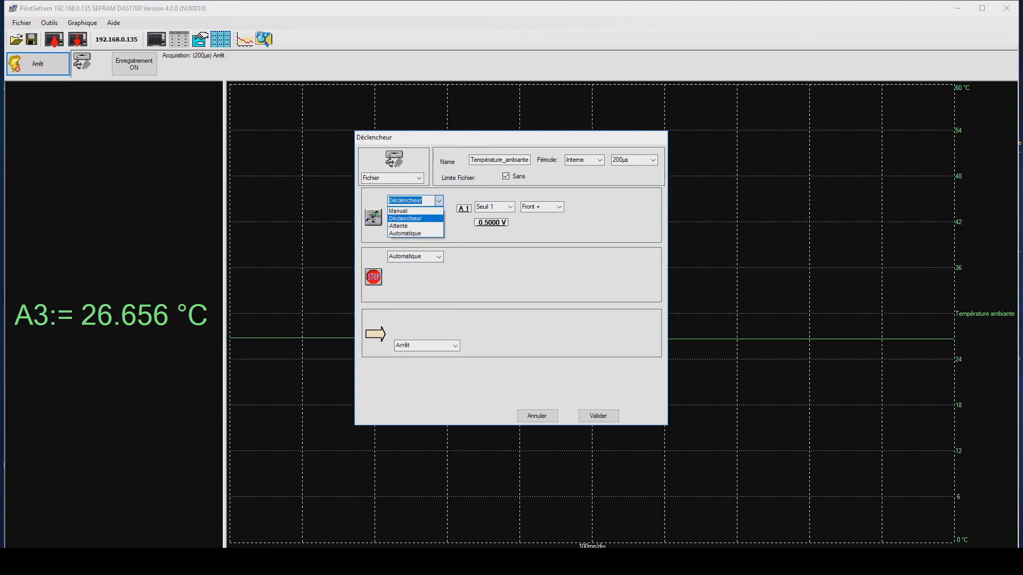
click(404, 233)
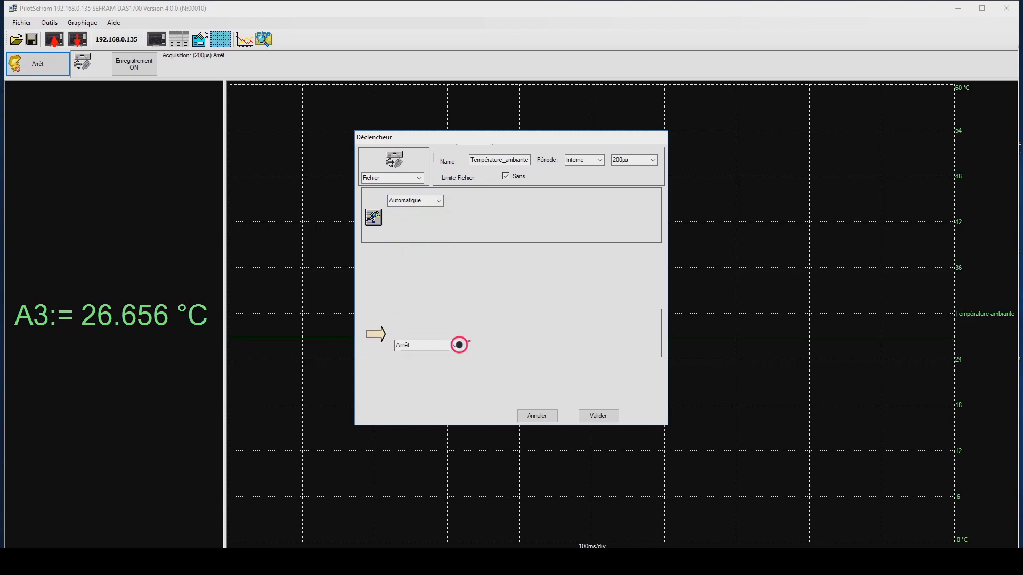
- Keep Arrêt as the action after recording and send the trigger configuration to the recorder
click(456, 345)
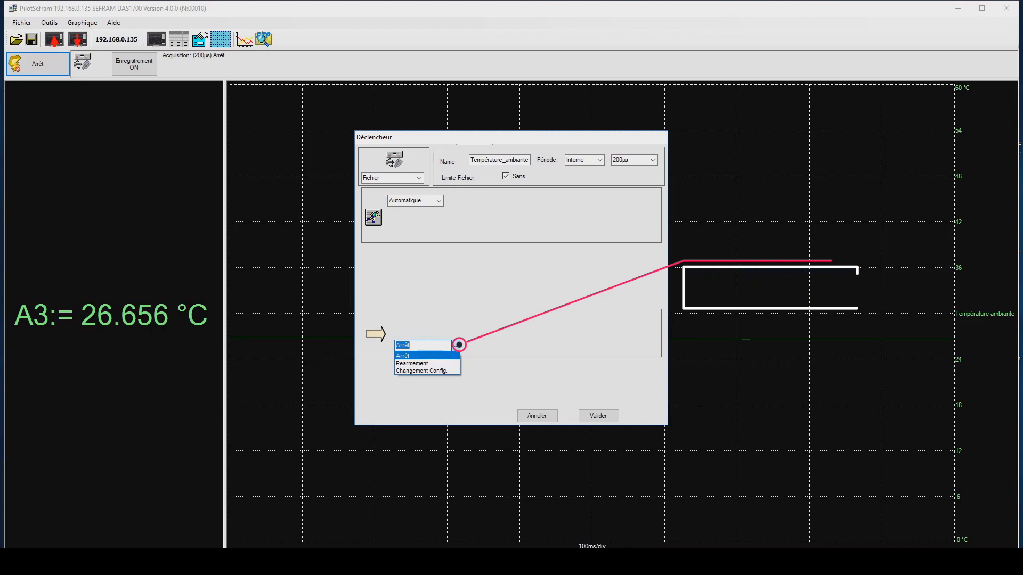
key(Escape)
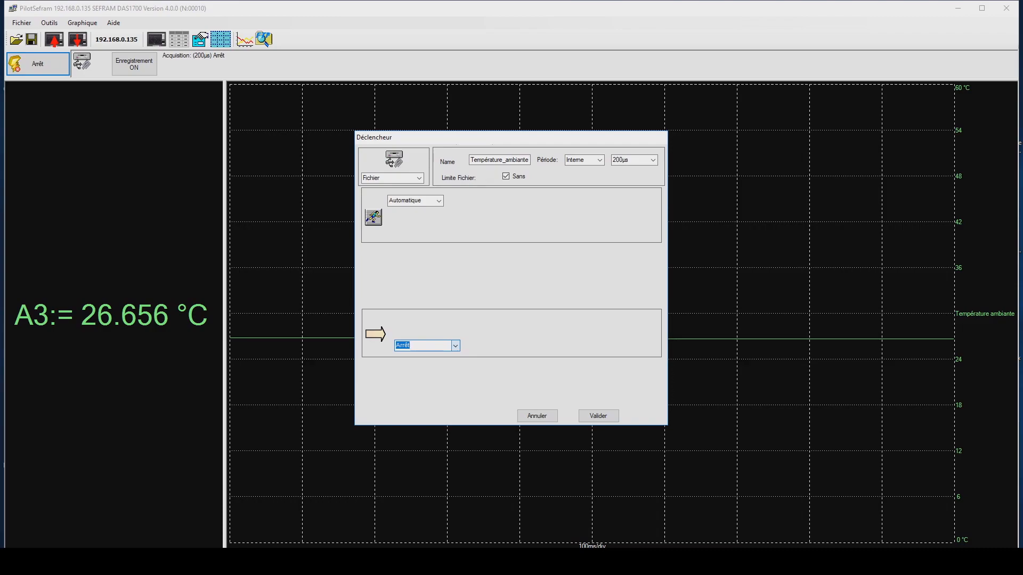
click(598, 416)
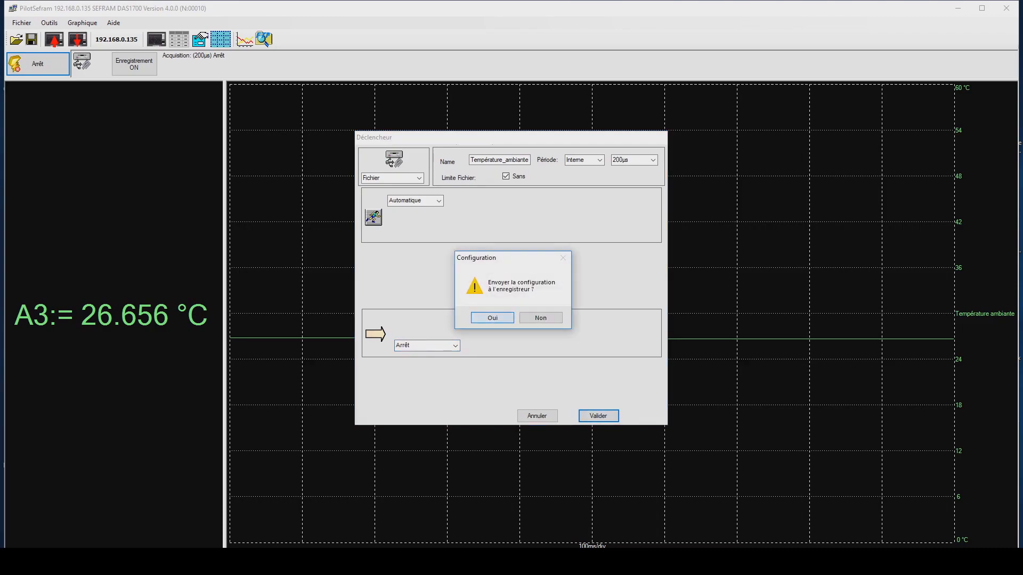
key(Return)
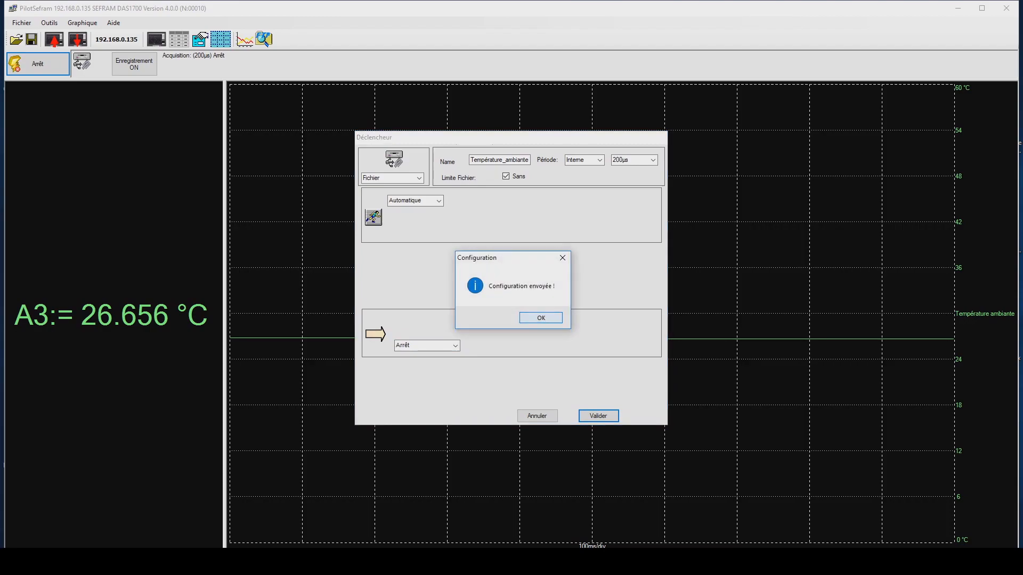
key(Return)
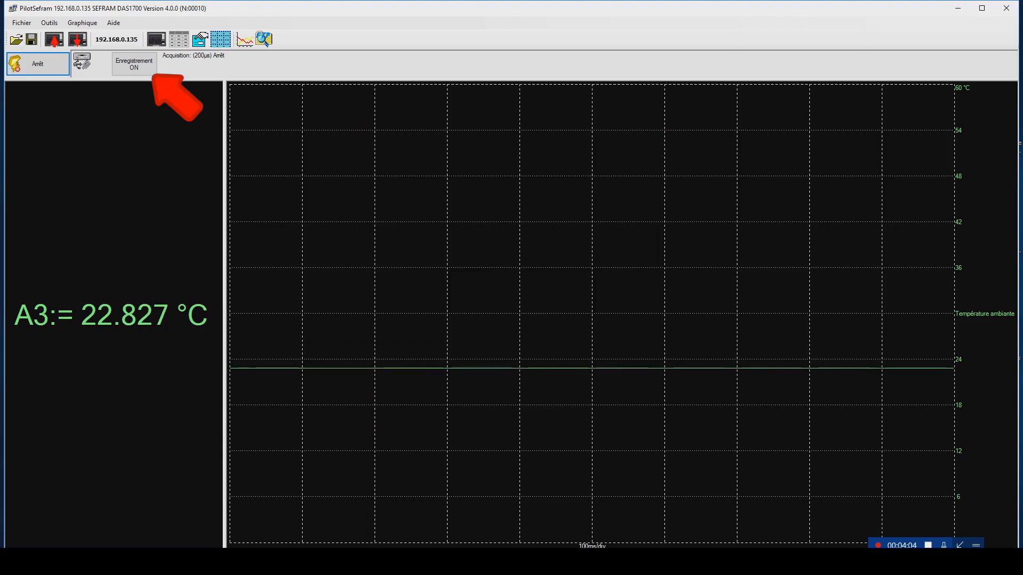
- Start recording the ambient temperature remotely on the recorder, and stop the recording after several seconds
click(134, 63)
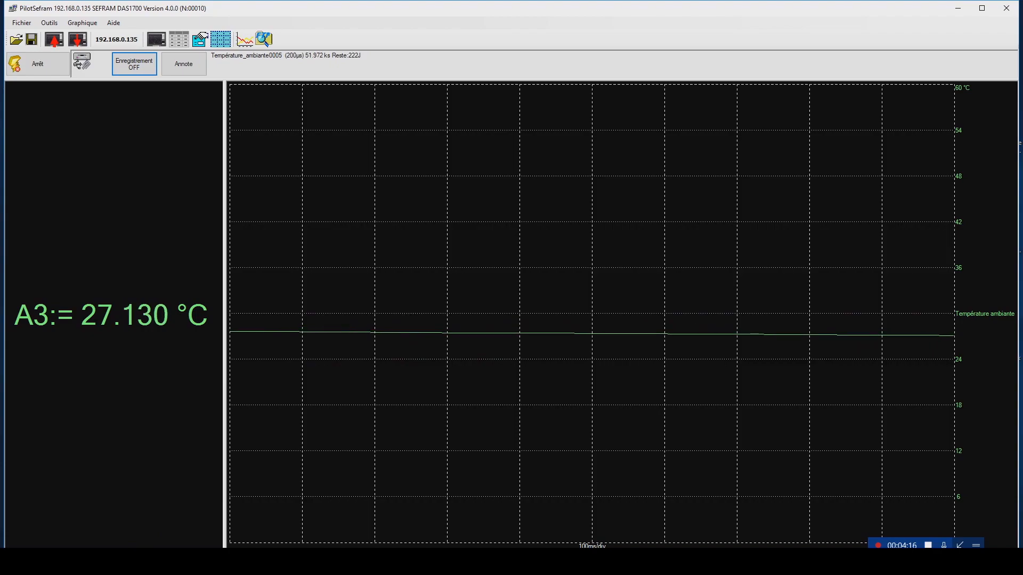
click(135, 64)
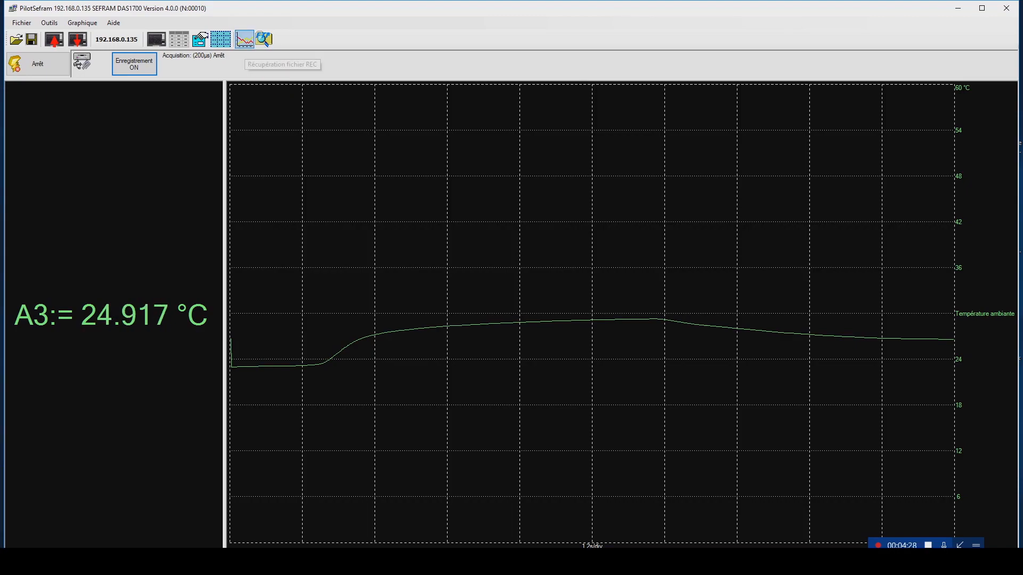
- Retrieve the recorded block without saving it to disk and open the Température ambiante curve with Enregistreur calibre and unmodified screen type
click(245, 39)
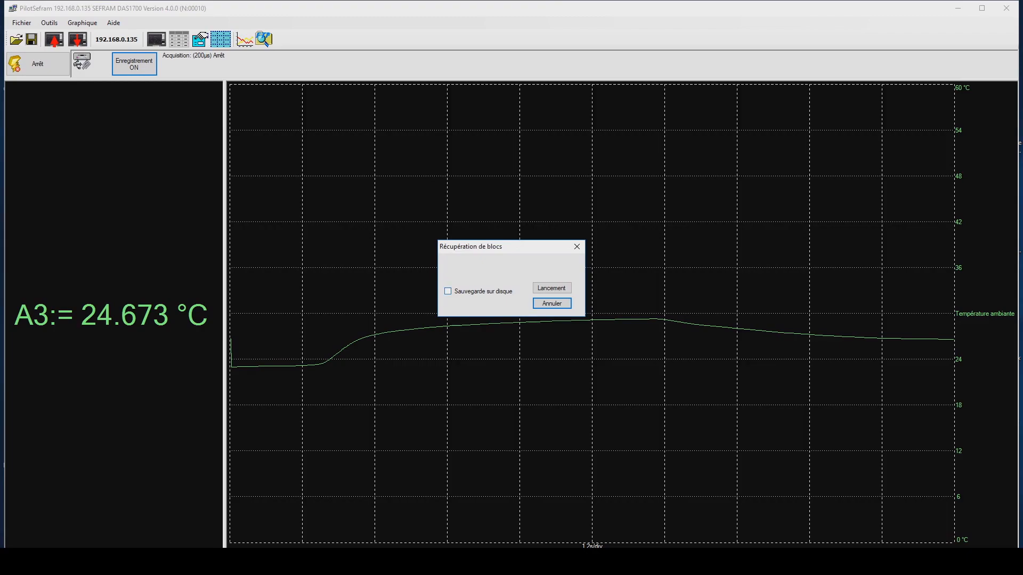
click(447, 291)
click(447, 291)
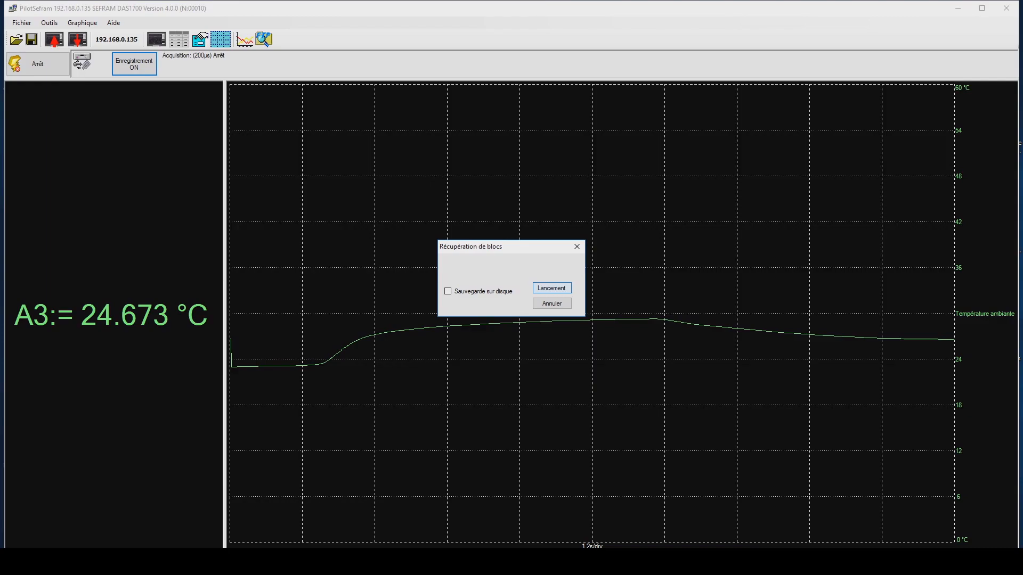
click(552, 288)
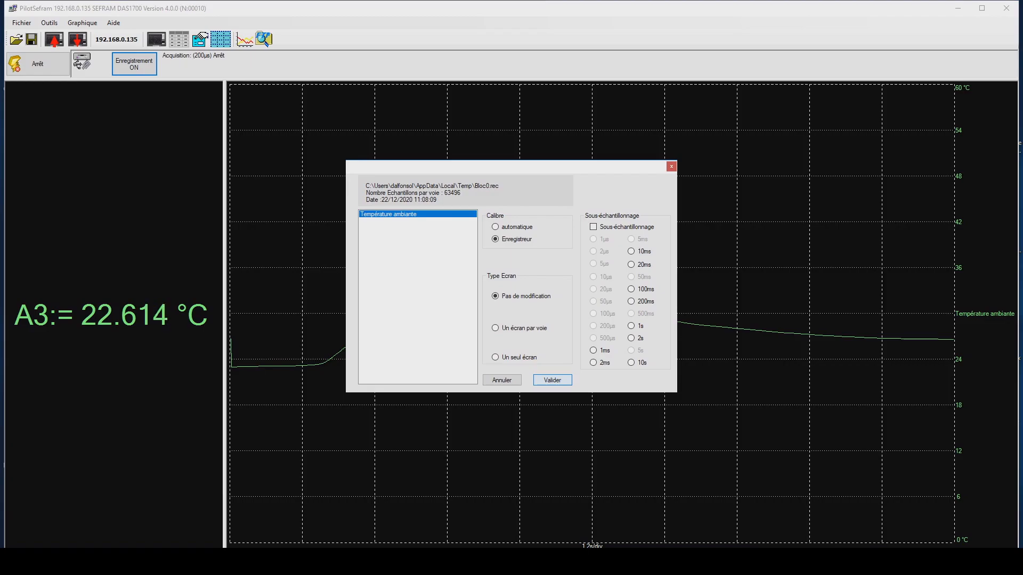
key(Return)
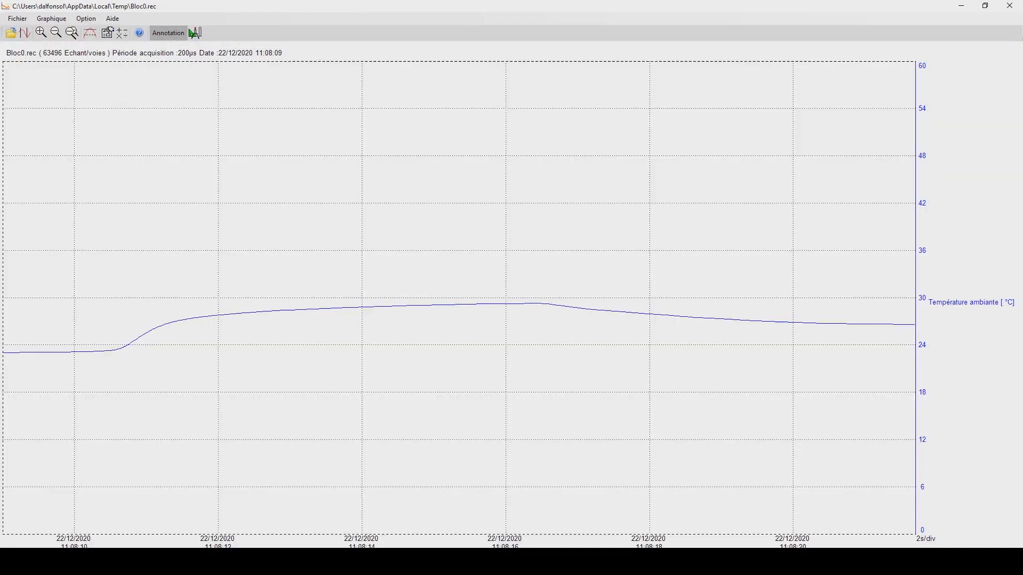
- Measure the temperature curve with cursors, placing the second about 1.84 s after the first, and close the graph
click(25, 33)
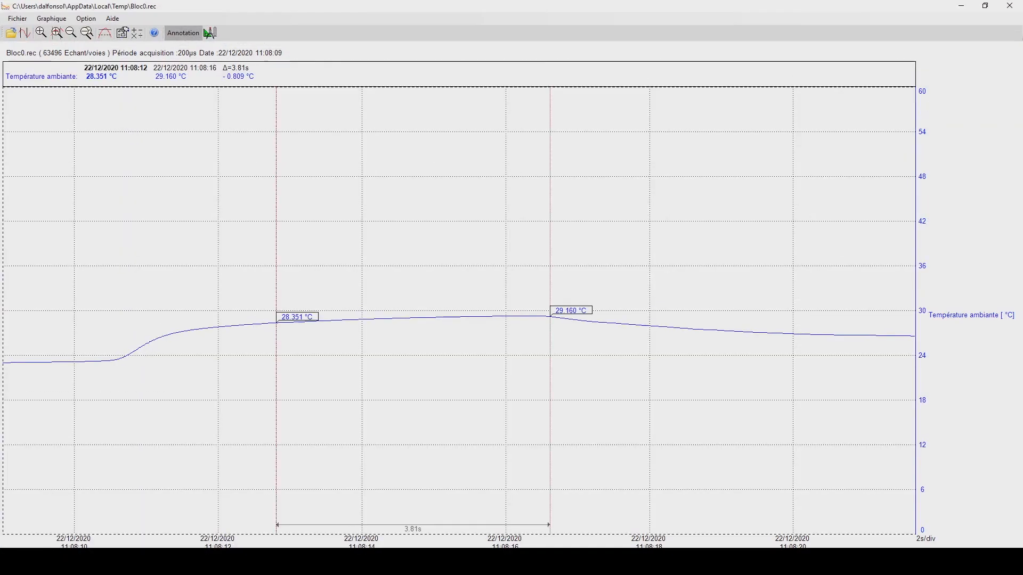
drag(550, 288, 409, 288)
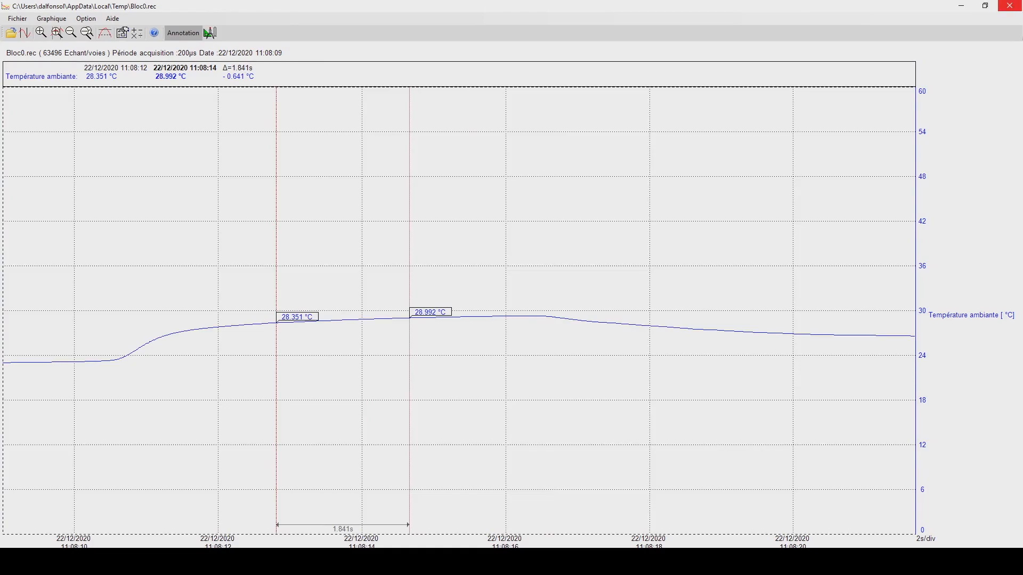
click(1009, 6)
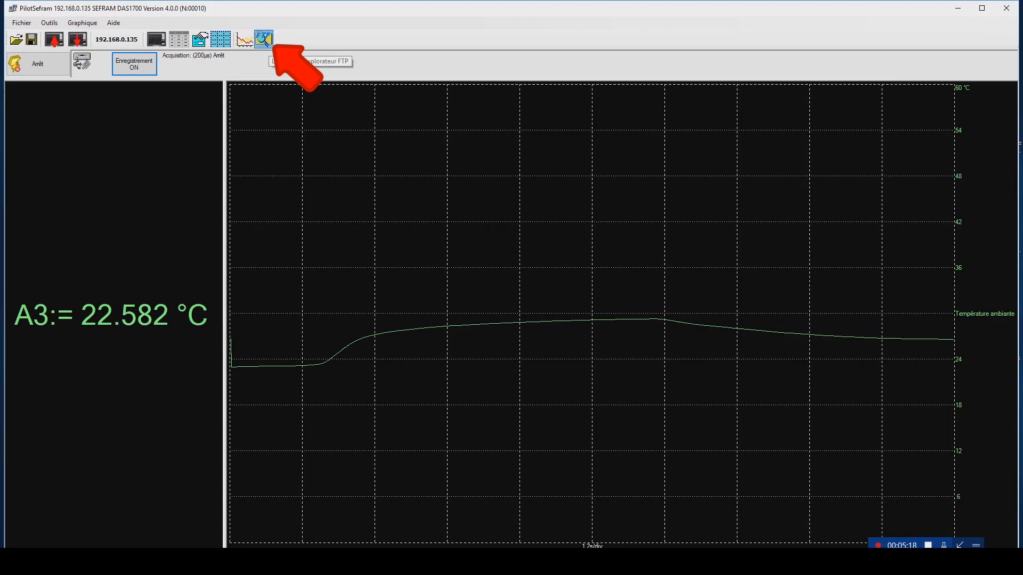
- Launch the FTP explorer for the connected recorder
click(263, 38)
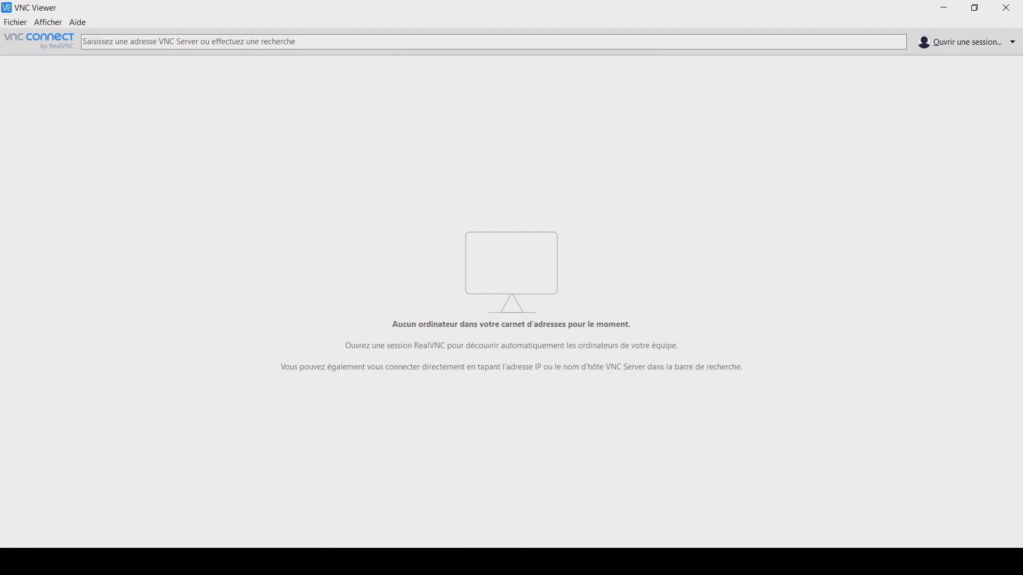
- Create a new connection in VNC Viewer with the VNC Server address 192.168.0.56, keeping the default security settings
click(15, 23)
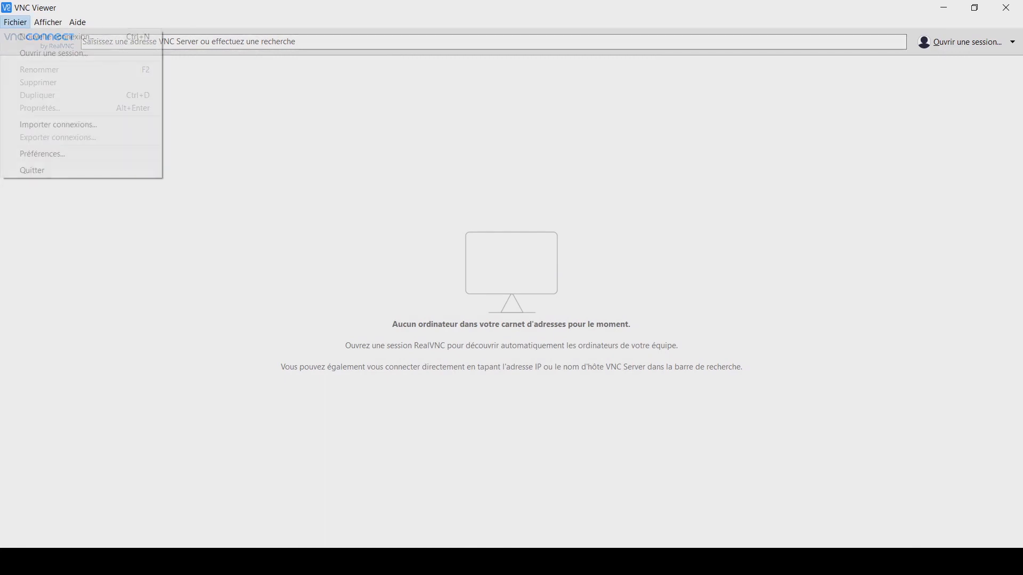
click(55, 36)
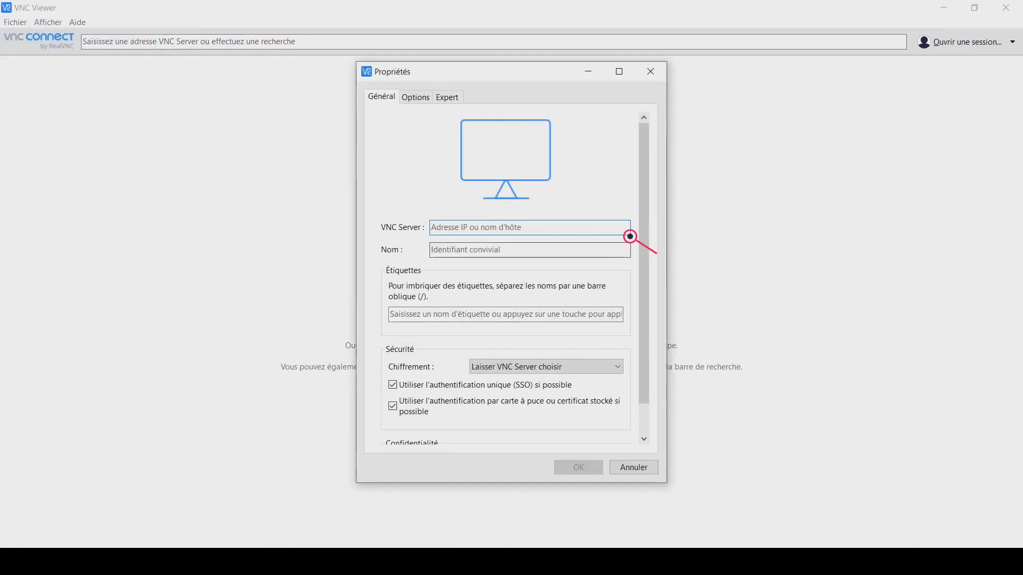
text(192)
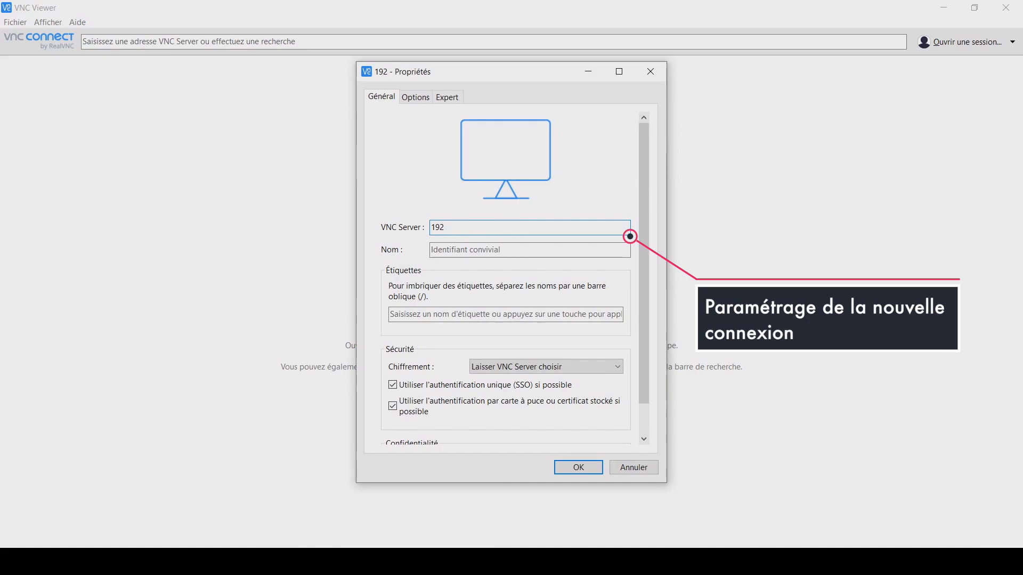
text(.168.0.56)
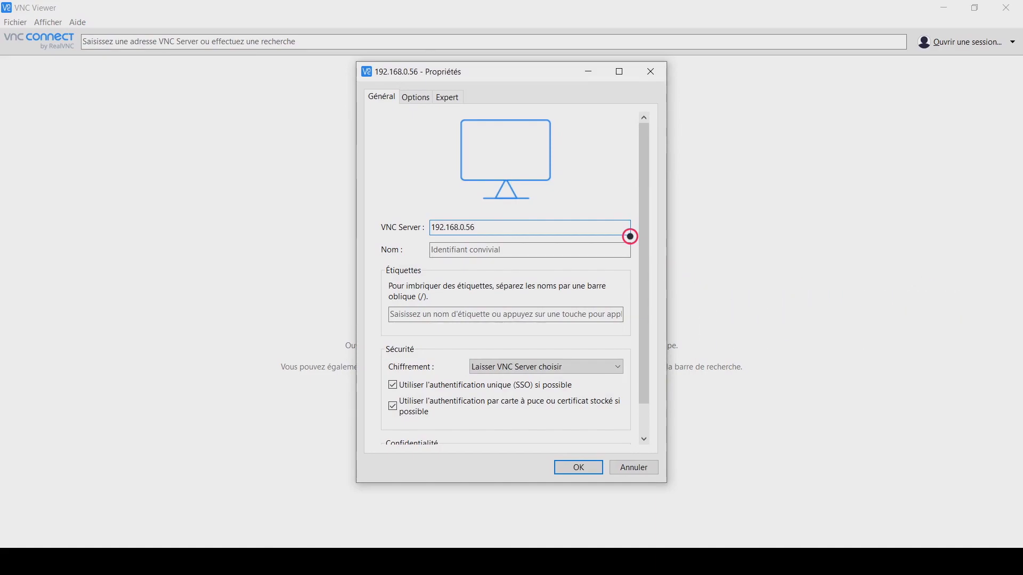
key(Return)
key(Return)
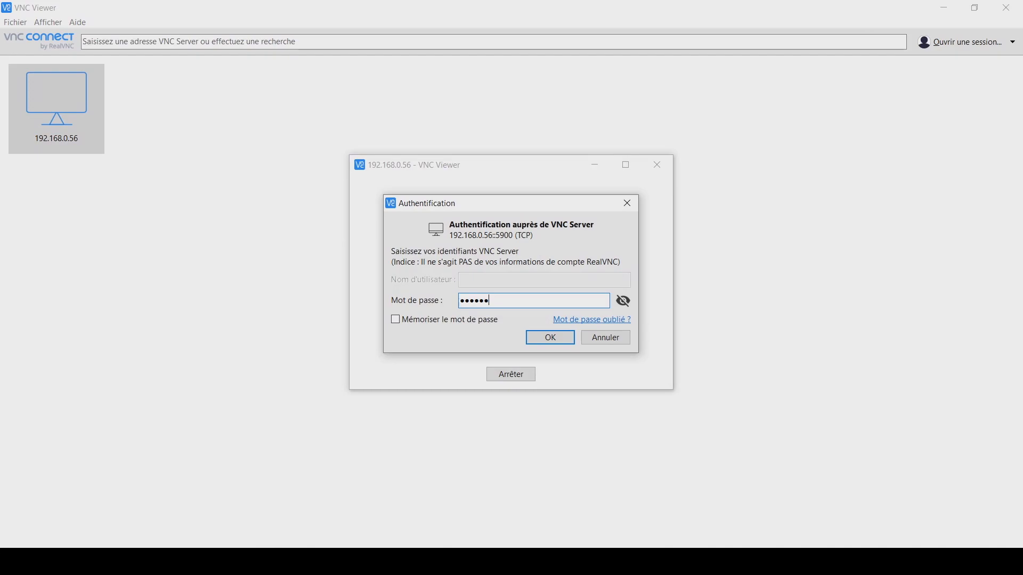
- Open the 192.168.0.56 connection and authenticate with the VNC Server password, without storing it
key(Return)
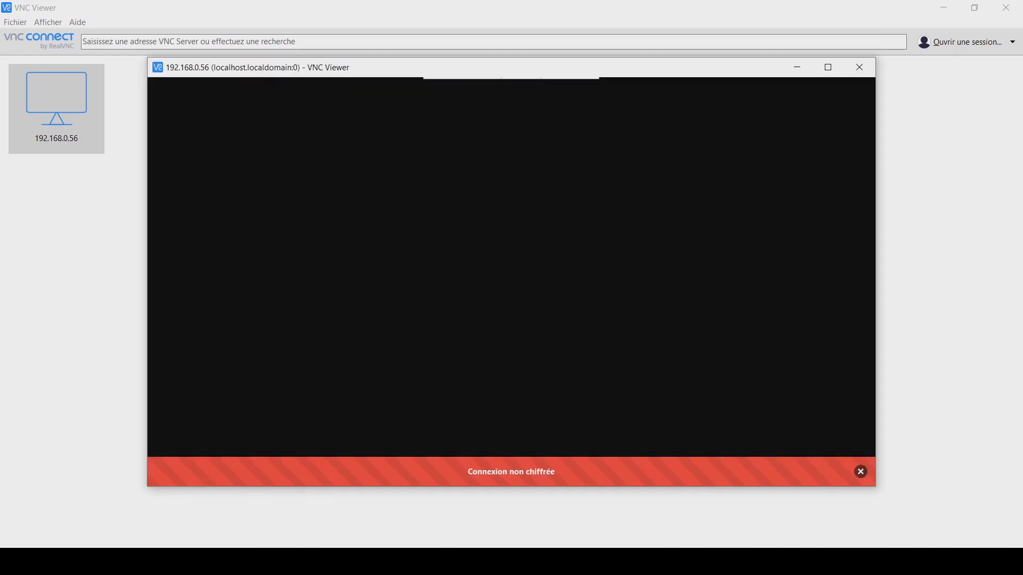
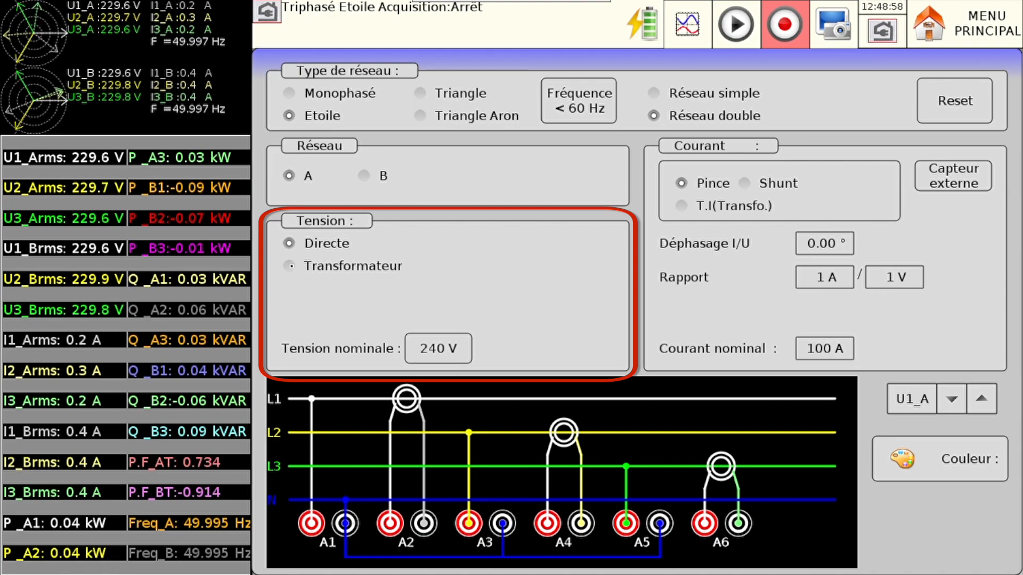
- Try the transformer voltage option and the shunt and T.I current options on network A, returning to direct voltage and clamp
click(290, 265)
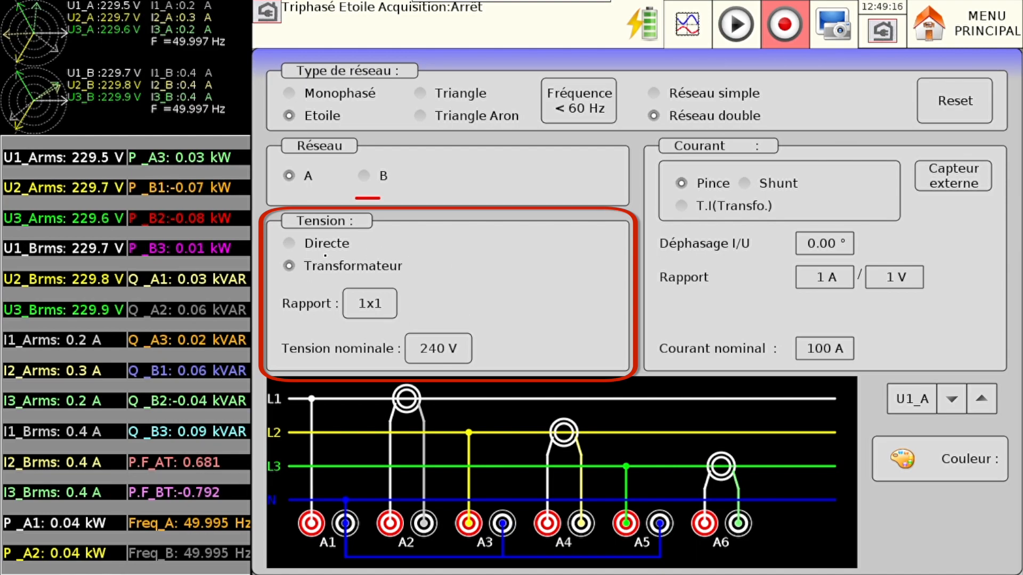
click(290, 243)
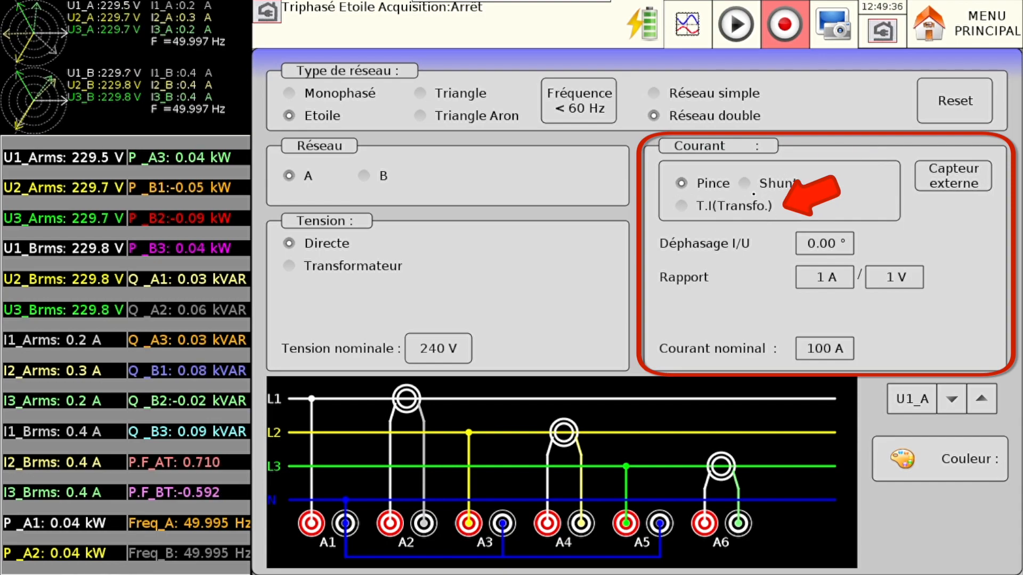
click(745, 183)
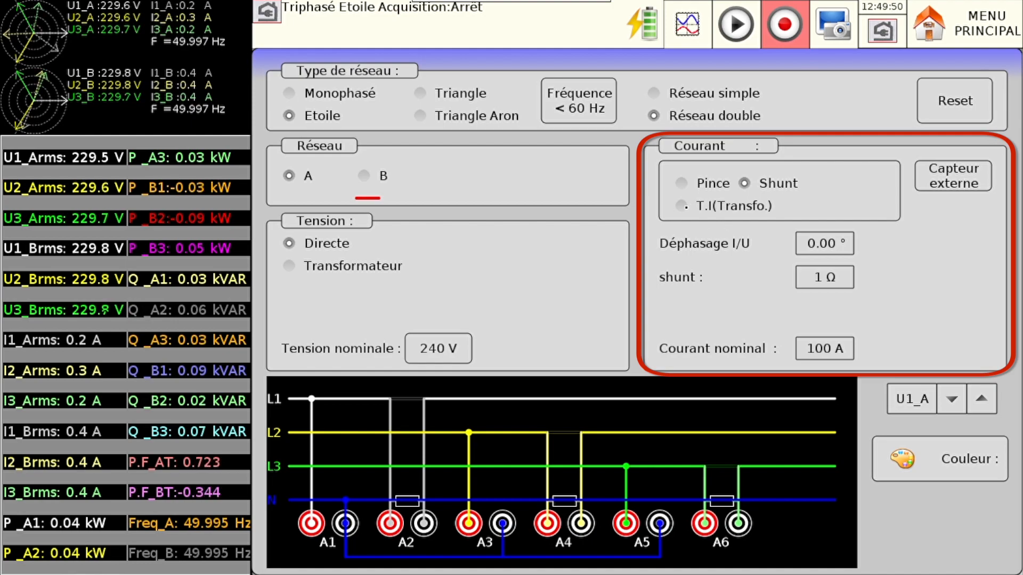
click(682, 205)
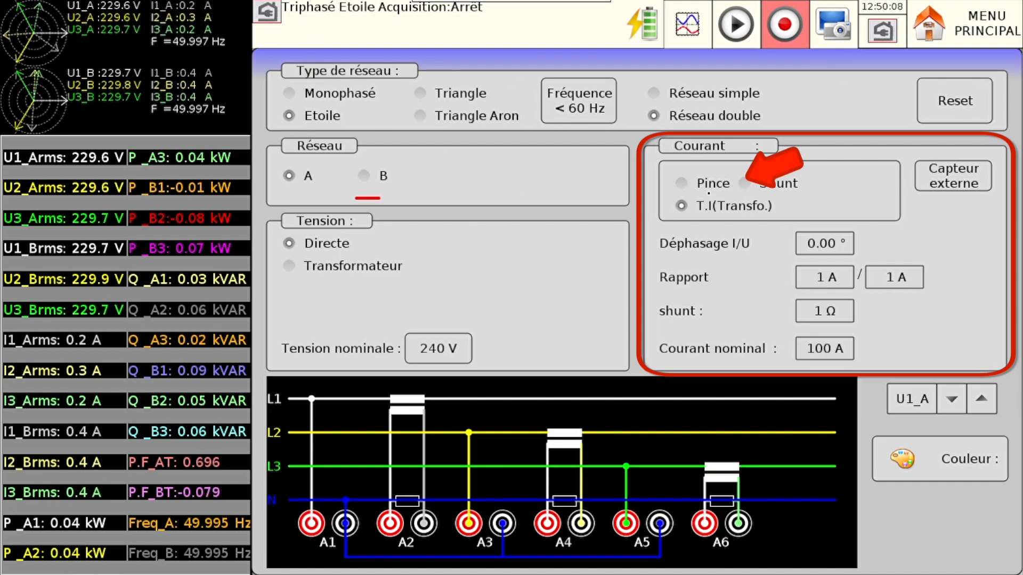
click(691, 184)
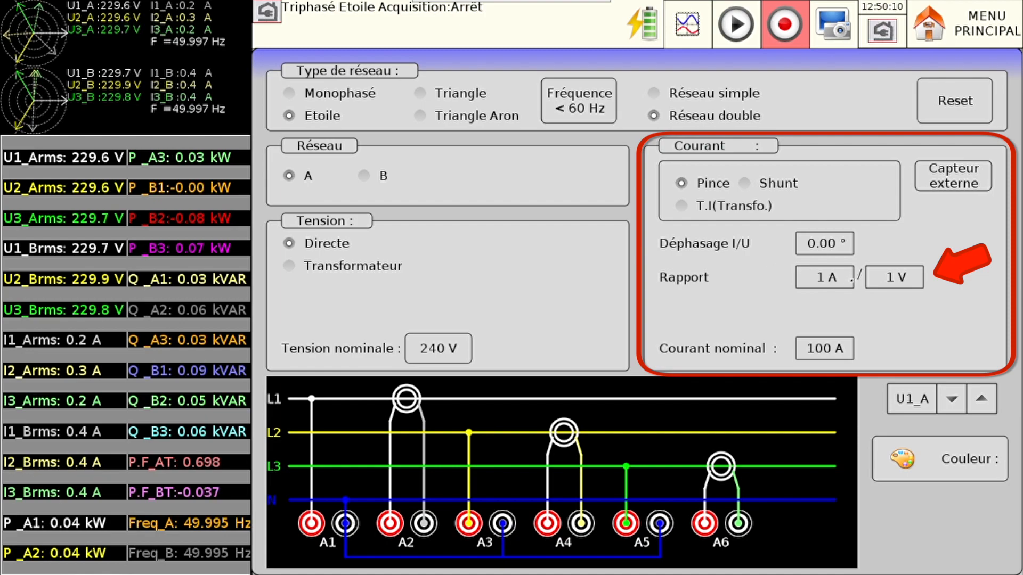
- Set the current clamp ratio of network A to 1 kA / 1 V
click(843, 277)
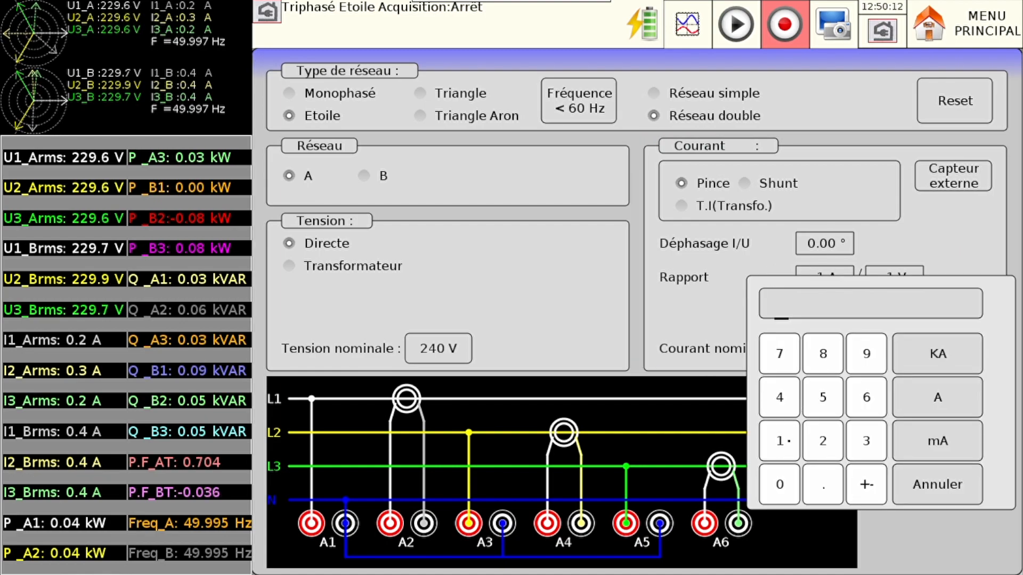
click(779, 441)
click(906, 349)
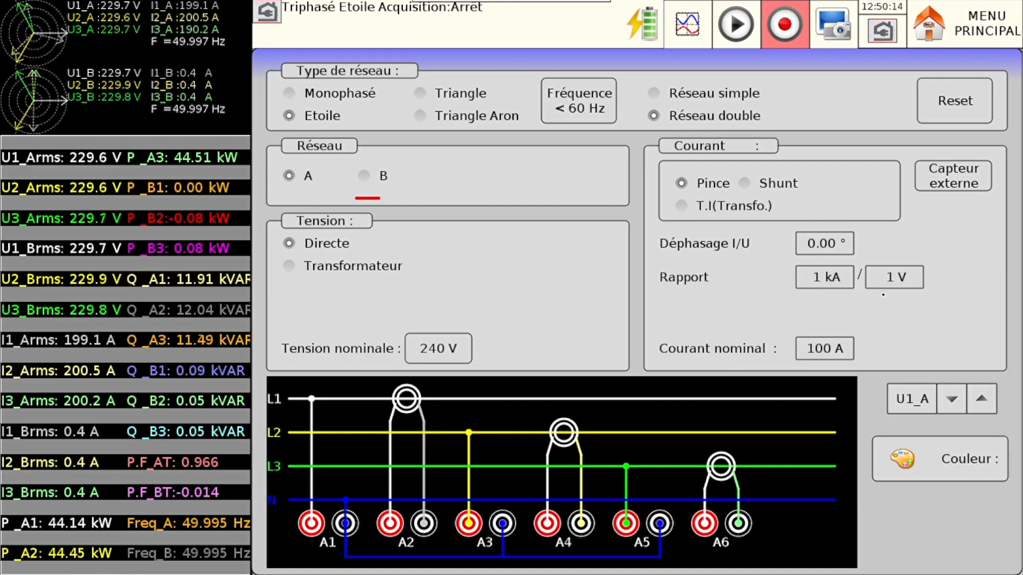
click(896, 288)
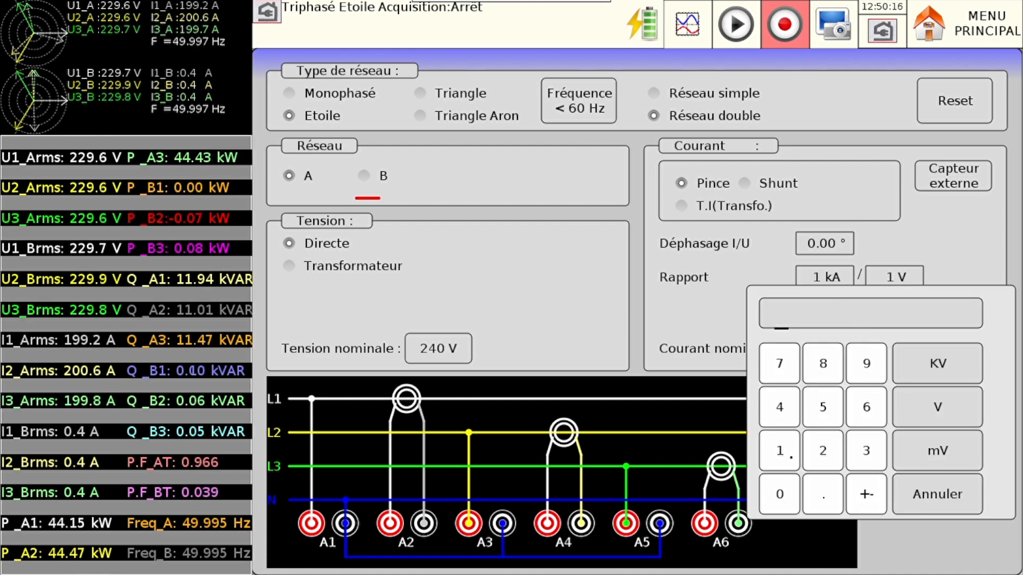
click(939, 410)
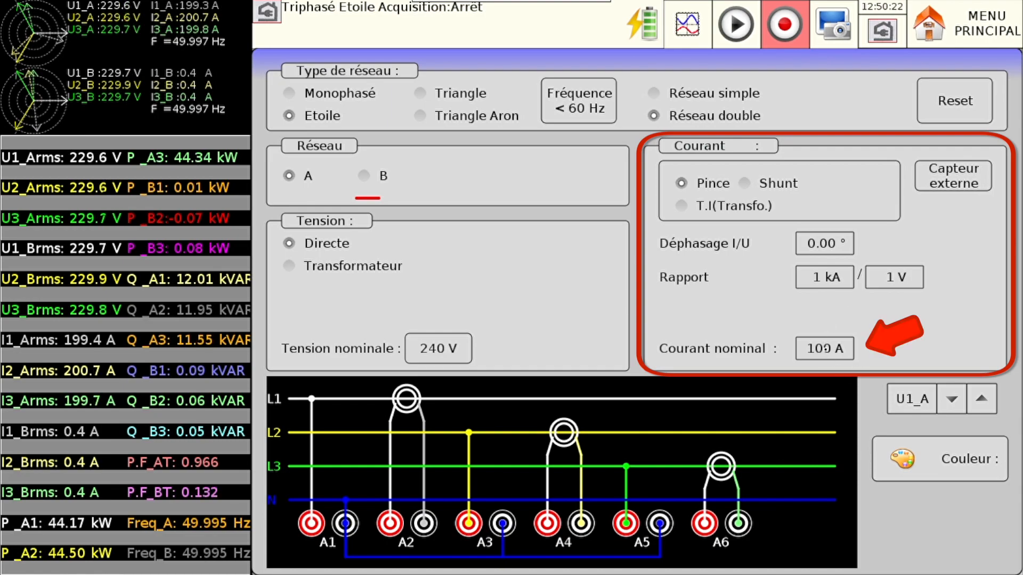
- Set the nominal current of network A to 250 A
click(827, 349)
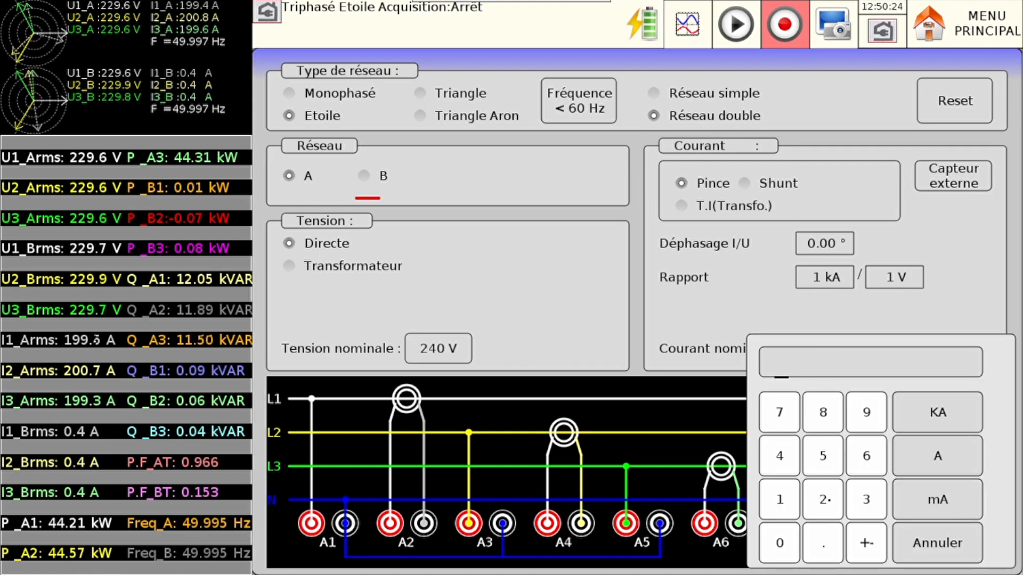
click(823, 499)
click(823, 455)
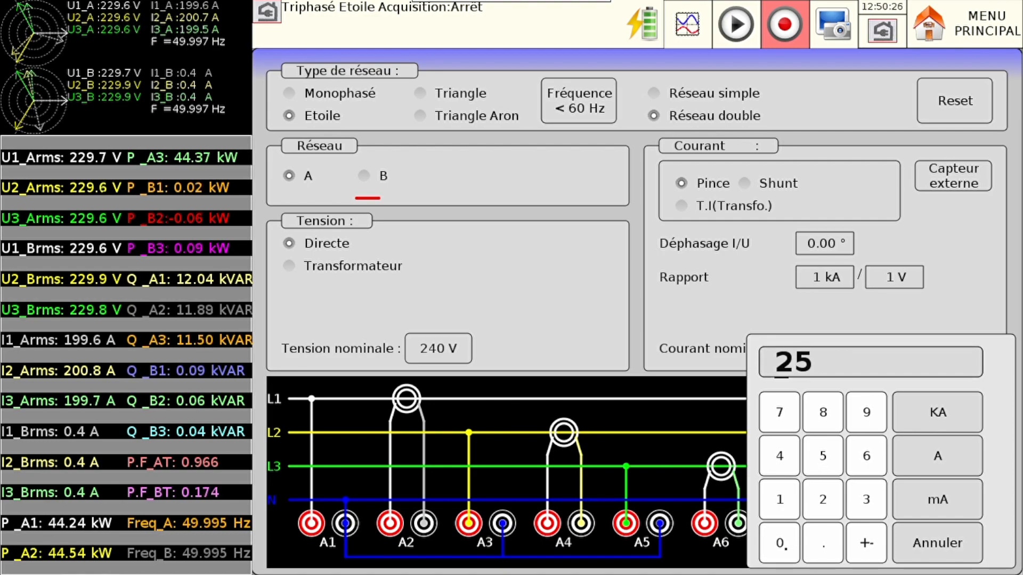
click(780, 544)
click(931, 469)
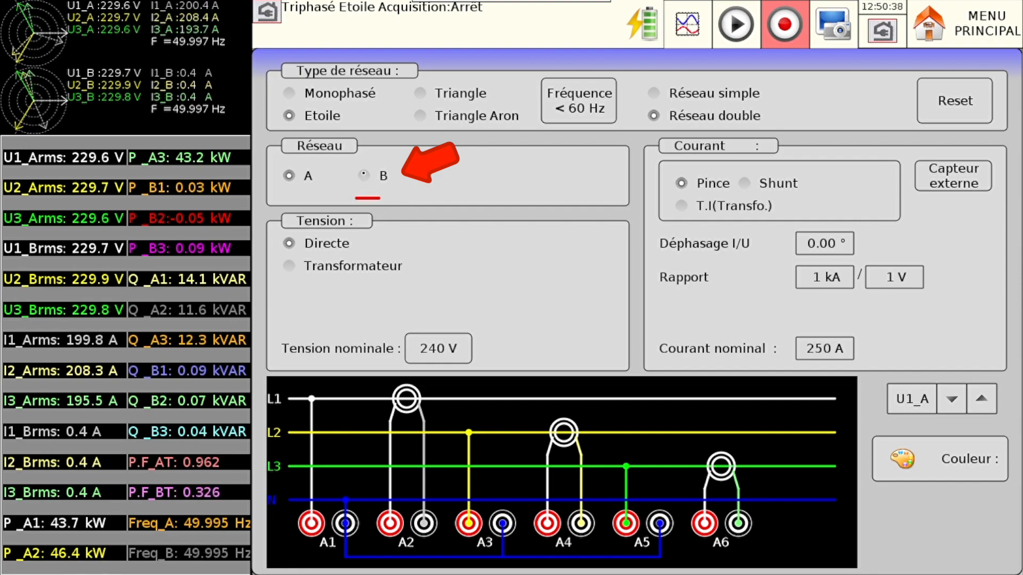
- Assign the SP221 clamp as the external current sensor for network B and accept the channel configuration change
click(364, 174)
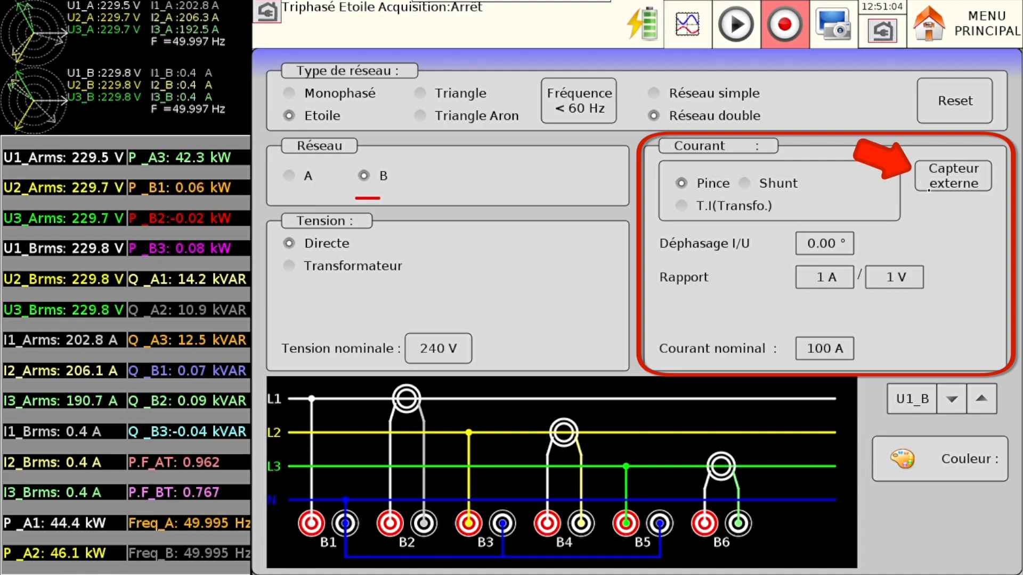
click(968, 183)
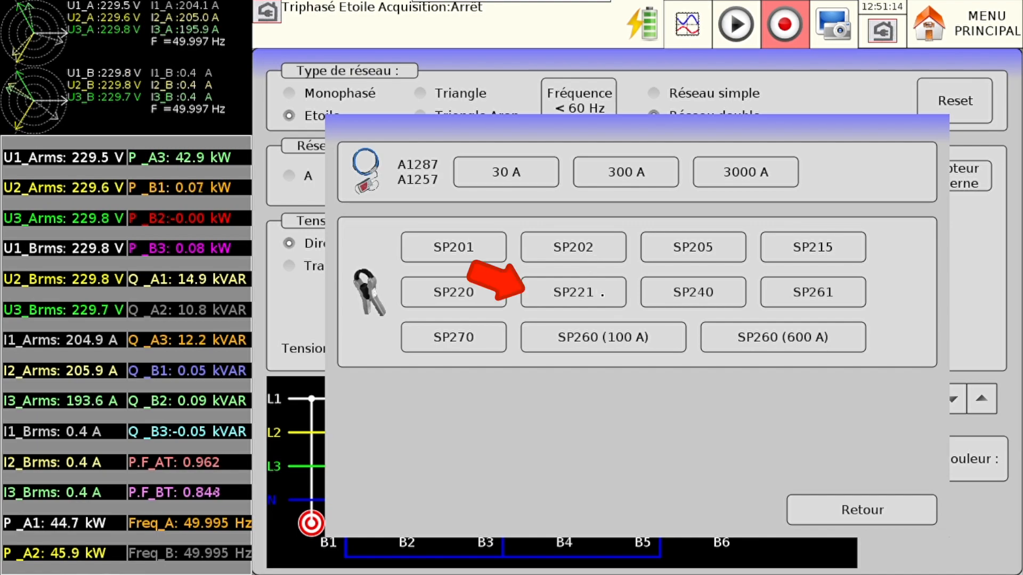
click(602, 294)
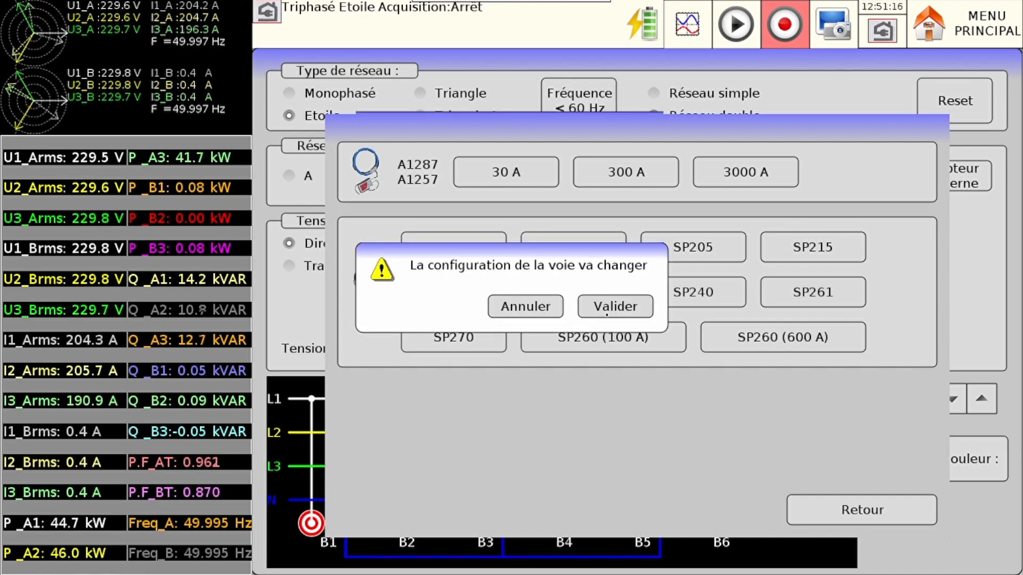
click(609, 307)
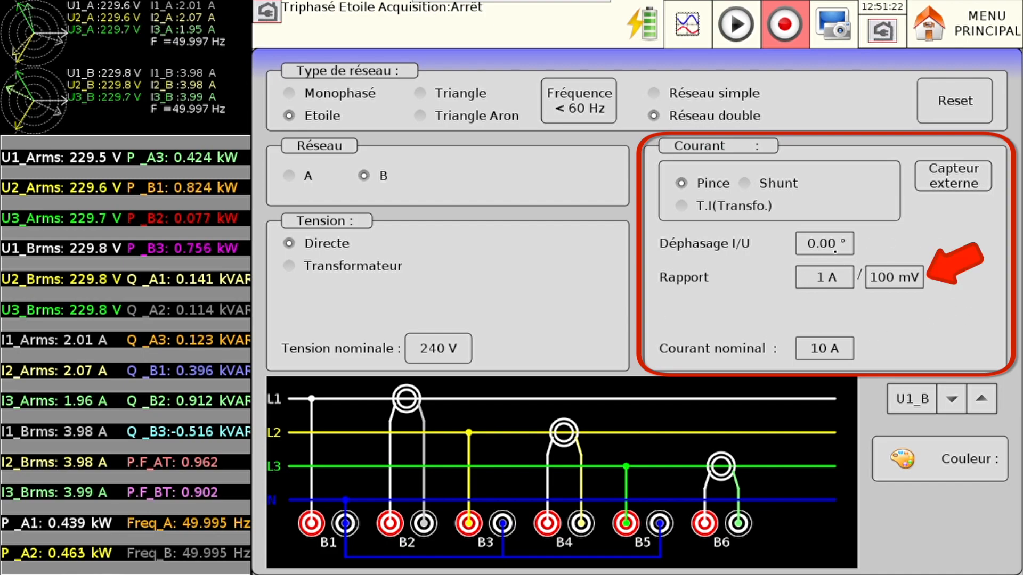
- Set the nominal current of network B to 5 A
click(818, 349)
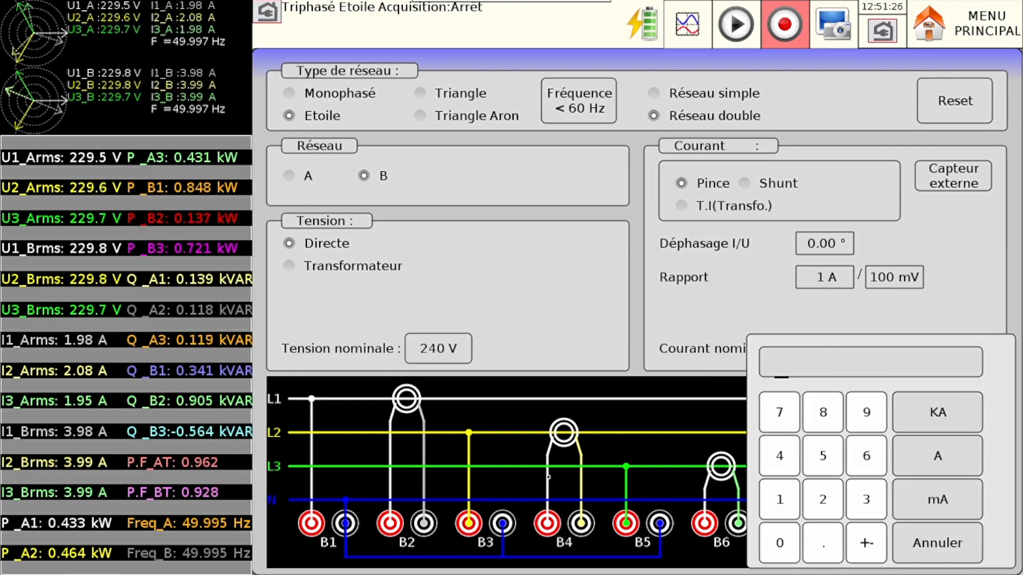
click(820, 457)
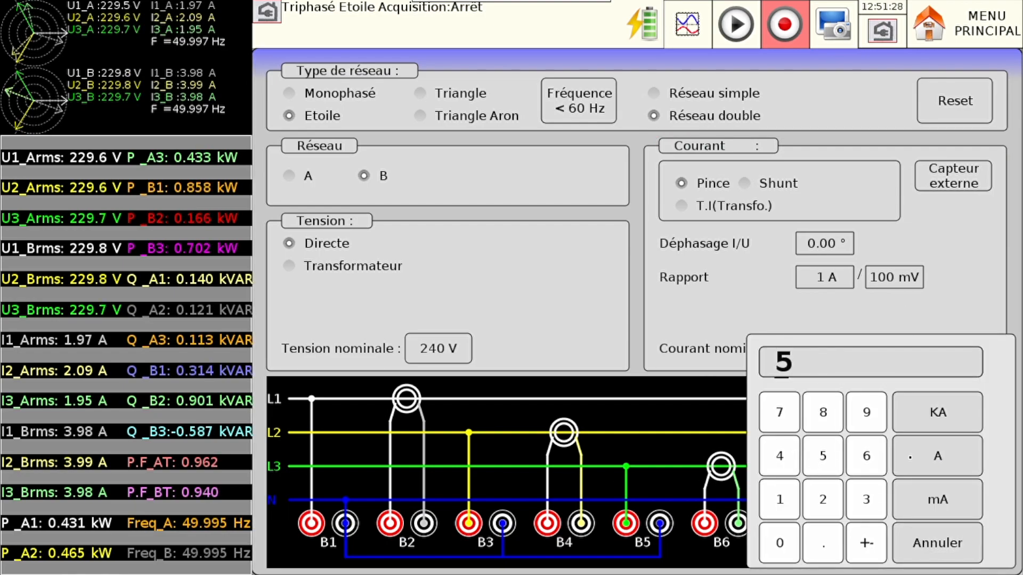
click(937, 456)
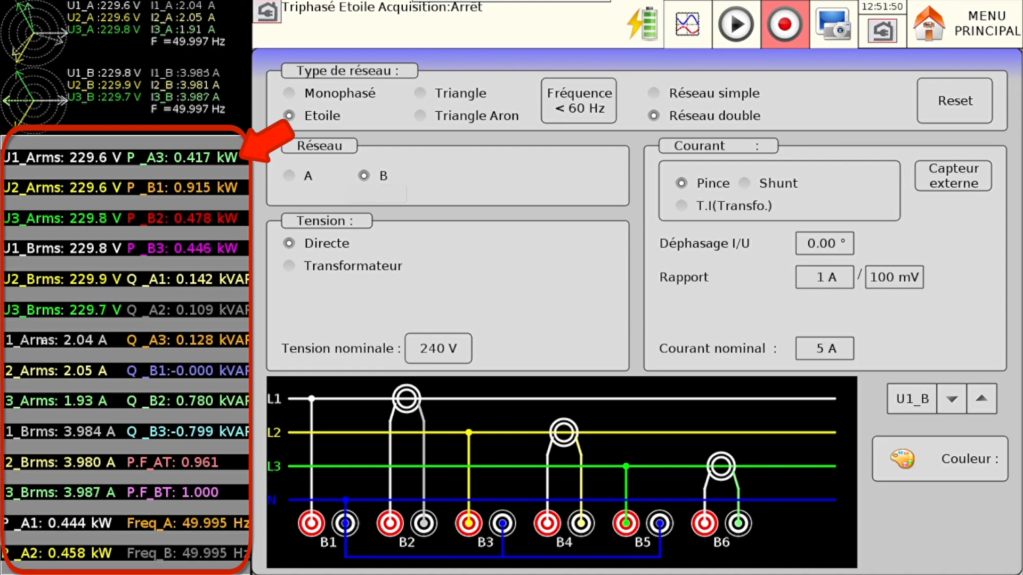
- Change parameter 7, I1_Arms, to the total reactive power Q of network A, and view its colour palette without picking a colour
click(46, 341)
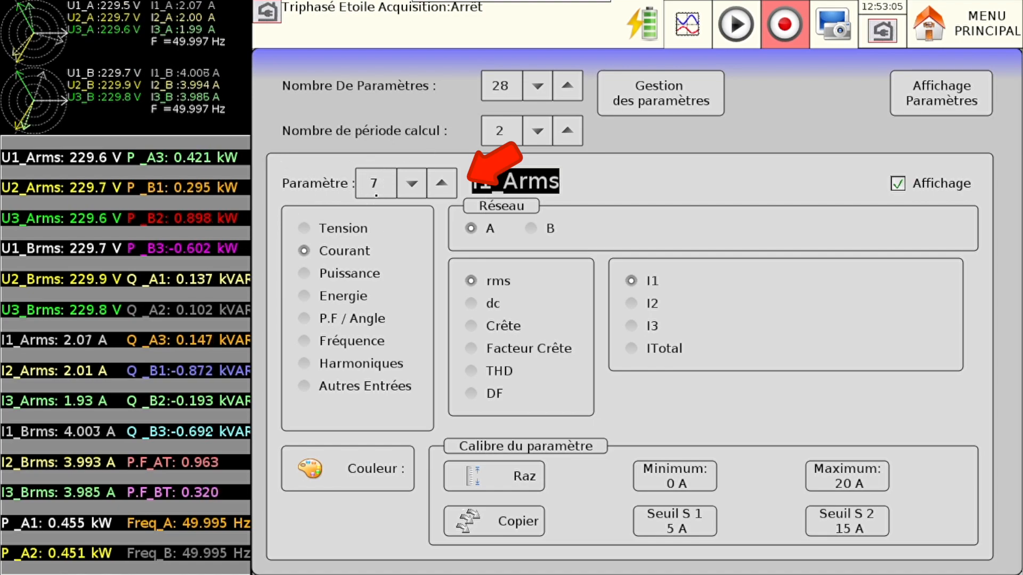
click(305, 274)
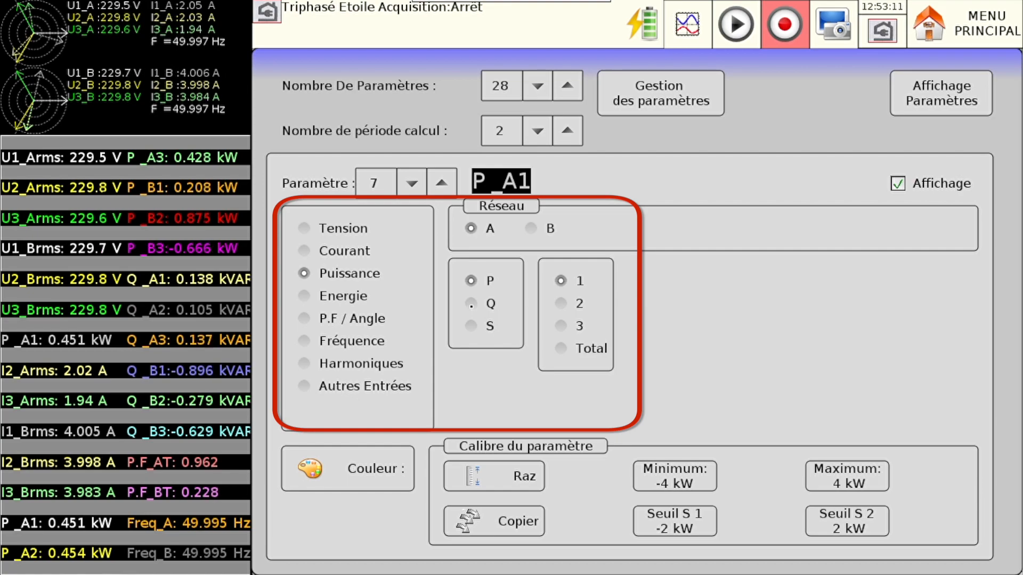
click(471, 304)
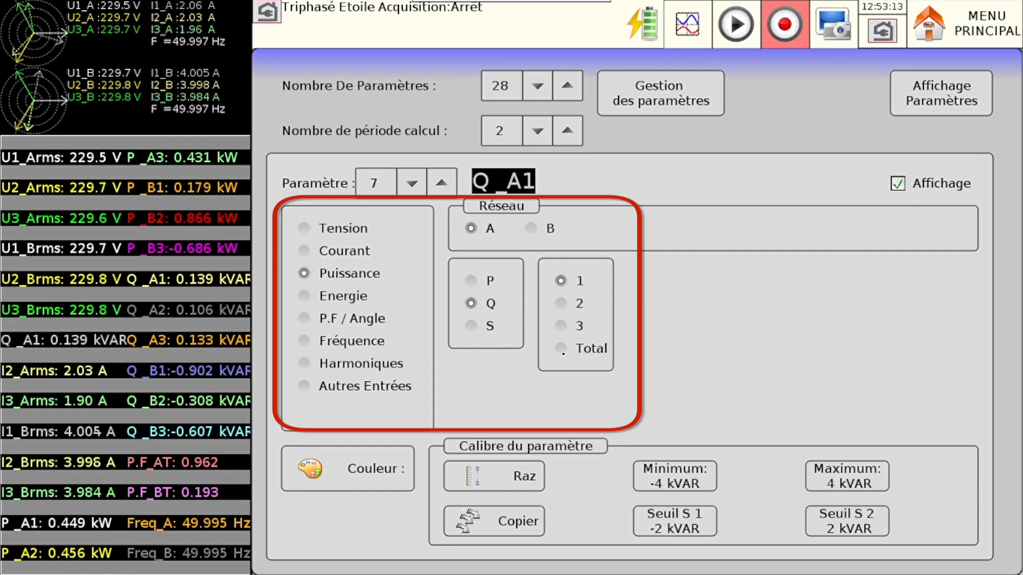
click(562, 350)
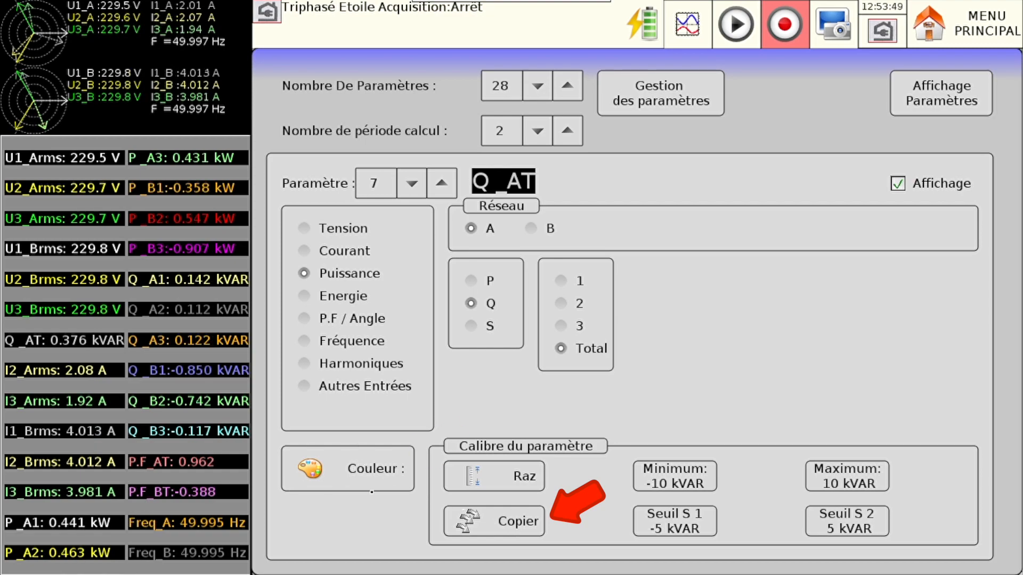
click(373, 483)
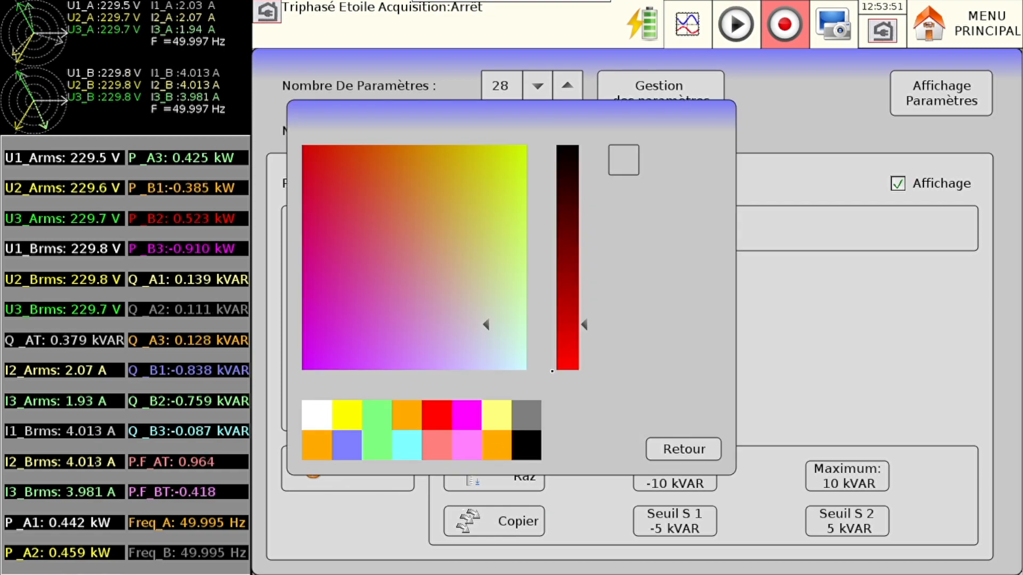
click(673, 451)
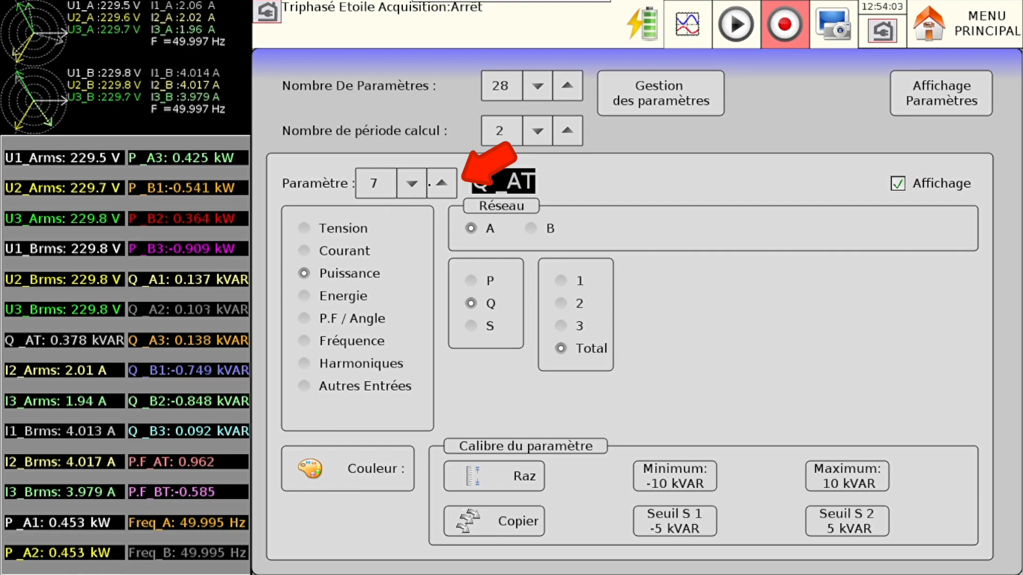
- Set the scale minimum of parameter 1, U1_Arms, to 200 V
click(413, 183)
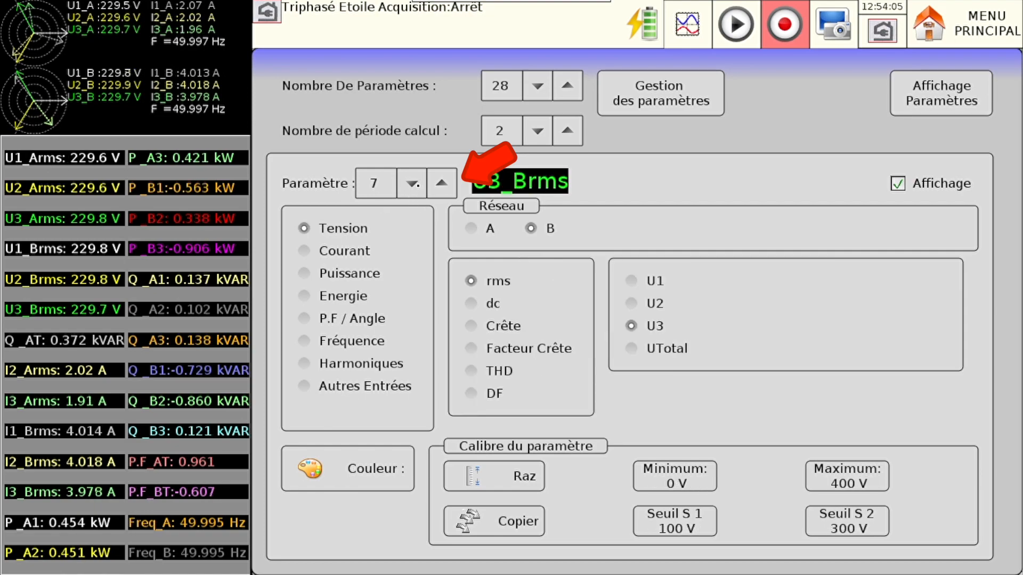
click(413, 184)
click(413, 183)
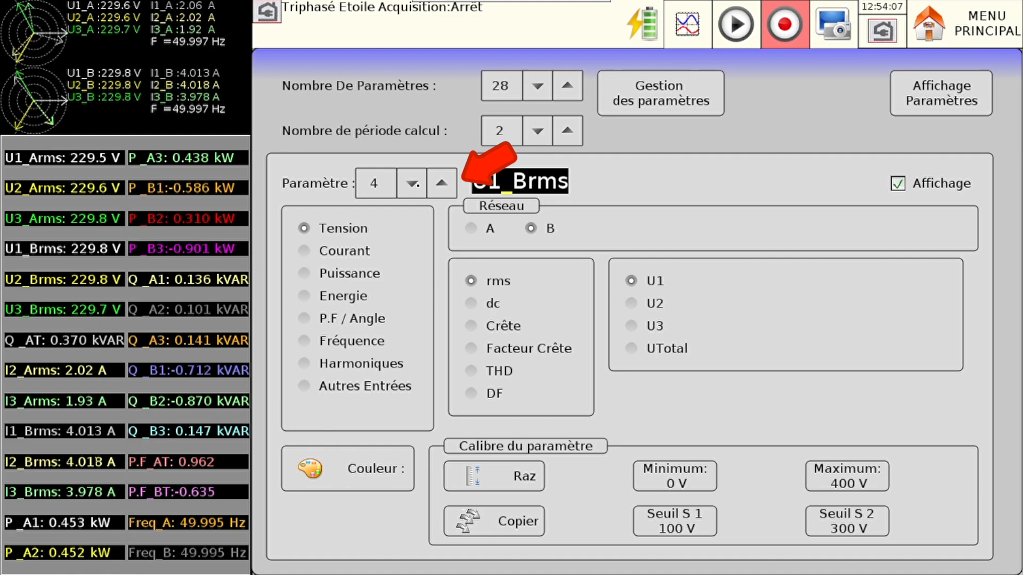
click(417, 185)
click(416, 185)
click(417, 185)
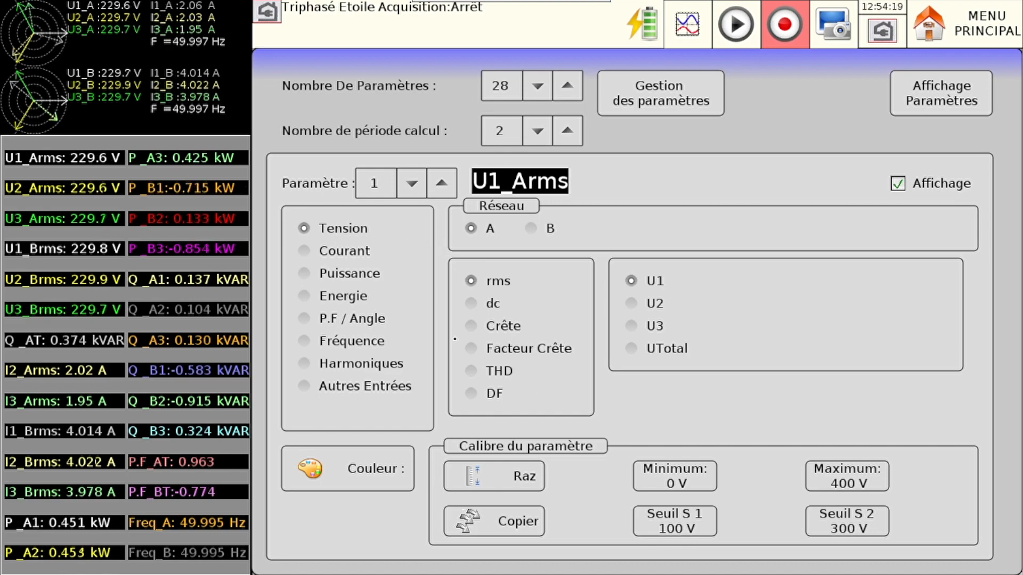
click(689, 478)
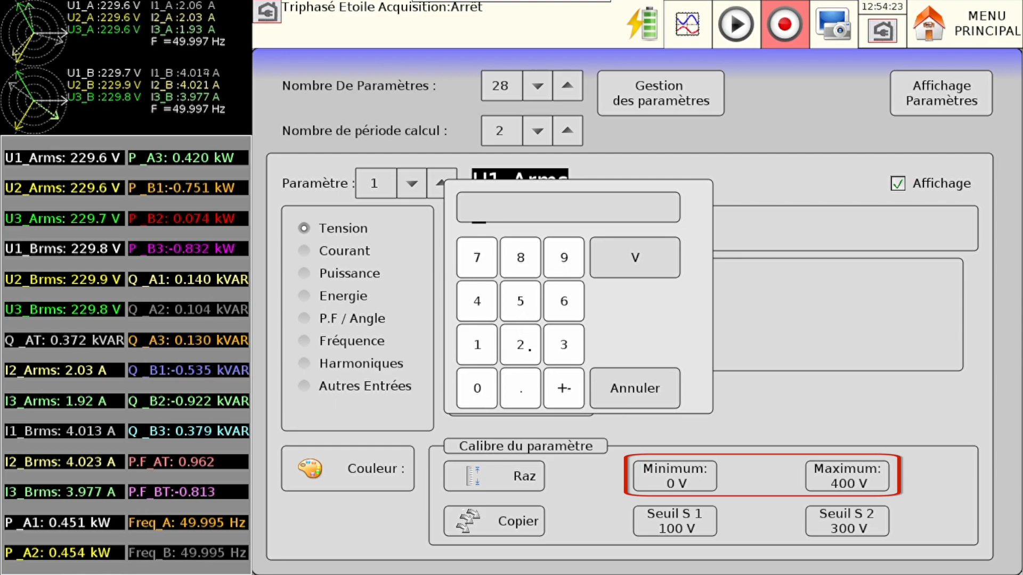
click(521, 349)
click(483, 397)
click(484, 396)
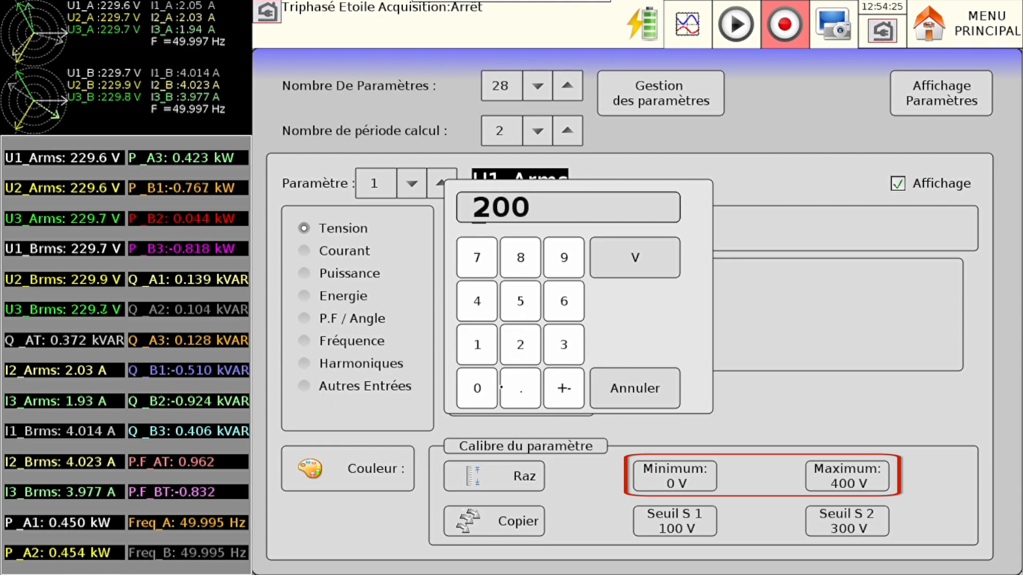
click(650, 265)
- Set the scale maximum of U1_Arms to 300 V
click(855, 487)
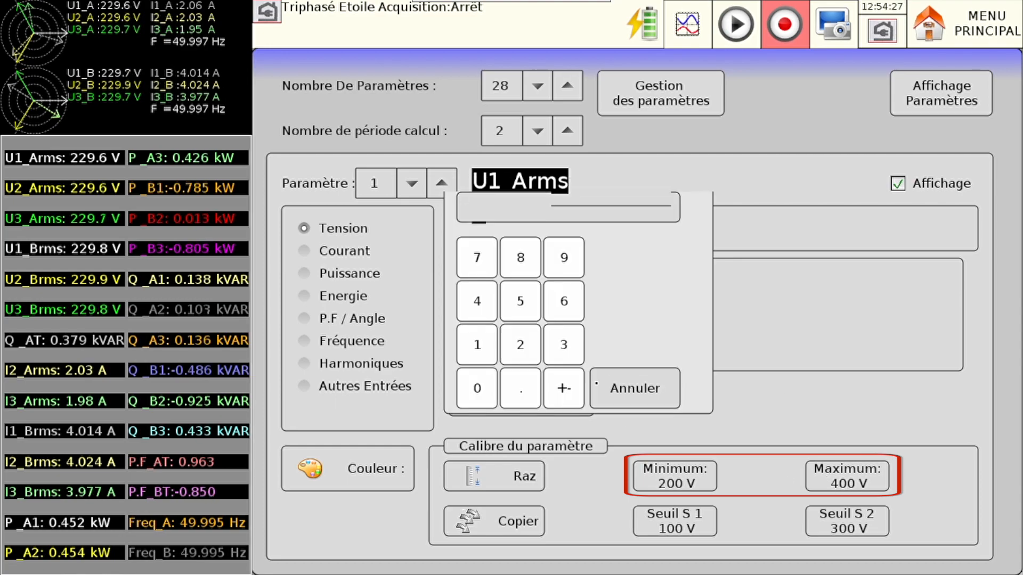
click(567, 347)
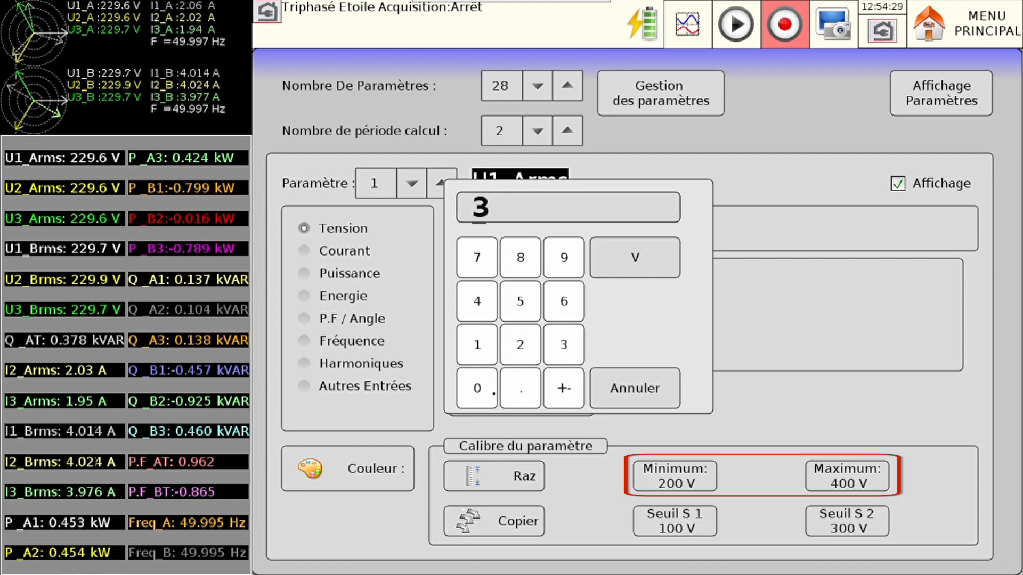
click(477, 388)
click(477, 389)
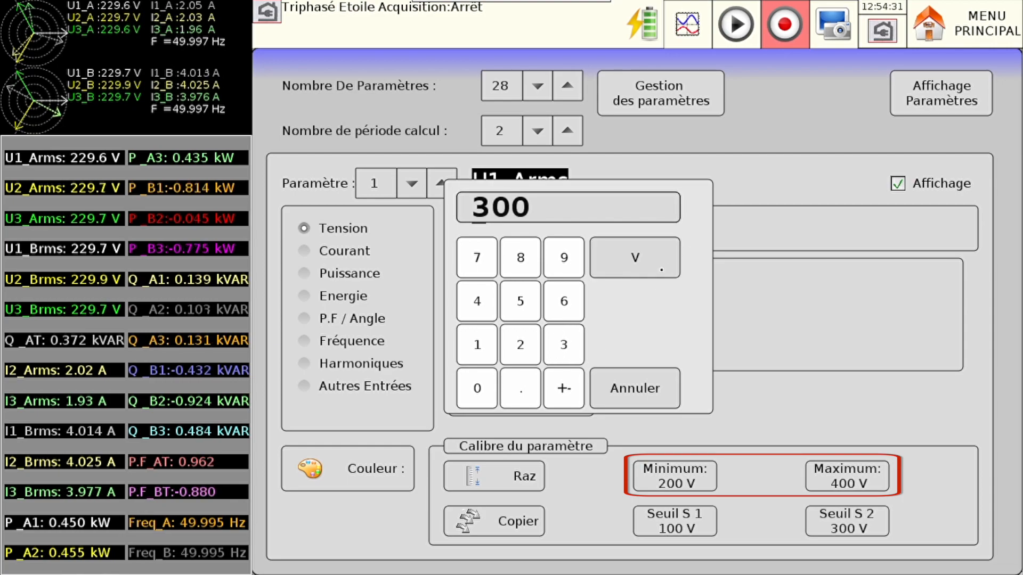
click(634, 257)
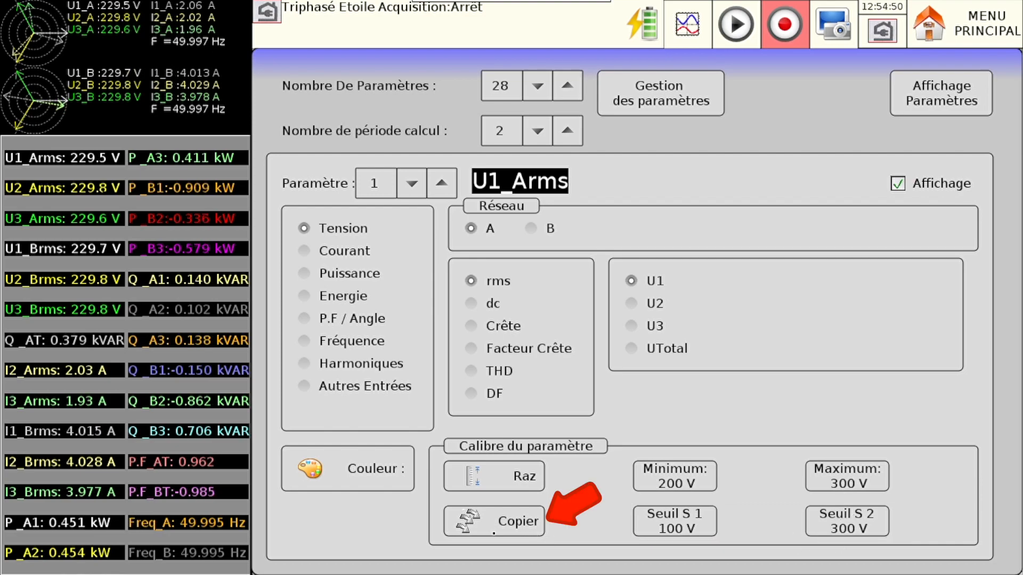
- Copy the scale of parameter 1, U1_Arms, to U2_Arms and U3_Arms, and open U2_Arms to check it
click(494, 533)
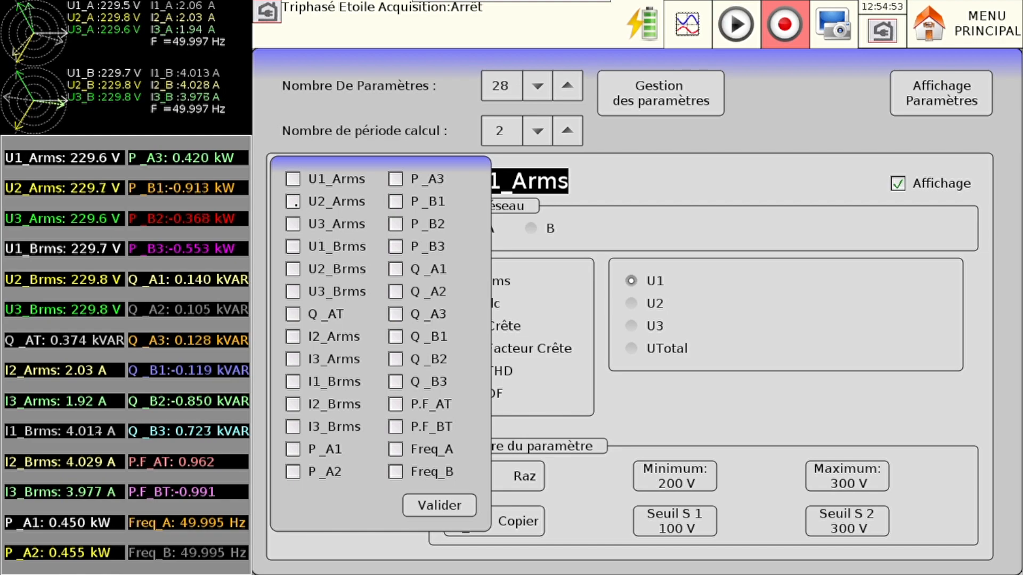
click(292, 201)
click(293, 223)
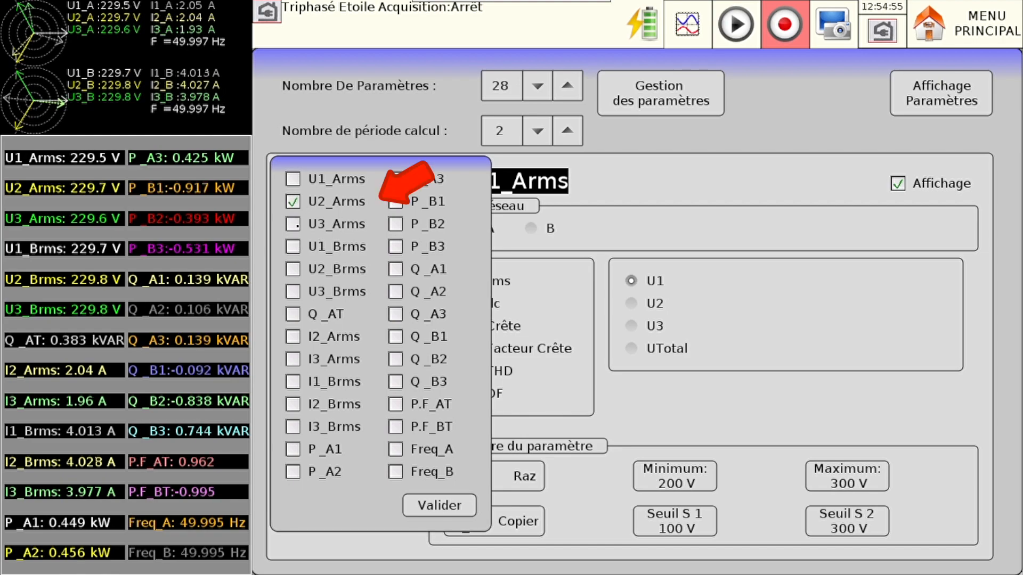
click(453, 508)
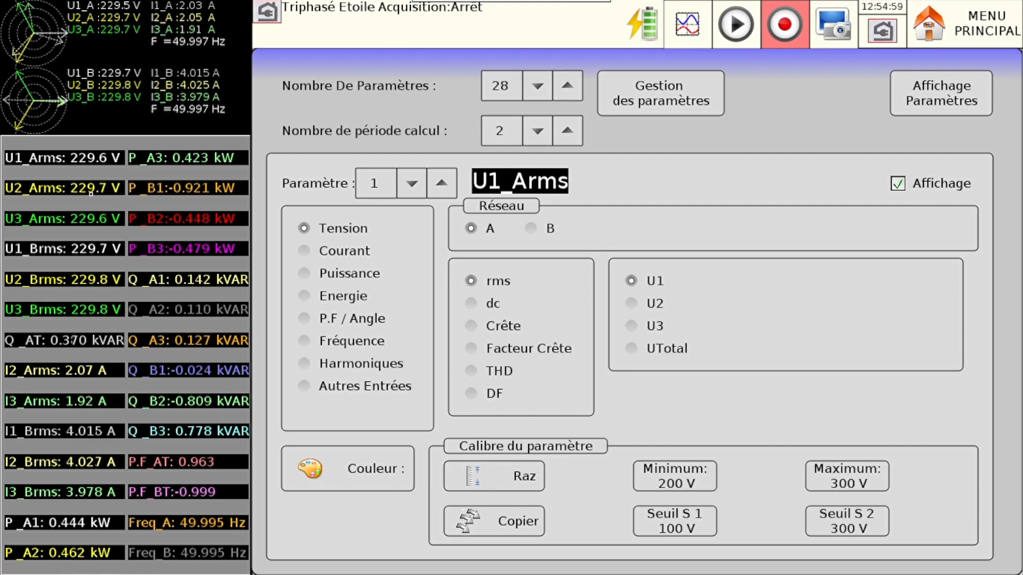
click(91, 192)
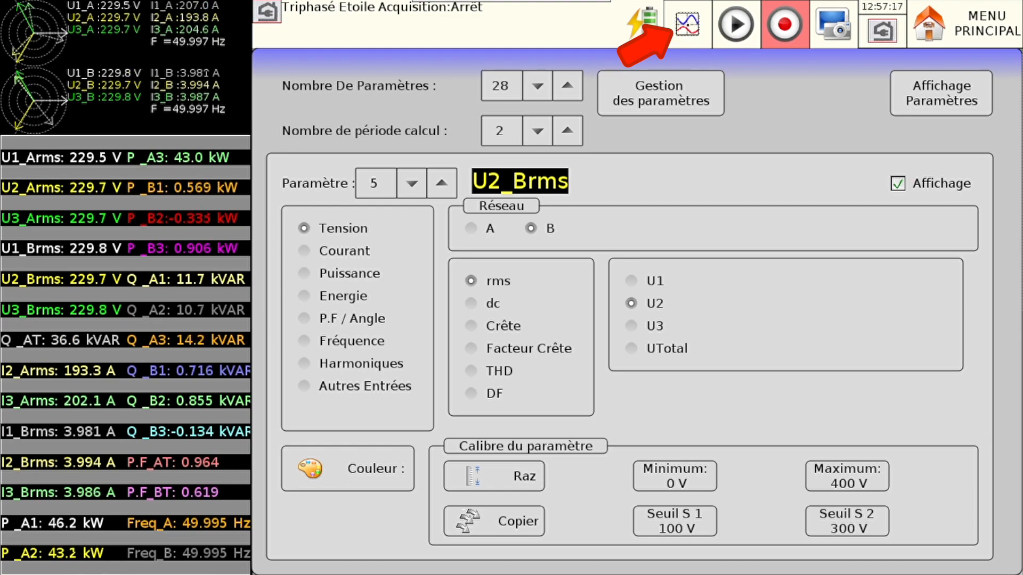
- Show the live waveform view and set its number of oscilloscope screens to 2
click(687, 24)
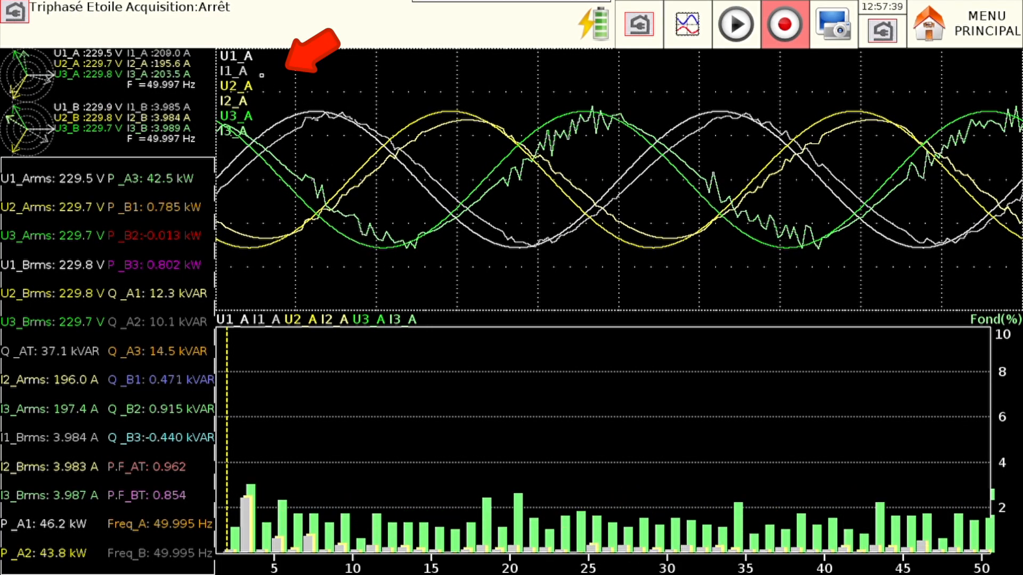
click(272, 80)
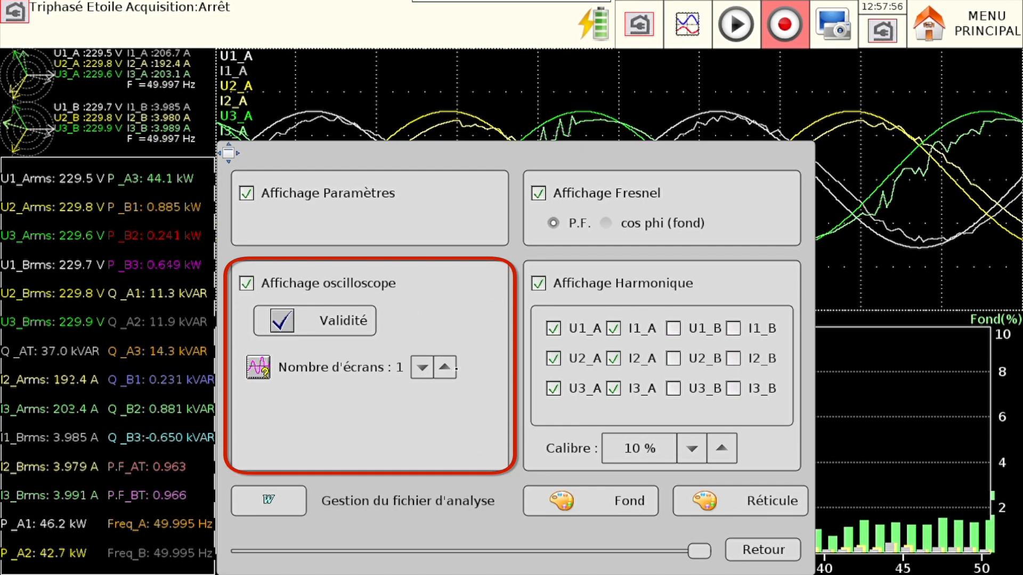
click(448, 373)
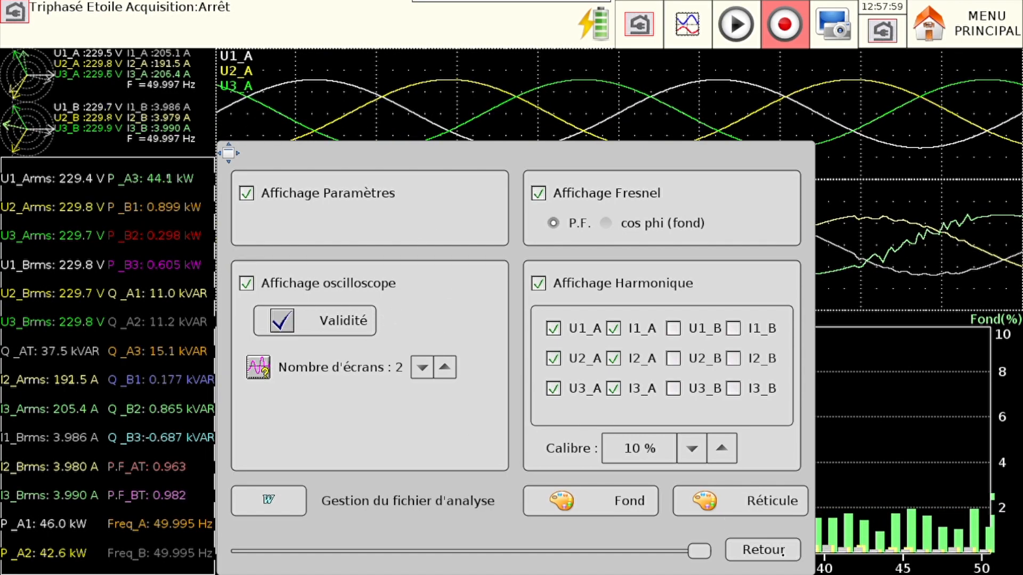
click(782, 553)
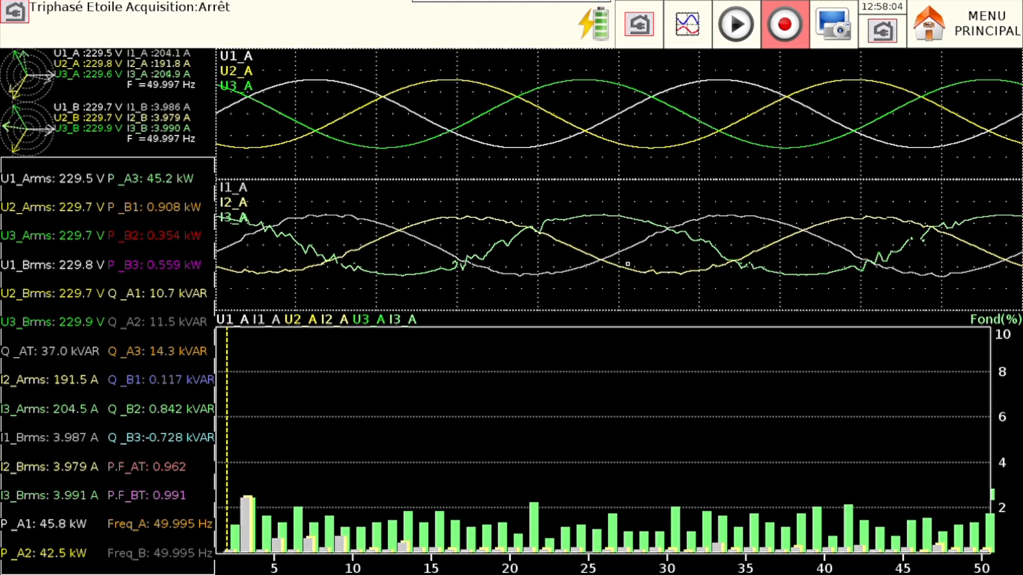
- Reduce the oscilloscope to 1 screen and try showing network B's channels, alone and with network A's, before restoring network A only
click(391, 255)
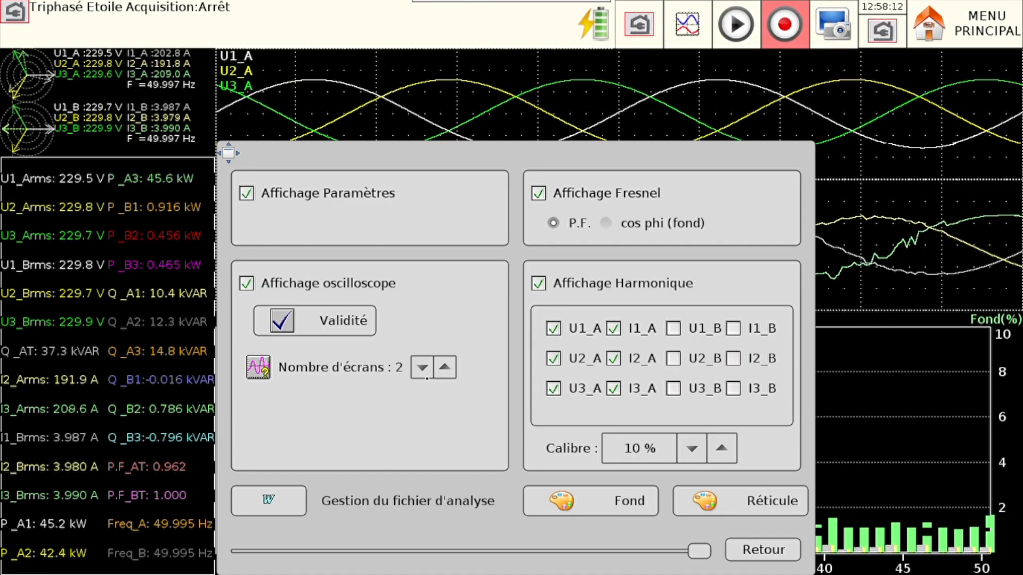
click(425, 375)
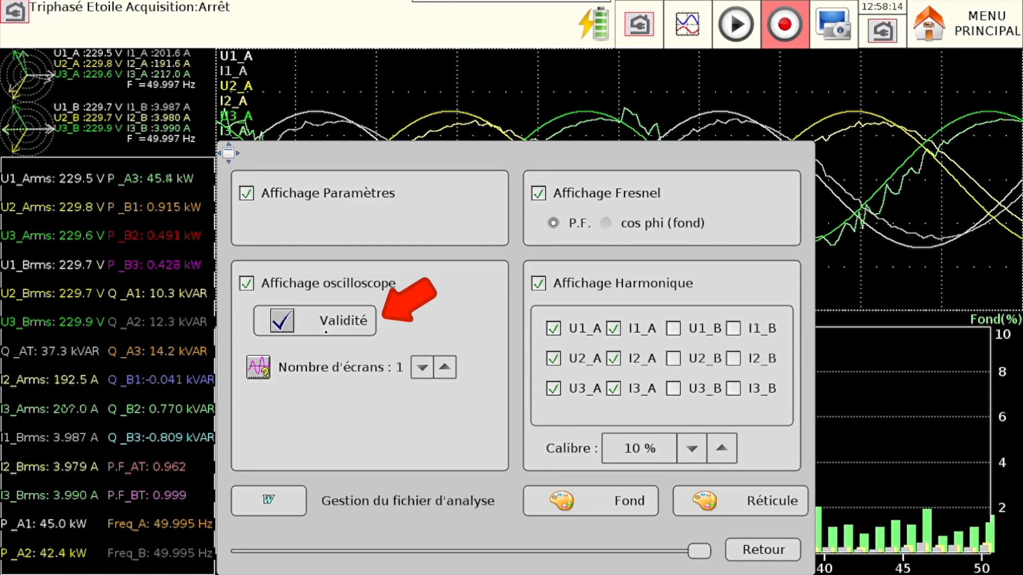
click(326, 331)
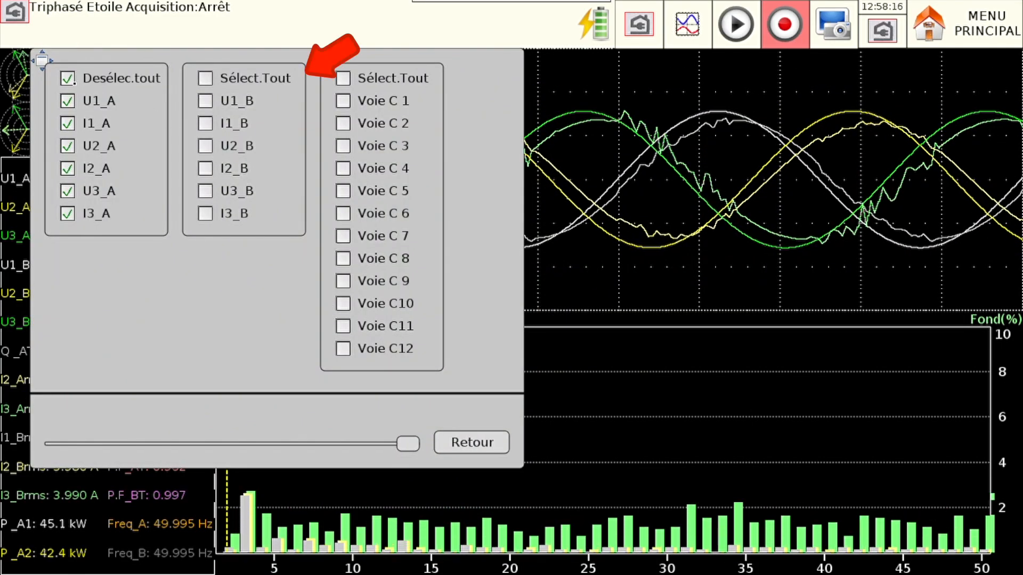
click(68, 79)
click(207, 78)
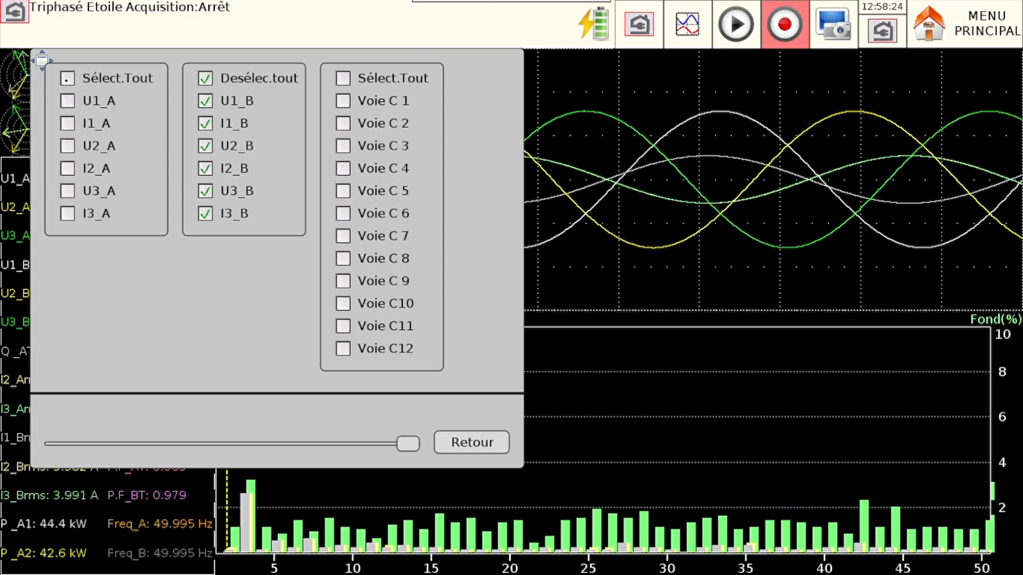
click(67, 78)
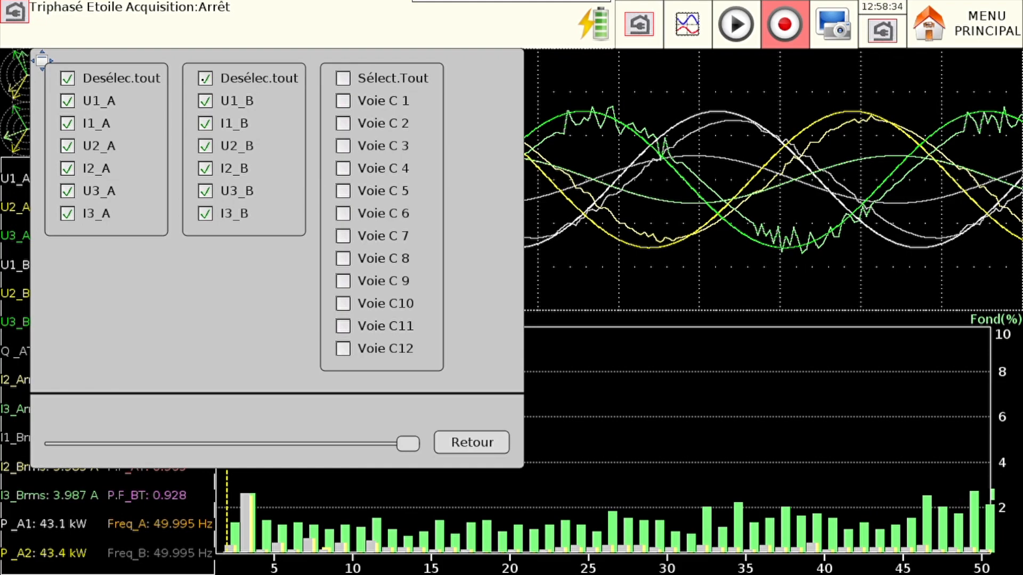
click(229, 80)
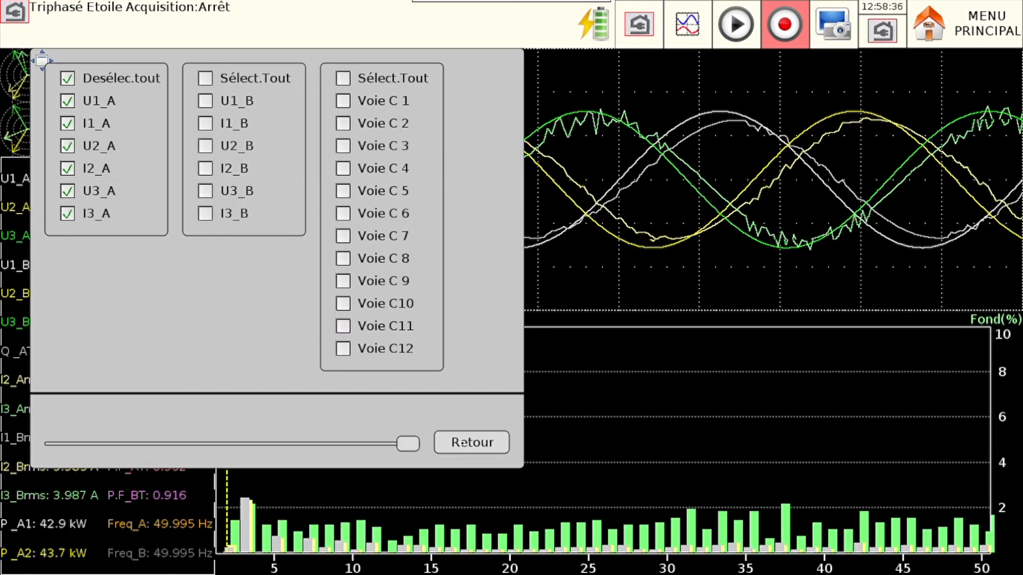
click(464, 442)
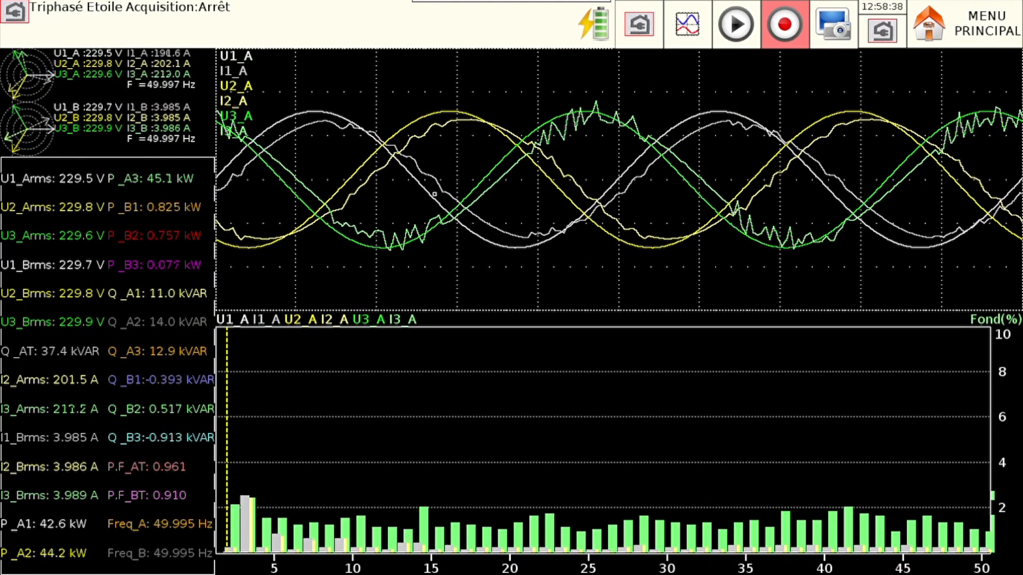
- Split the oscilloscope display of network A into 2 screens
click(442, 370)
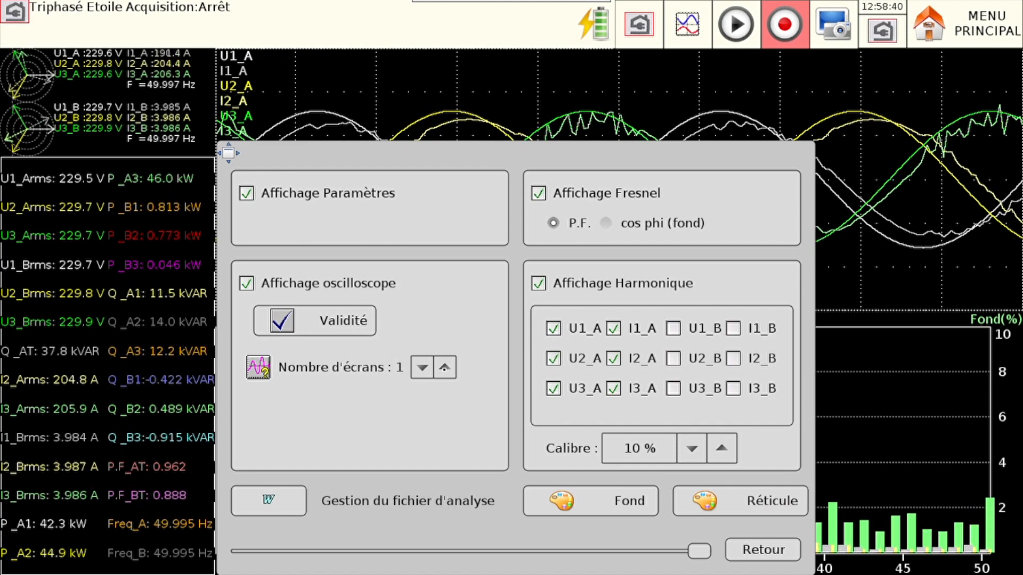
click(444, 367)
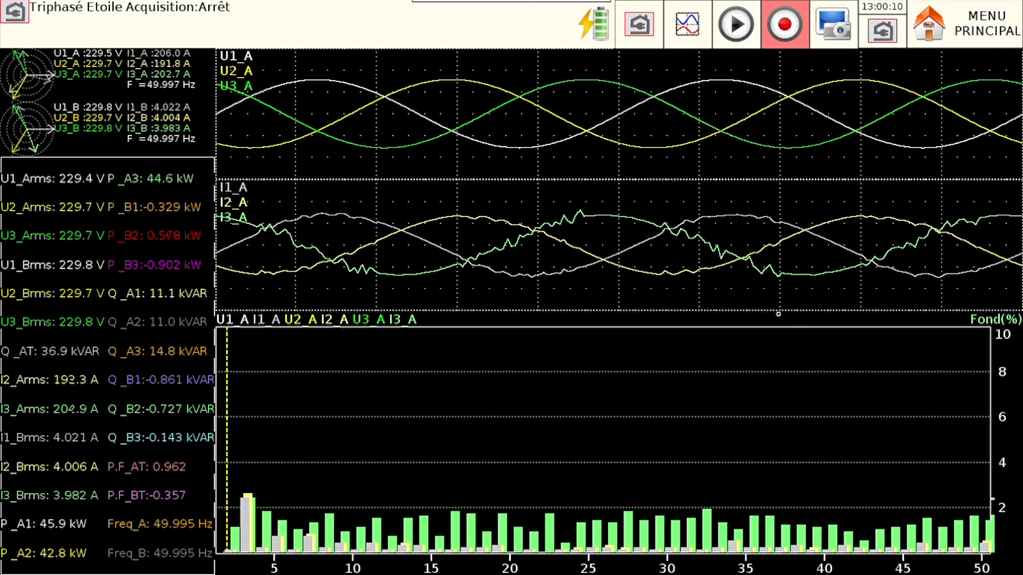
- Return to the network analysis parameter configuration and reduce the number of parameters to 11
click(643, 45)
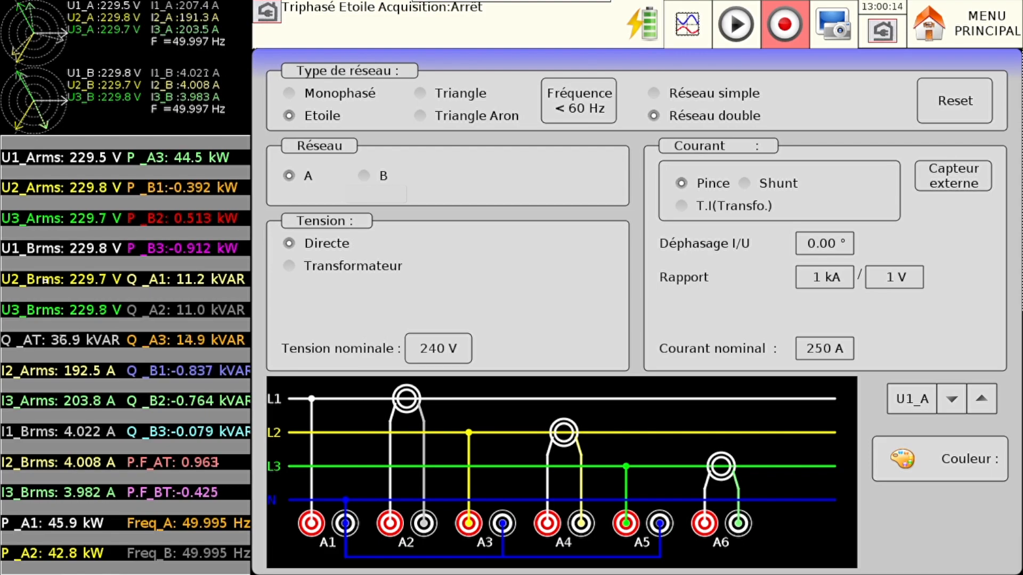
click(45, 279)
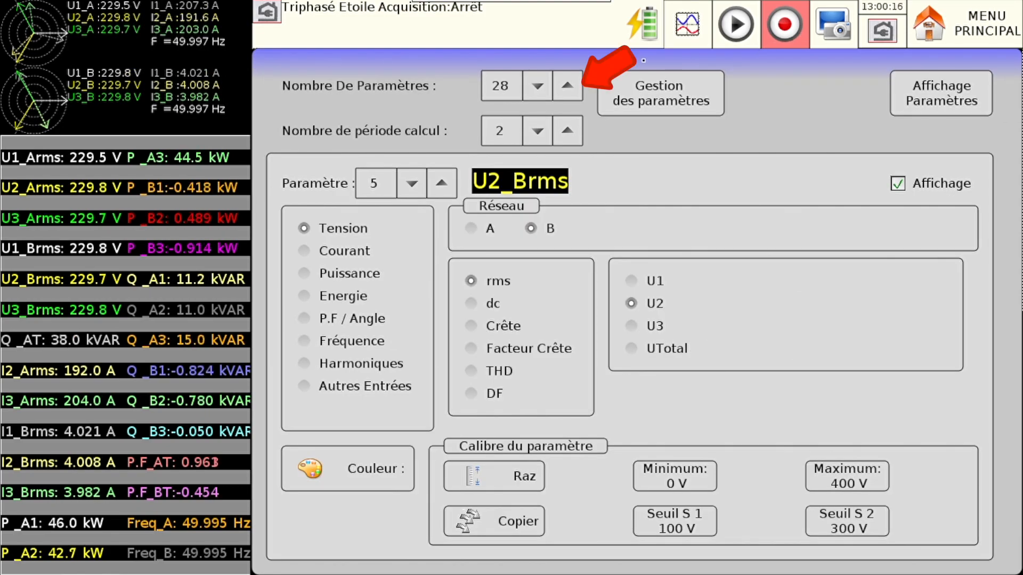
click(542, 86)
click(541, 86)
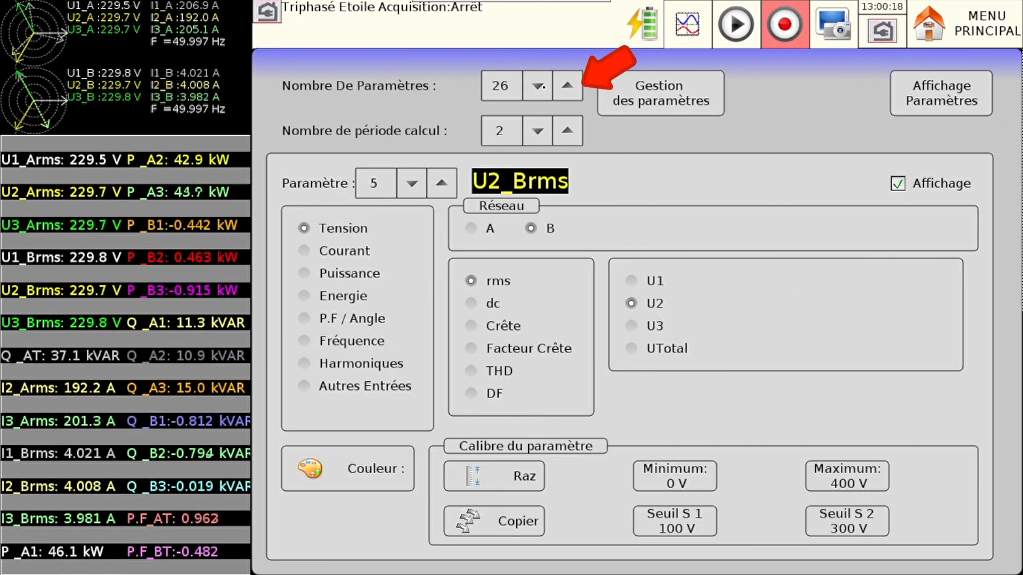
click(541, 87)
click(541, 86)
click(541, 86)
click(541, 86)
click(542, 86)
click(541, 86)
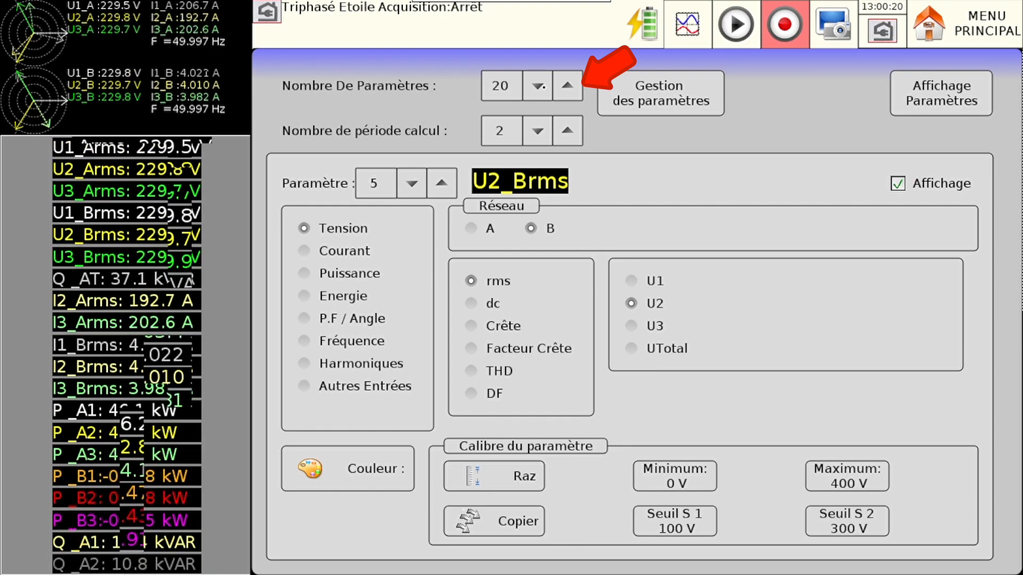
click(541, 86)
click(542, 87)
click(541, 87)
click(541, 86)
click(541, 86)
click(541, 86)
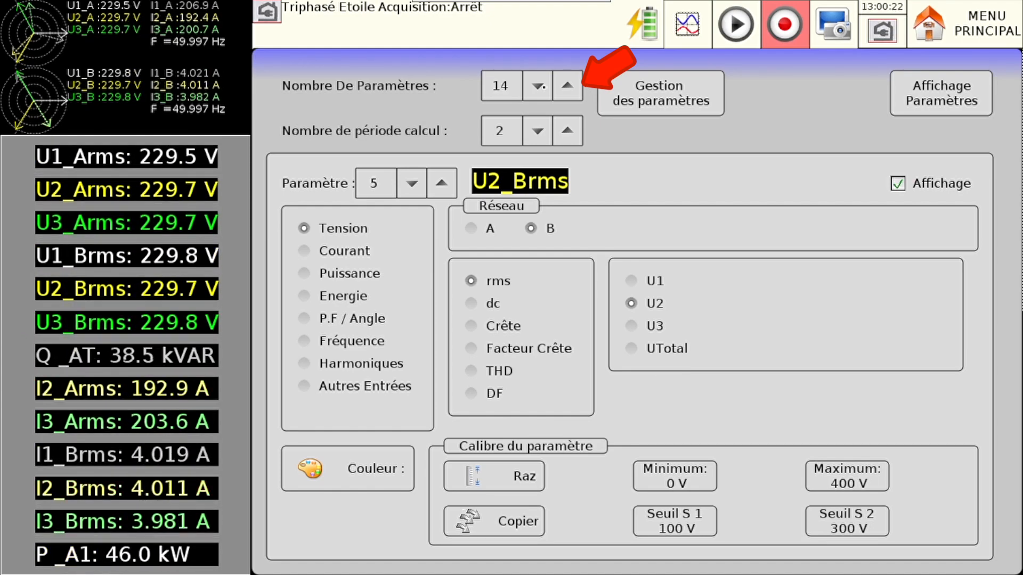
click(542, 86)
click(541, 87)
click(541, 86)
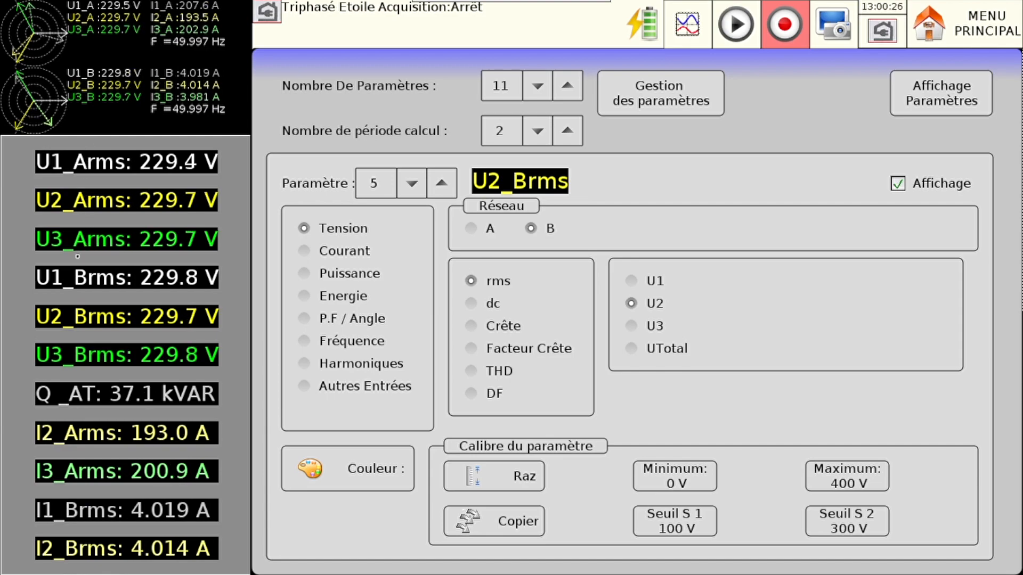
- Change parameter 4, U1_Brms, to the rms current I1 of network A
click(75, 281)
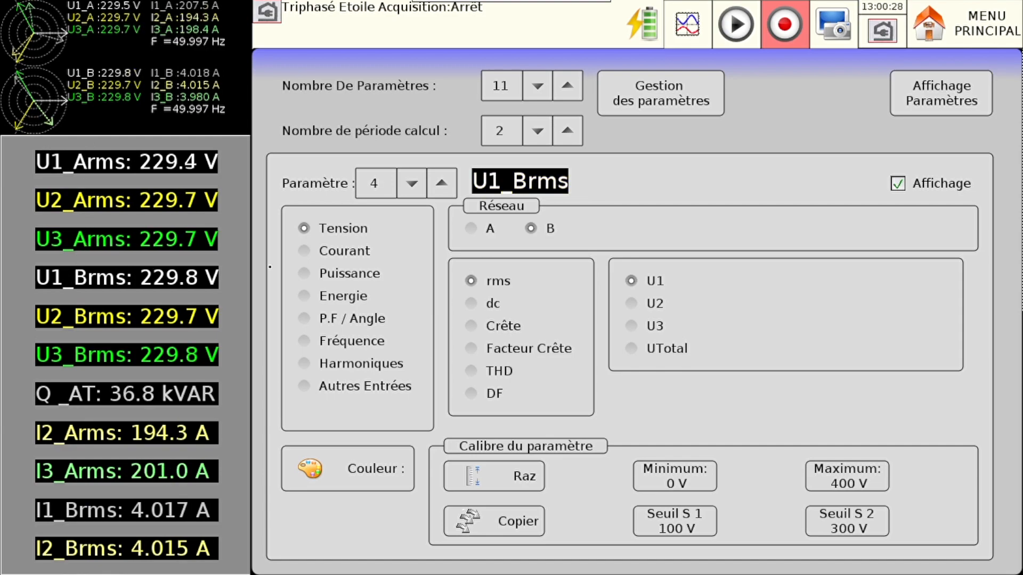
click(304, 253)
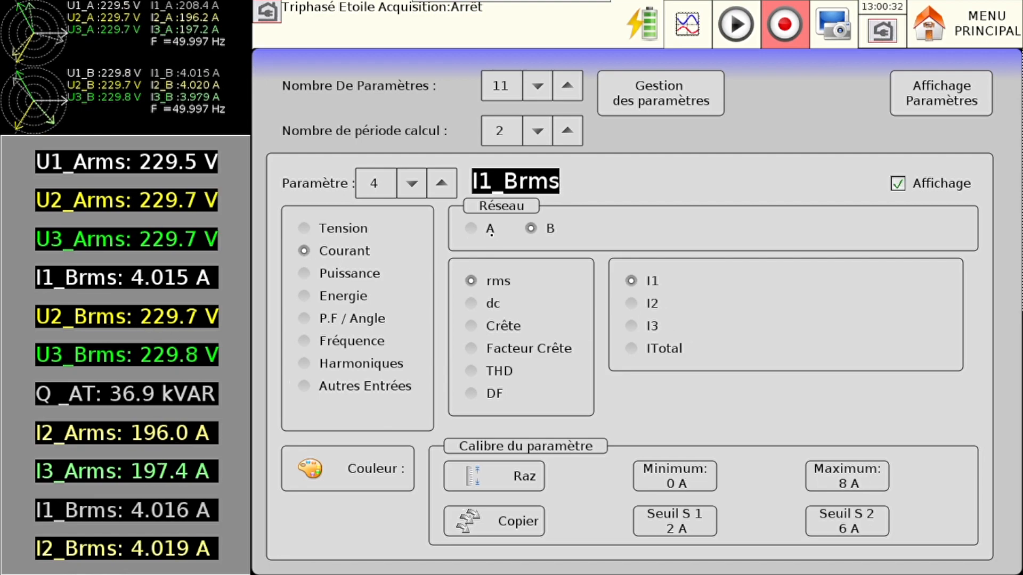
click(490, 233)
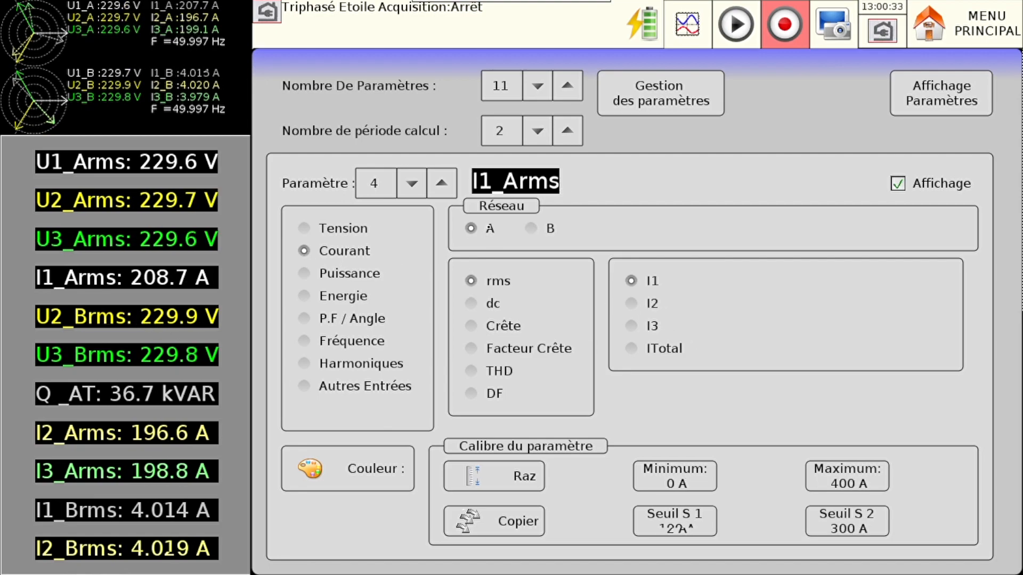
- Change parameter 5, U2_Brms, to the rms current I2 of network A
click(160, 324)
click(344, 252)
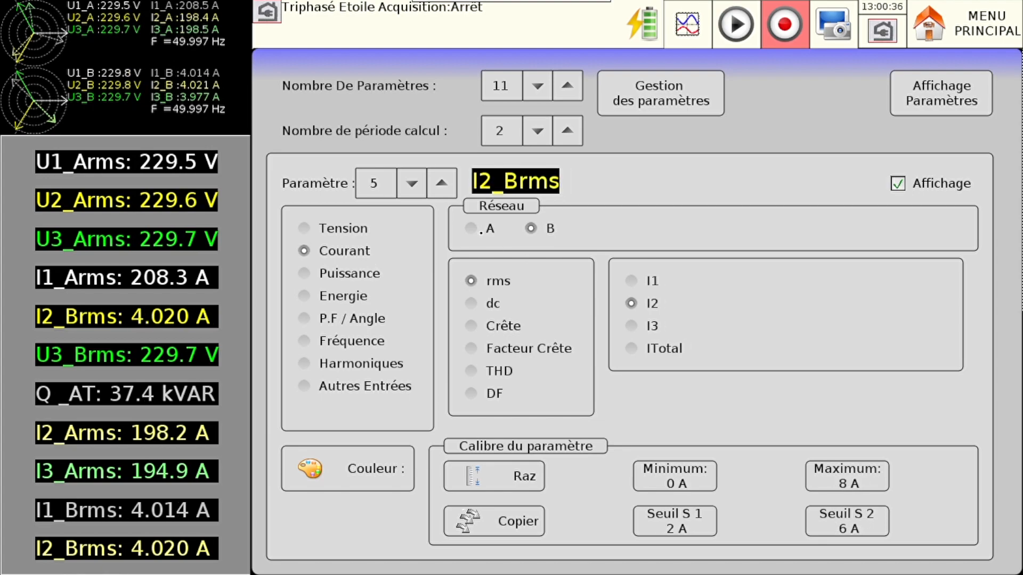
click(481, 233)
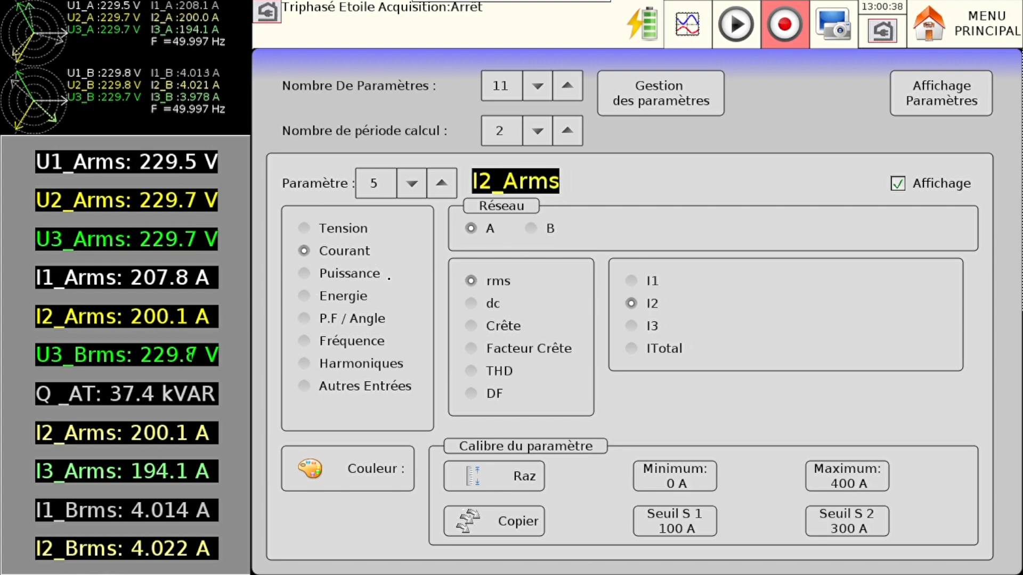
- Change parameter 6 to the rms voltage U3 of network A, and parameter 7 to network A's total active power P
click(98, 361)
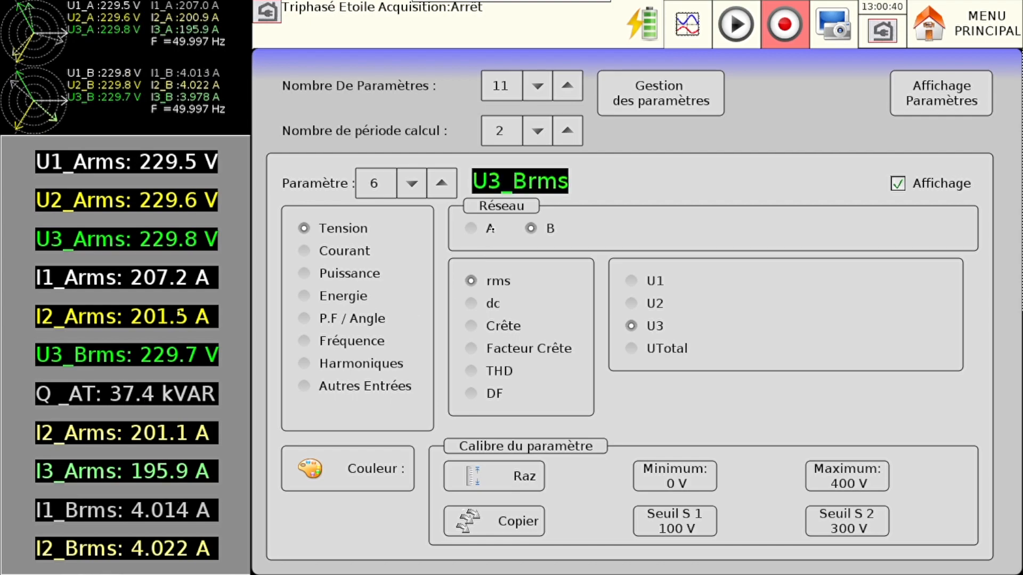
click(483, 237)
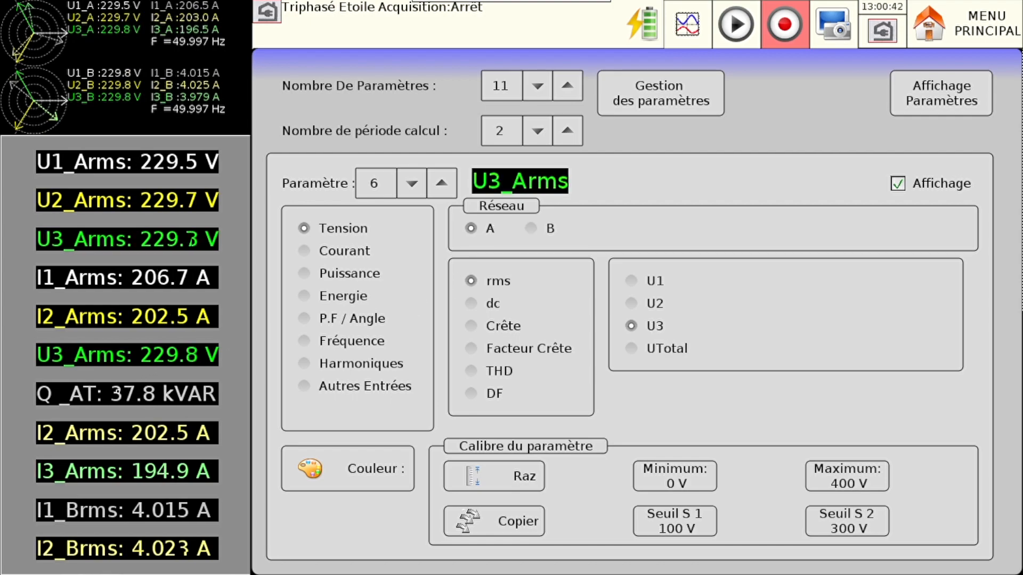
click(116, 394)
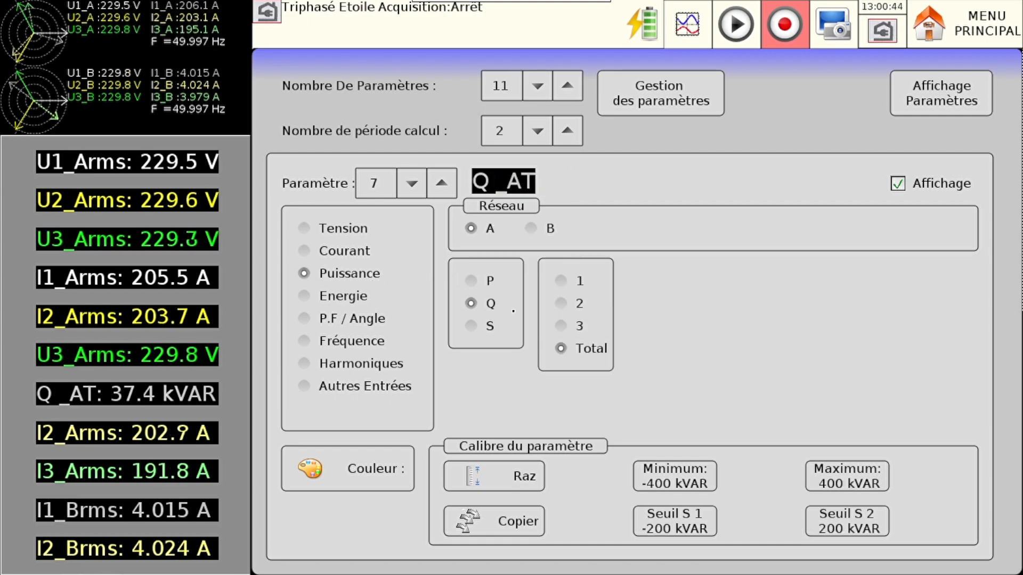
click(489, 283)
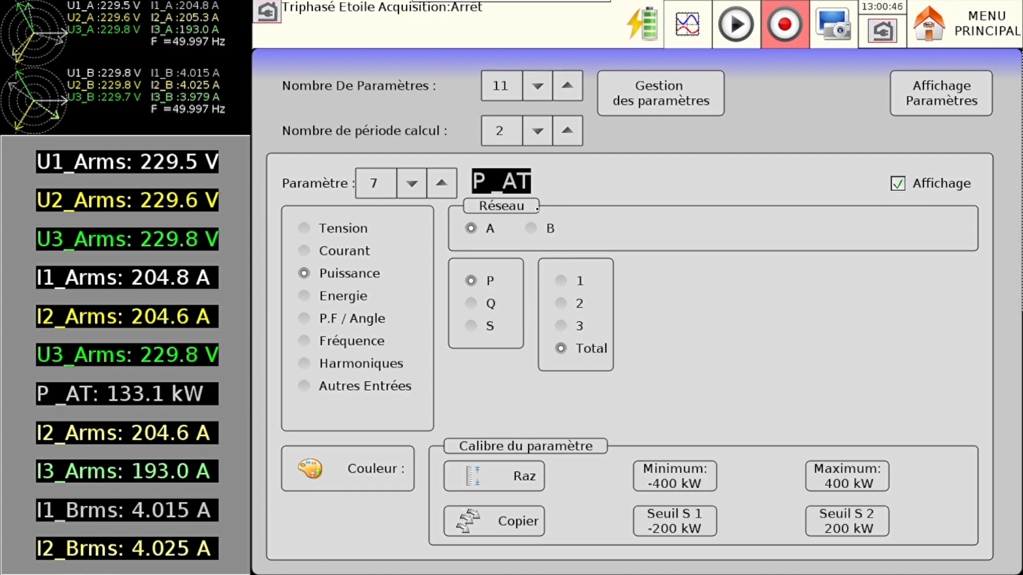
- Change parameter 8, I2_Arms, to the total reactive power Q of network A
click(85, 432)
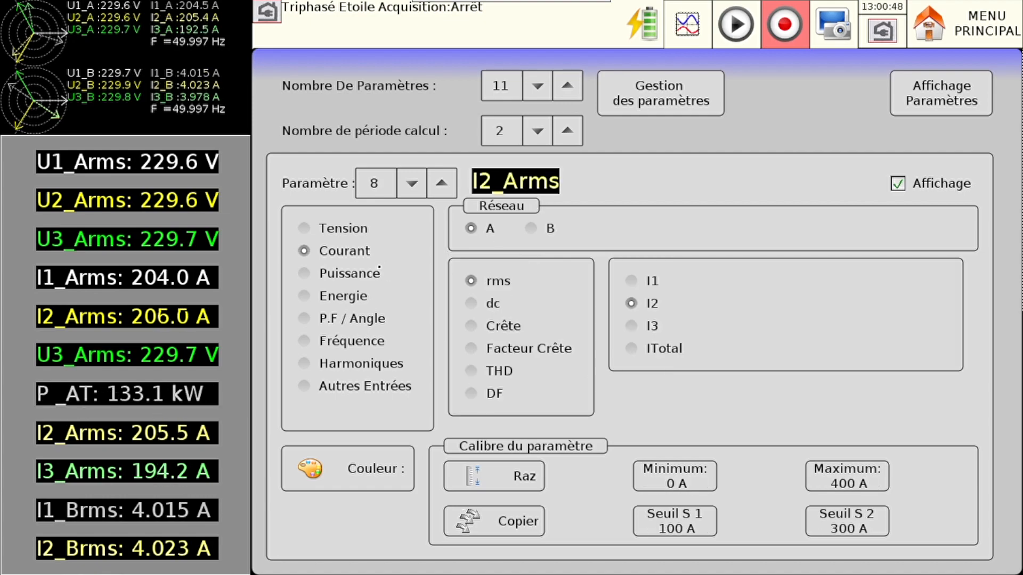
click(343, 276)
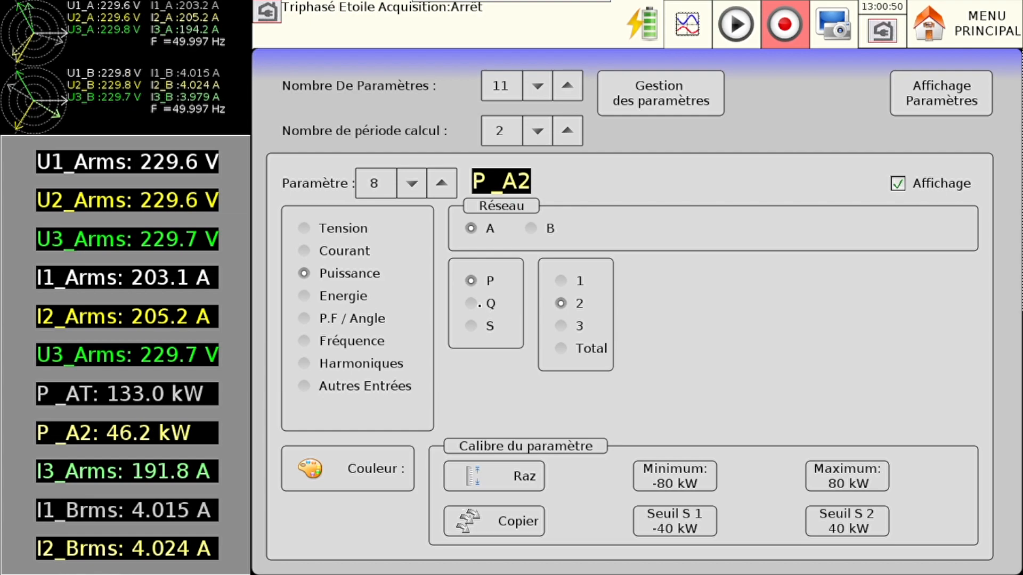
click(483, 304)
click(565, 349)
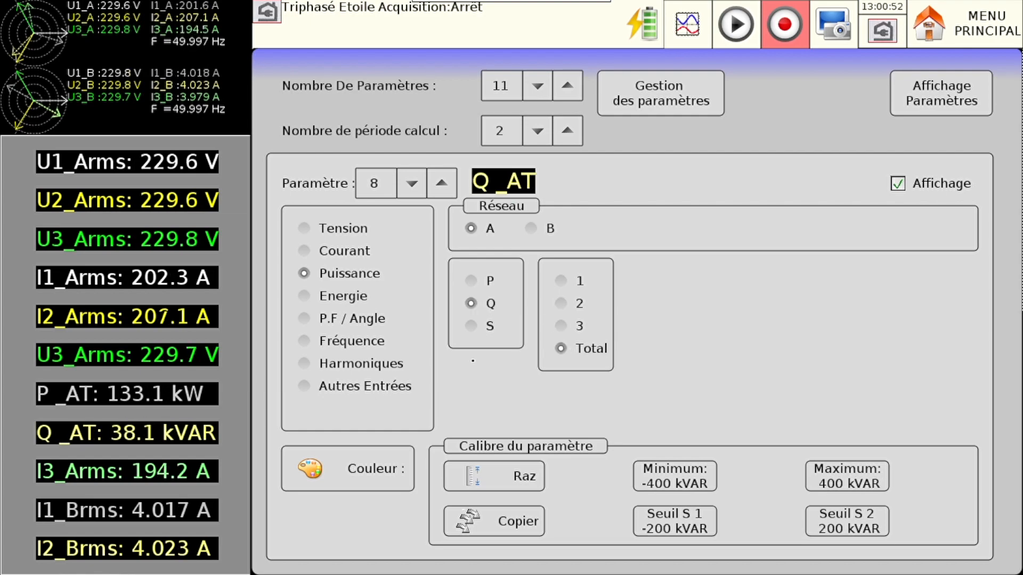
- Change parameter 9, I3_Arms, to the total apparent power S of network A
click(148, 478)
click(343, 273)
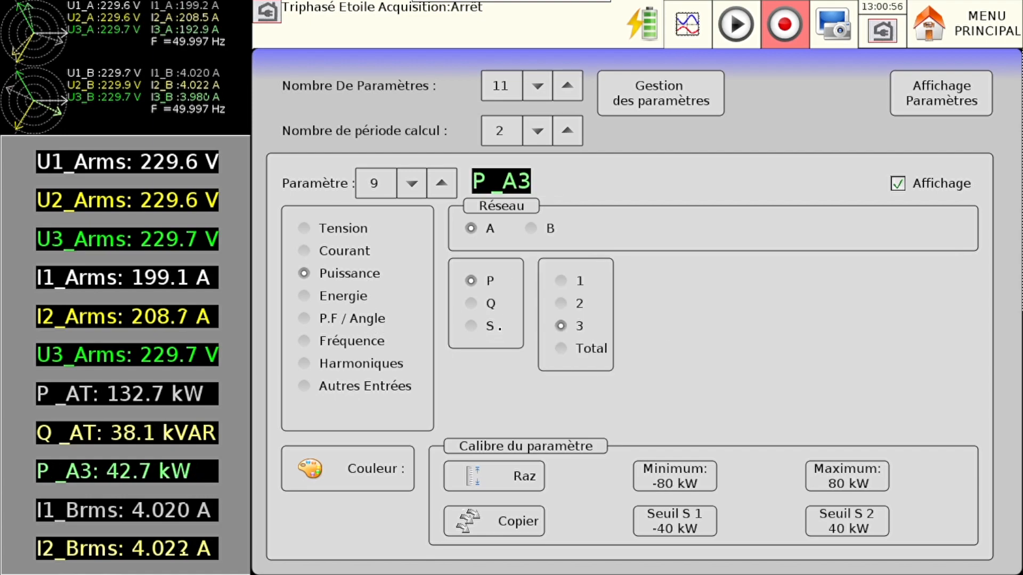
click(482, 326)
click(560, 349)
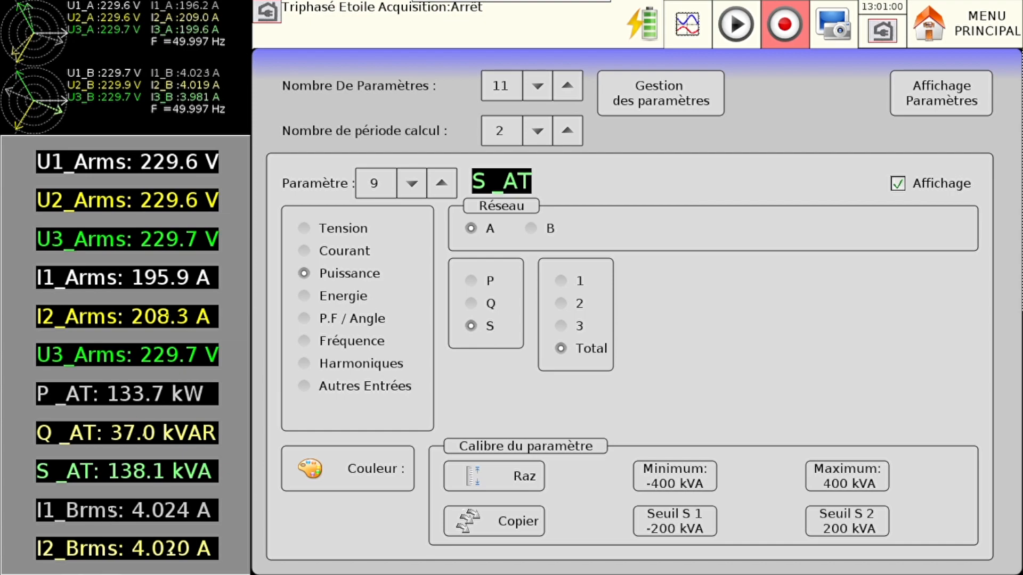
- Change parameter 10, I1_Brms, to the frequency of network A
click(441, 183)
click(304, 340)
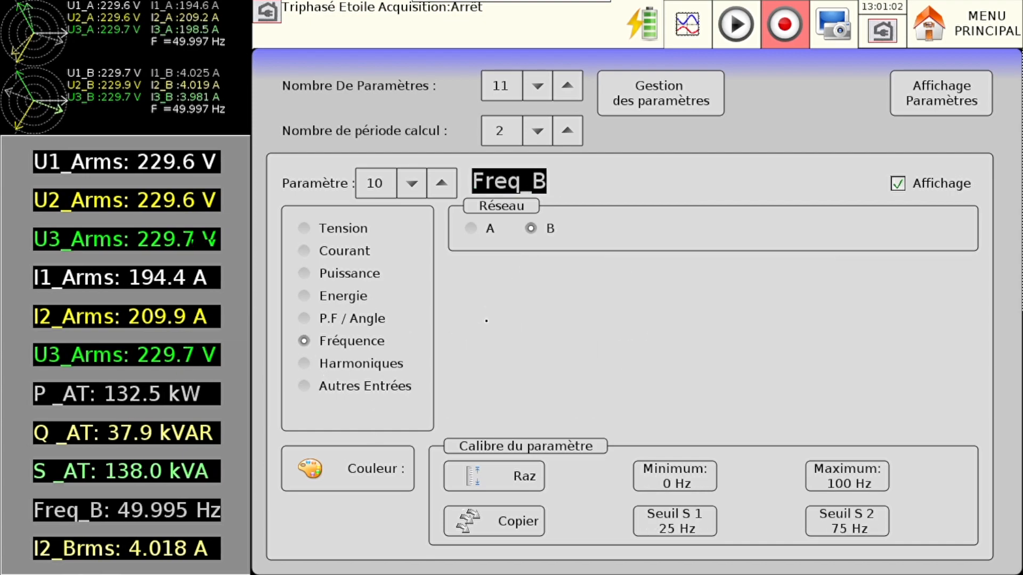
click(487, 234)
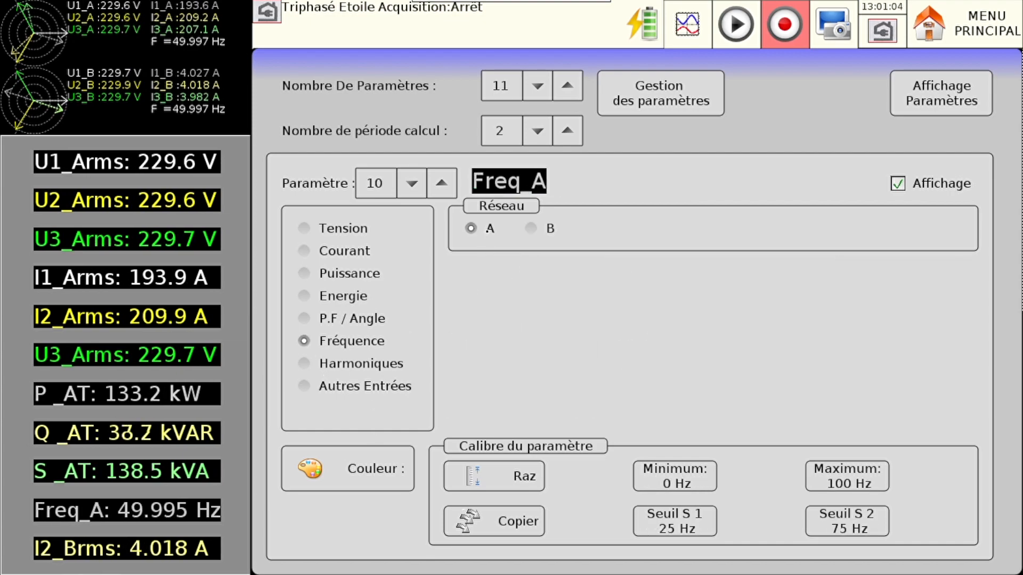
- Change parameter 11, I2_Brms, to the total power factor (P.F) of network A
click(441, 183)
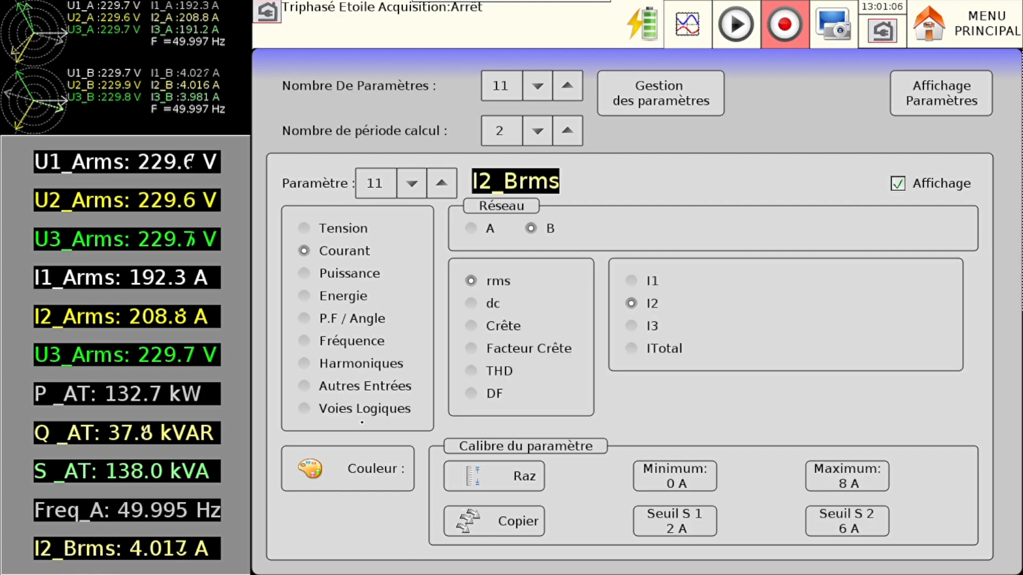
click(306, 319)
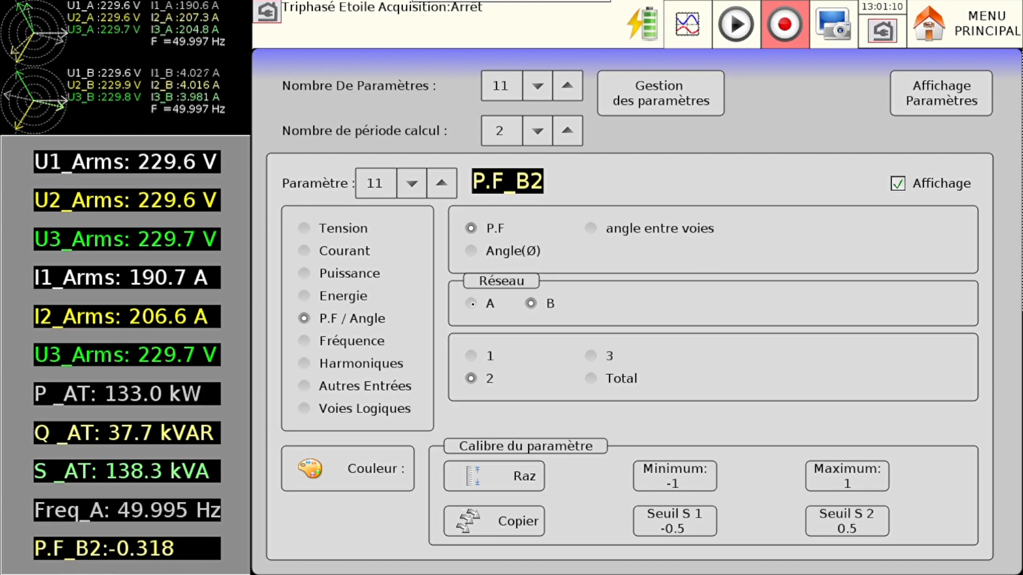
click(485, 303)
click(597, 377)
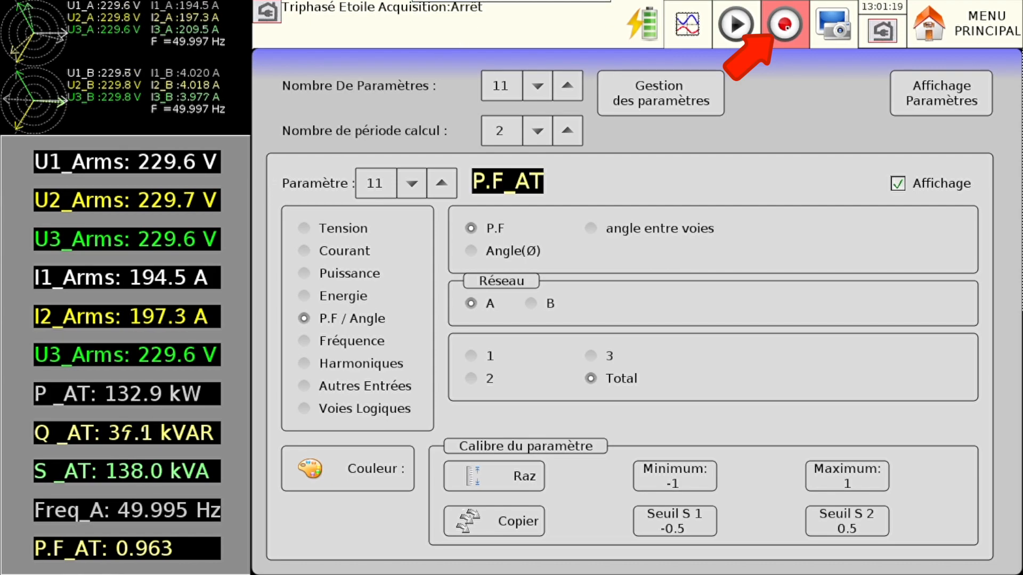
- Record the configured parameters to a file for a few seconds, and stop the acquisition
click(787, 26)
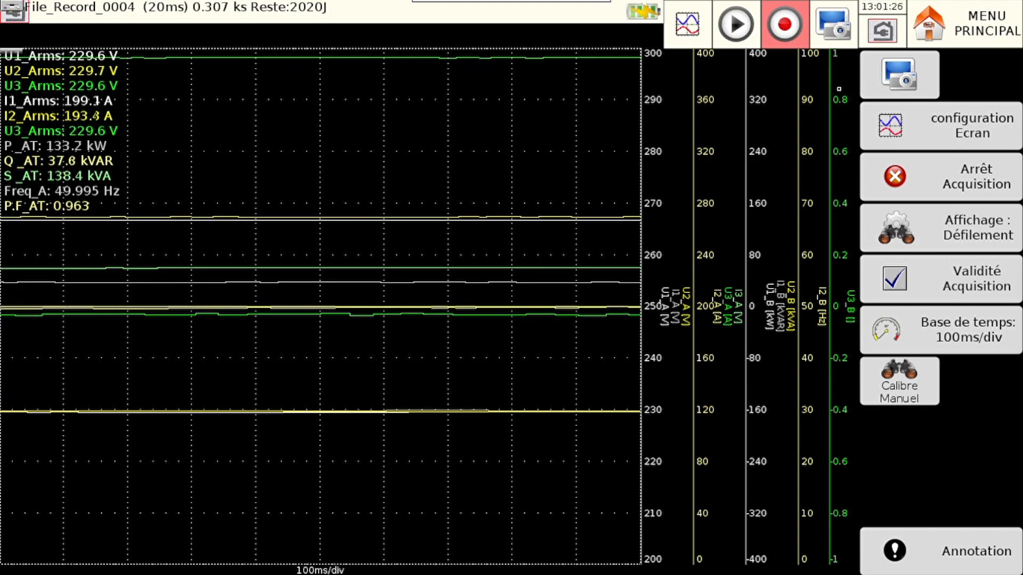
click(927, 182)
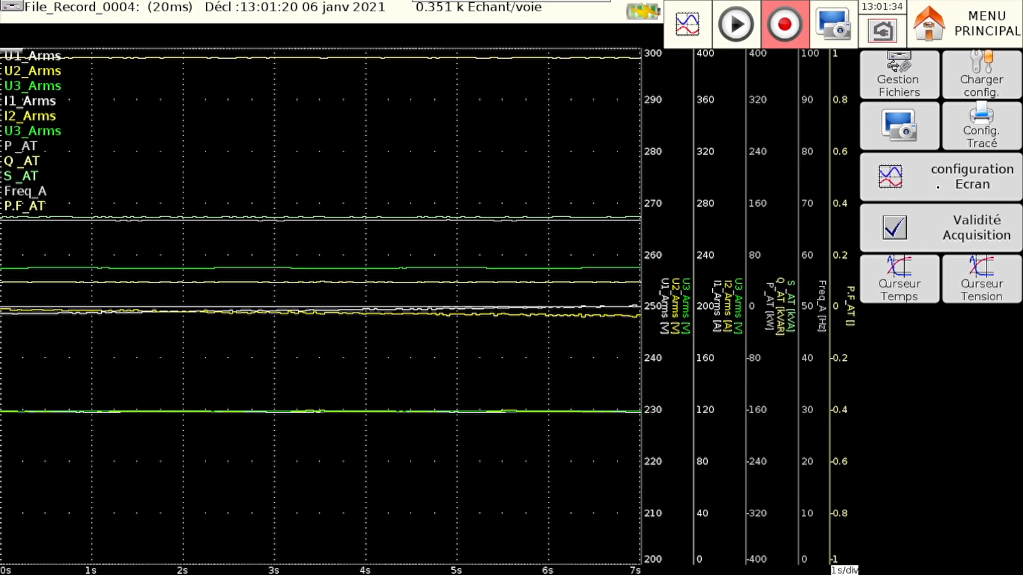
- Split the recorded waveform display into 11 screens in the screen configuration and return to the traces
click(937, 186)
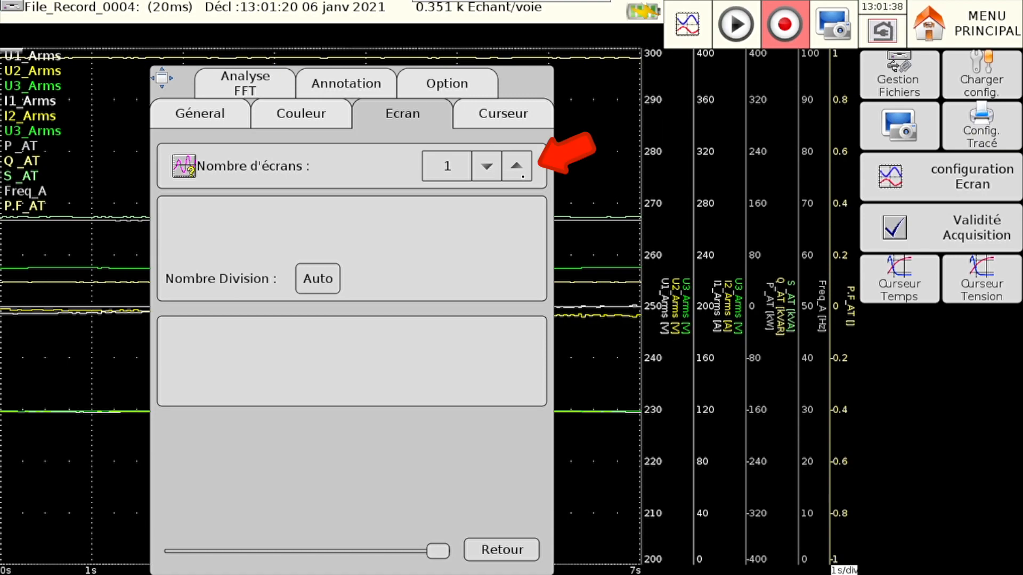
click(522, 176)
click(522, 177)
click(522, 177)
click(523, 176)
click(523, 176)
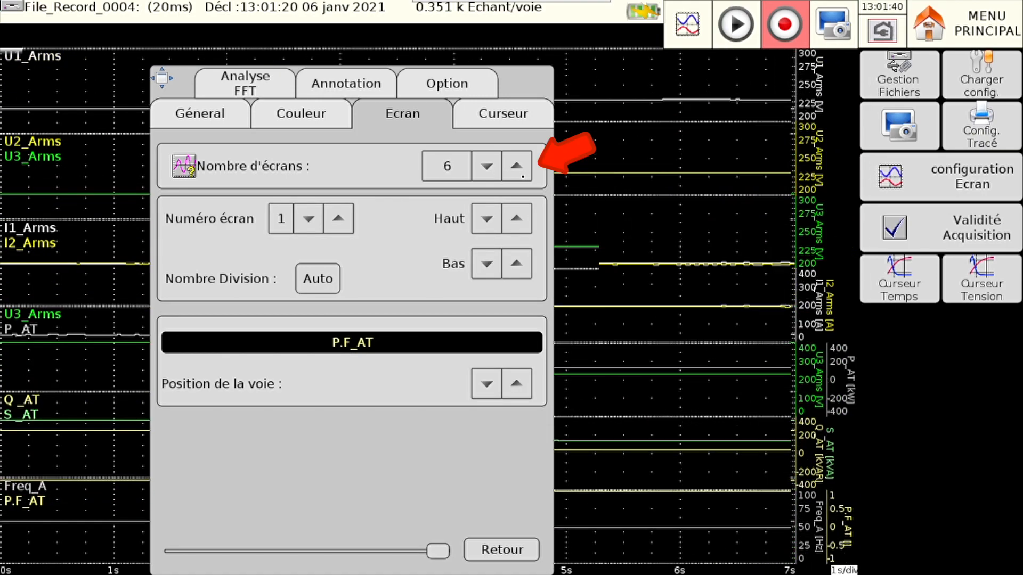
click(523, 176)
click(522, 176)
click(523, 176)
click(523, 176)
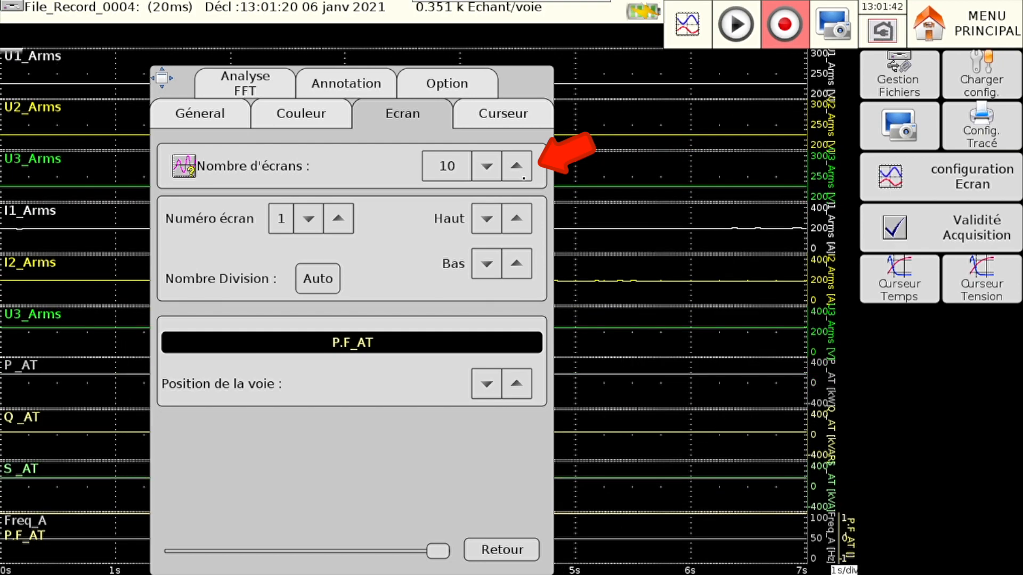
click(523, 177)
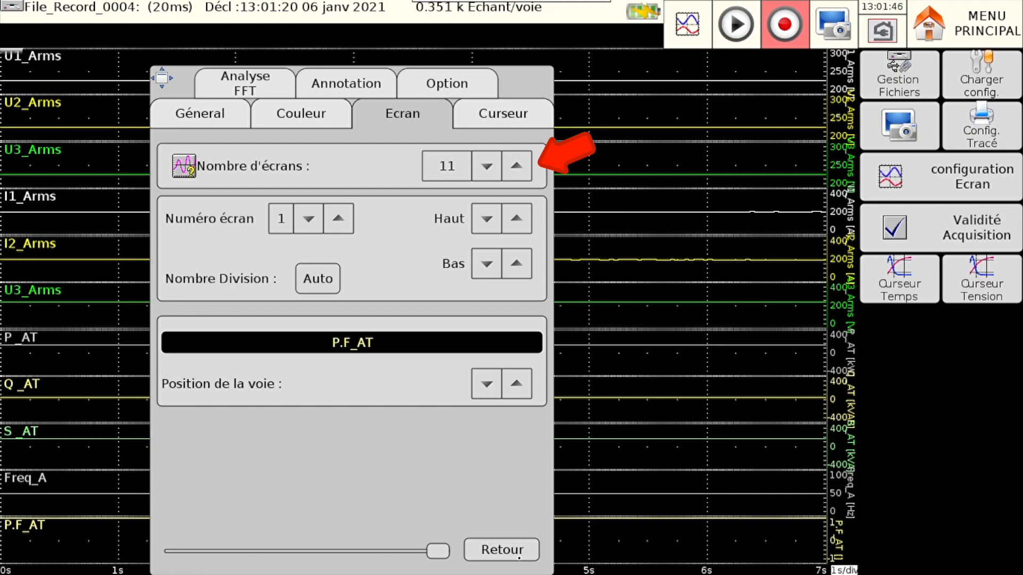
click(519, 556)
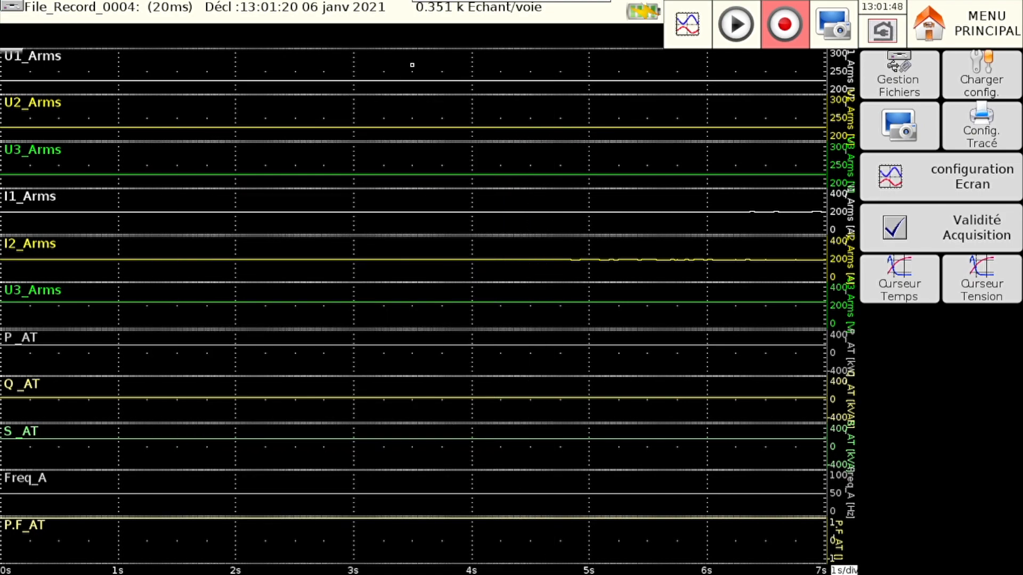